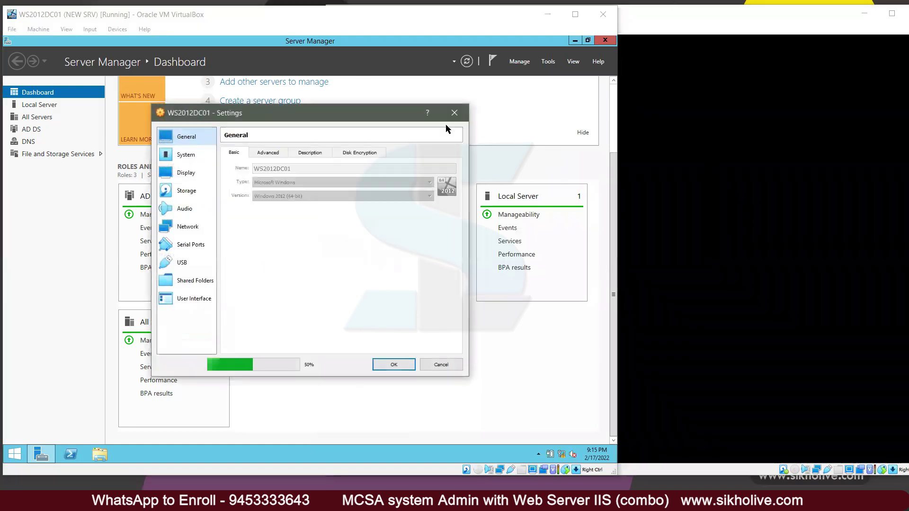
# Step: Confirm the WS2012DC01 and WS2019DC01 network adapters are both on Internal Network 'intnet'
pyautogui.click(187, 226)
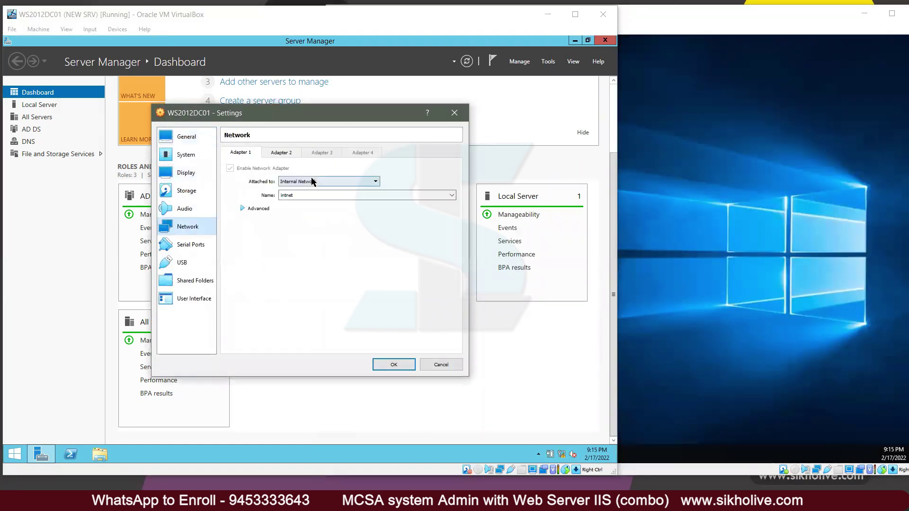
pyautogui.click(394, 364)
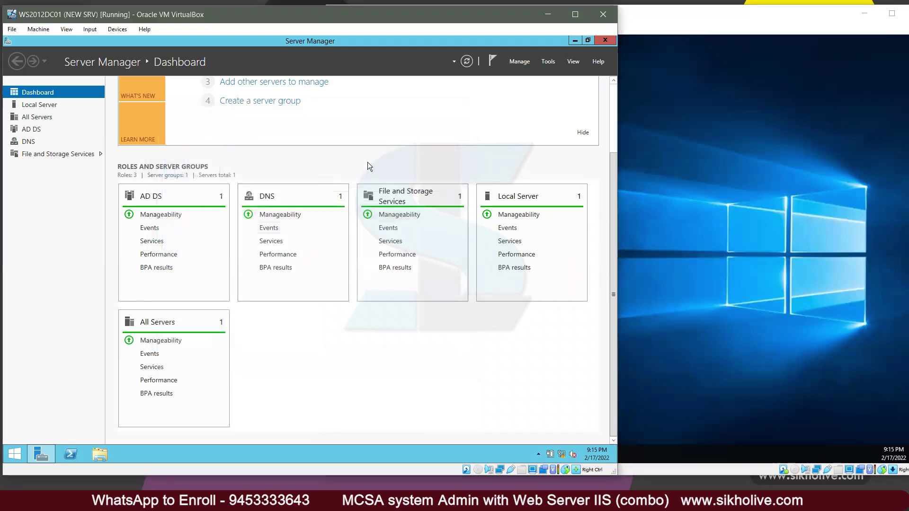
pyautogui.click(698, 64)
pyautogui.click(363, 28)
pyautogui.press('Escape')
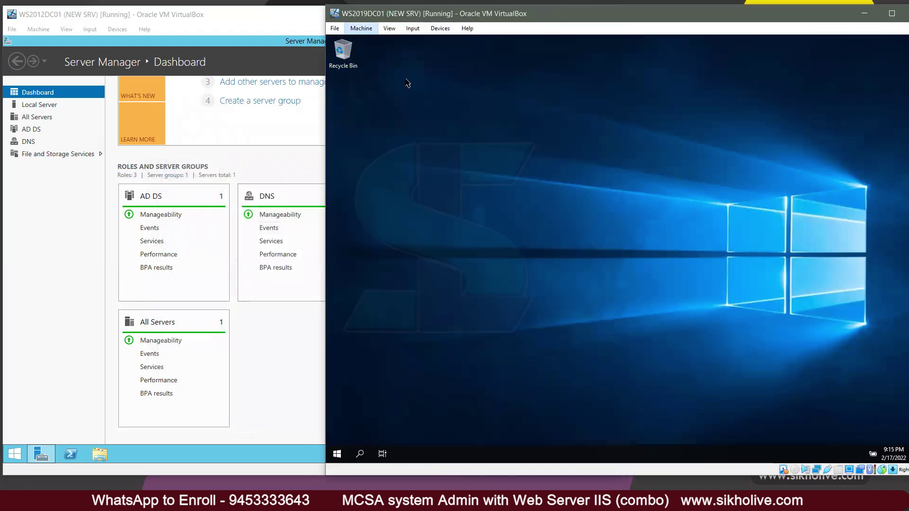
pyautogui.hotkey('ctrl', 's')
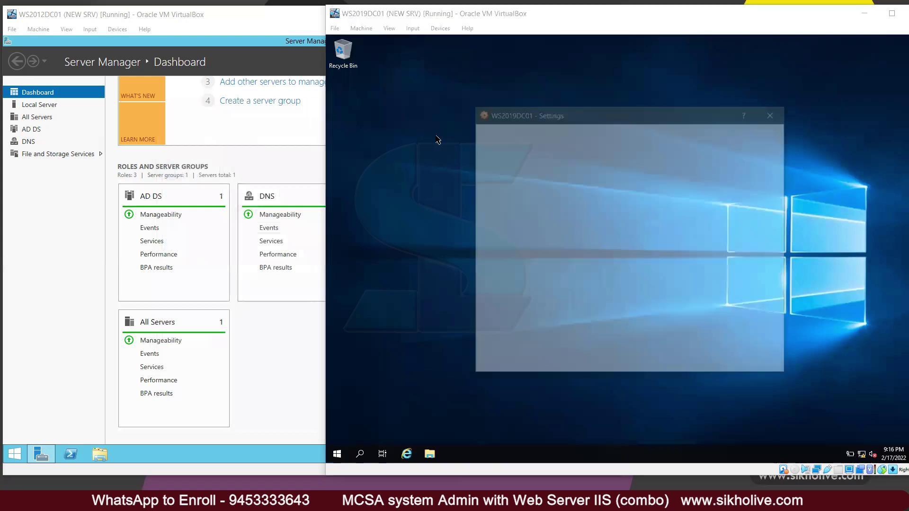
pyautogui.click(508, 226)
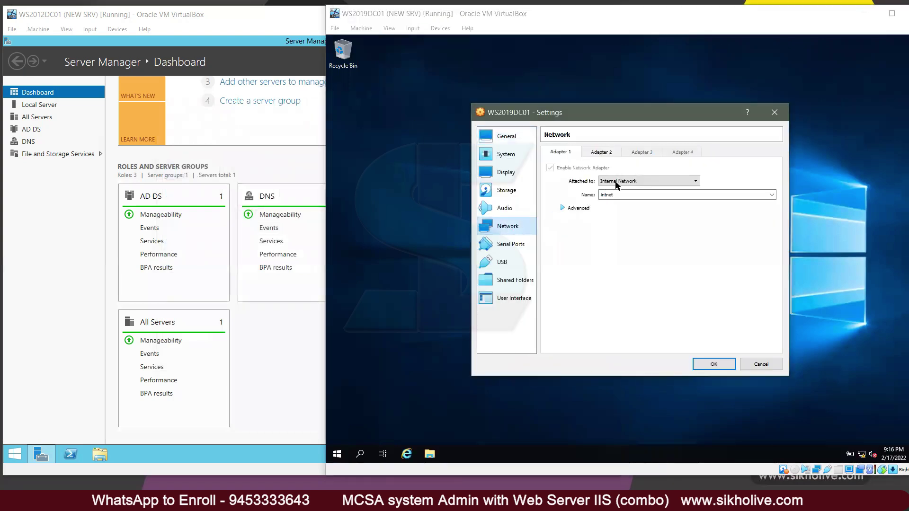
pyautogui.click(708, 365)
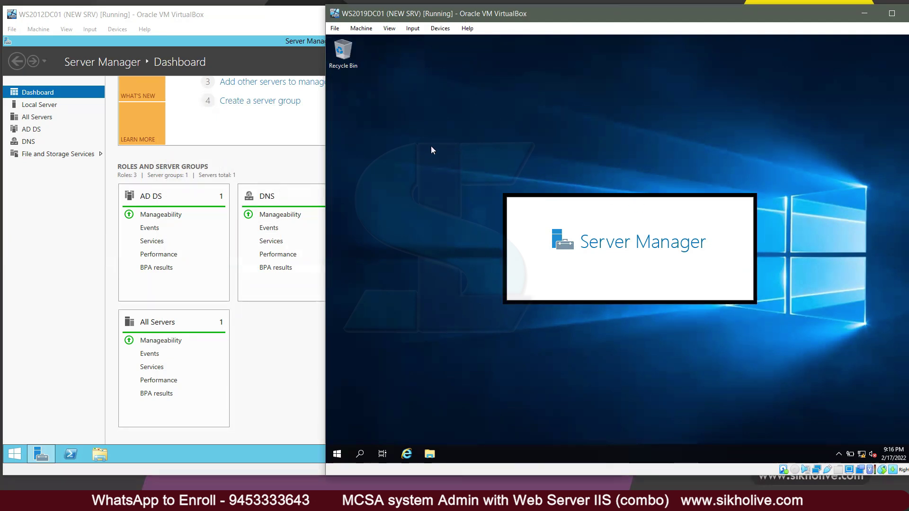
pyautogui.click(280, 25)
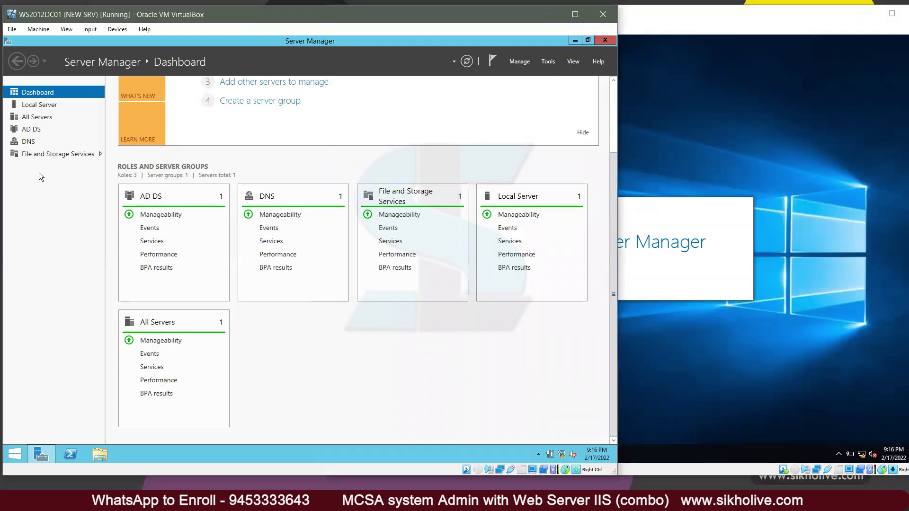
# Step: Verify from Local Server that WS2012DC01's Ethernet 0 IPv4 address is 10.0.0.10
pyautogui.click(44, 105)
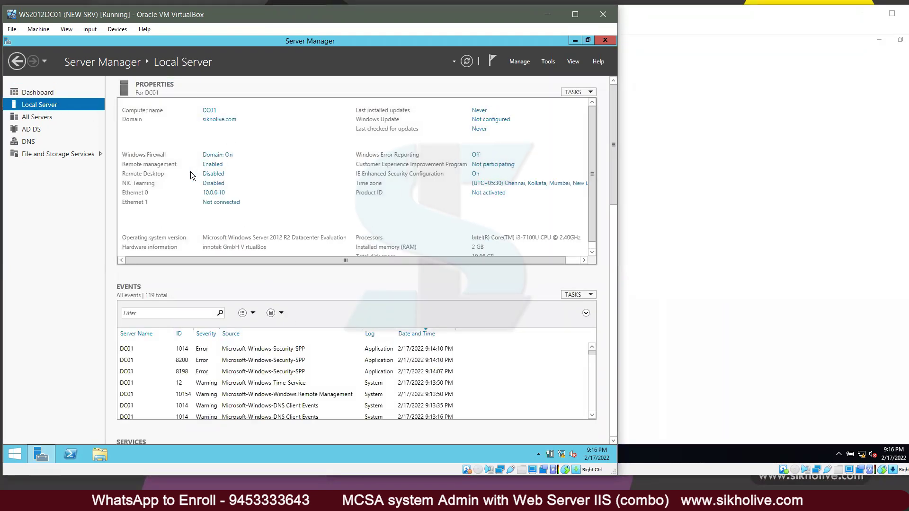
pyautogui.click(214, 192)
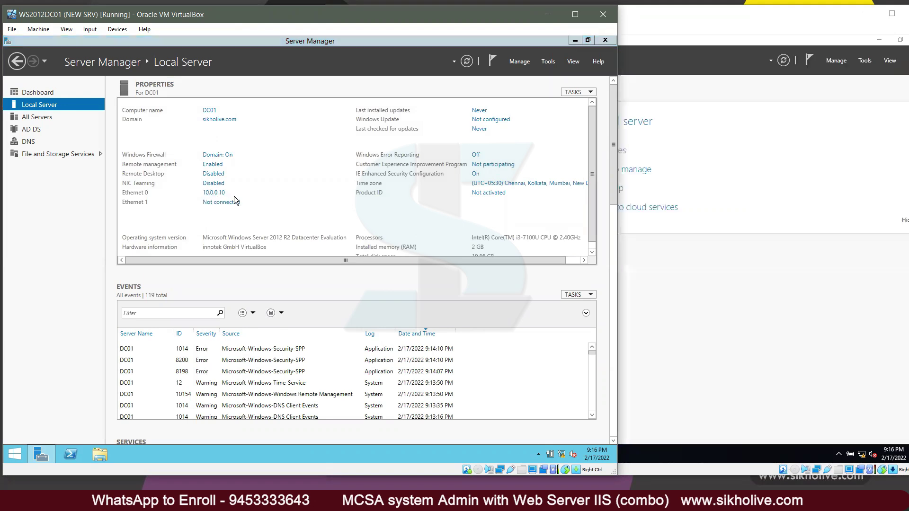
pyautogui.doubleClick(206, 164)
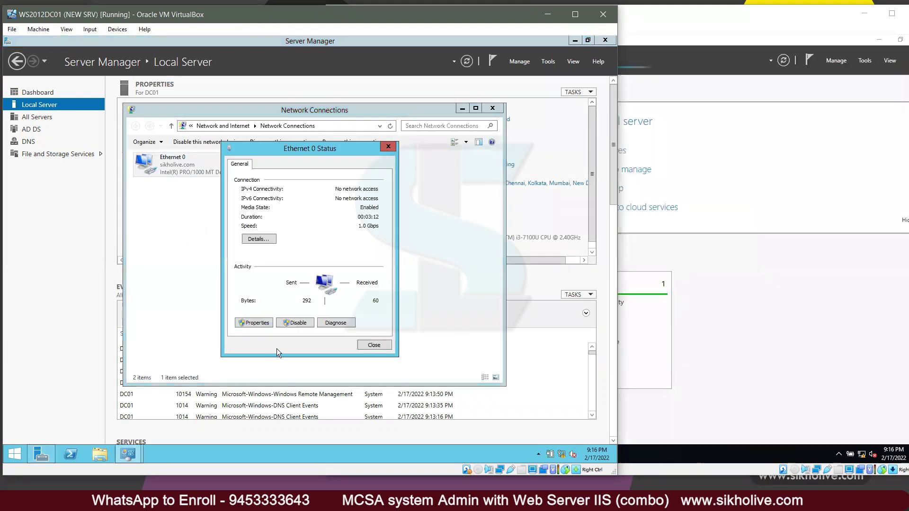
pyautogui.click(277, 321)
pyautogui.doubleClick(303, 288)
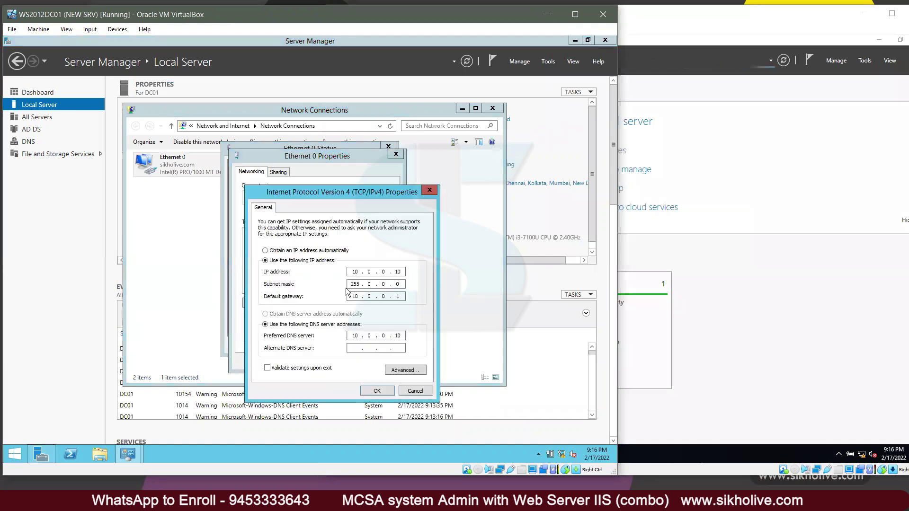
pyautogui.click(377, 391)
pyautogui.click(356, 366)
pyautogui.click(370, 350)
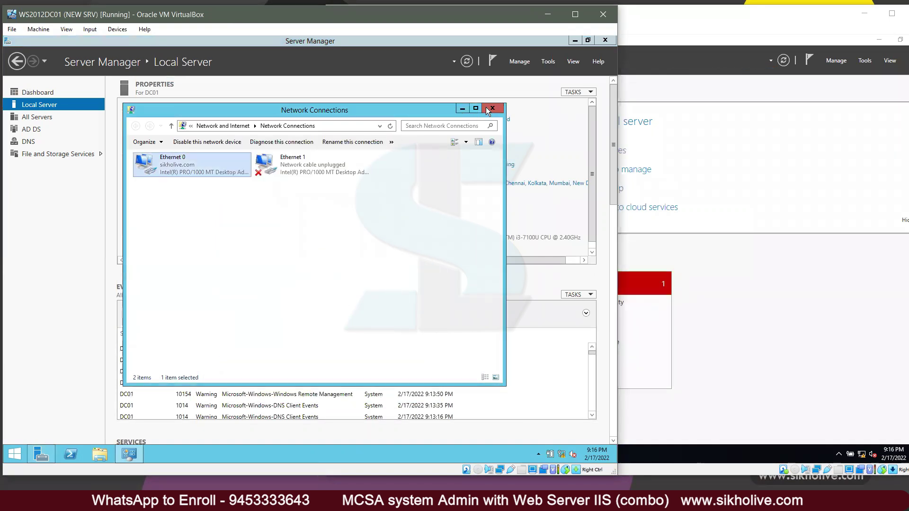
pyautogui.click(492, 108)
pyautogui.click(737, 259)
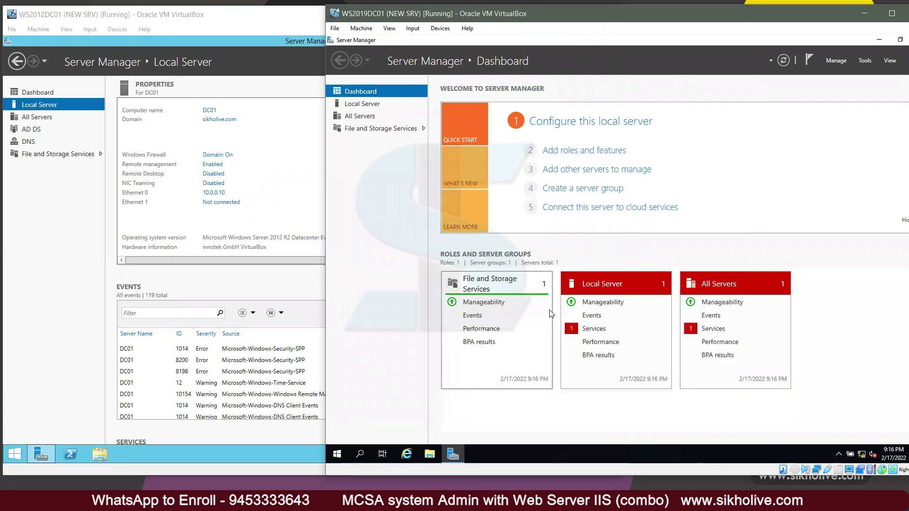
pyautogui.click(50, 218)
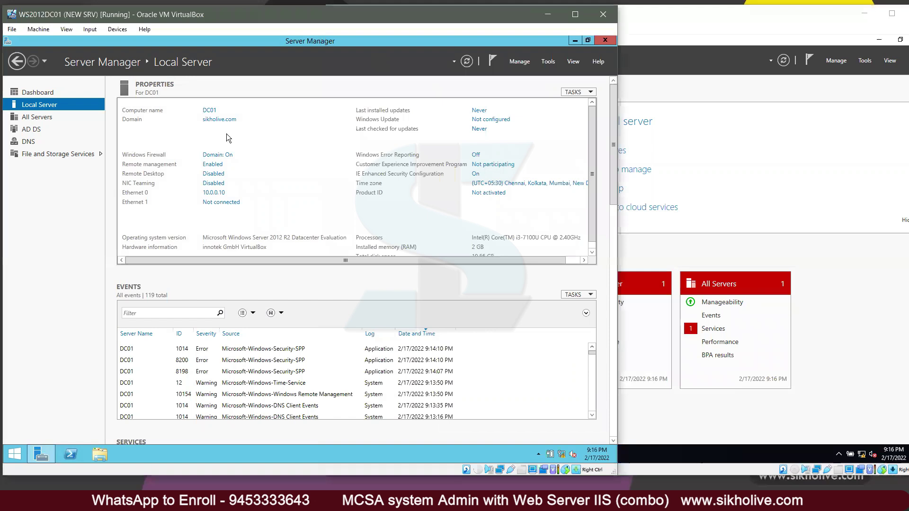
# Step: Load server 2019.iso (4.93 GB) into WS2012DC01's empty optical drive in Storage settings
pyautogui.click(39, 30)
pyautogui.click(42, 44)
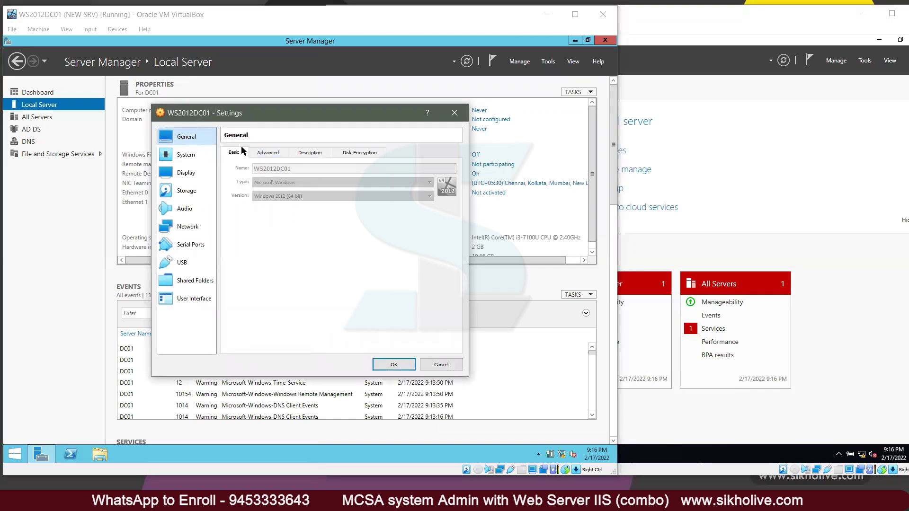
pyautogui.moveTo(285, 117); pyautogui.dragTo(272, 112)
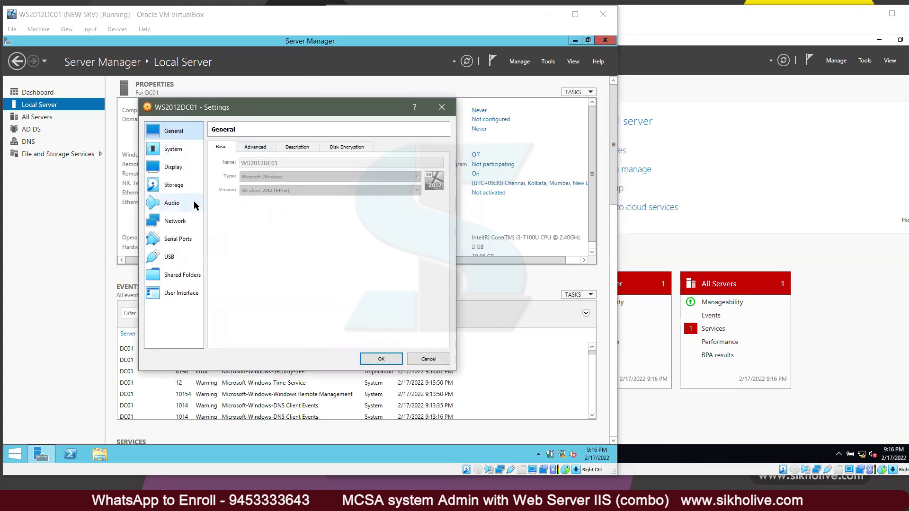
pyautogui.click(174, 168)
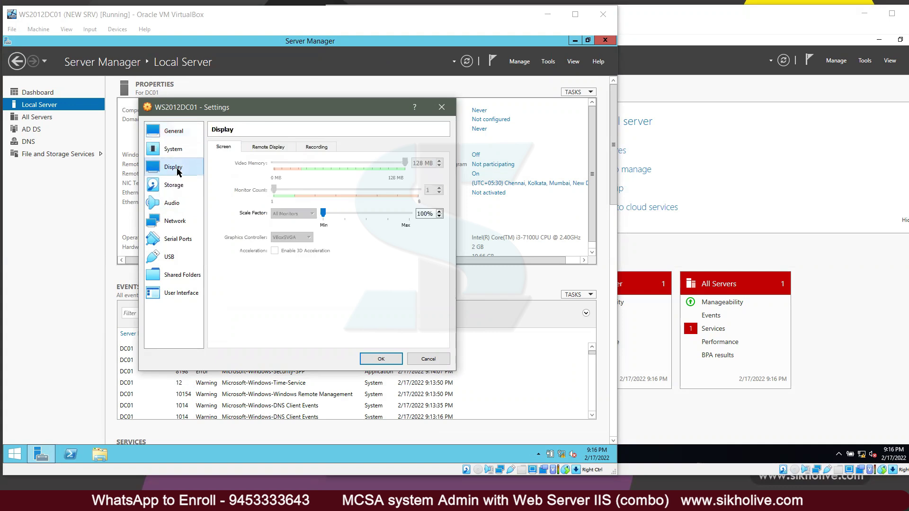
pyautogui.click(174, 184)
pyautogui.click(242, 186)
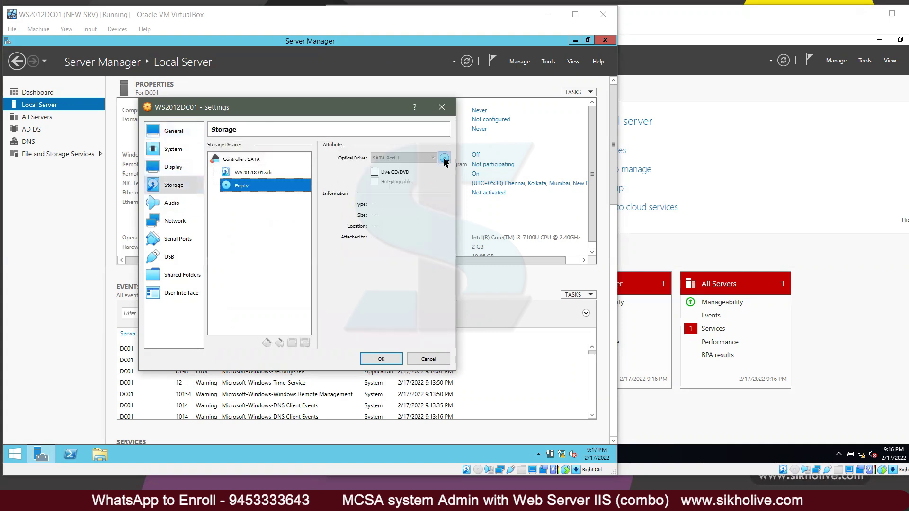
pyautogui.click(444, 158)
pyautogui.click(481, 222)
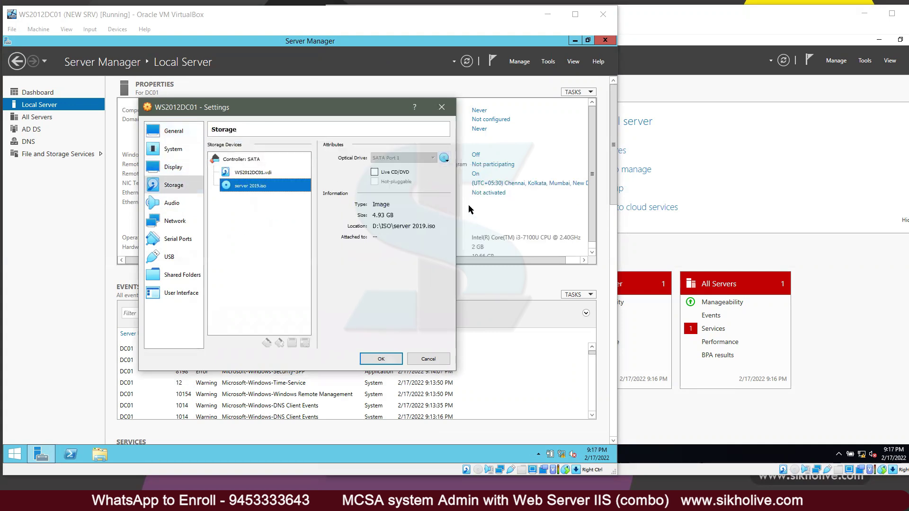
pyautogui.click(389, 356)
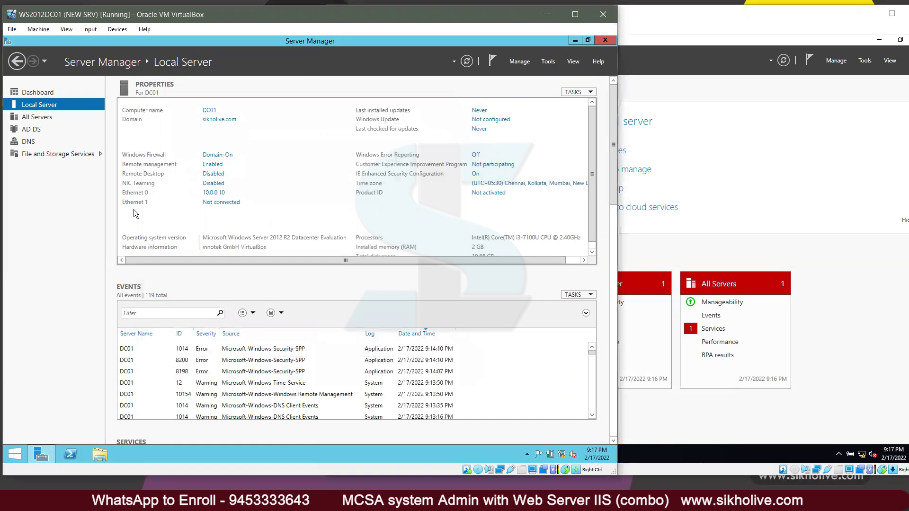
pyautogui.click(697, 26)
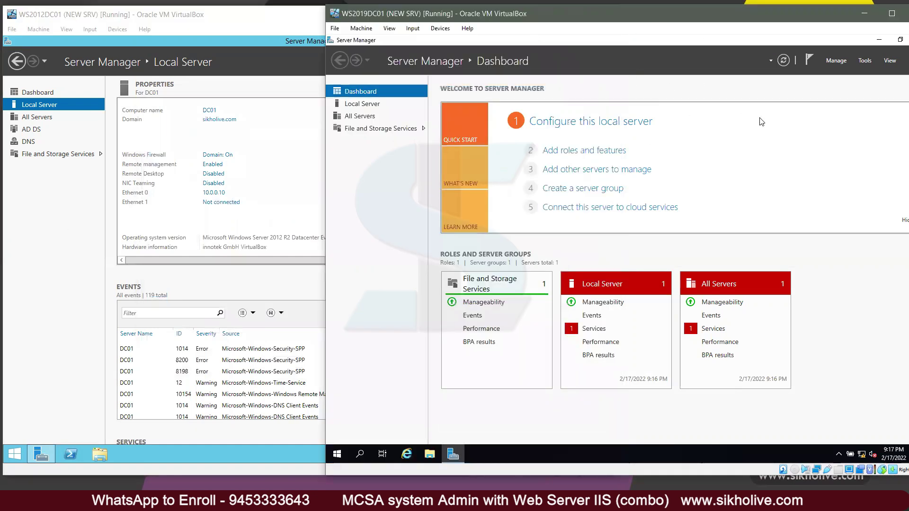
# Step: Launch Active Directory Users and Computers and show sikholive.com's Users container
pyautogui.hotkey('alt', 'Tab')
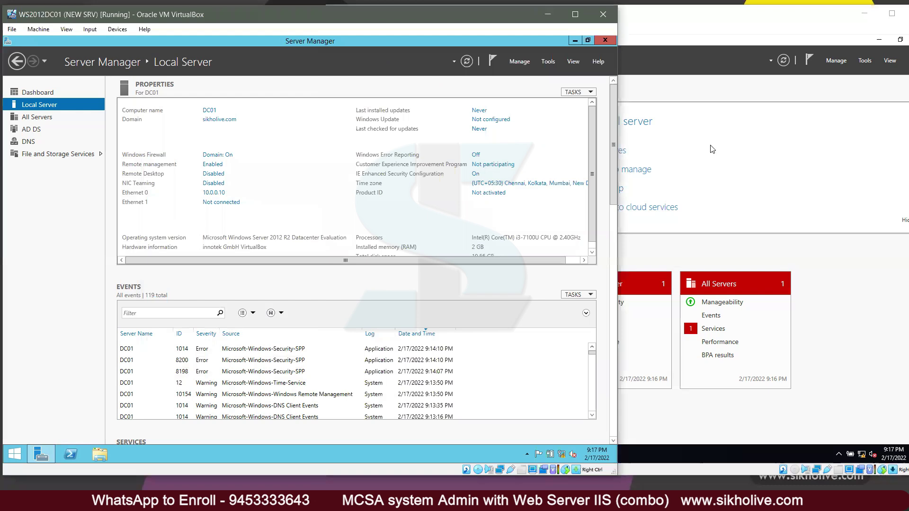
pyautogui.click(575, 41)
pyautogui.click(41, 455)
pyautogui.click(548, 61)
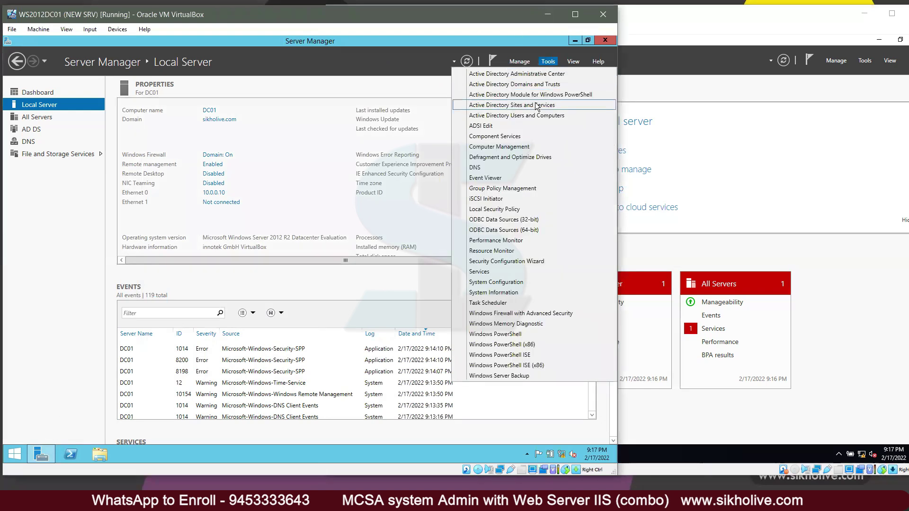
pyautogui.click(525, 115)
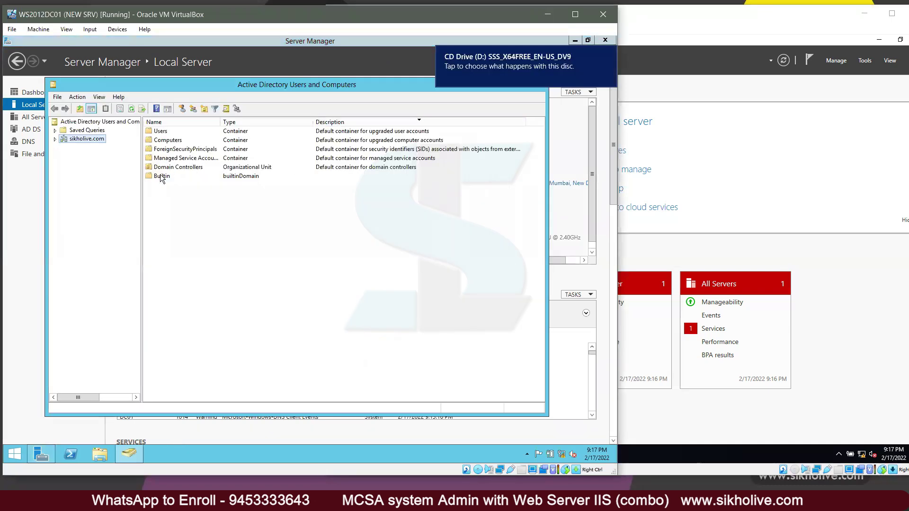
pyautogui.doubleClick(83, 140)
pyautogui.click(86, 191)
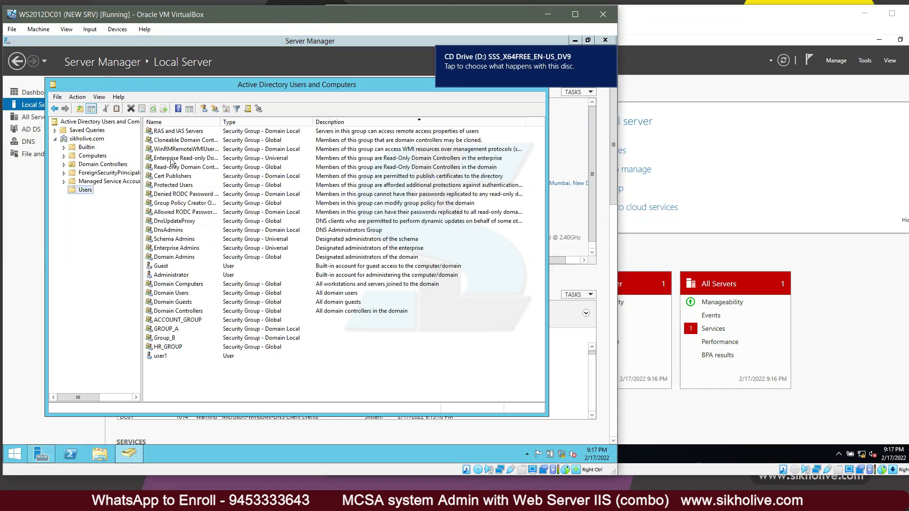
# Step: Review Administrator's memberships (Domain Admins, Schema Admins, Enterprise Admins, Domain Users), then cancel
pyautogui.click(172, 276)
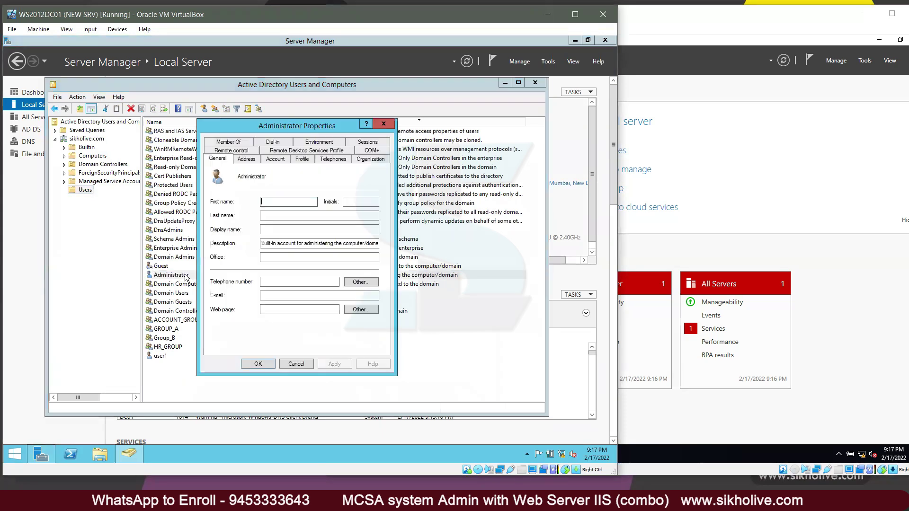
pyautogui.click(229, 149)
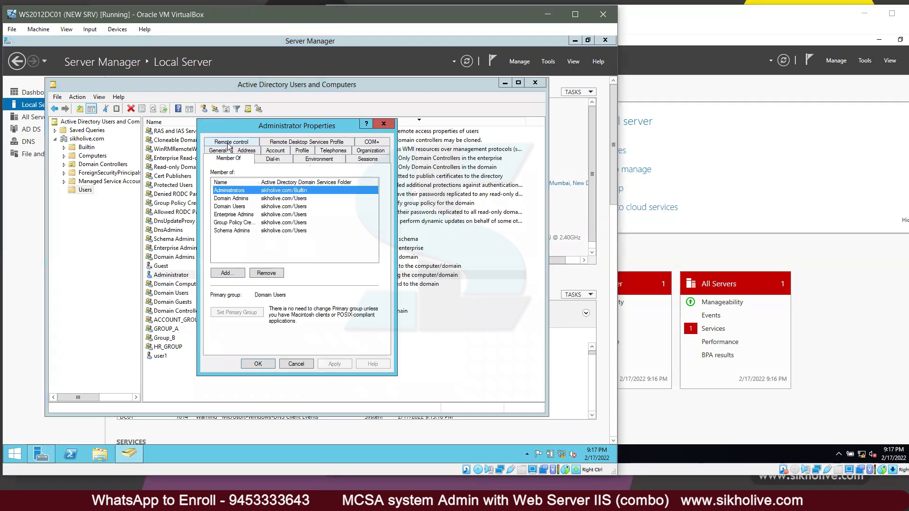
pyautogui.click(243, 199)
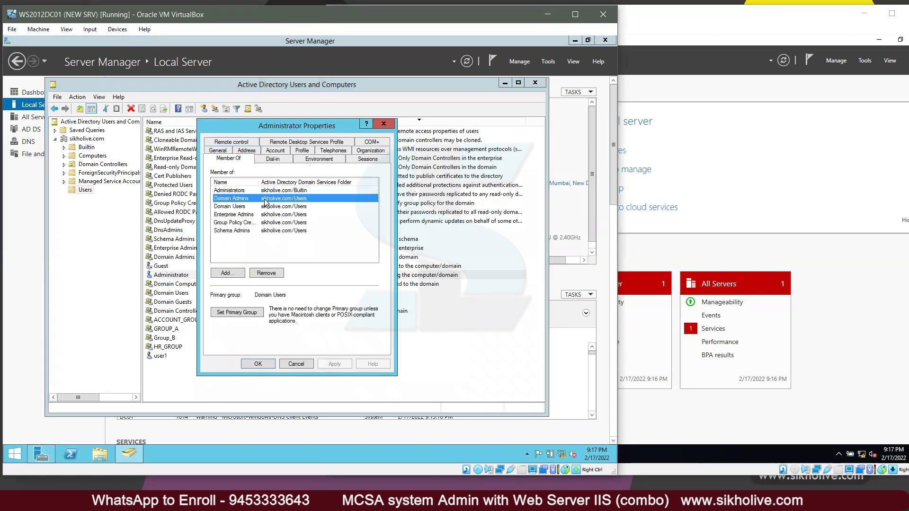
pyautogui.click(239, 231)
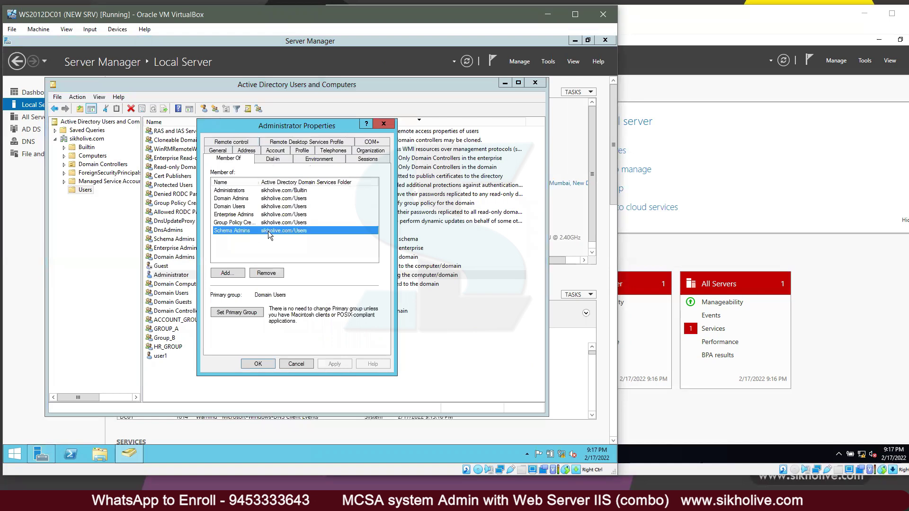
pyautogui.click(237, 191)
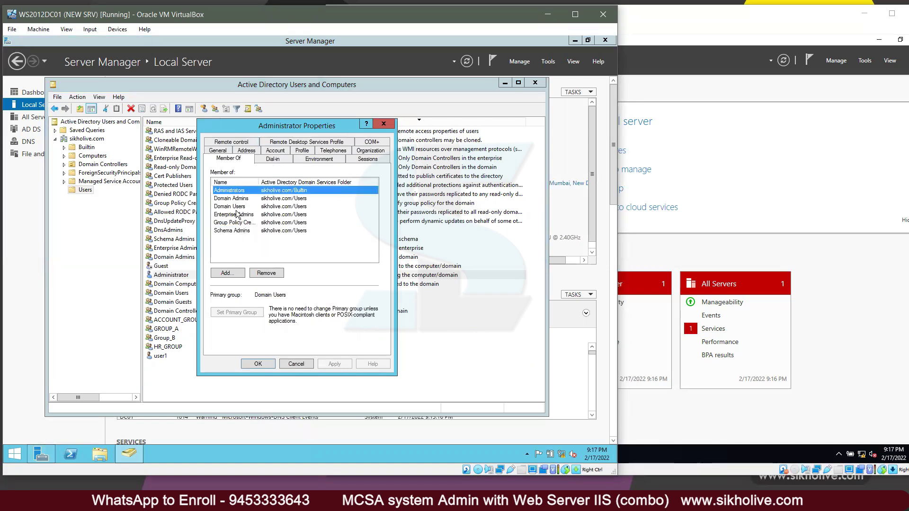
pyautogui.click(247, 231)
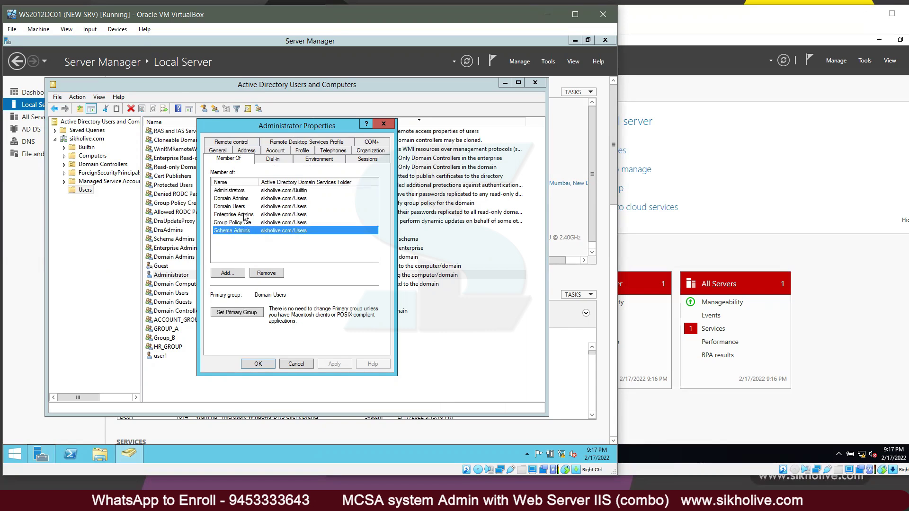
pyautogui.click(234, 212)
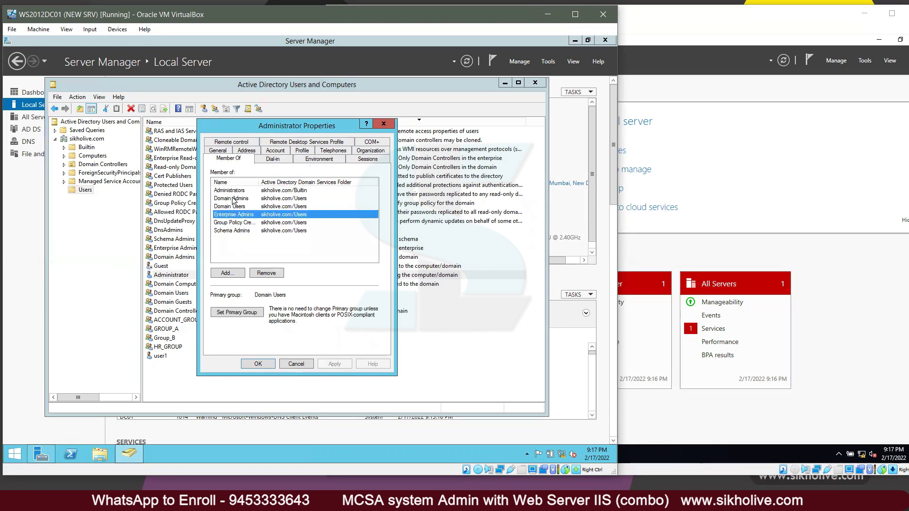
pyautogui.click(237, 209)
pyautogui.click(237, 191)
pyautogui.click(239, 230)
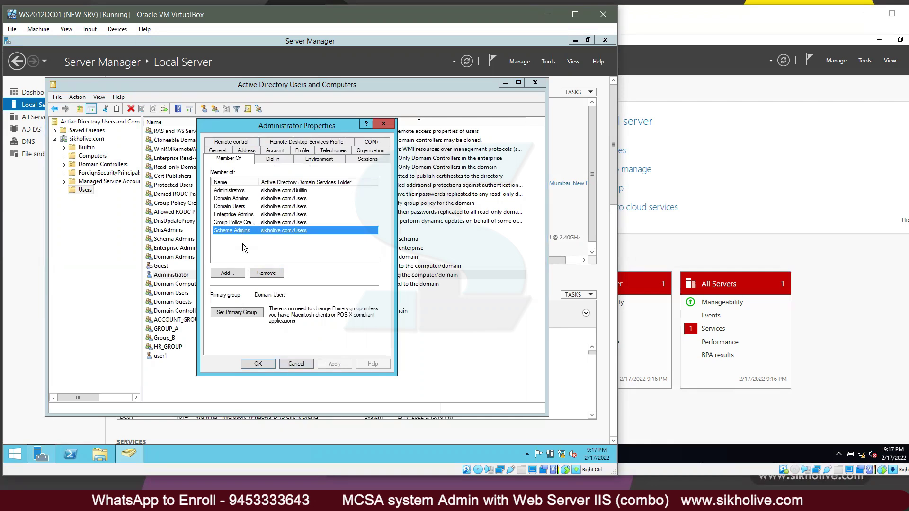
pyautogui.click(296, 364)
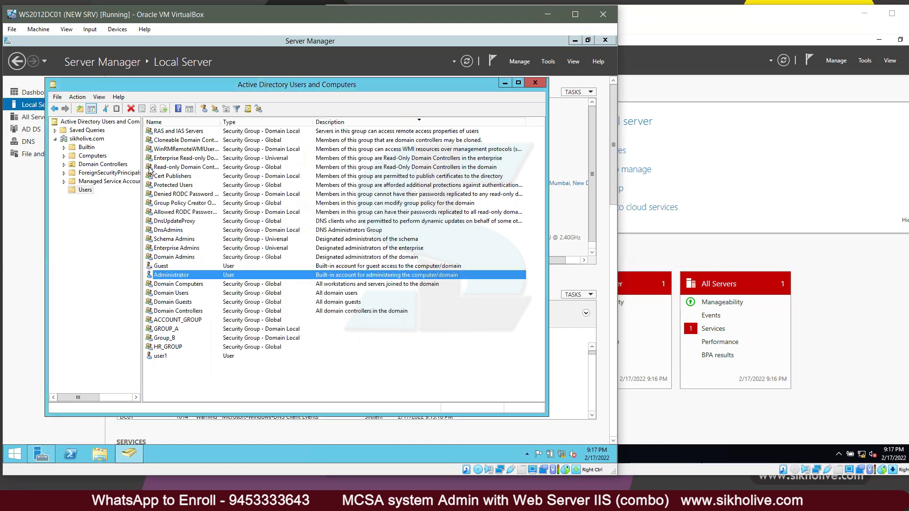
# Step: Close ADUC and open This PC to find CD Drive (D:) SSS_X64FREE_EN-US_DV9, 4.93 GB
pyautogui.click(529, 83)
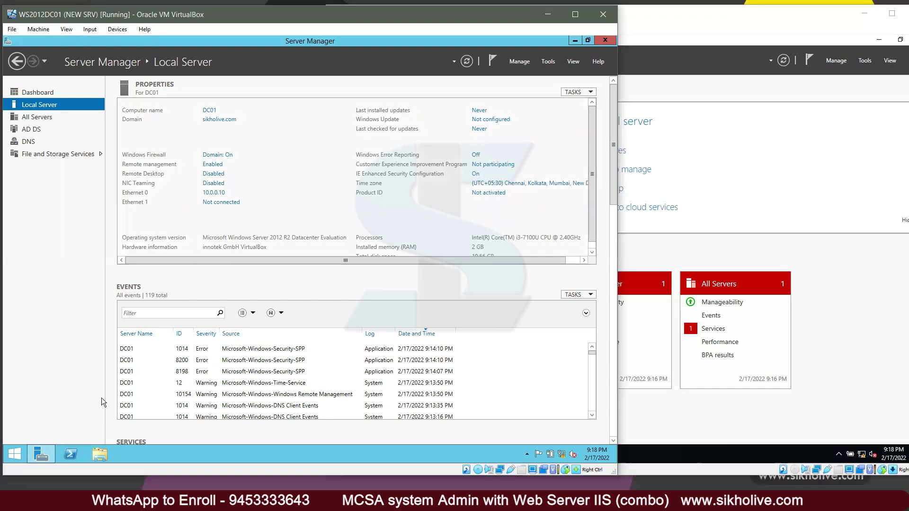
pyautogui.click(575, 41)
pyautogui.click(94, 453)
pyautogui.click(384, 269)
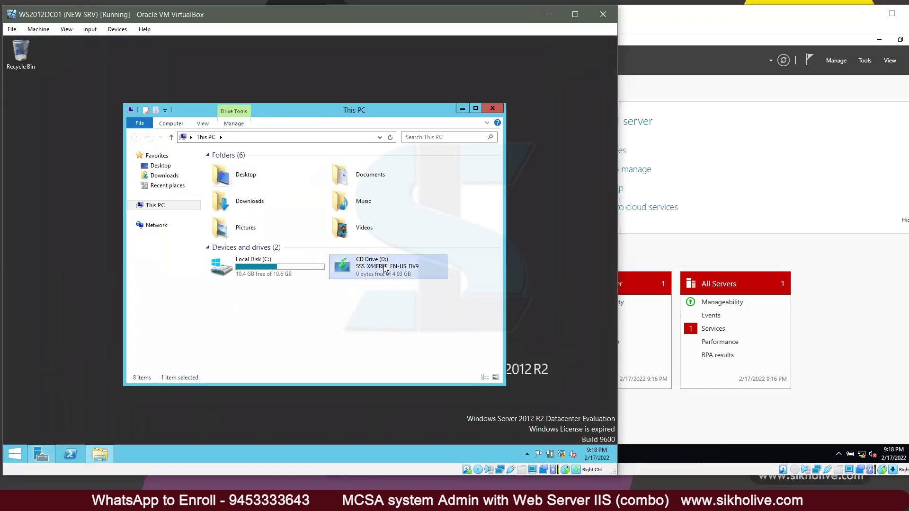
pyautogui.rightClick(14, 456)
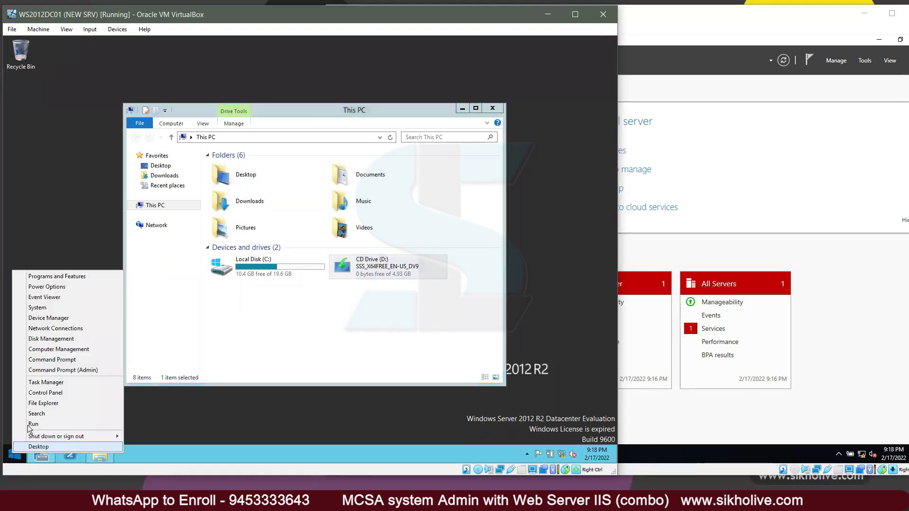
# Step: Open an administrator Command Prompt and change to D:\support\adprep
pyautogui.click(77, 371)
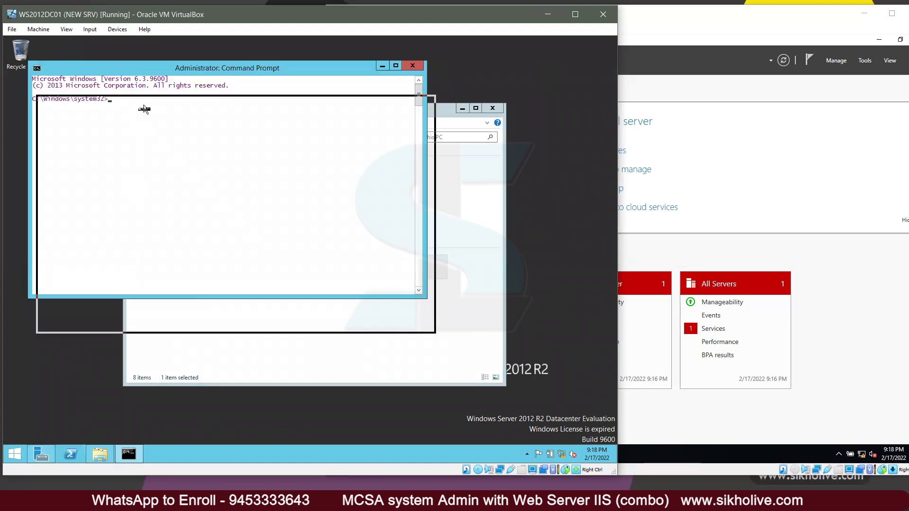
pyautogui.write('d')
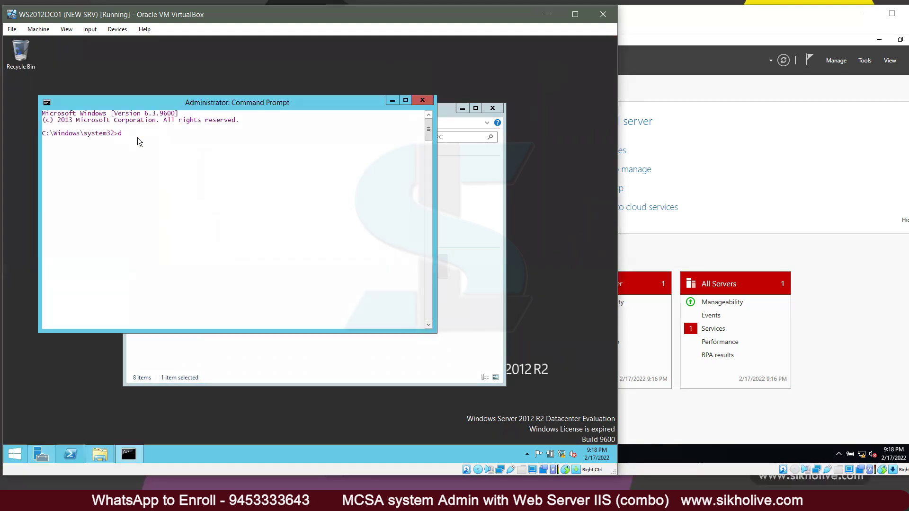
pyautogui.write(':')
pyautogui.press('Return')
pyautogui.press('Return')
pyautogui.write('cd support')
pyautogui.press('Return')
pyautogui.write('cd adprep')
# Step: Run adprep.exe /forestprep and answer C to upgrade the forest schema
pyautogui.press('Return')
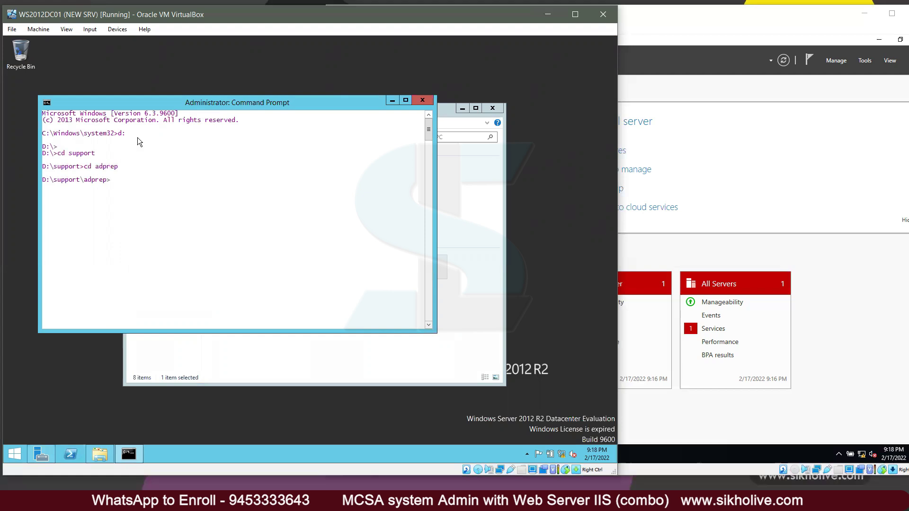
pyautogui.write('adprep.exe /forestprep')
pyautogui.press('Return')
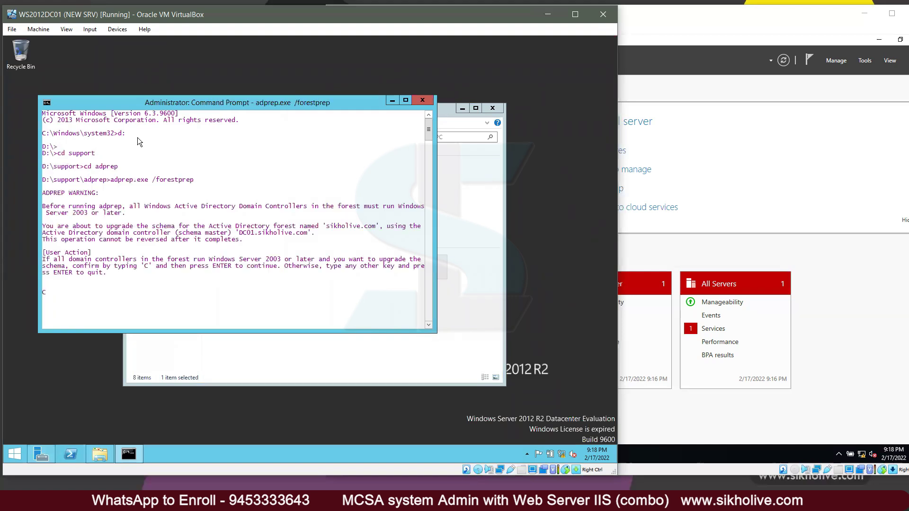
pyautogui.write('C')
pyautogui.press('Return')
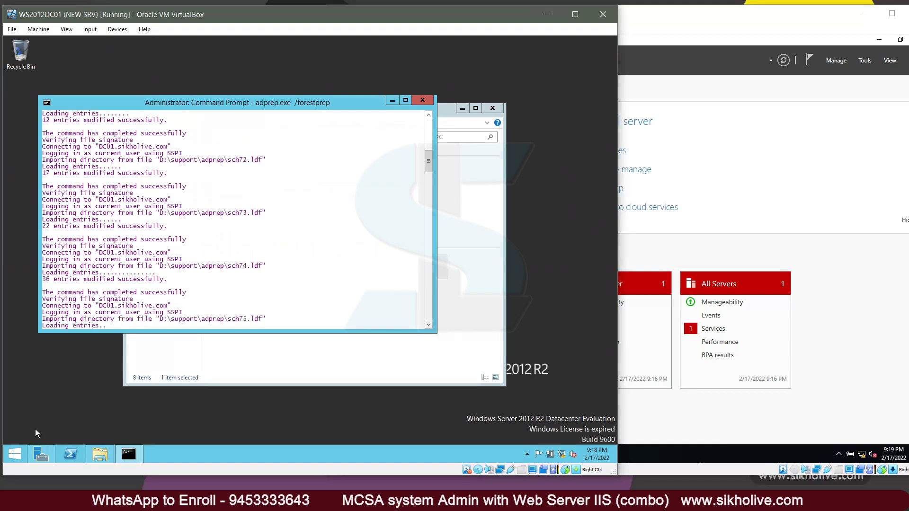
pyautogui.click(42, 455)
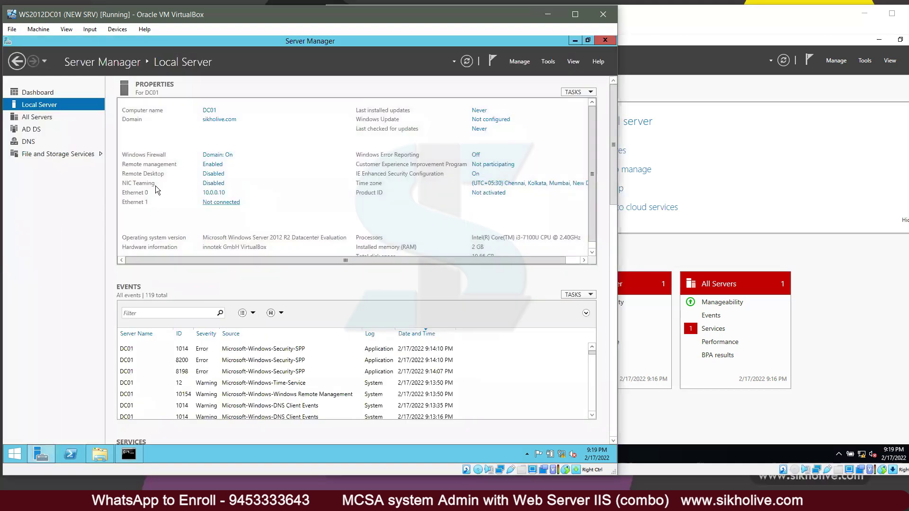
pyautogui.click(31, 94)
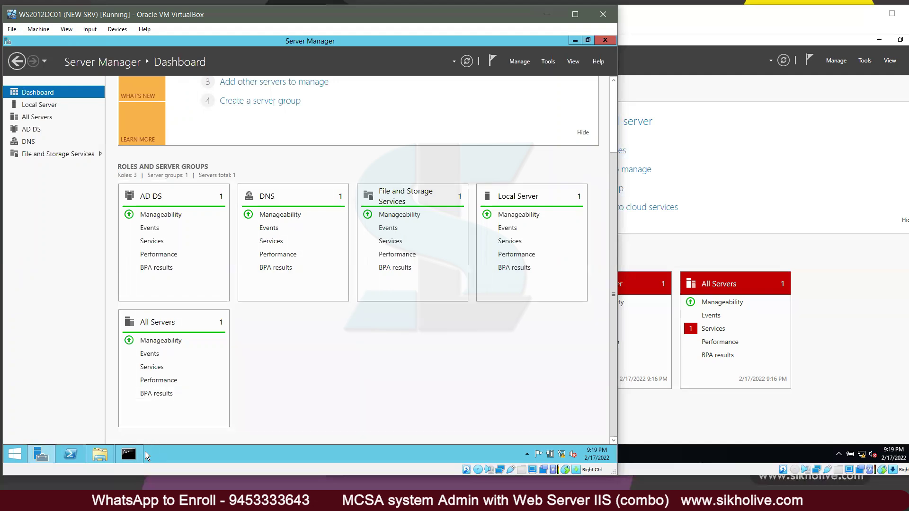
pyautogui.click(129, 454)
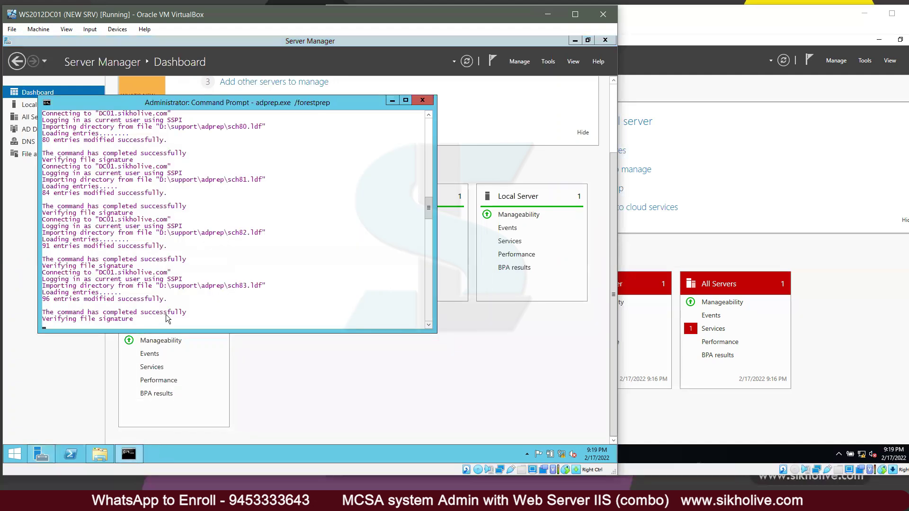
pyautogui.scroll(-4, 164, 313)
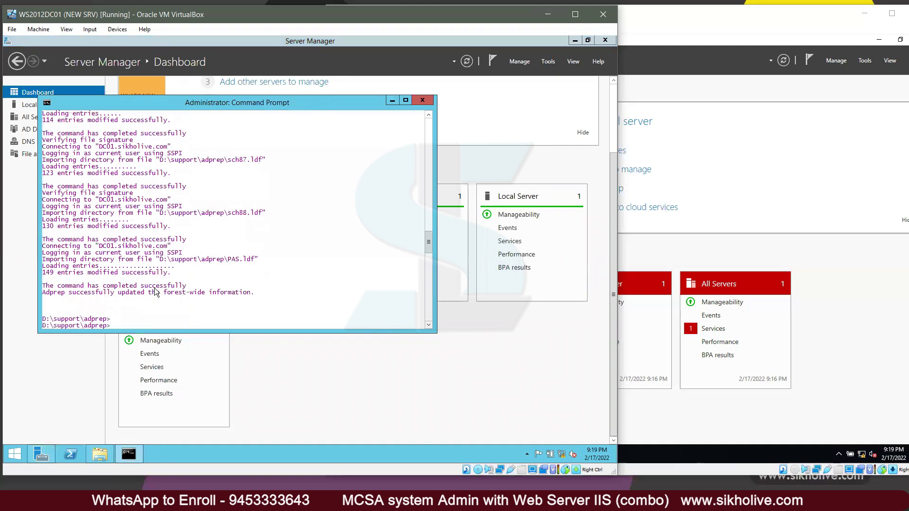
# Step: Run adprep.exe /domainprep, correcting the misspelled switch
pyautogui.press('Return')
pyautogui.press('Up')
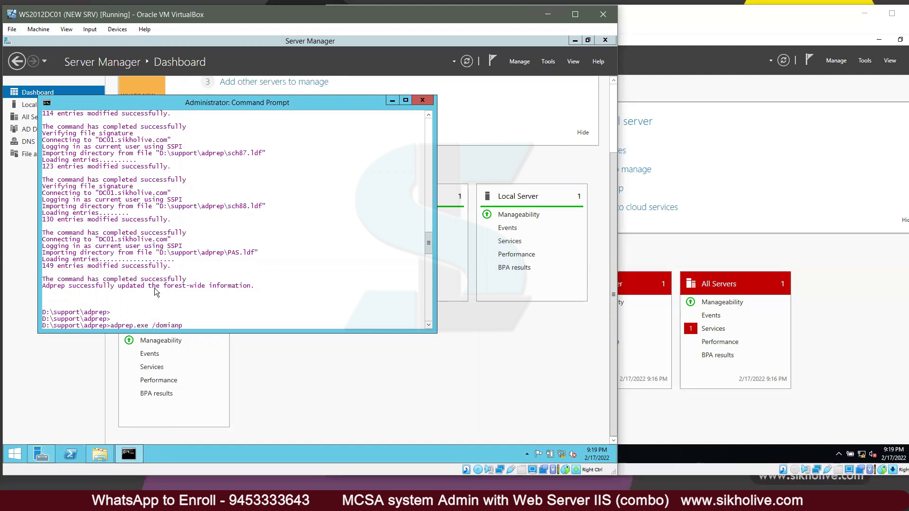
pyautogui.press('Return')
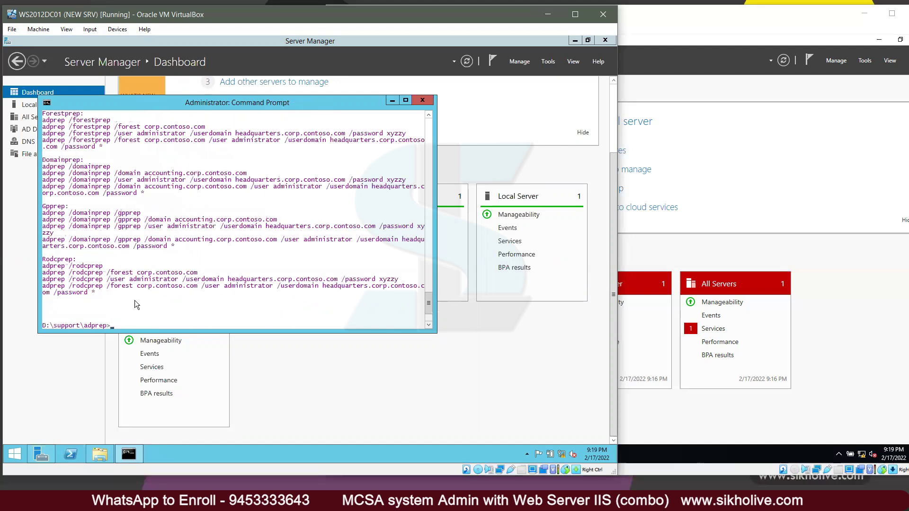
pyautogui.press('Up')
pyautogui.press('BackSpace')
pyautogui.press('BackSpace')
pyautogui.press('BackSpace')
pyautogui.press('BackSpace')
pyautogui.press('BackSpace')
pyautogui.press('BackSpace')
pyautogui.press('BackSpace')
pyautogui.press('BackSpace')
pyautogui.press('BackSpace')
pyautogui.write('omainprep')
pyautogui.press('Return')
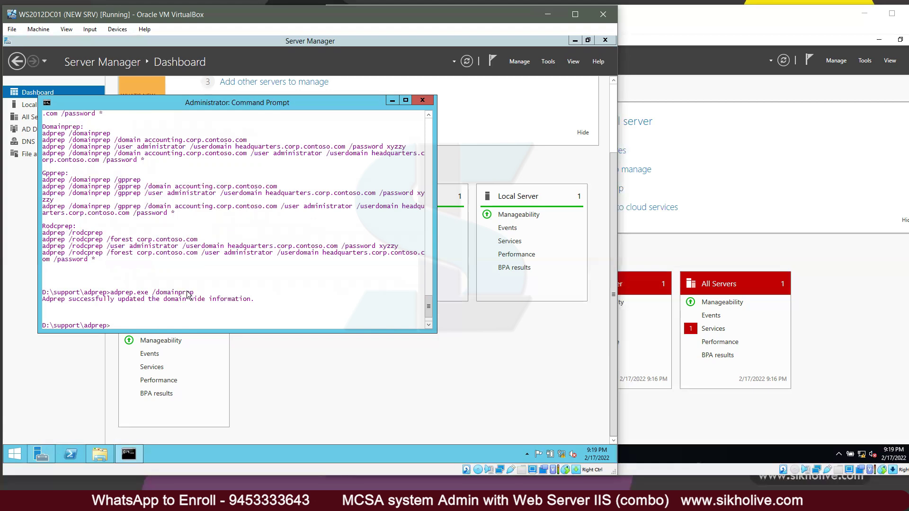
# Step: Highlight the /domainprep switch text in the console output
pyautogui.rightClick(156, 294)
pyautogui.click(173, 300)
pyautogui.moveTo(153, 293); pyautogui.dragTo(198, 294)
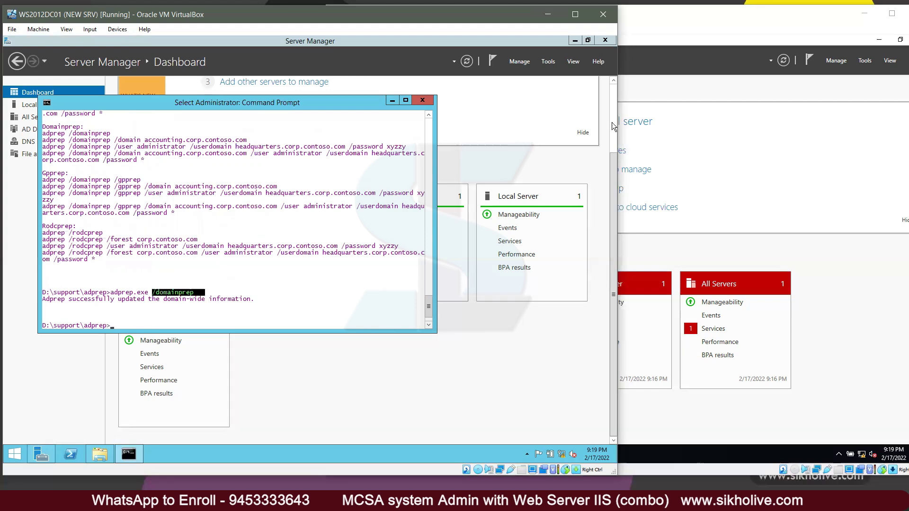
pyautogui.click(696, 26)
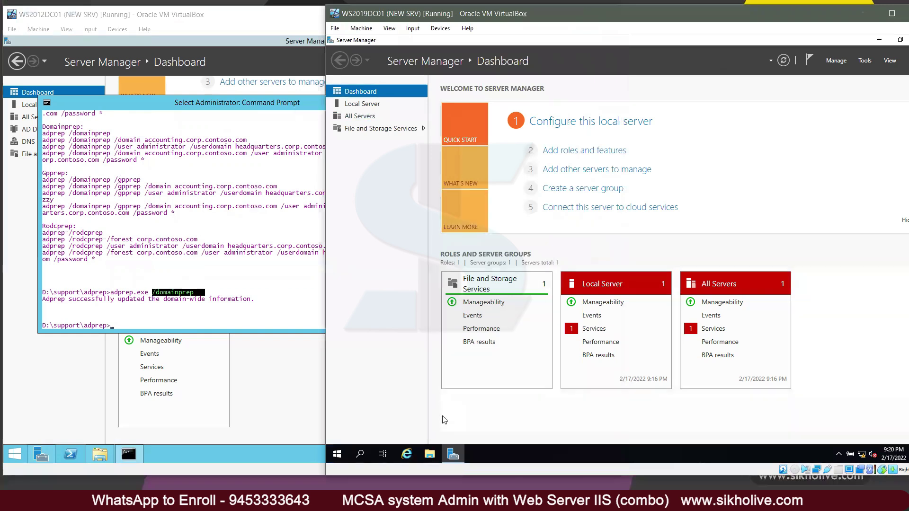
# Step: Open the System properties window for This PC in the WS2019 VM
pyautogui.click(453, 454)
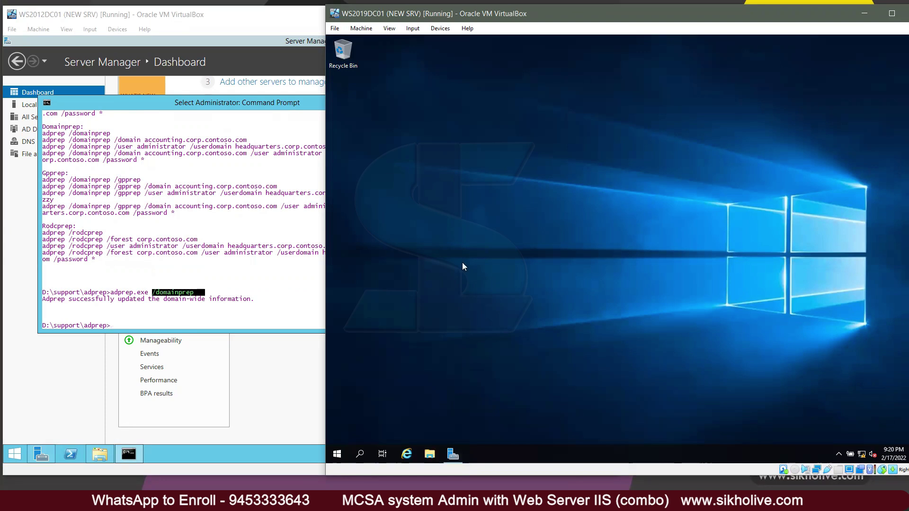
pyautogui.press('super+e')
pyautogui.moveTo(400, 15); pyautogui.dragTo(356, 16)
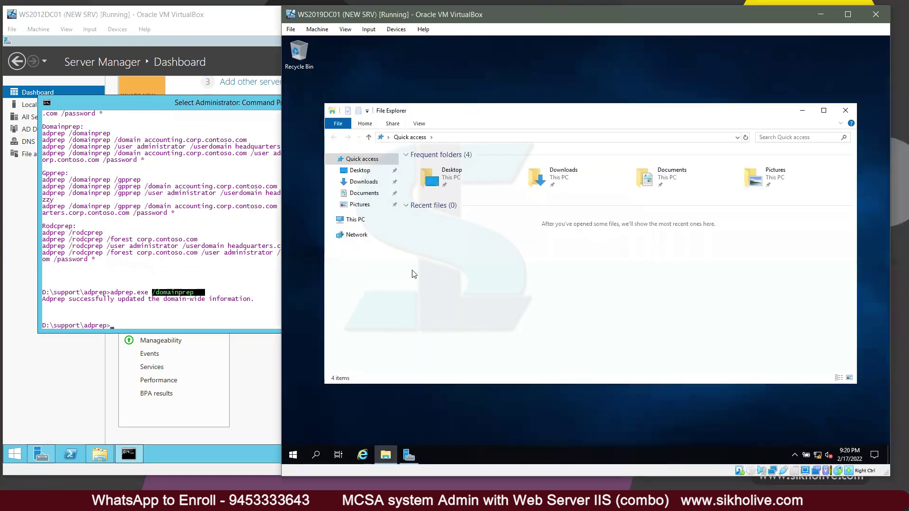
pyautogui.click(359, 220)
pyautogui.rightClick(359, 221)
pyautogui.click(385, 345)
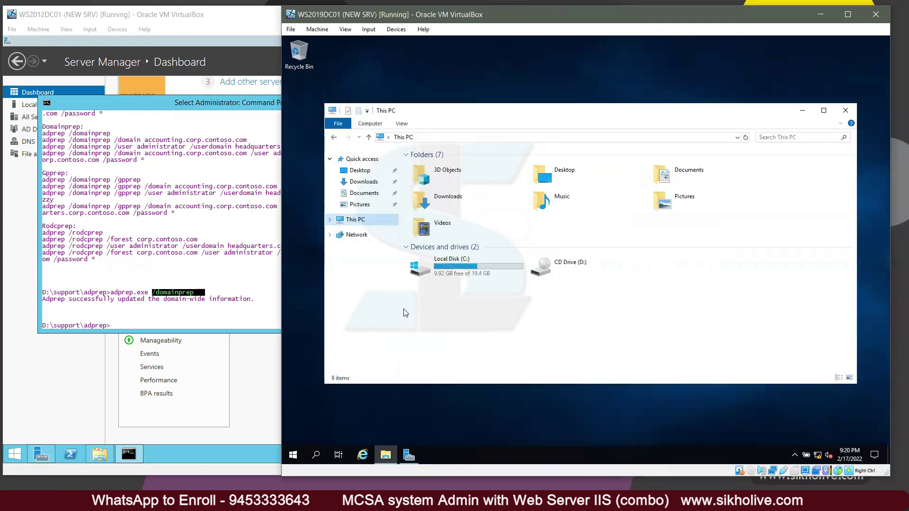
pyautogui.rightClick(592, 311)
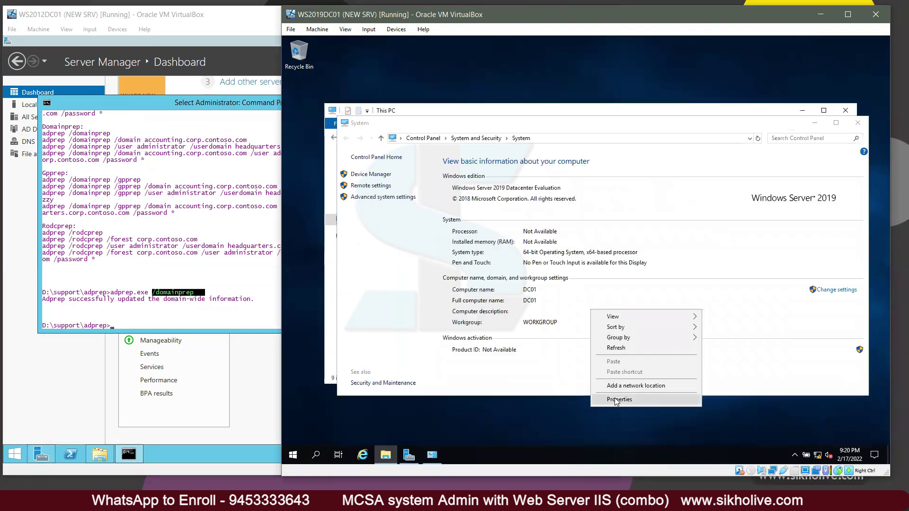
pyautogui.click(616, 400)
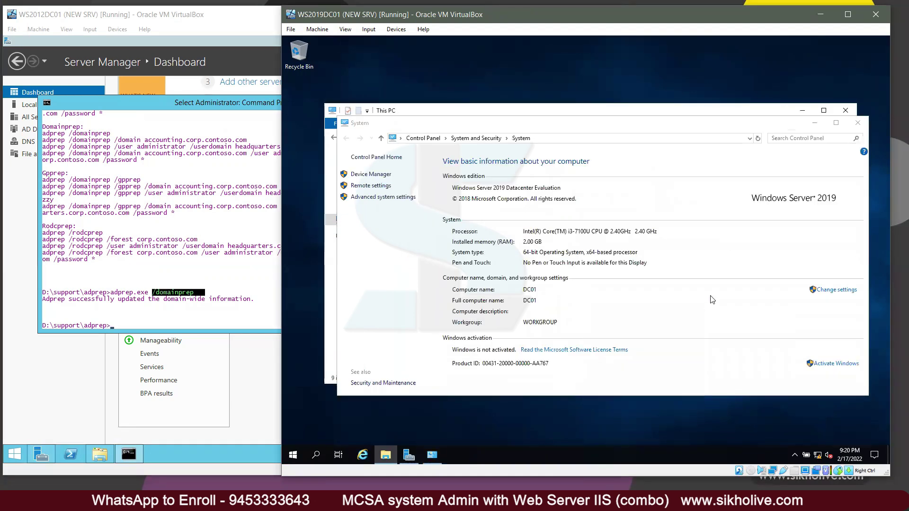
# Step: Choose Domain membership in Computer Name/Domain Changes and enter sikholive.com
pyautogui.click(822, 294)
pyautogui.click(523, 224)
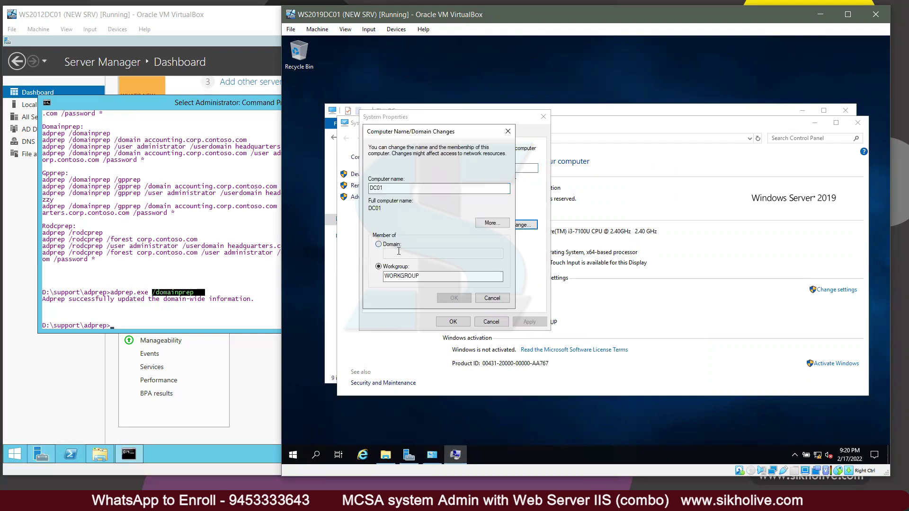
pyautogui.click(399, 251)
pyautogui.write('sikholive.com')
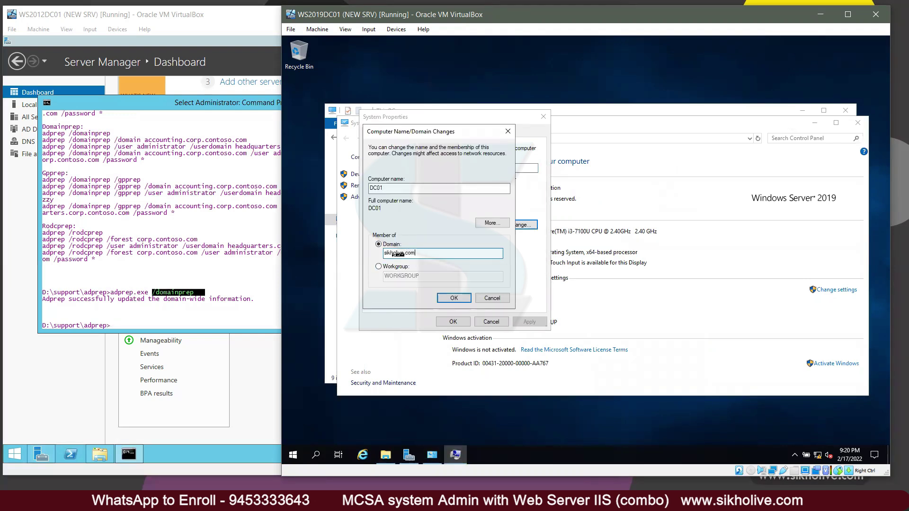
# Step: Change Ethernet 0's preferred DNS server to 10.0.0.10, keeping IP 10.0.0.100
pyautogui.rightClick(819, 455)
pyautogui.click(797, 439)
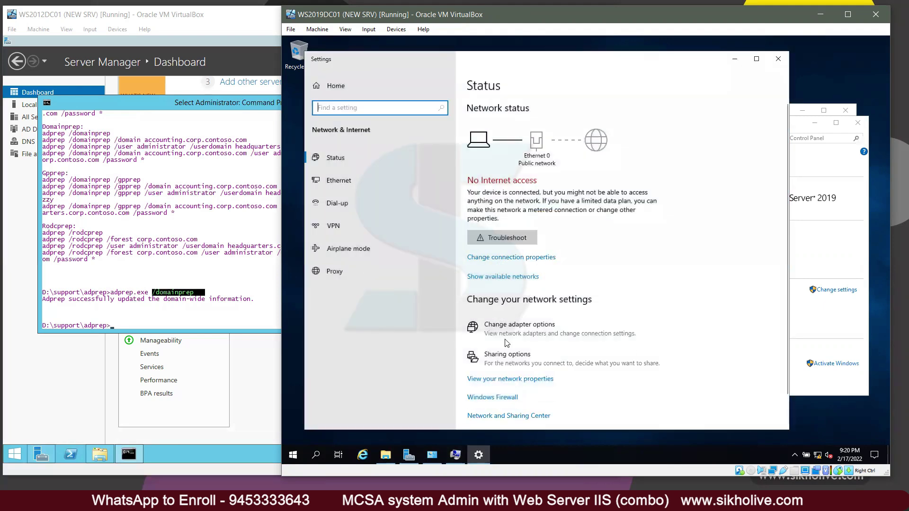
pyautogui.click(512, 329)
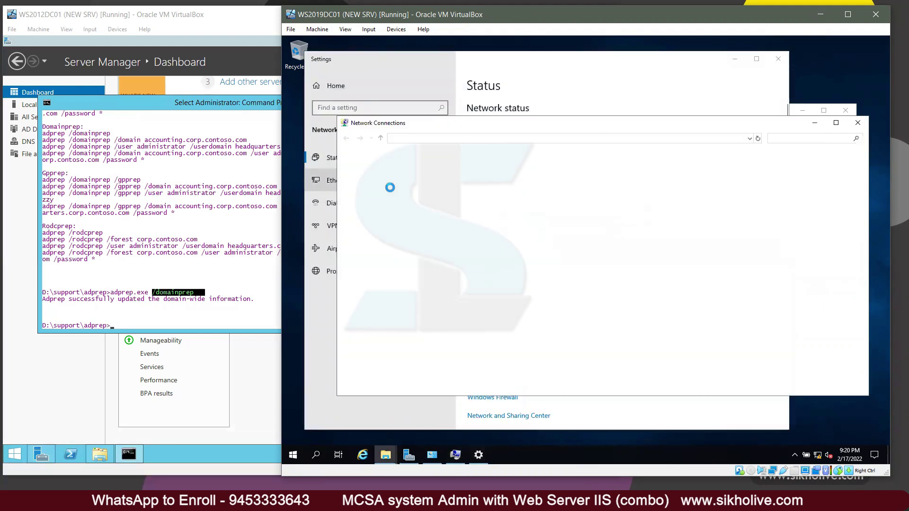
pyautogui.doubleClick(403, 171)
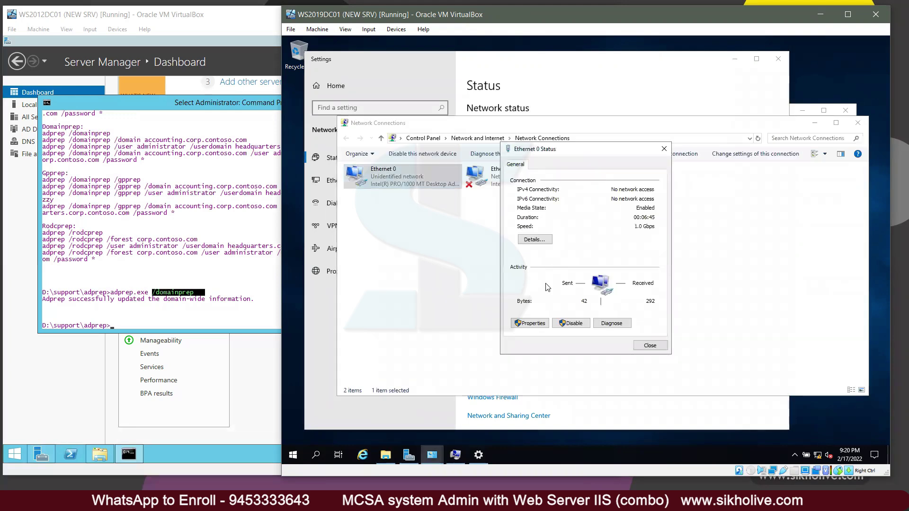
pyautogui.click(531, 324)
pyautogui.doubleClick(611, 259)
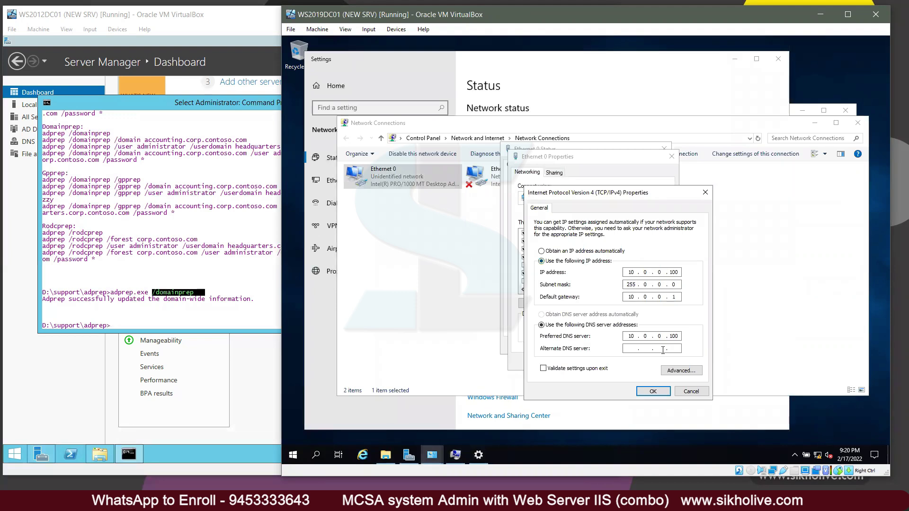
pyautogui.moveTo(679, 338); pyautogui.dragTo(670, 337)
pyautogui.write('10')
pyautogui.click(653, 392)
pyautogui.click(626, 362)
pyautogui.click(652, 348)
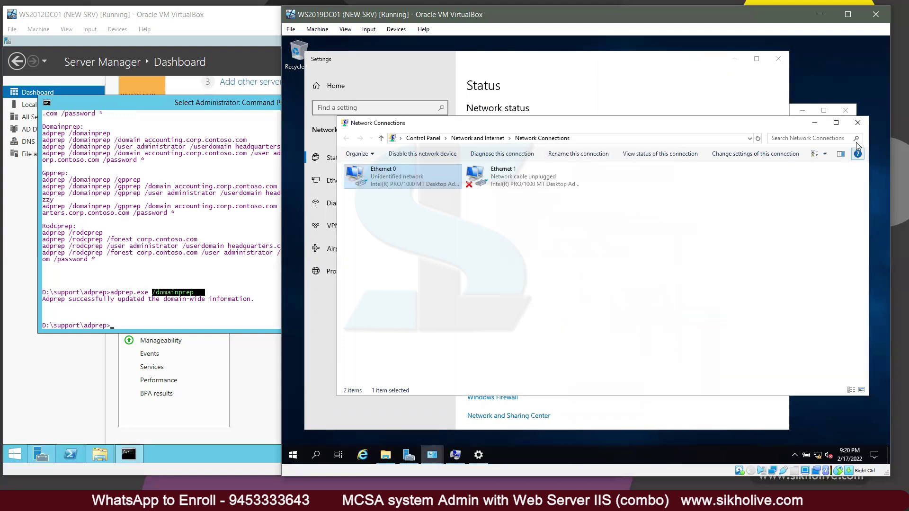
# Step: Close the Network Connections and Settings windows, returning to the domain change dialog
pyautogui.click(858, 122)
pyautogui.click(851, 147)
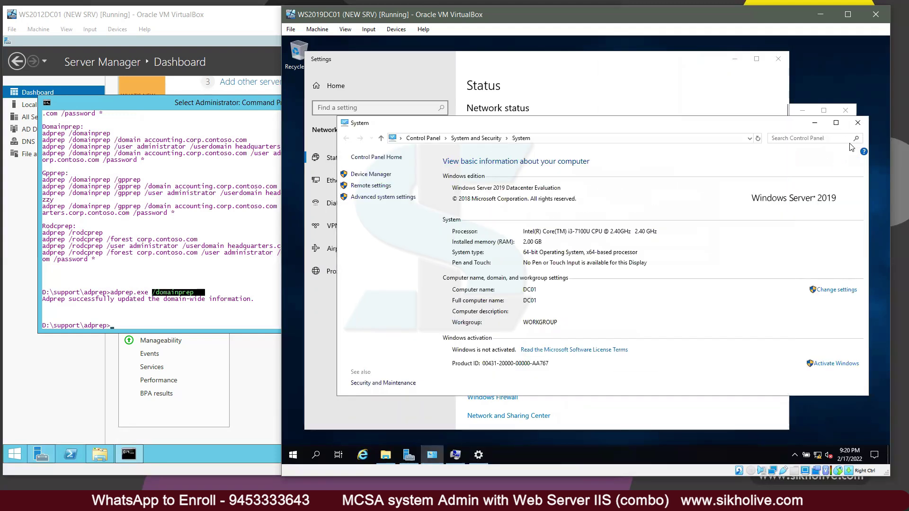
pyautogui.click(518, 85)
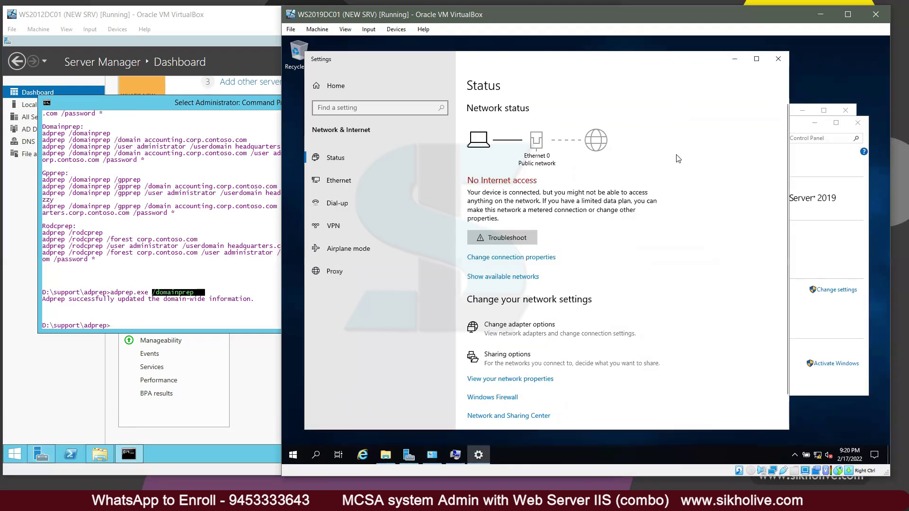
pyautogui.click(778, 58)
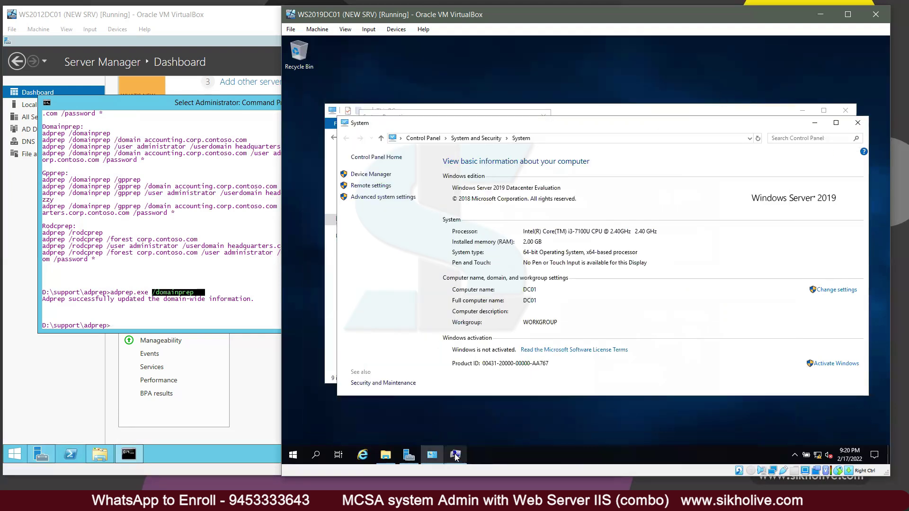
pyautogui.click(456, 456)
# Step: Attempt joining sikholive.com with the domain administrator credentials and dismiss the resulting error
pyautogui.click(454, 298)
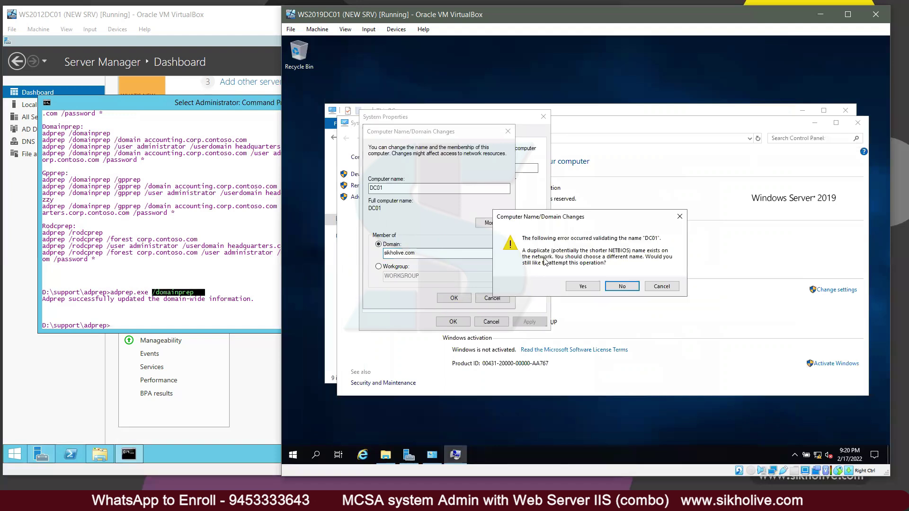
pyautogui.click(583, 286)
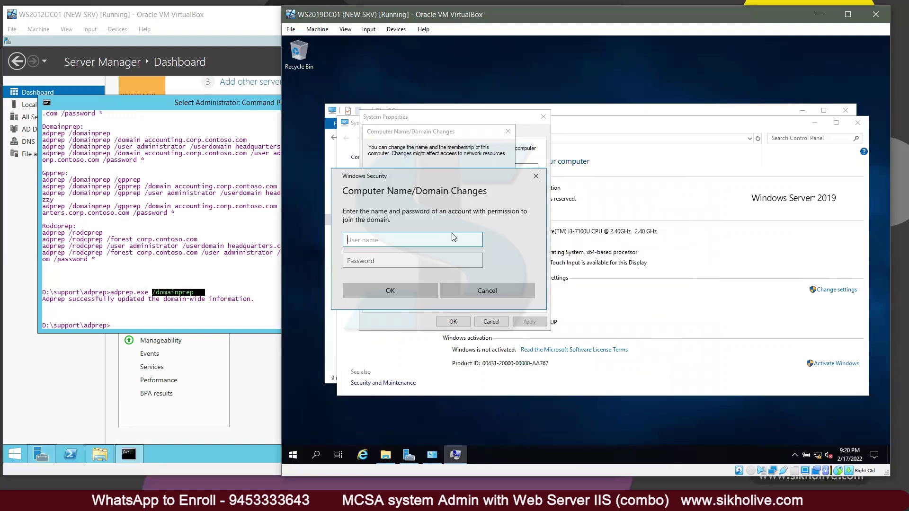
pyautogui.write('ms\\administrator')
pyautogui.press('Tab')
pyautogui.write('Pa')
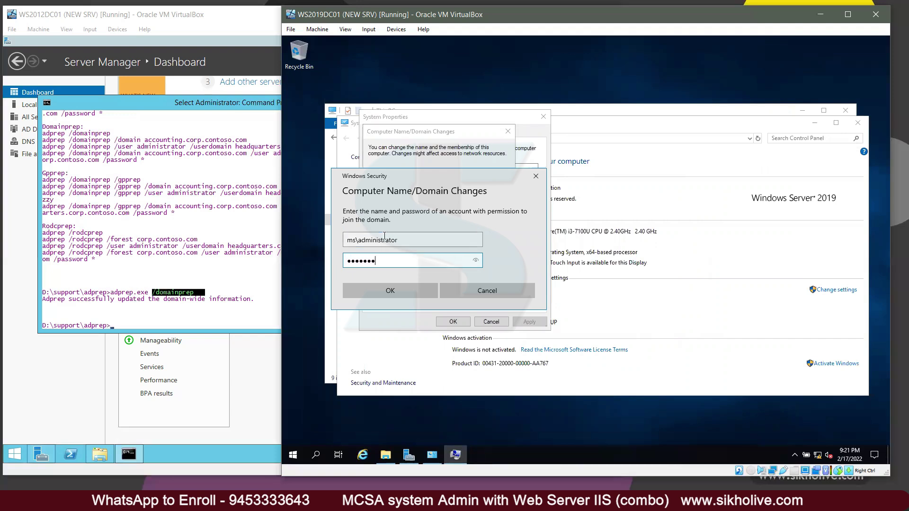
pyautogui.click(391, 289)
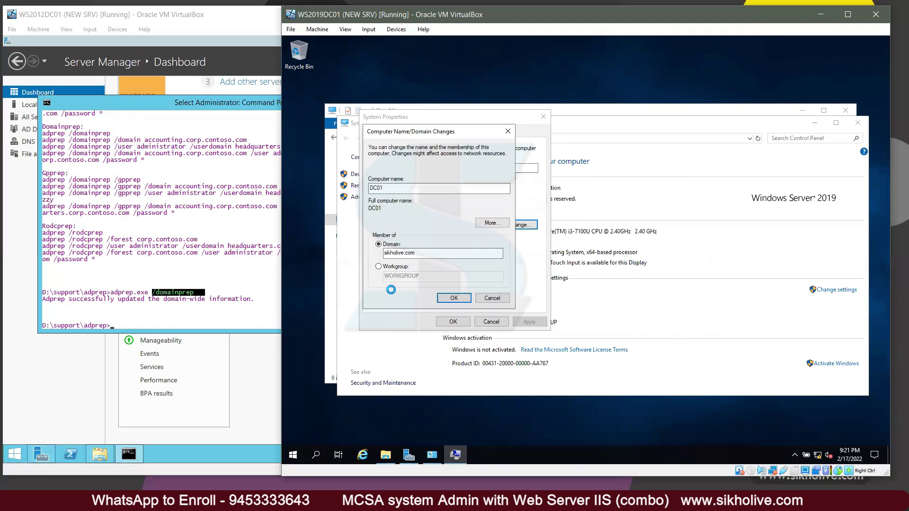
pyautogui.click(656, 284)
# Step: Retry the join, decline the duplicate name DC01, and cancel out of all windows
pyautogui.click(453, 298)
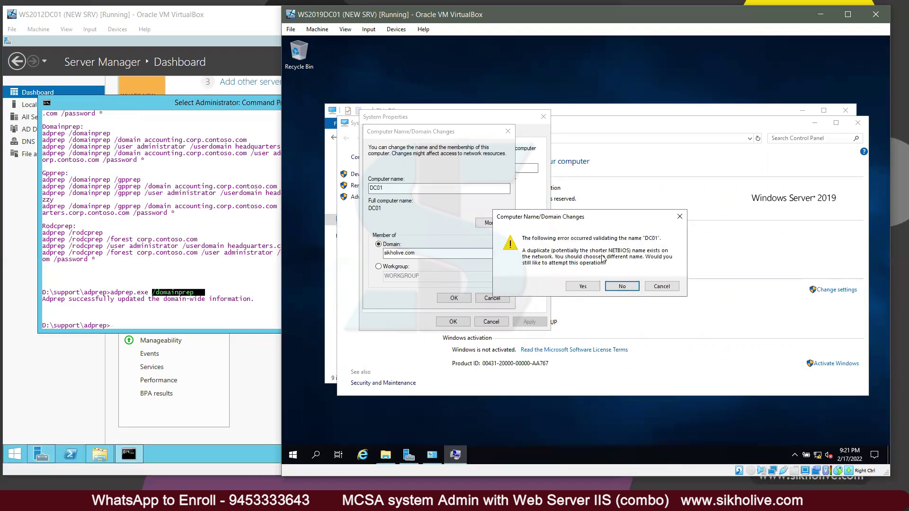
pyautogui.click(381, 188)
pyautogui.click(622, 288)
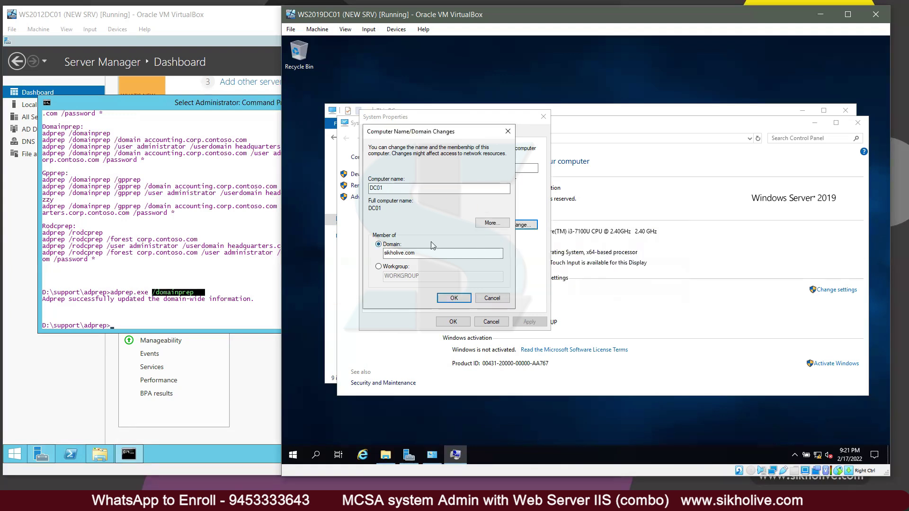
pyautogui.click(493, 299)
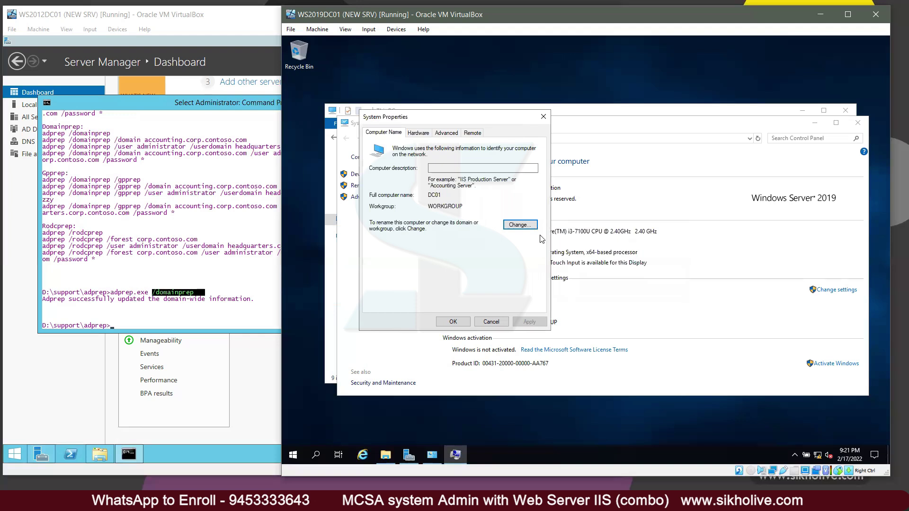
pyautogui.click(491, 321)
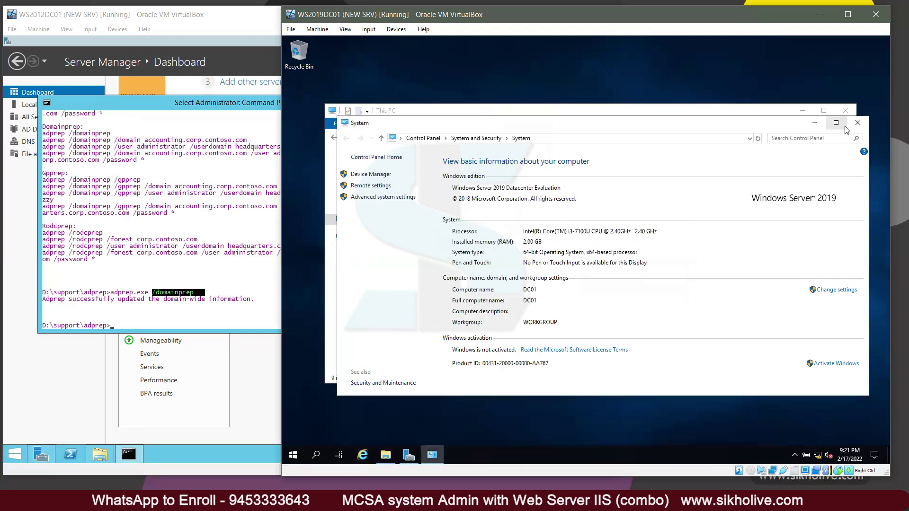
pyautogui.click(857, 122)
pyautogui.click(846, 110)
# Step: Power off WS2019DC01, then select and start the WS2019ADC01 virtual machine
pyautogui.click(875, 14)
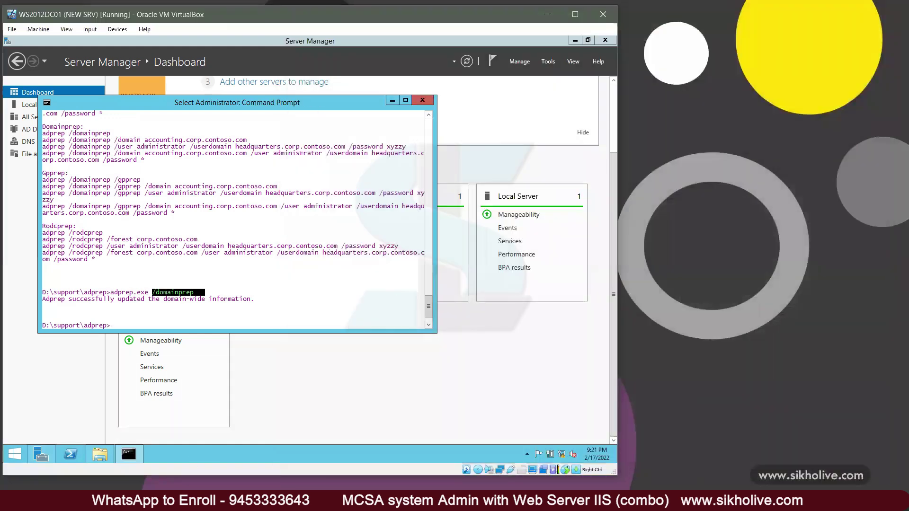
pyautogui.click(145, 362)
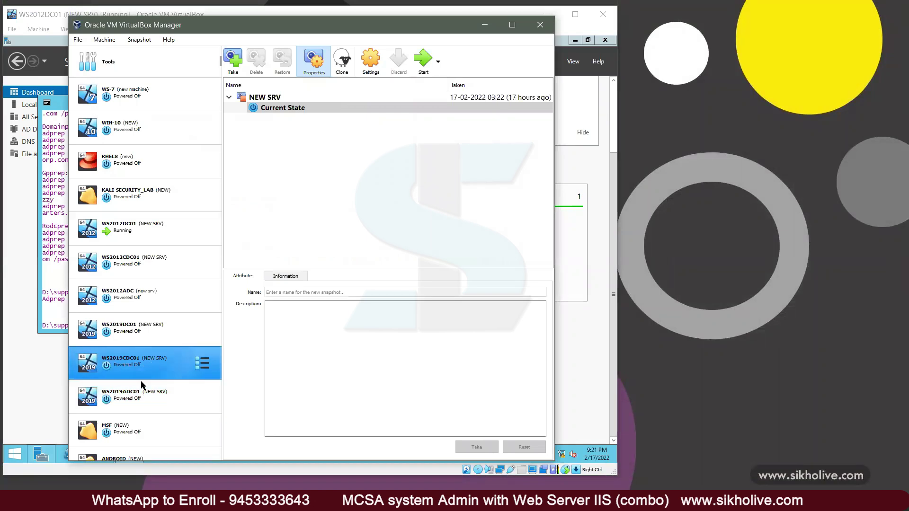
pyautogui.click(164, 398)
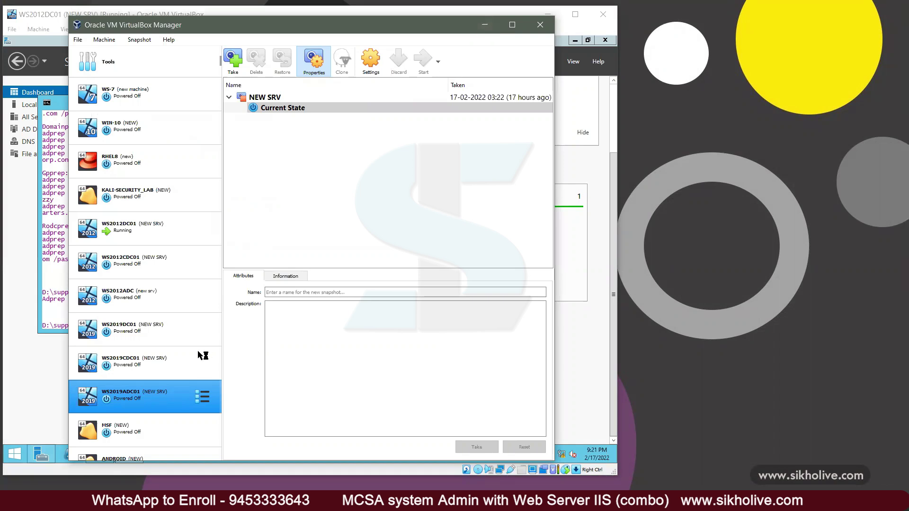
pyautogui.click(486, 24)
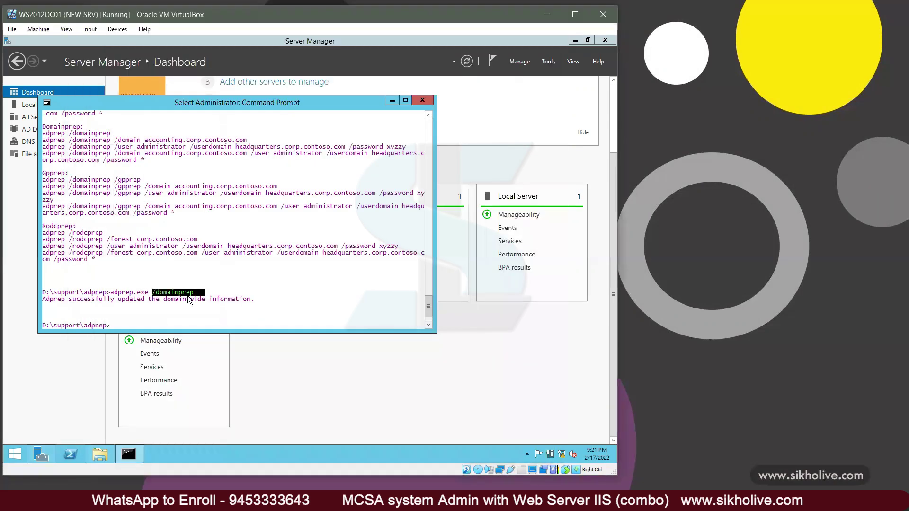
pyautogui.click(137, 501)
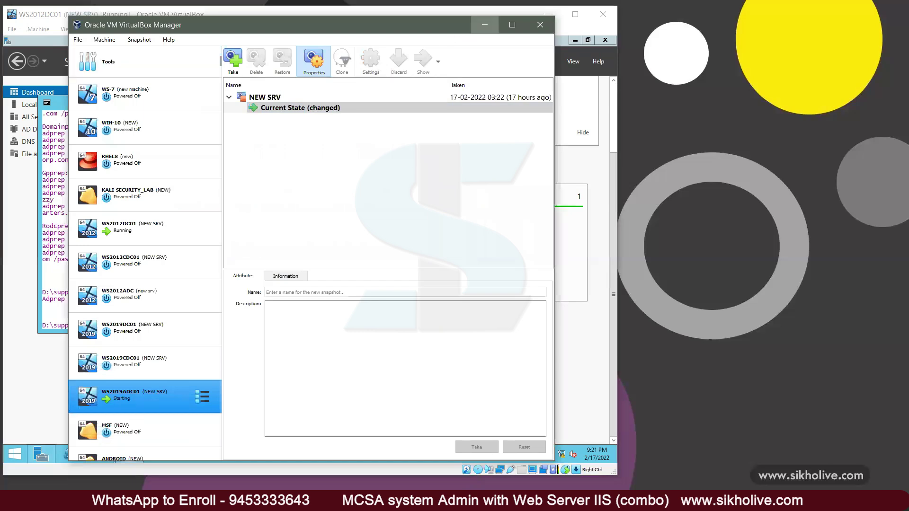
pyautogui.click(485, 25)
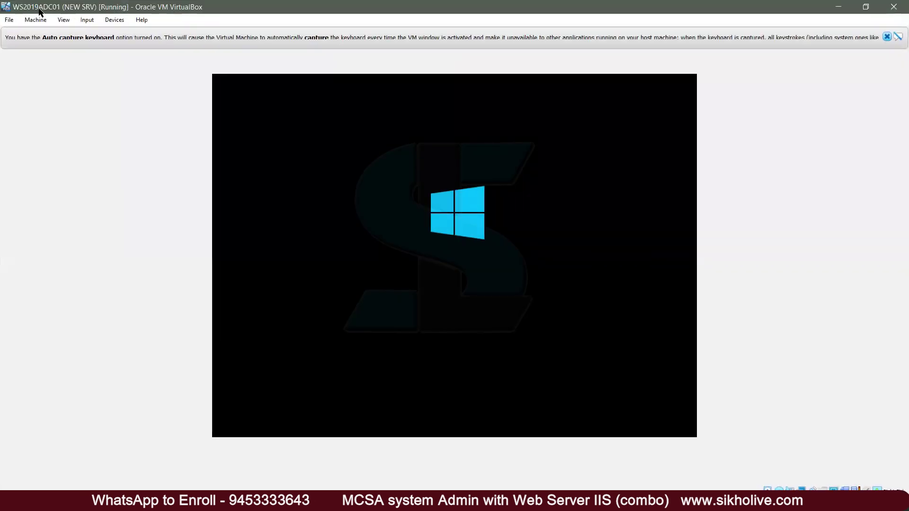
pyautogui.click(35, 20)
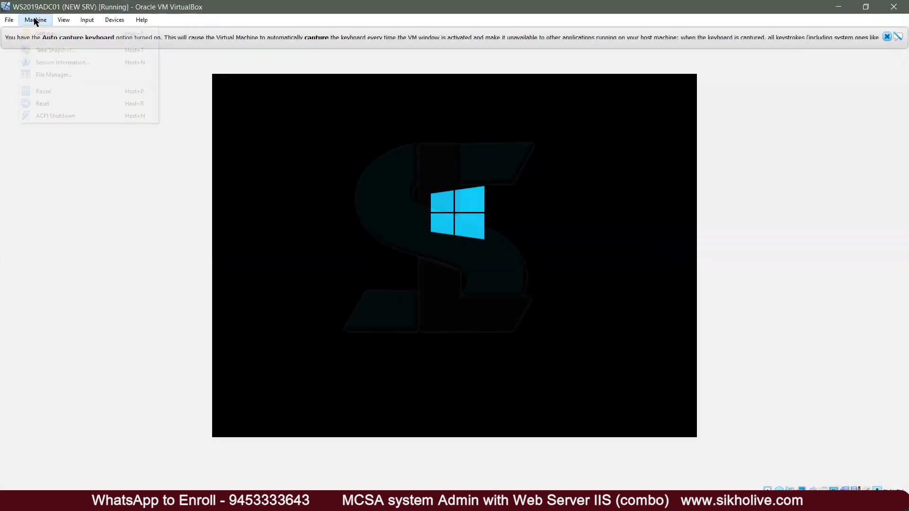
# Step: Review ADC01's network adapter settings, then restore and enlarge its VM window
pyautogui.click(48, 34)
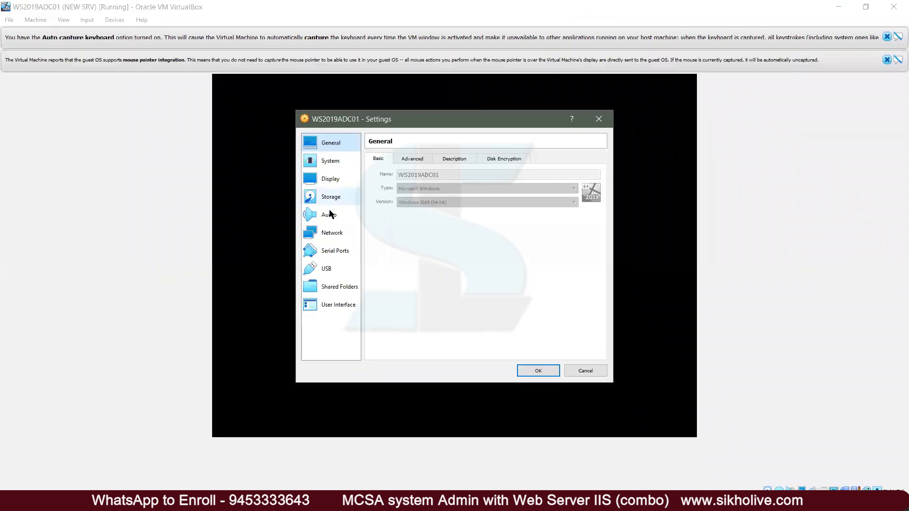
pyautogui.click(351, 232)
pyautogui.click(599, 119)
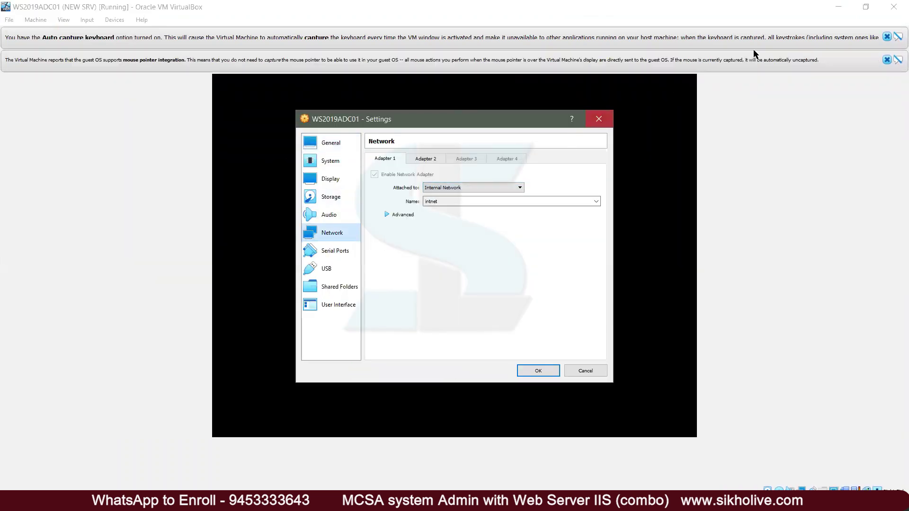
pyautogui.click(867, 6)
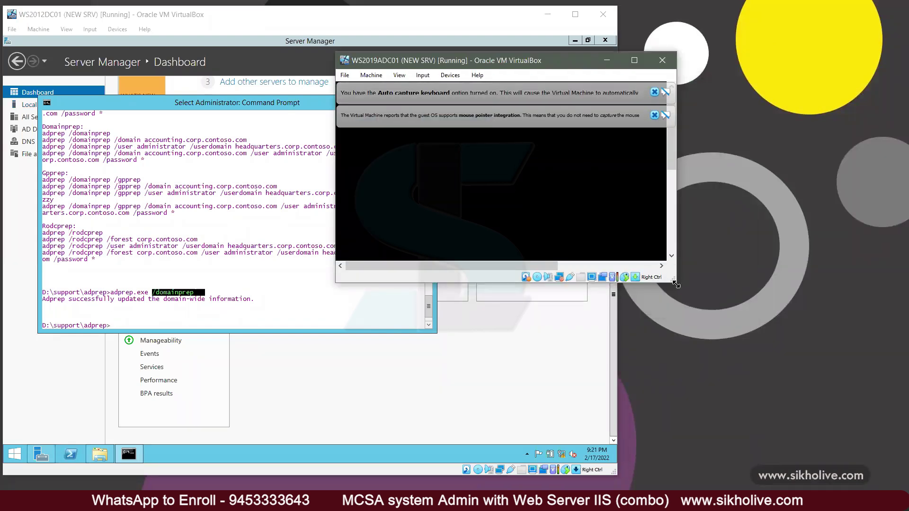
pyautogui.moveTo(676, 285); pyautogui.dragTo(877, 478)
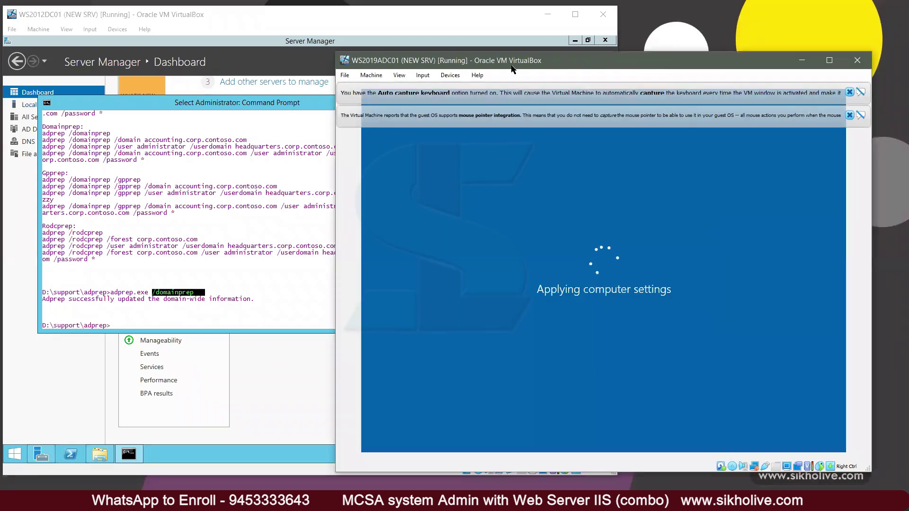
pyautogui.click(771, 84)
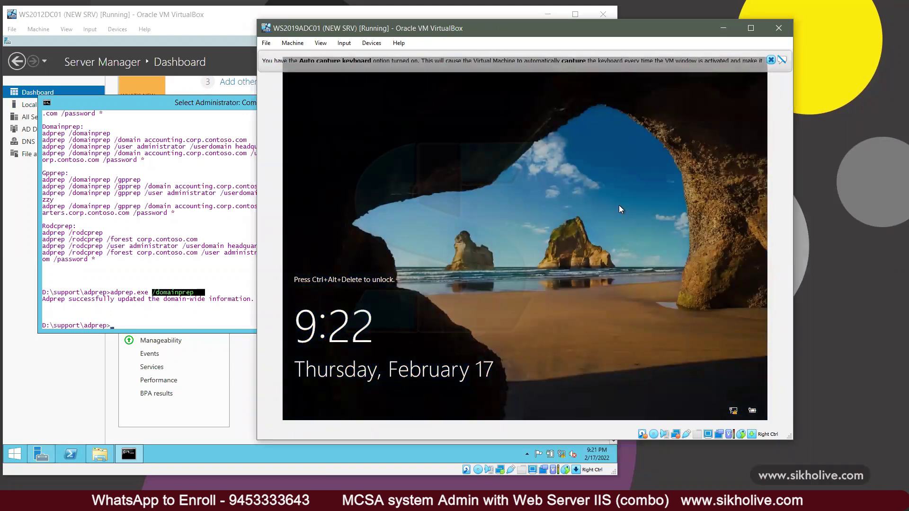
# Step: Sign in to ADC01 as Administrator with the account password
pyautogui.hotkey('ctrl', 'alt', 'Delete')
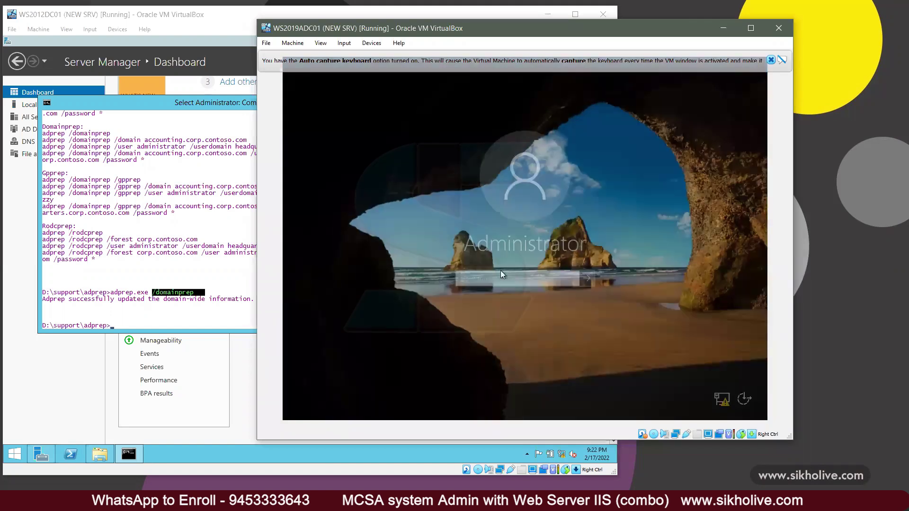
pyautogui.write('Pa')
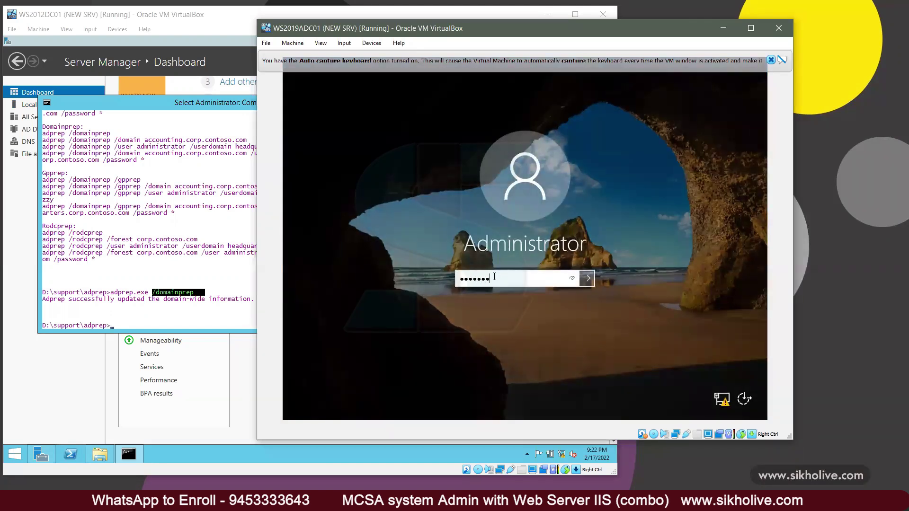
pyautogui.press('Return')
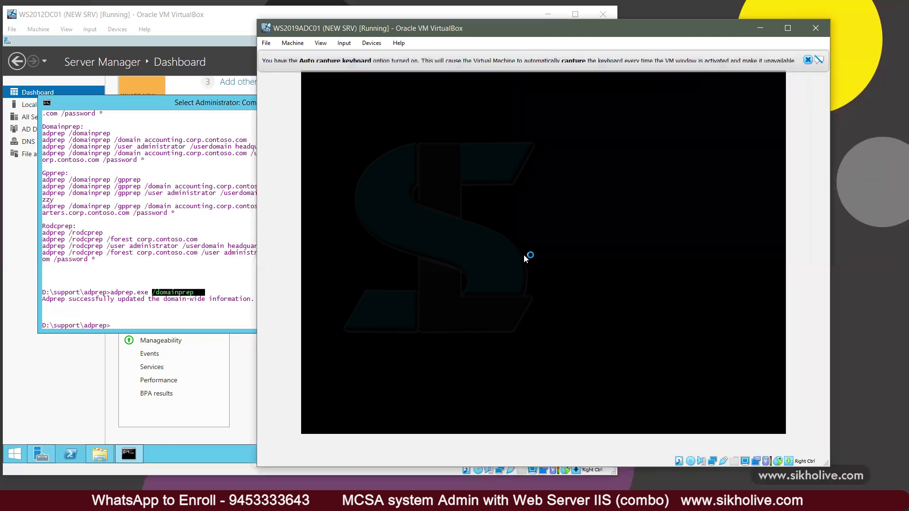
# Step: Close DC01's finished domainprep Command Prompt and return to the ADC01 window
pyautogui.click(178, 279)
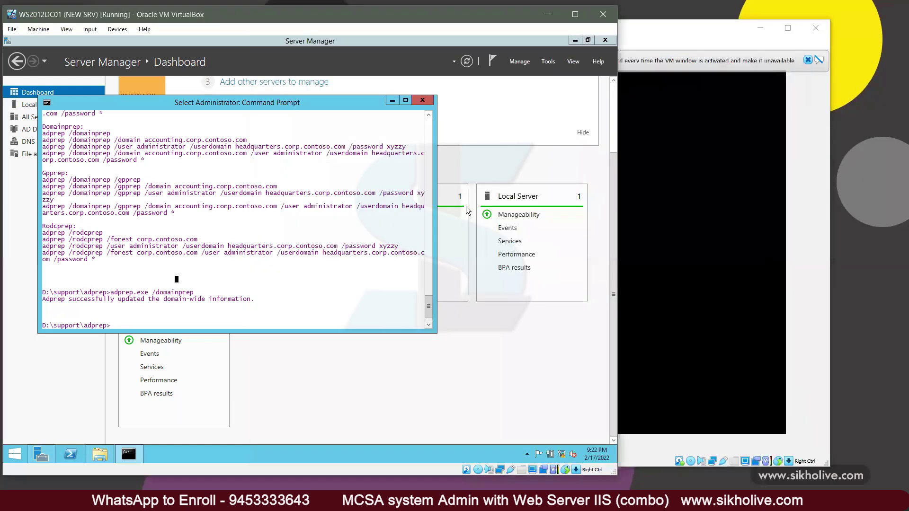
pyautogui.click(423, 100)
pyautogui.click(679, 232)
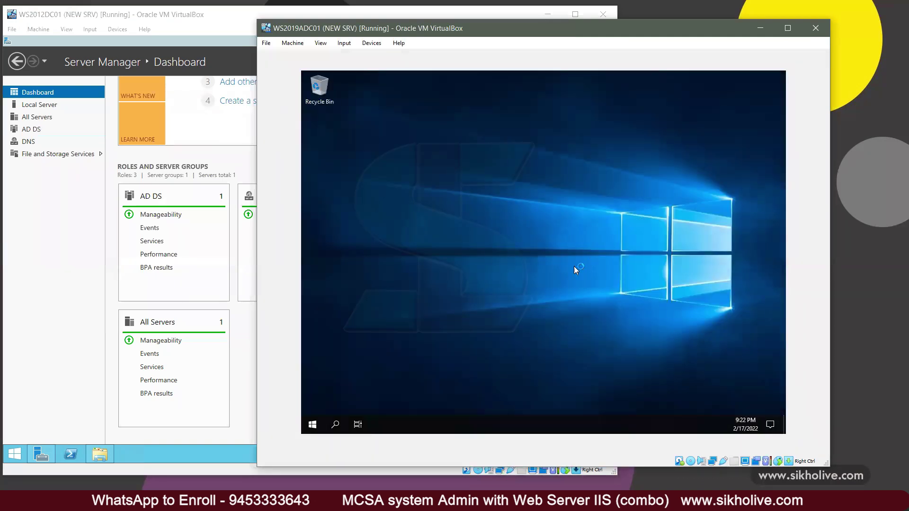
# Step: Open the IPv4 properties of ADC01's Ethernet adapter through ncpa.cpl
pyautogui.press('super+r')
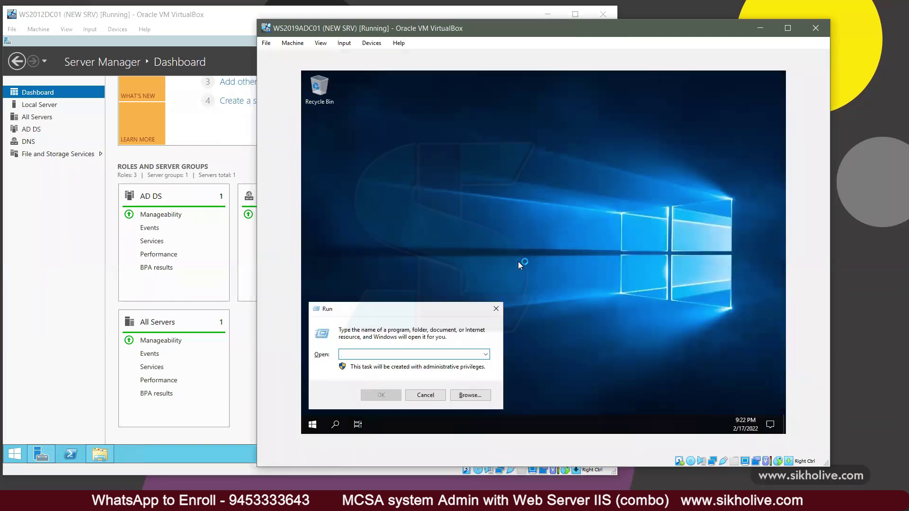
pyautogui.write('ncmpa.cpl')
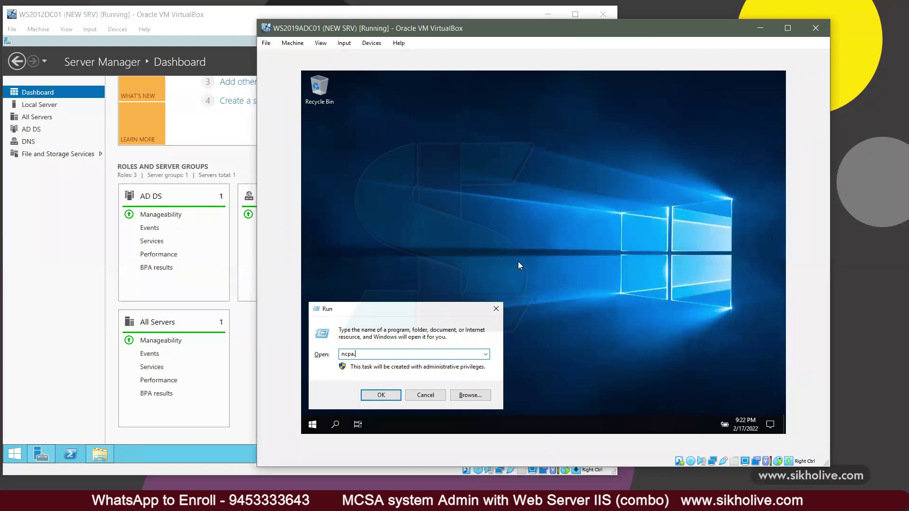
pyautogui.press('Return')
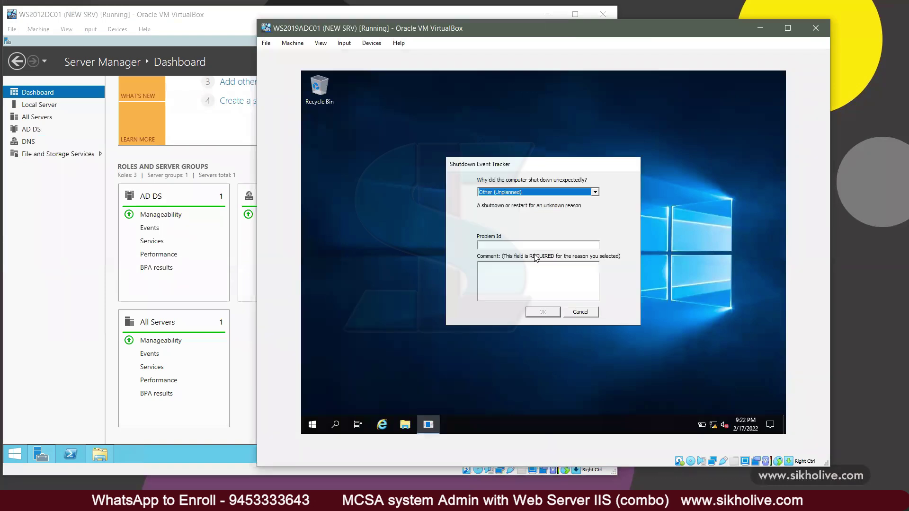
pyautogui.click(575, 315)
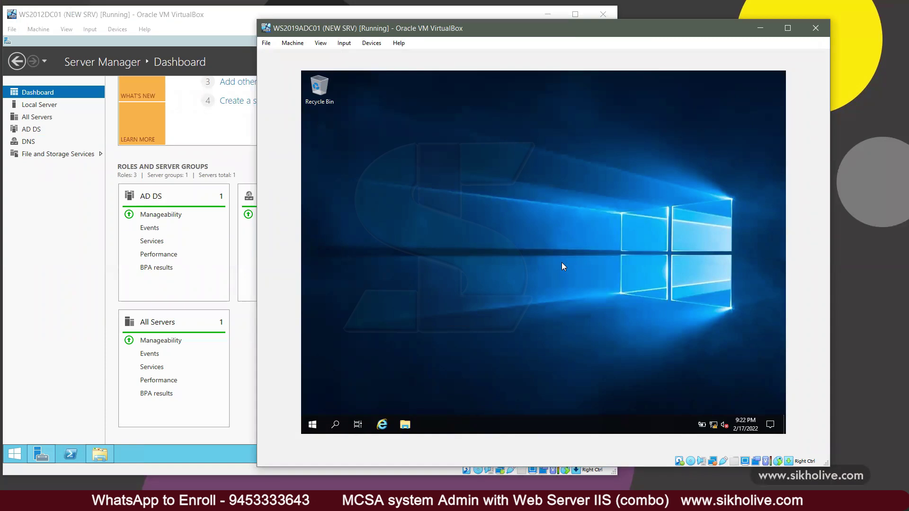
pyautogui.click(412, 167)
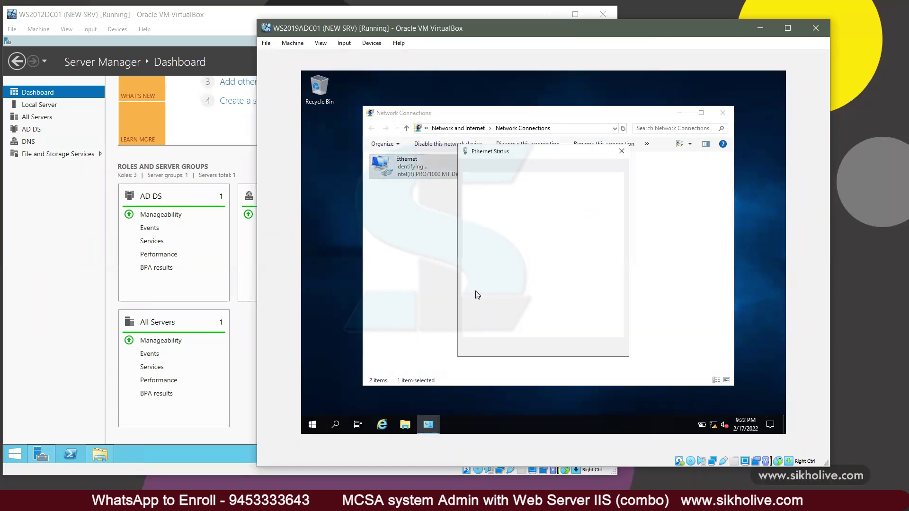
pyautogui.press('Return')
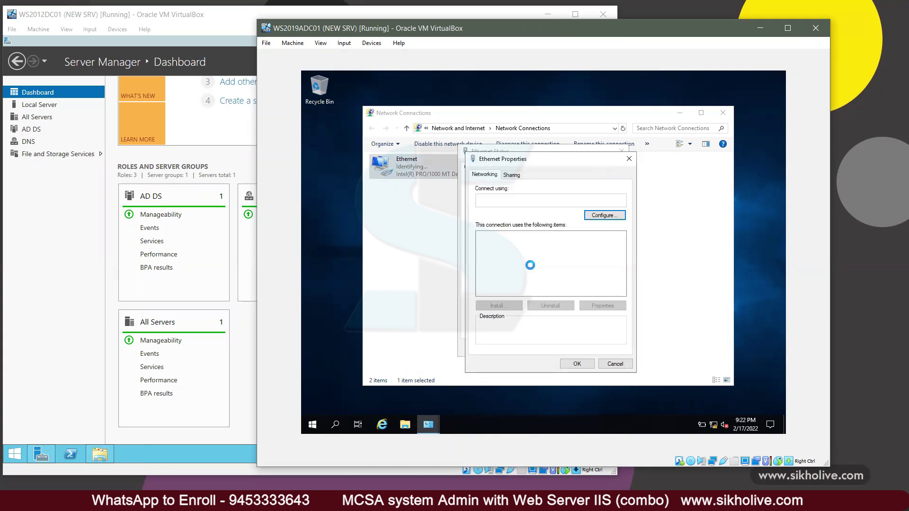
pyautogui.doubleClick(562, 259)
# Step: Set static IP 10.0.0.60, mask 255.0.0.0, gateway 10.0.0.1, DNS 10.0.0.10, and save
pyautogui.click(530, 265)
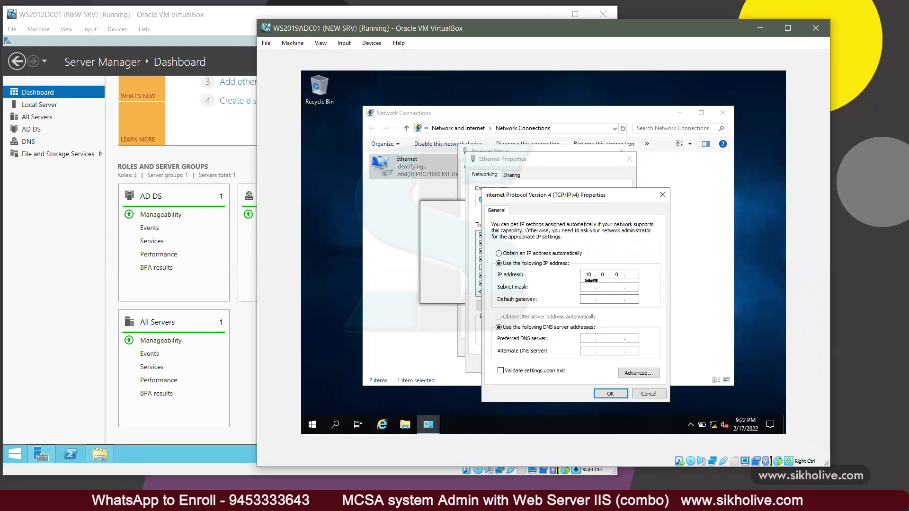
pyautogui.write('0')
pyautogui.press('Tab')
pyautogui.write('10 . 0 . 0 . 1')
pyautogui.press('Tab')
pyautogui.press('Tab')
pyautogui.write('1')
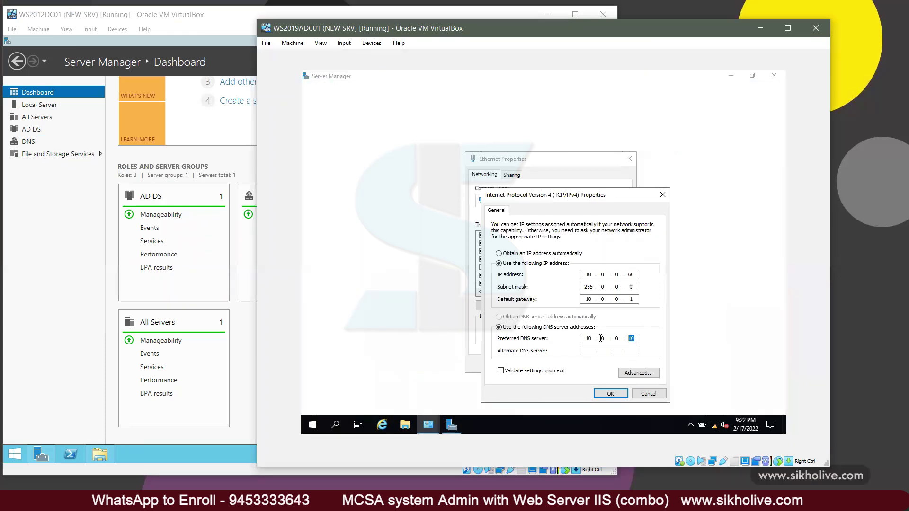
pyautogui.click(618, 394)
pyautogui.click(578, 365)
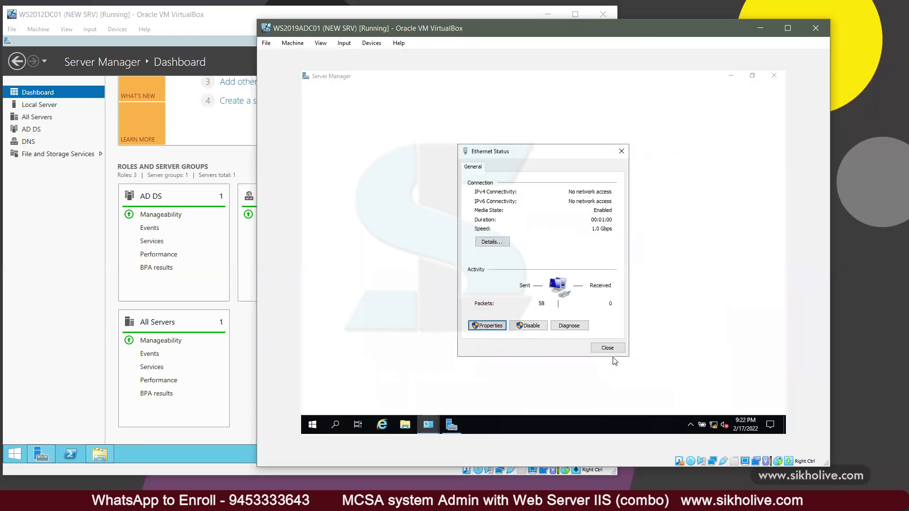
pyautogui.click(607, 348)
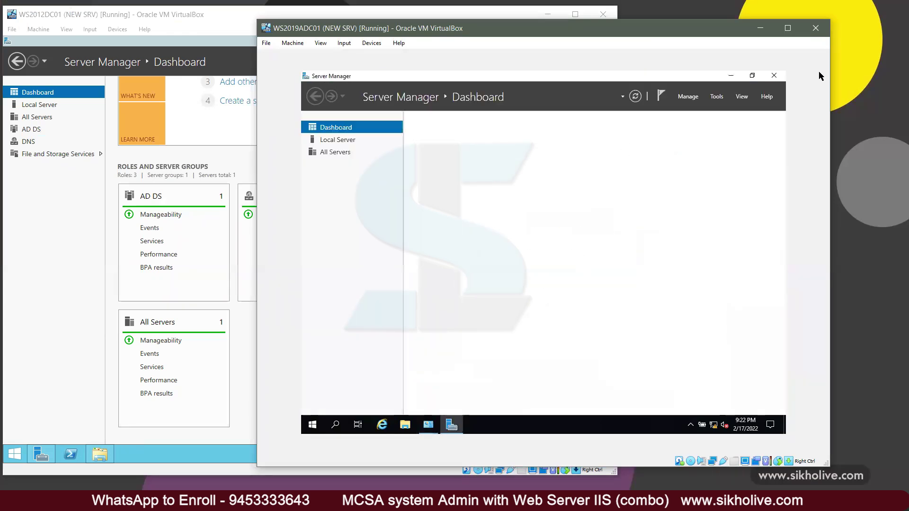
# Step: Open This PC's system properties and the computer name and domain change dialog
pyautogui.click(773, 75)
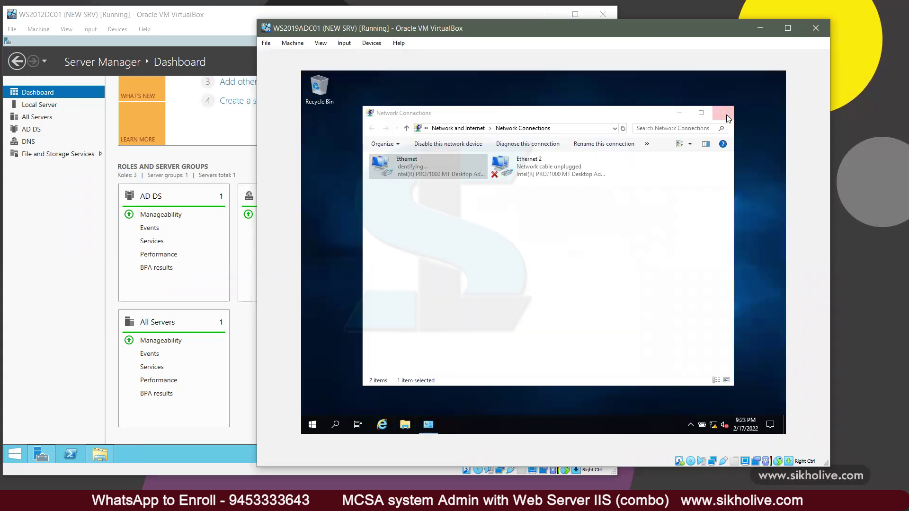
pyautogui.click(723, 112)
pyautogui.click(404, 425)
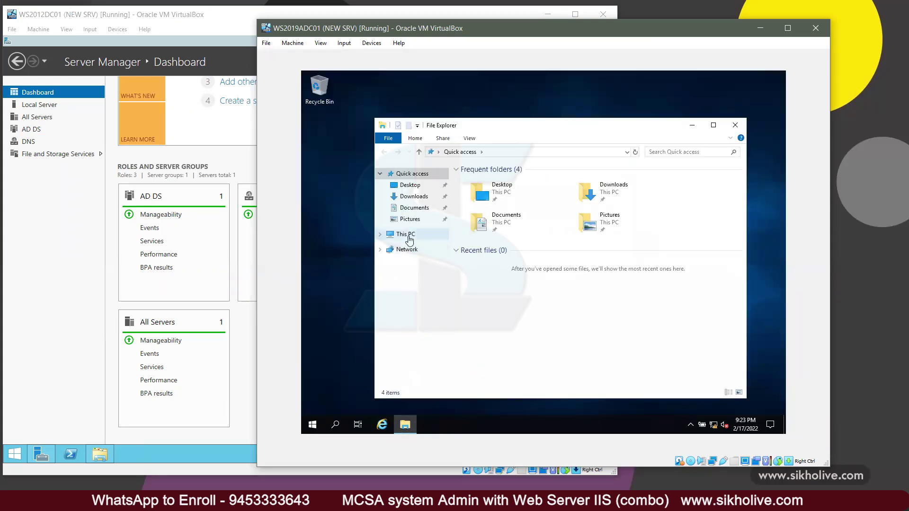
pyautogui.rightClick(409, 235)
pyautogui.click(436, 361)
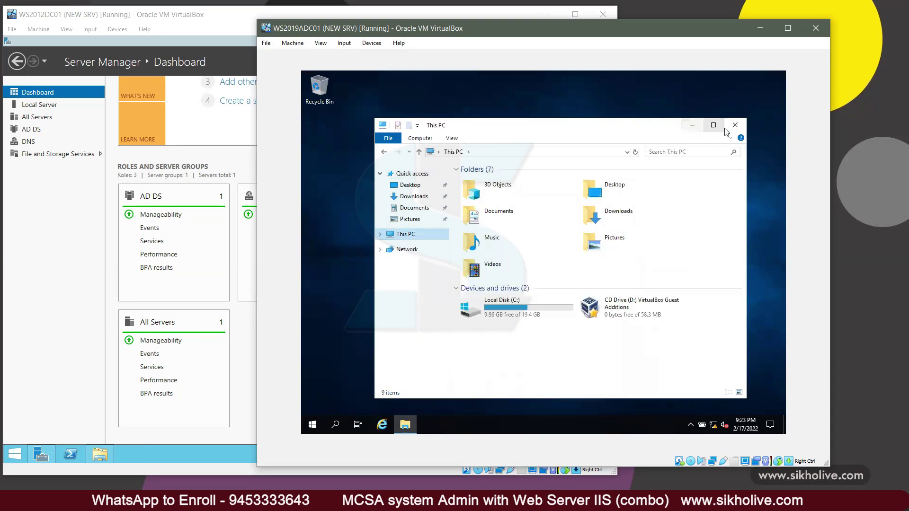
pyautogui.click(735, 125)
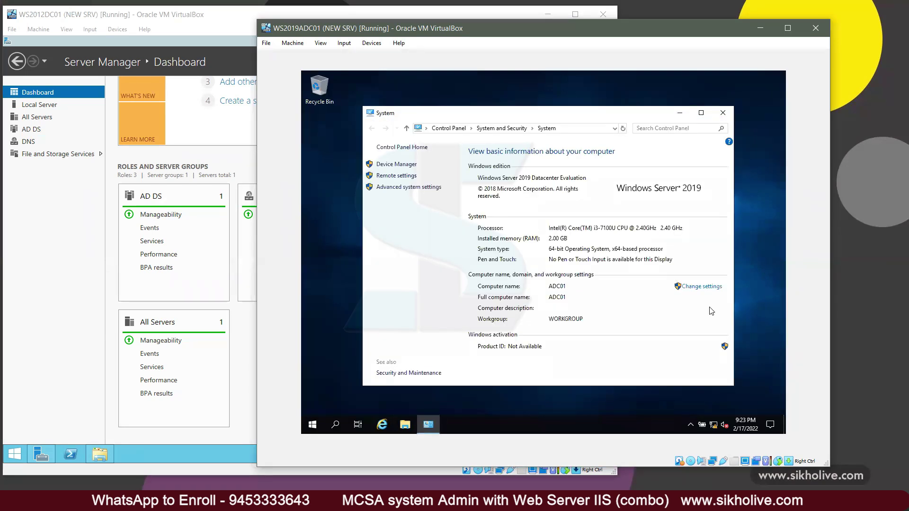
pyautogui.click(702, 287)
pyautogui.click(491, 211)
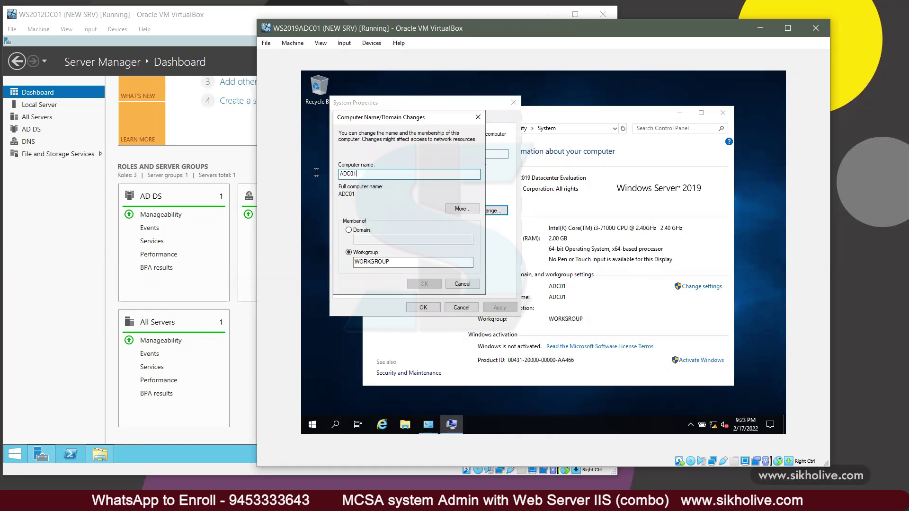
# Step: Join ADC01 to the sikholive.com domain using the domain administrator credentials
pyautogui.click(349, 231)
pyautogui.click(359, 239)
pyautogui.write('ms')
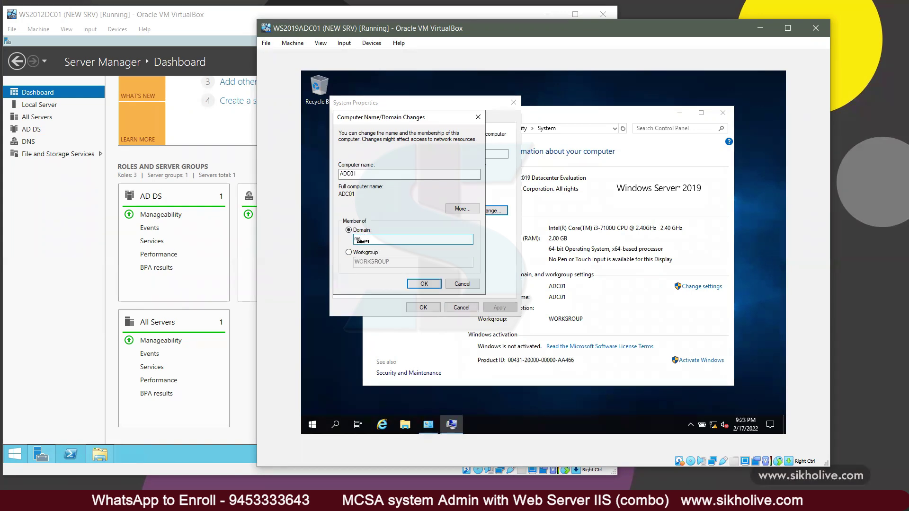
pyautogui.press('BackSpace')
pyautogui.press('BackSpace')
pyautogui.write('s')
pyautogui.press('BackSpace')
pyautogui.press('BackSpace')
pyautogui.write('ve.com')
pyautogui.click(424, 284)
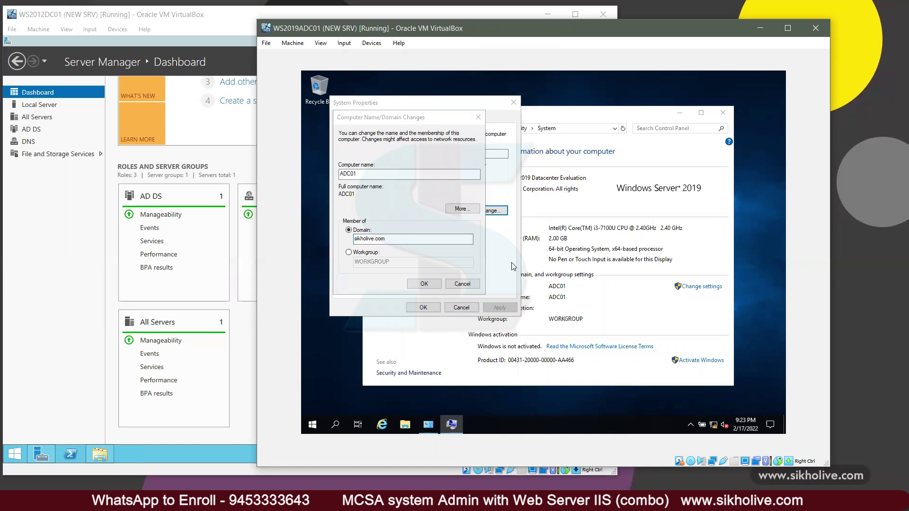
pyautogui.write('sikholive\\admi')
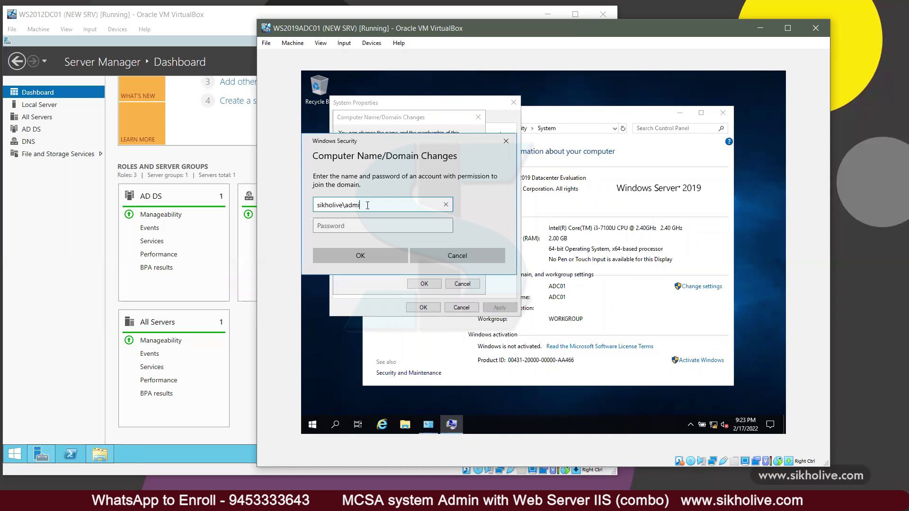
pyautogui.press('Tab')
pyautogui.write('••')
pyautogui.press('Return')
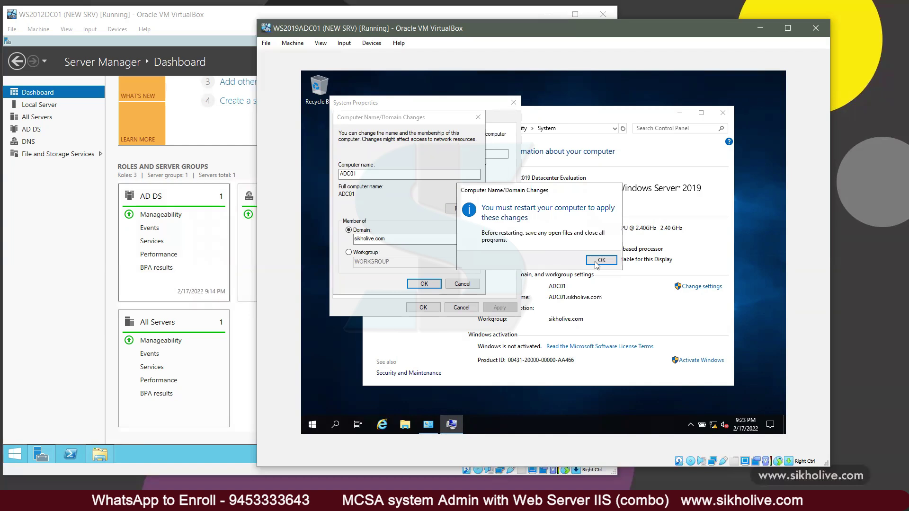
# Step: Acknowledge the restart notice and restart ADC01 now
pyautogui.click(596, 264)
pyautogui.click(424, 308)
pyautogui.click(549, 257)
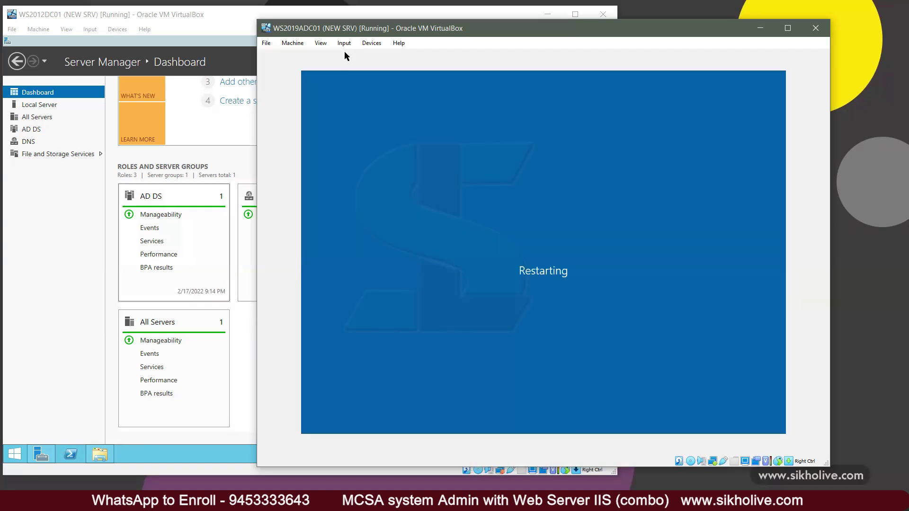
pyautogui.click(349, 43)
# Step: Dismiss the VirtualBox view menus and notification bars while ADC01 reboots
pyautogui.click(372, 43)
pyautogui.click(321, 43)
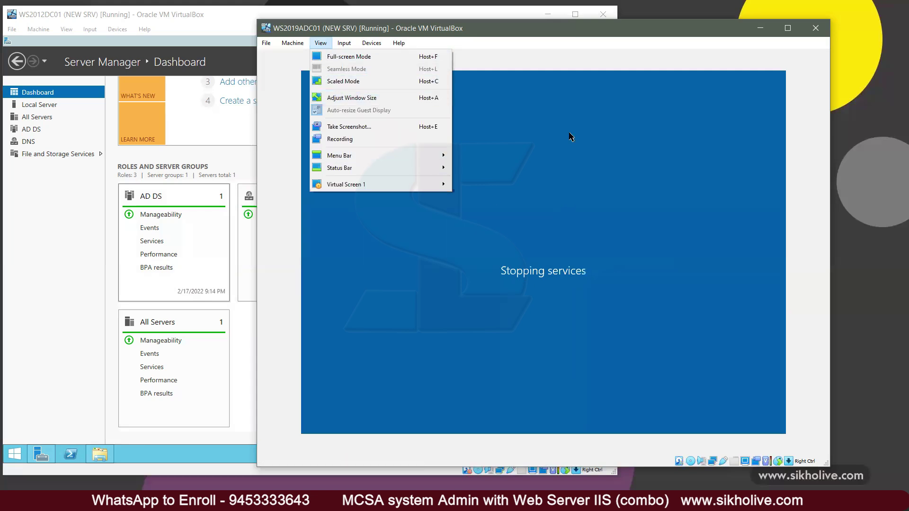
pyautogui.click(557, 62)
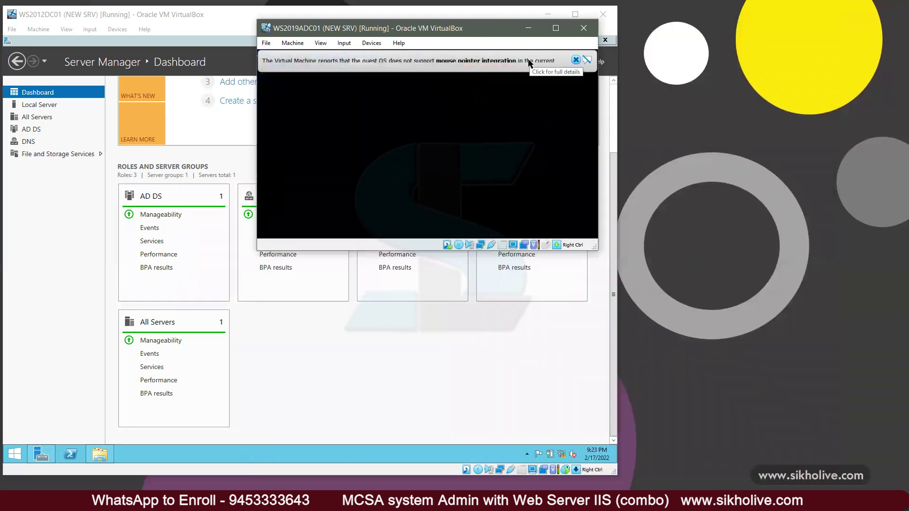
pyautogui.click(717, 65)
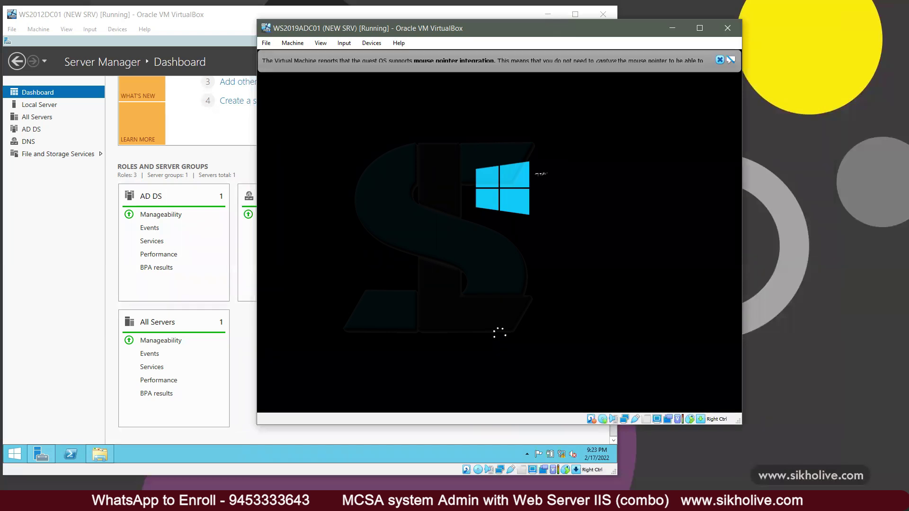
pyautogui.click(715, 69)
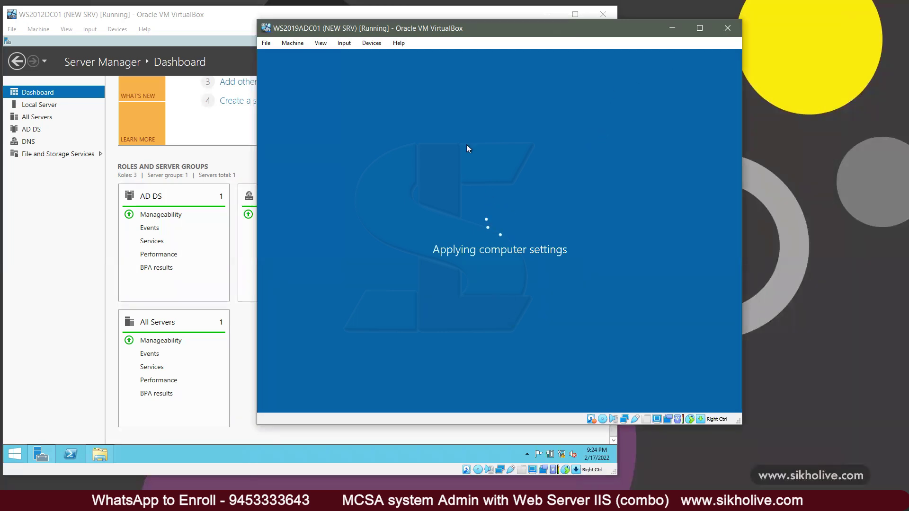
# Step: Move the ADC01 VM window up and enlarge it
pyautogui.moveTo(407, 33); pyautogui.dragTo(429, 24)
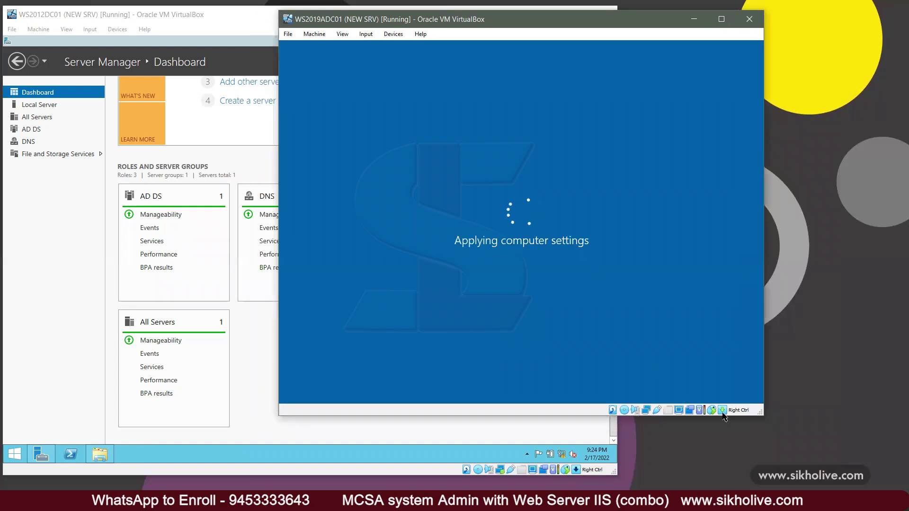
pyautogui.moveTo(762, 413); pyautogui.dragTo(857, 466)
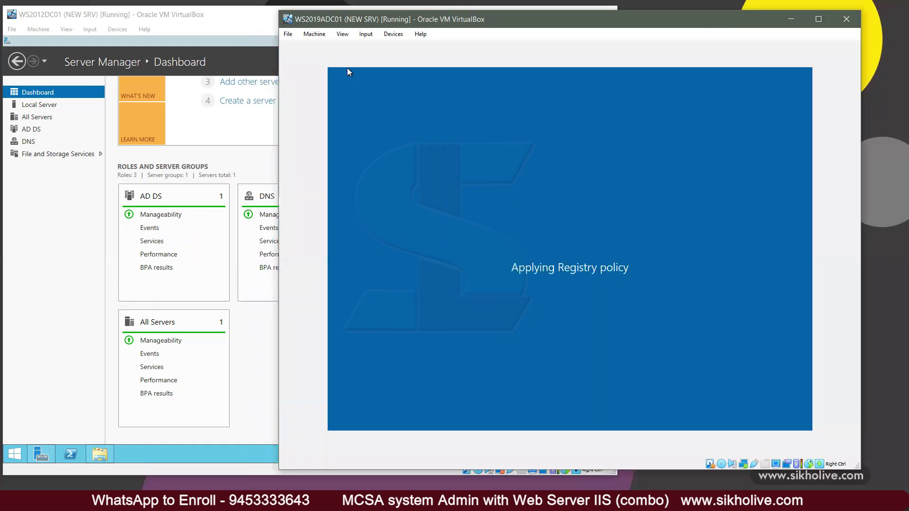
pyautogui.click(344, 35)
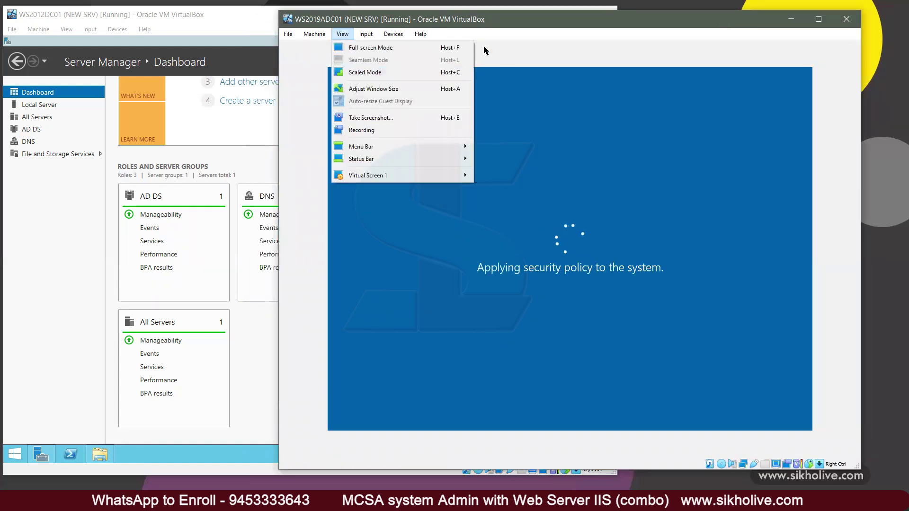
pyautogui.click(489, 35)
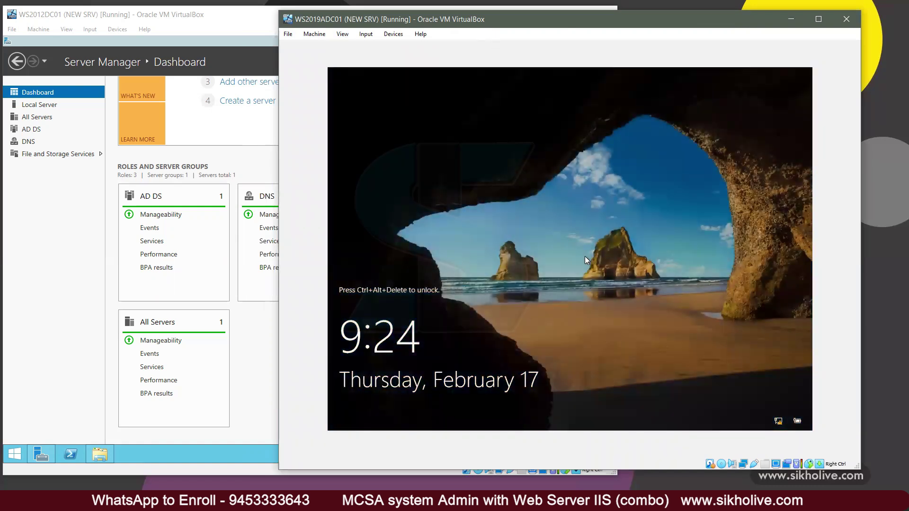
# Step: Sign in to the rebooted ADC01 with the Administrator password
pyautogui.hotkey('ctrl', 'Delete')
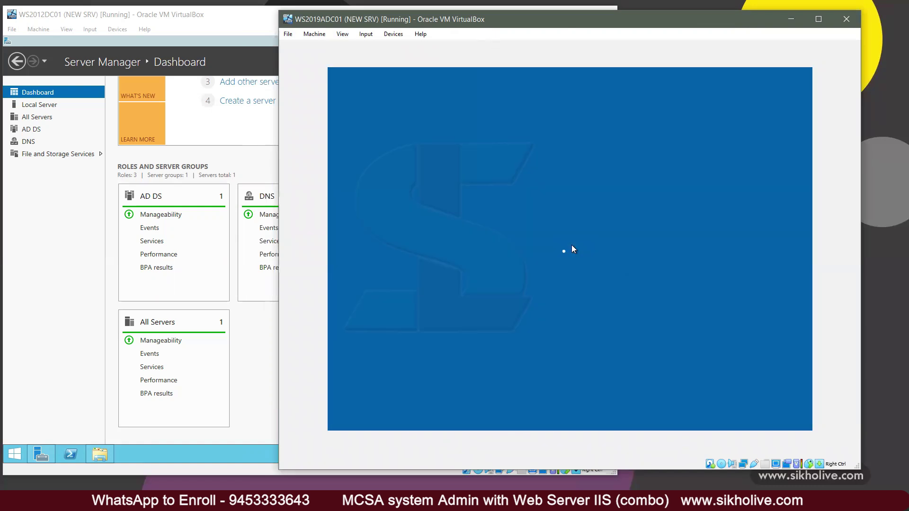
pyautogui.write('••••••')
pyautogui.press('BackSpace')
pyautogui.press('BackSpace')
pyautogui.press('BackSpace')
pyautogui.press('BackSpace')
pyautogui.press('BackSpace')
pyautogui.press('BackSpace')
pyautogui.write('•••••••')
pyautogui.press('Return')
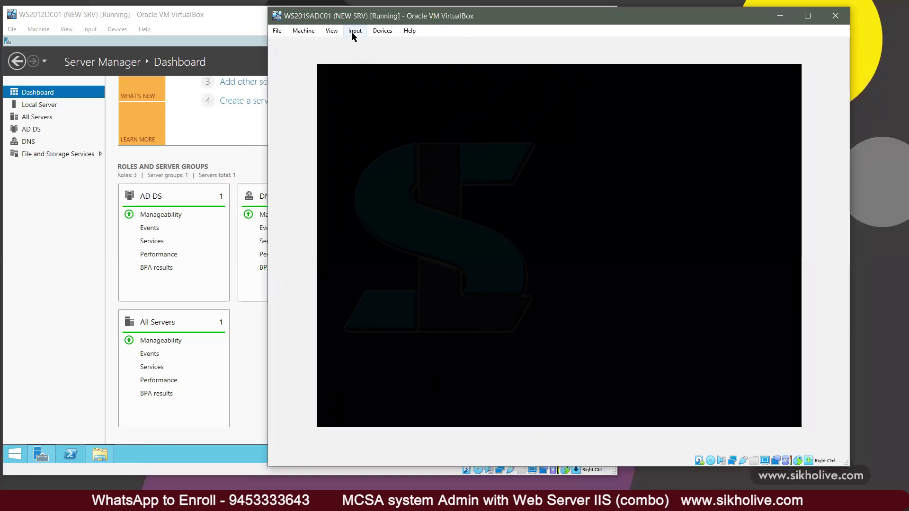
# Step: Open and dismiss the VM display options and the guest desktop's context menu
pyautogui.click(332, 31)
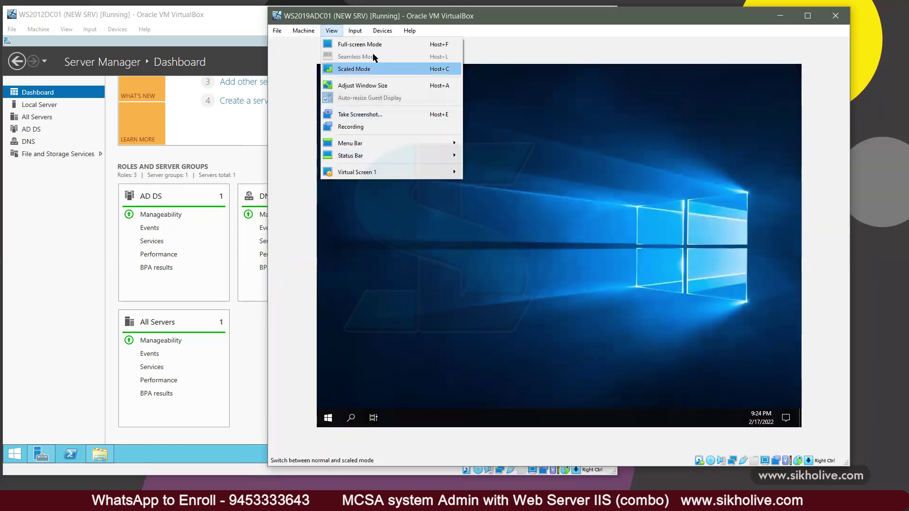
pyautogui.click(590, 216)
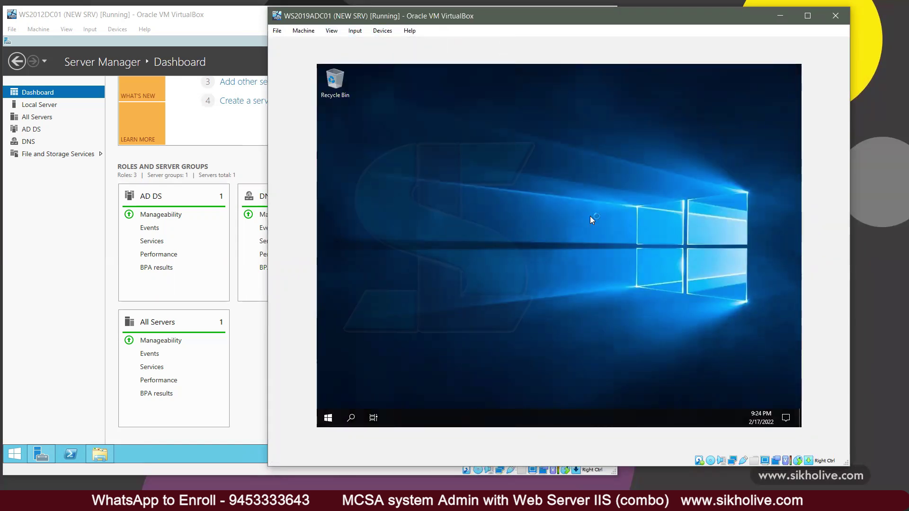
pyautogui.rightClick(512, 182)
pyautogui.click(616, 281)
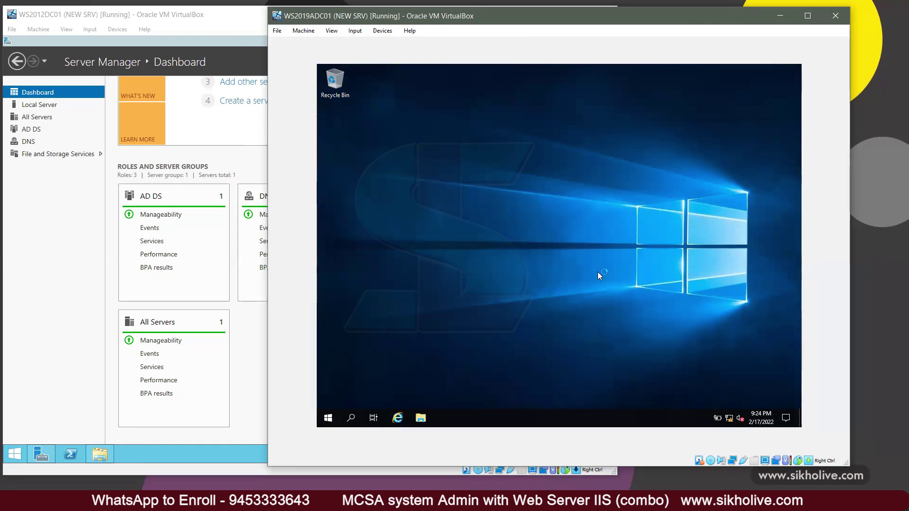
pyautogui.rightClick(493, 209)
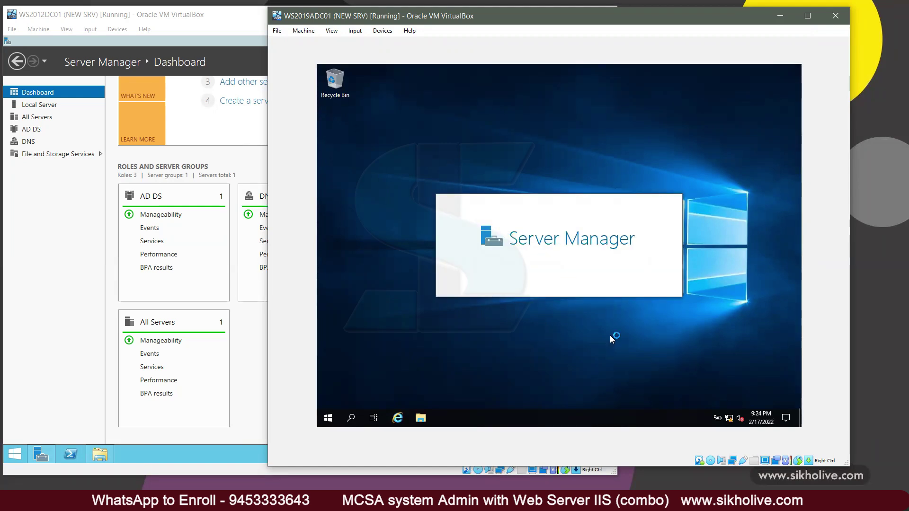
# Step: Verify the Ethernet IPv4 settings (10.0.0.60, DNS 10.0.0.10) via ncpa.cpl, then close everything
pyautogui.press('super+r')
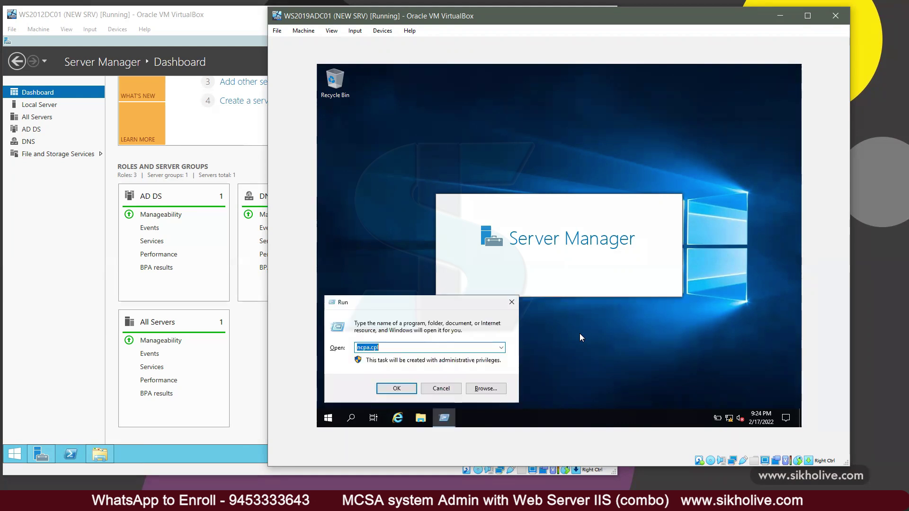
pyautogui.press('Return')
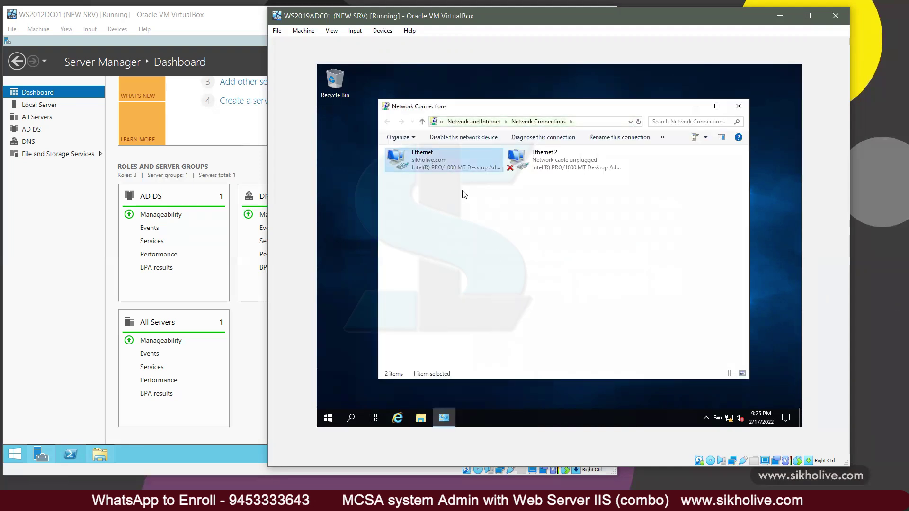
pyautogui.press('Return')
pyautogui.click(505, 319)
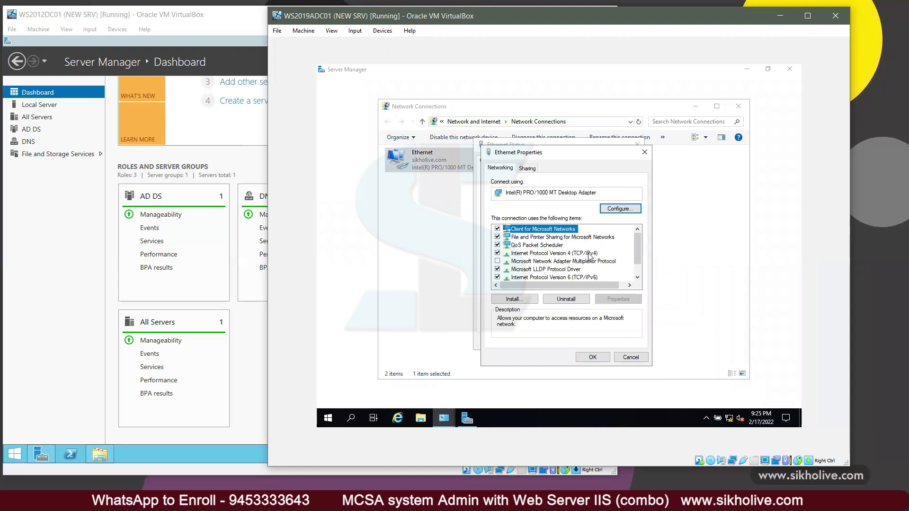
pyautogui.doubleClick(590, 254)
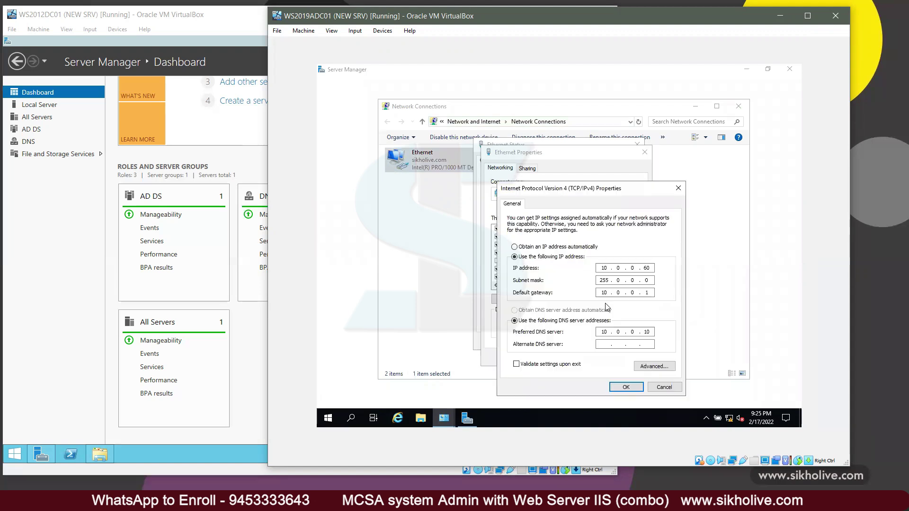
pyautogui.click(626, 387)
pyautogui.click(624, 359)
pyautogui.click(623, 345)
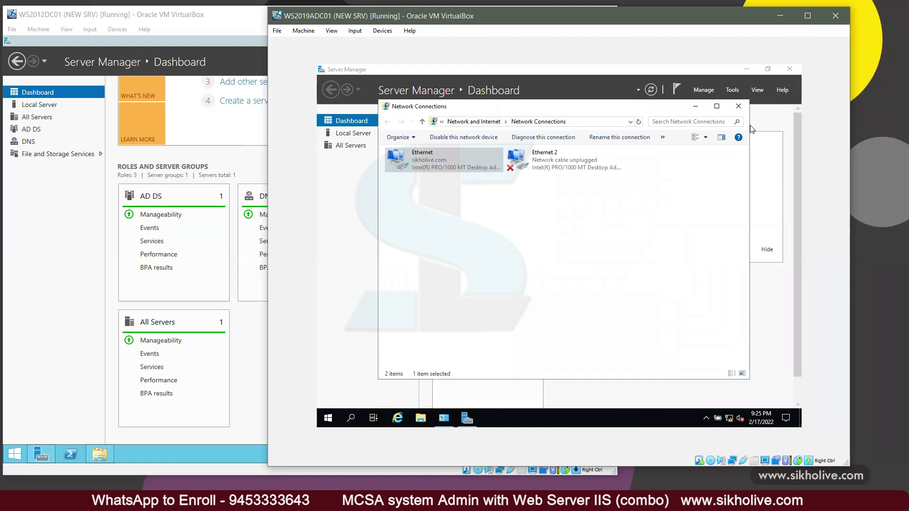
pyautogui.click(738, 106)
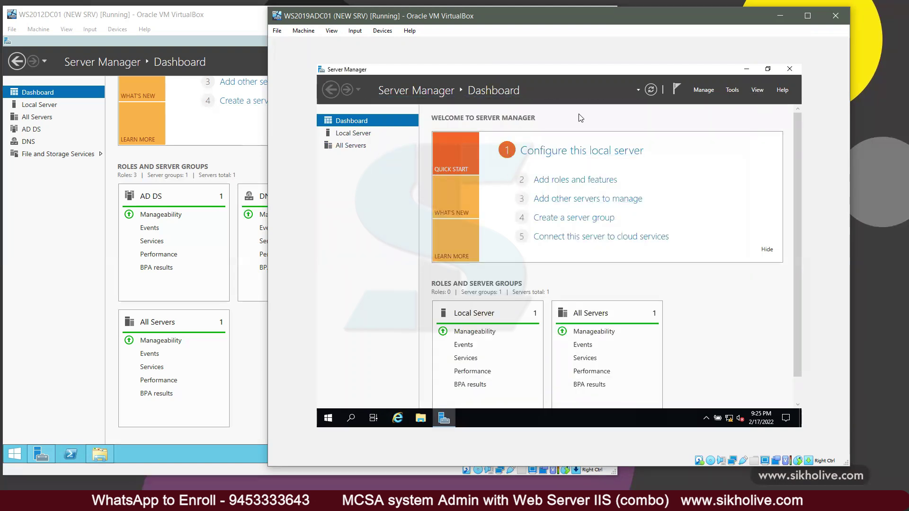
# Step: Open the Add Roles and Features wizard from Server Manager and close it again
pyautogui.click(570, 184)
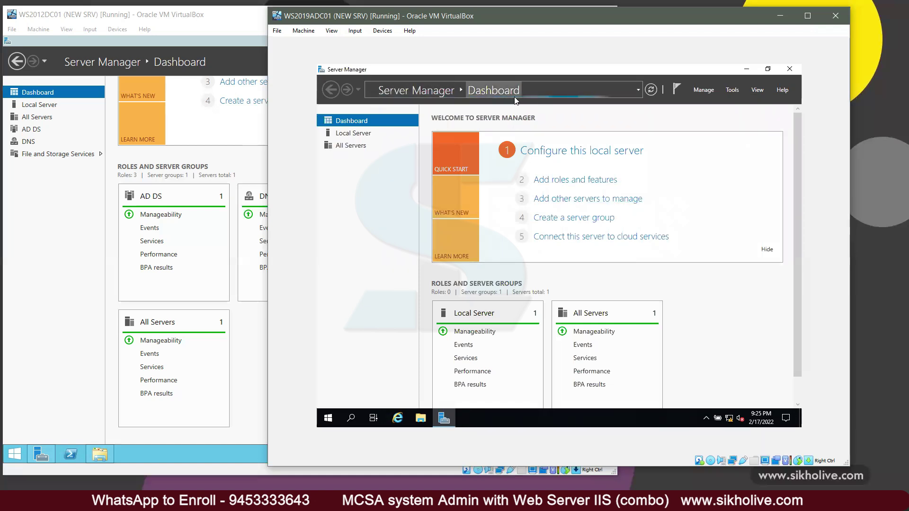
pyautogui.click(540, 181)
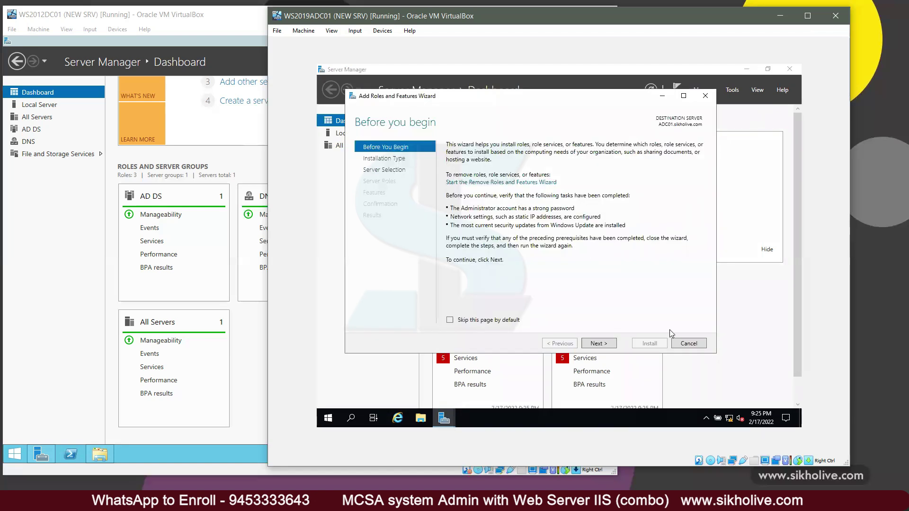
pyautogui.click(685, 343)
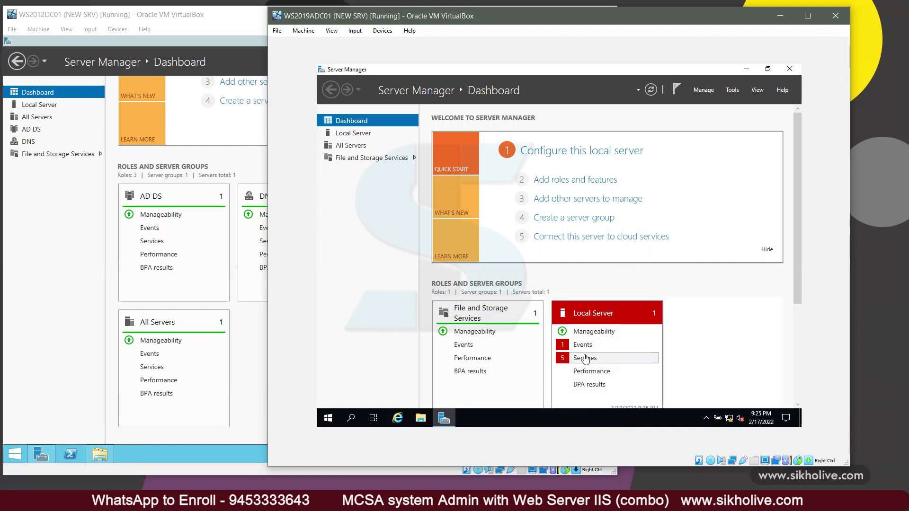
# Step: Start the Update Orchestrator, Downloaded Maps Manager and Diagnostic Policy services
pyautogui.click(585, 359)
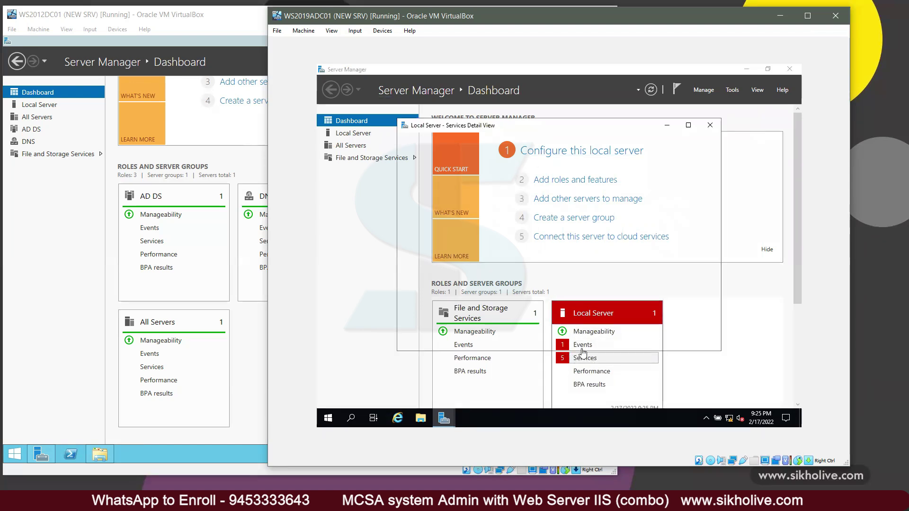
pyautogui.rightClick(511, 222)
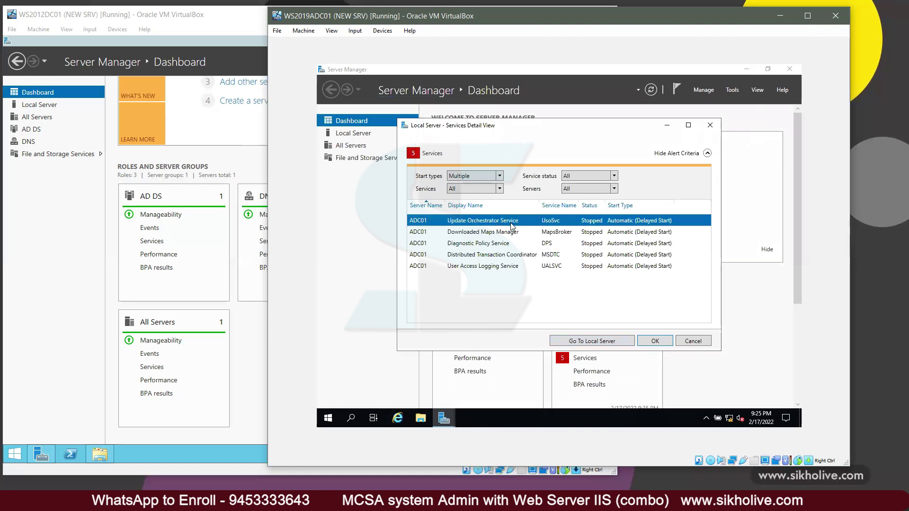
pyautogui.click(545, 229)
pyautogui.rightClick(520, 234)
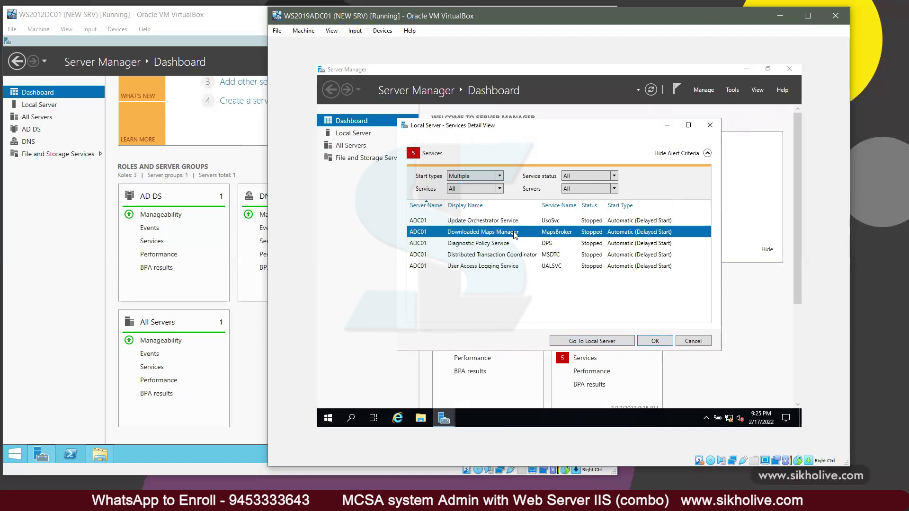
pyautogui.click(545, 241)
pyautogui.click(515, 246)
pyautogui.rightClick(513, 245)
pyautogui.click(545, 254)
# Step: Start Distributed Transaction Coordinator and User Access Logging services, then close the services view
pyautogui.click(509, 260)
pyautogui.rightClick(508, 256)
pyautogui.click(541, 263)
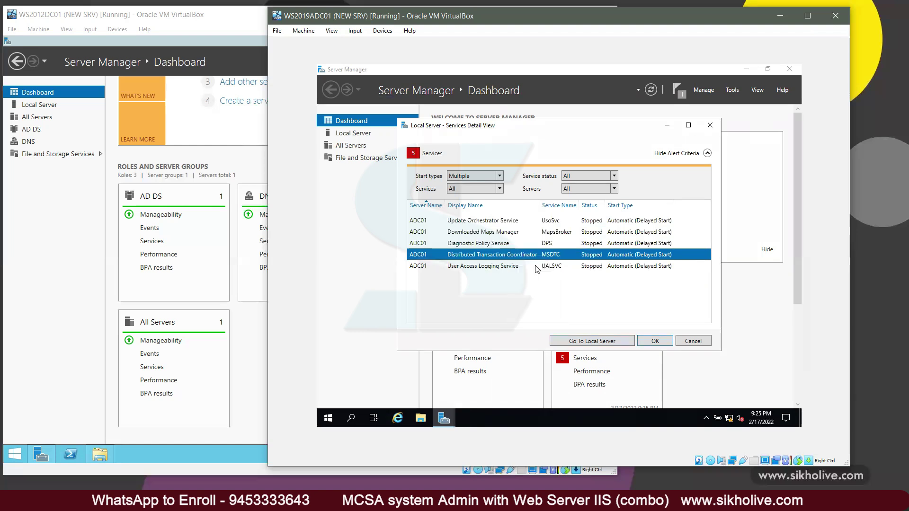
pyautogui.click(508, 267)
pyautogui.rightClick(506, 268)
pyautogui.click(550, 274)
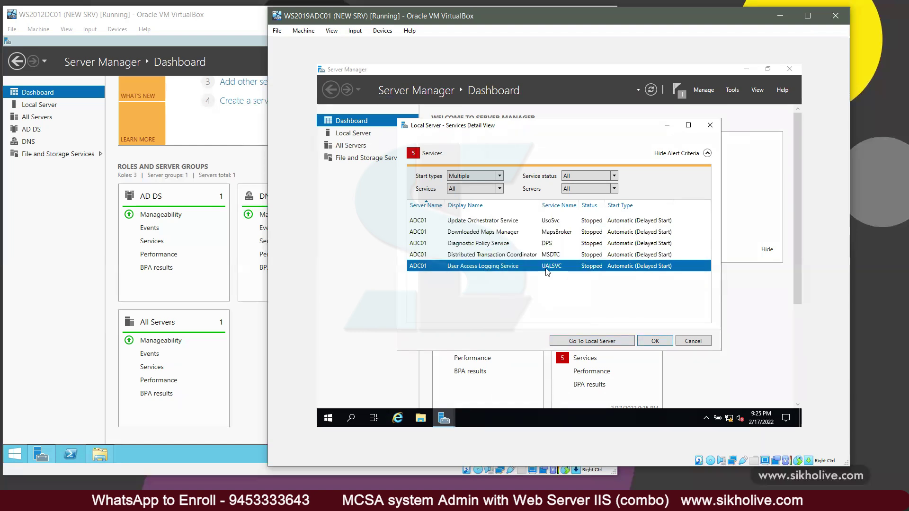
pyautogui.click(656, 341)
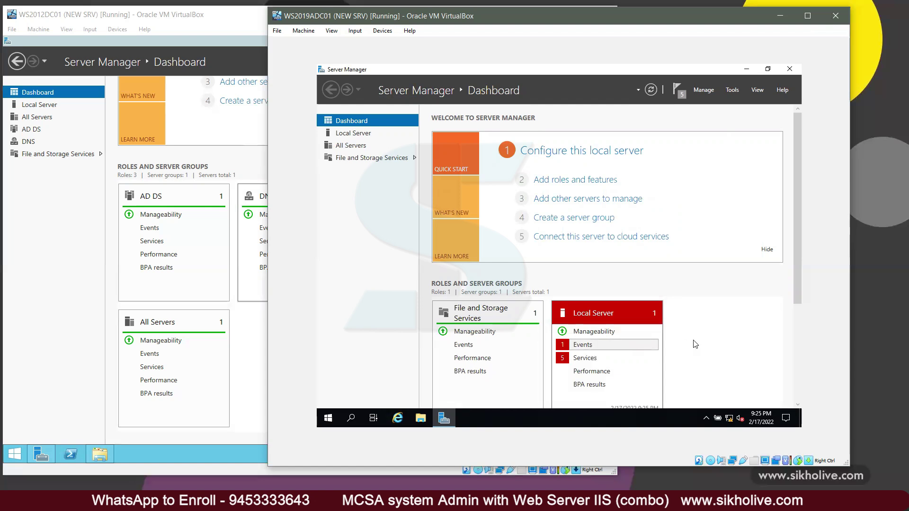
# Step: In Add Roles and Features, select Active Directory Domain Services with its required features for ADC01
pyautogui.click(593, 180)
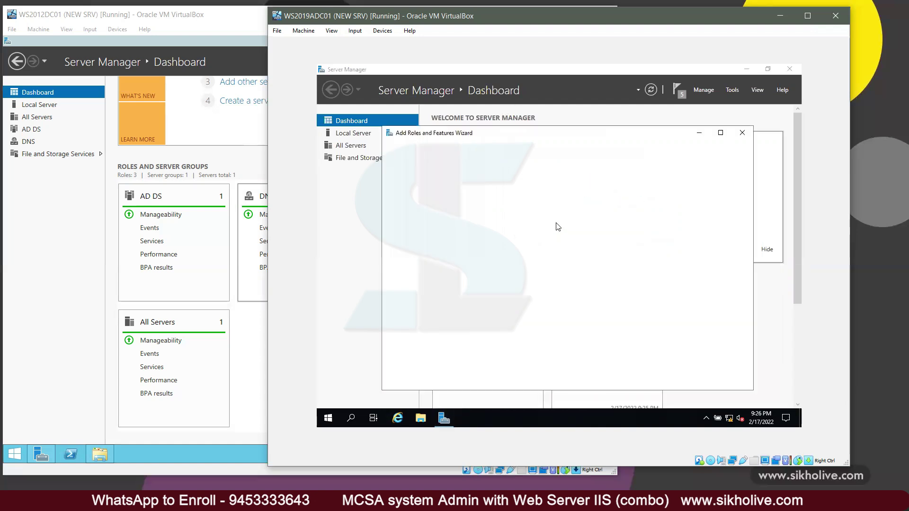
pyautogui.click(636, 381)
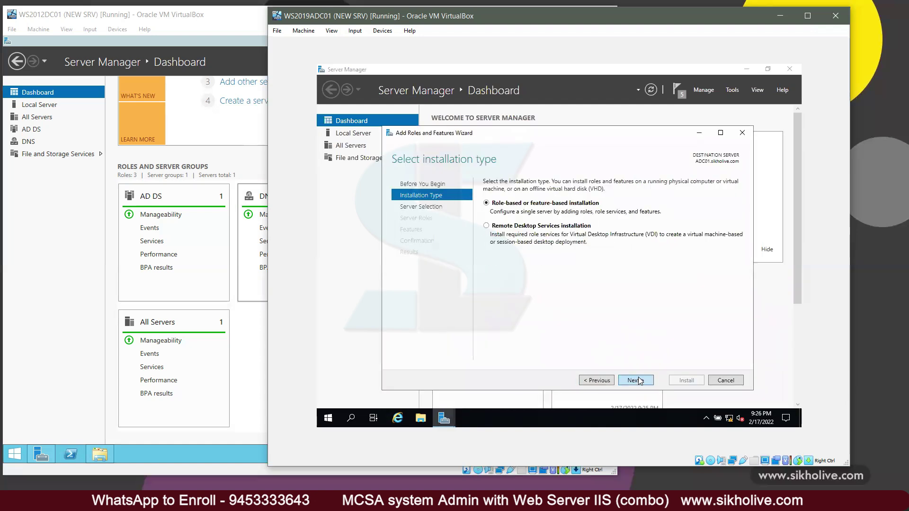
pyautogui.click(638, 381)
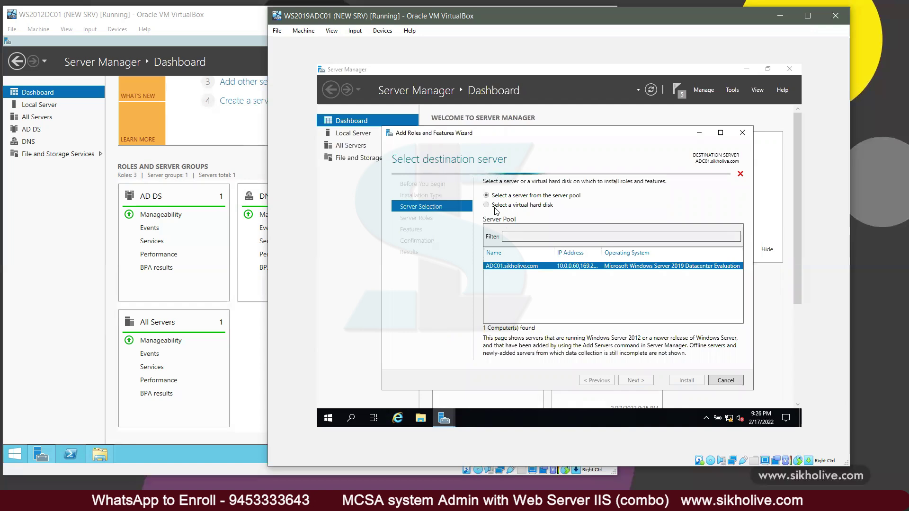
pyautogui.click(636, 380)
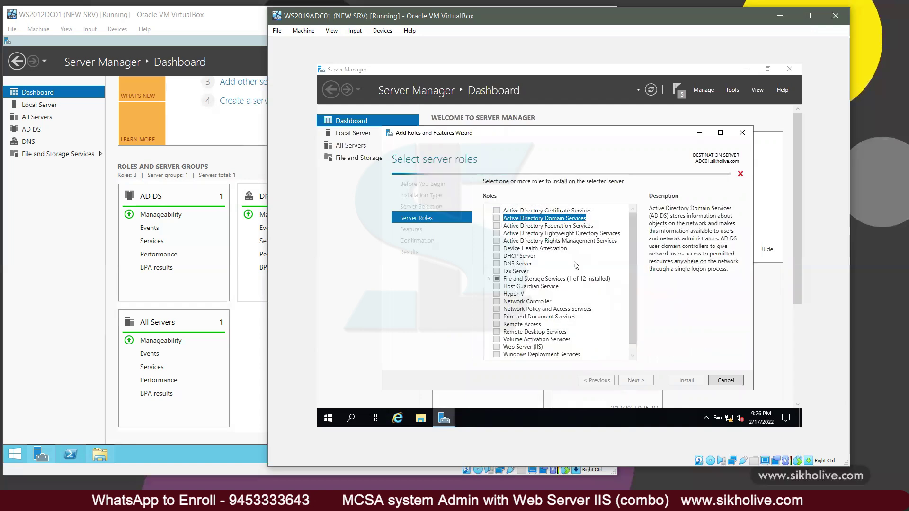
pyautogui.click(607, 349)
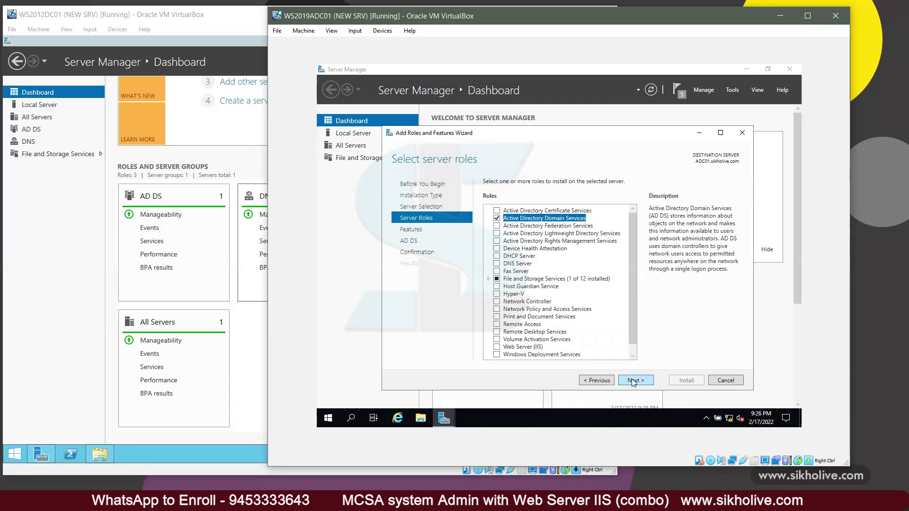
# Step: Allow automatic restart and install the AD DS role
pyautogui.click(634, 380)
pyautogui.click(635, 381)
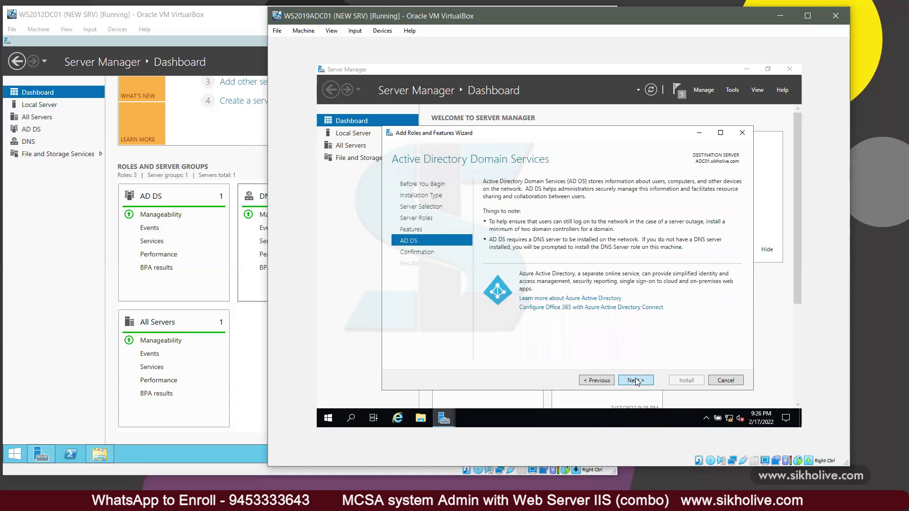
pyautogui.click(636, 380)
pyautogui.click(487, 195)
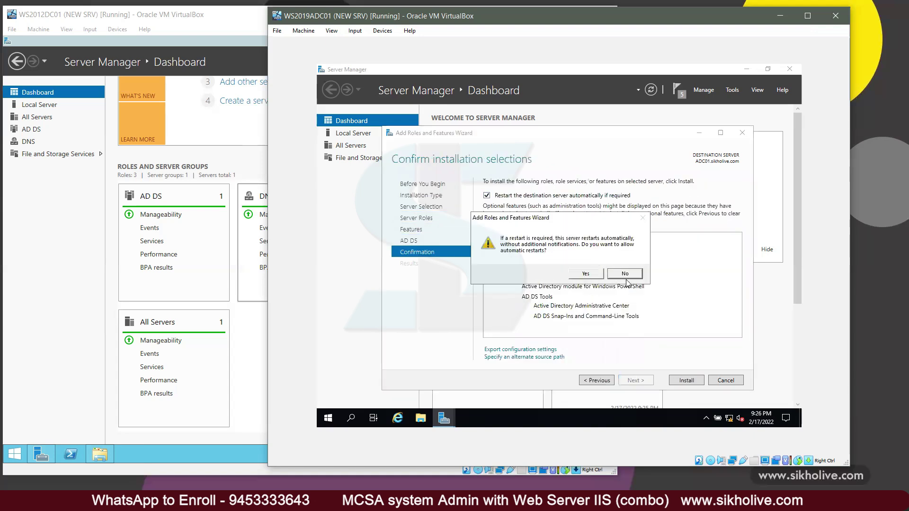
pyautogui.click(595, 278)
pyautogui.click(687, 382)
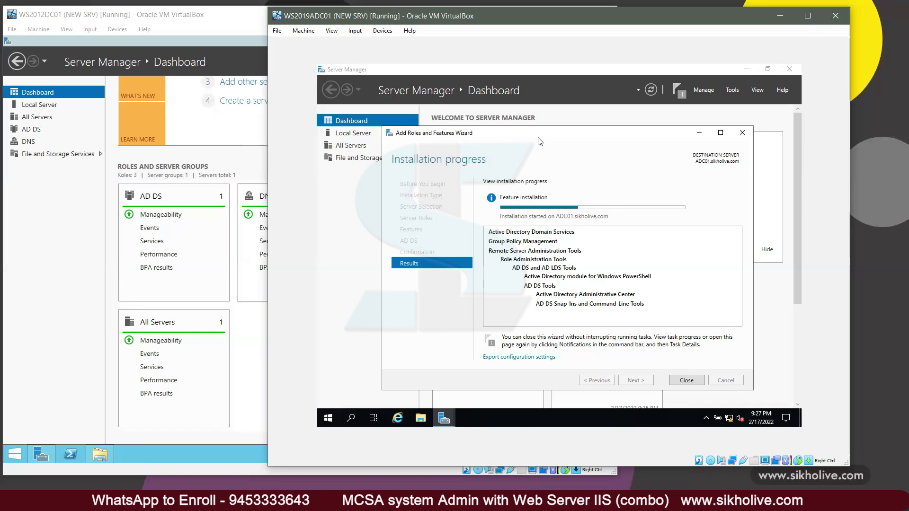
# Step: Move the wizard window aside while the AD DS installation progresses
pyautogui.moveTo(535, 134); pyautogui.dragTo(484, 109)
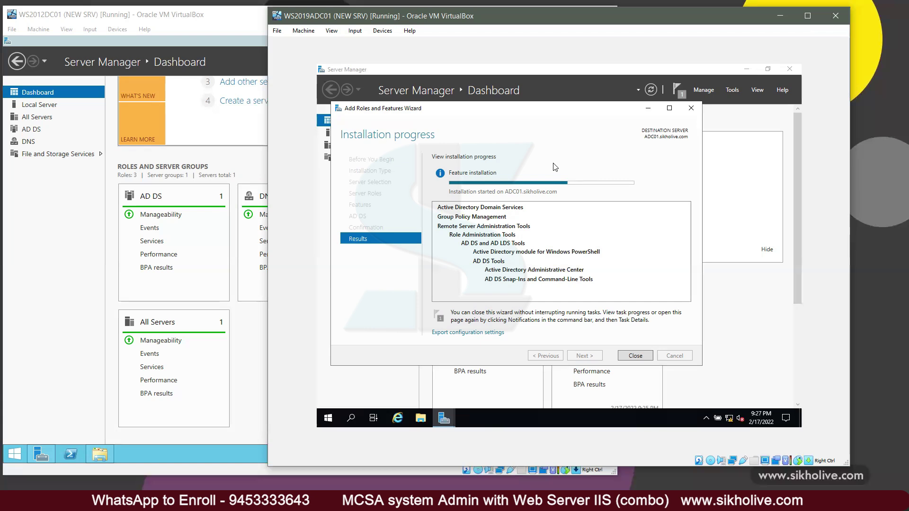
# Step: On the DC01 VM, launch Active Directory Users and Computers from Server Manager's Tools menu
pyautogui.click(48, 221)
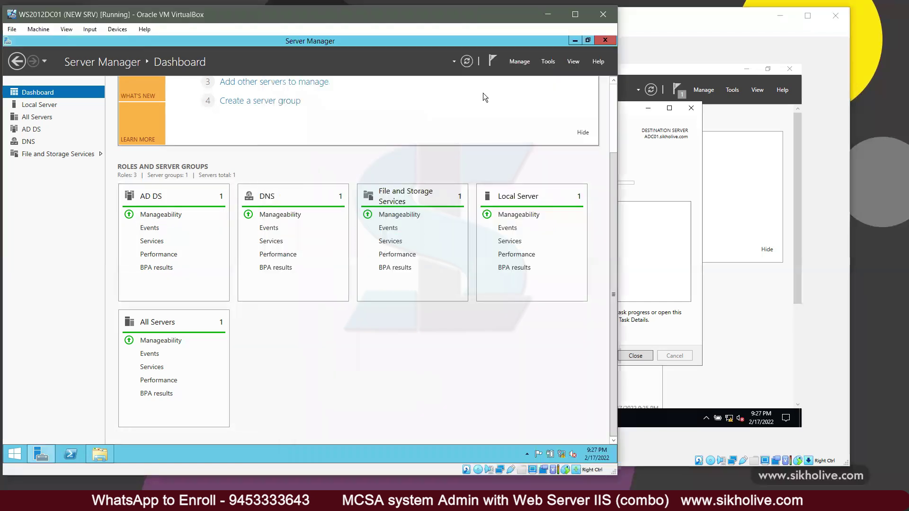
pyautogui.click(548, 62)
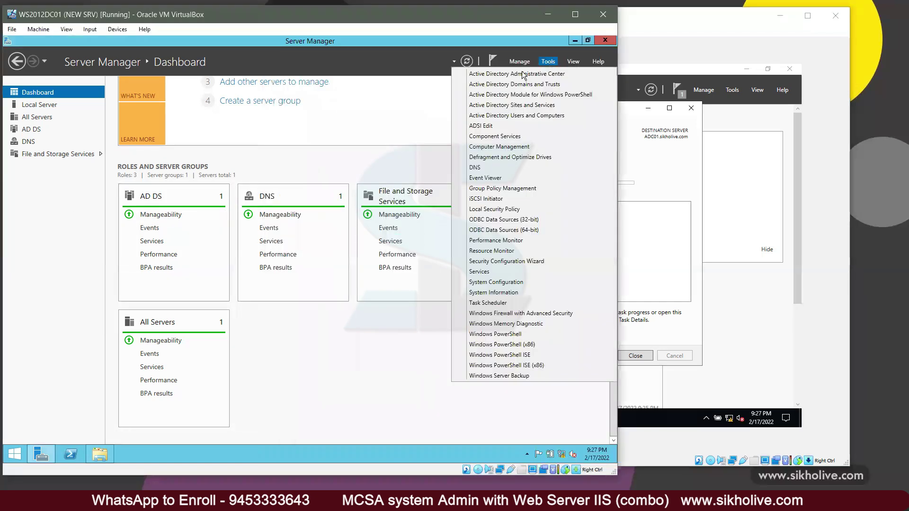
pyautogui.click(517, 116)
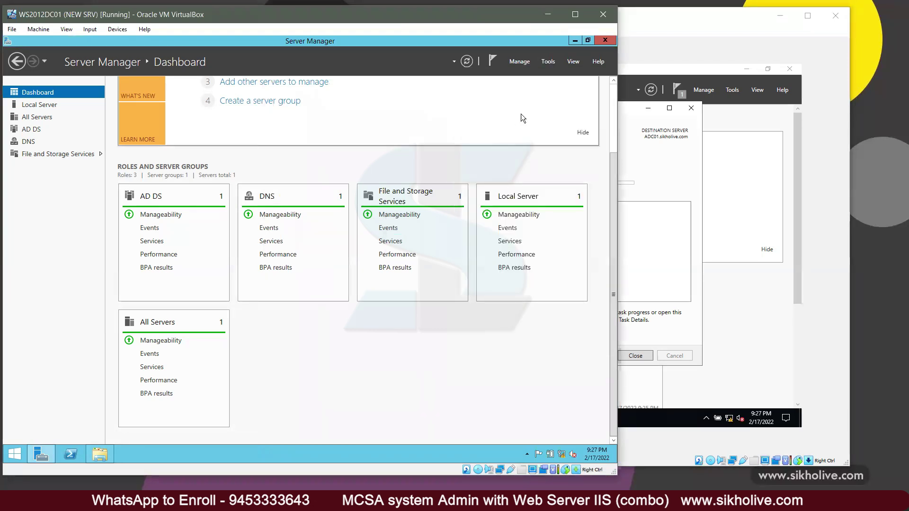
pyautogui.click(575, 40)
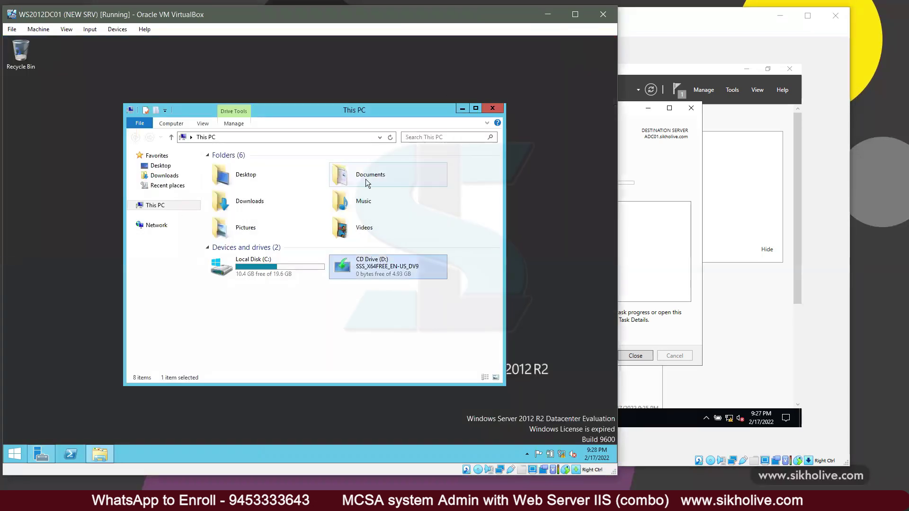
pyautogui.click(324, 310)
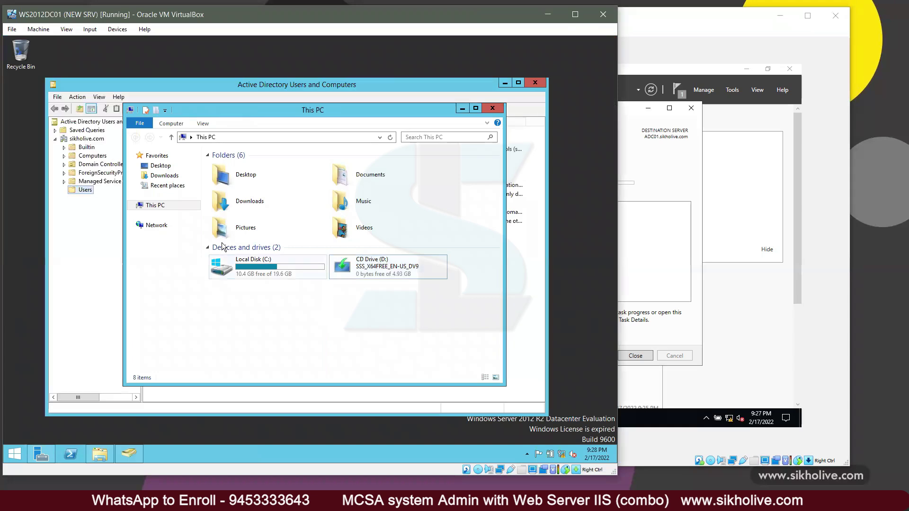
pyautogui.click(85, 140)
# Step: Review sikholive.com's Operations Masters tabs, confirming DC01.sikholive.com as RID master
pyautogui.rightClick(86, 141)
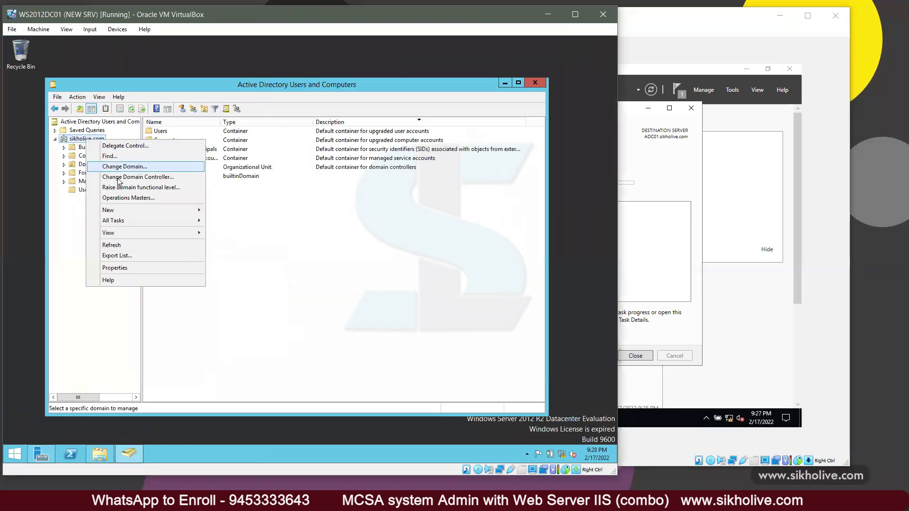
pyautogui.click(133, 198)
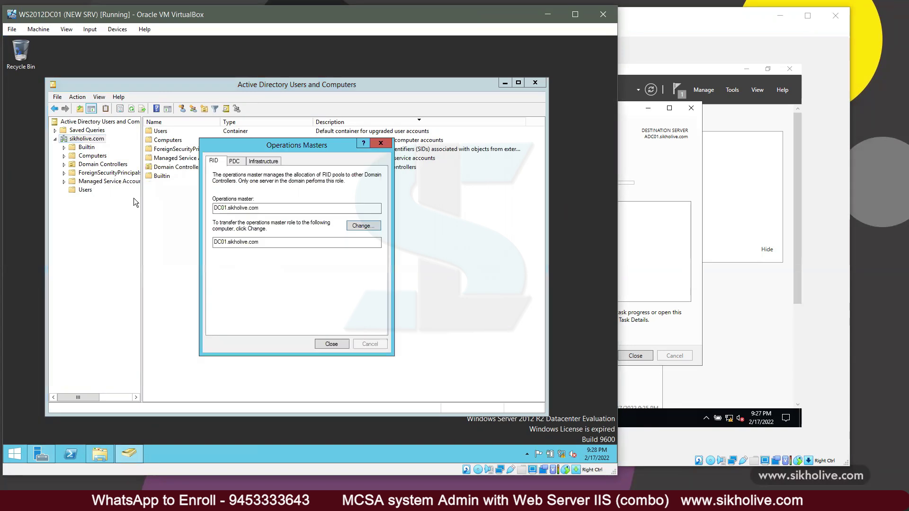
pyautogui.moveTo(259, 208); pyautogui.dragTo(210, 205)
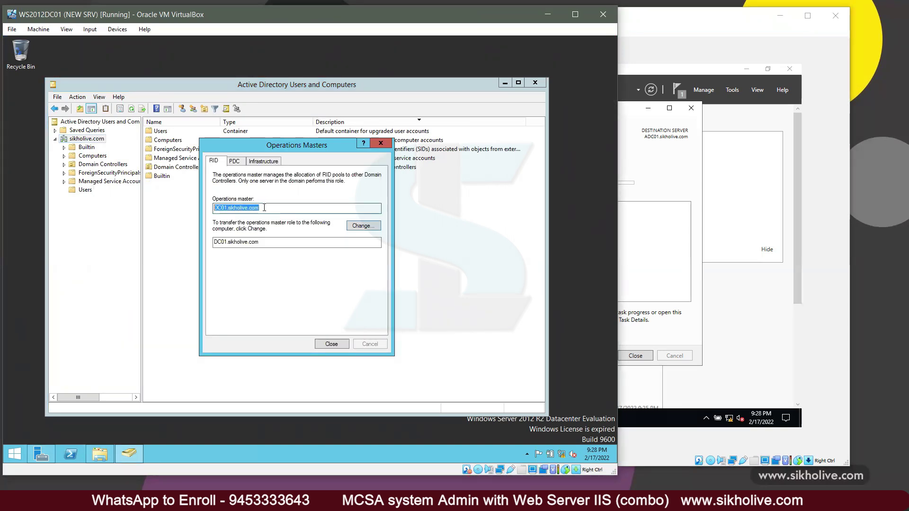
pyautogui.click(220, 163)
pyautogui.click(234, 162)
pyautogui.click(260, 163)
pyautogui.click(218, 163)
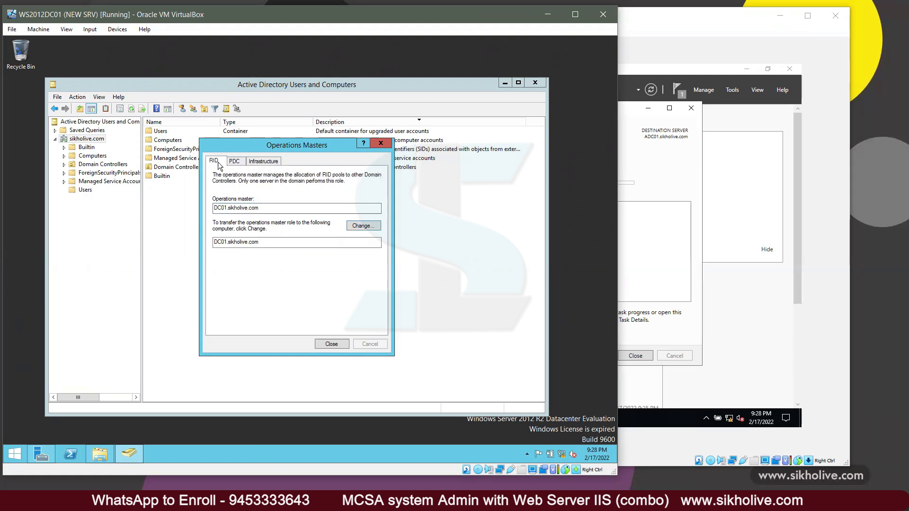
pyautogui.click(381, 143)
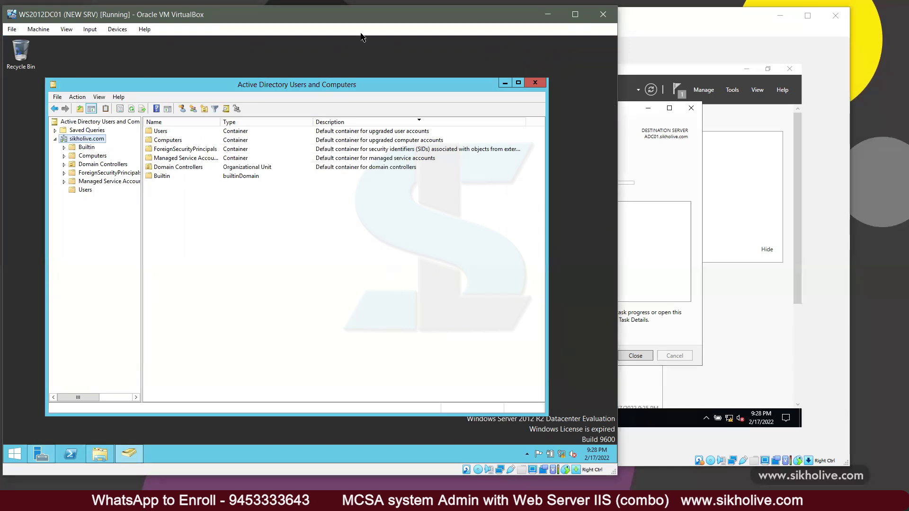
pyautogui.click(365, 61)
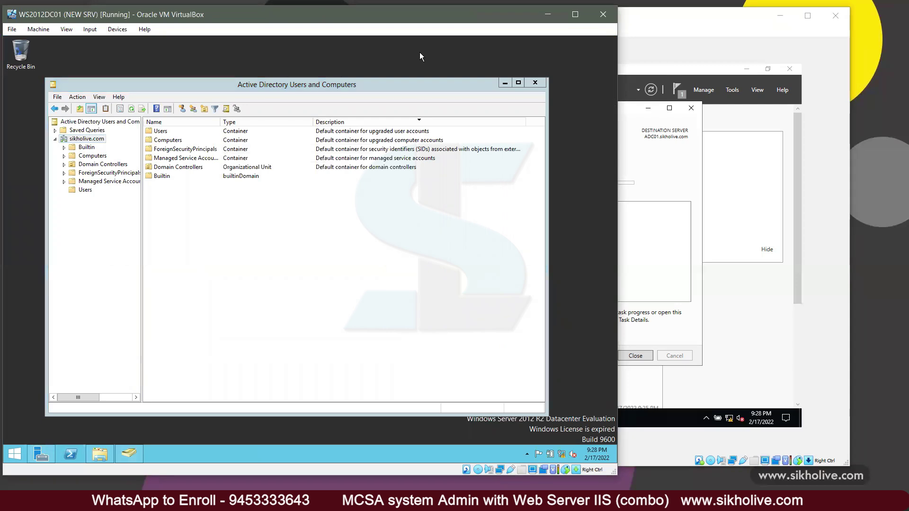
# Step: Select the groups and users in DC01's Users container, then return to ADC01's completed AD DS install
pyautogui.click(654, 166)
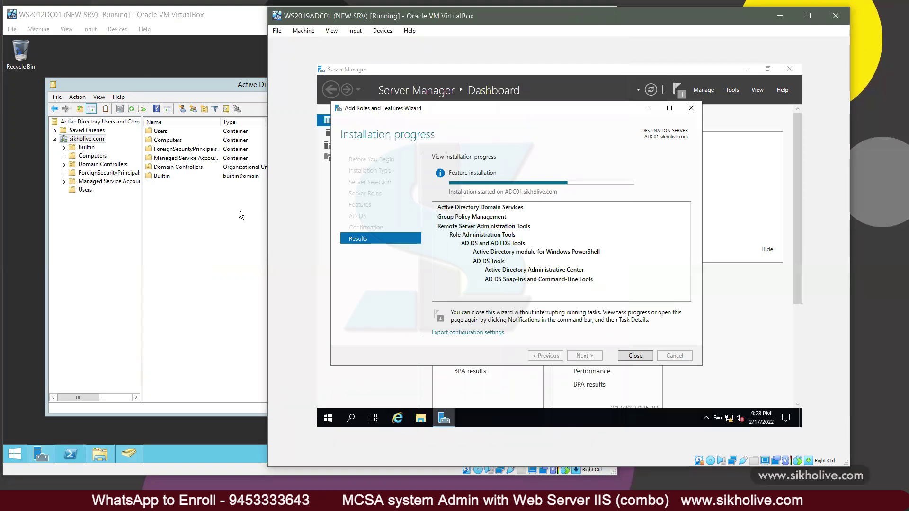
pyautogui.click(84, 190)
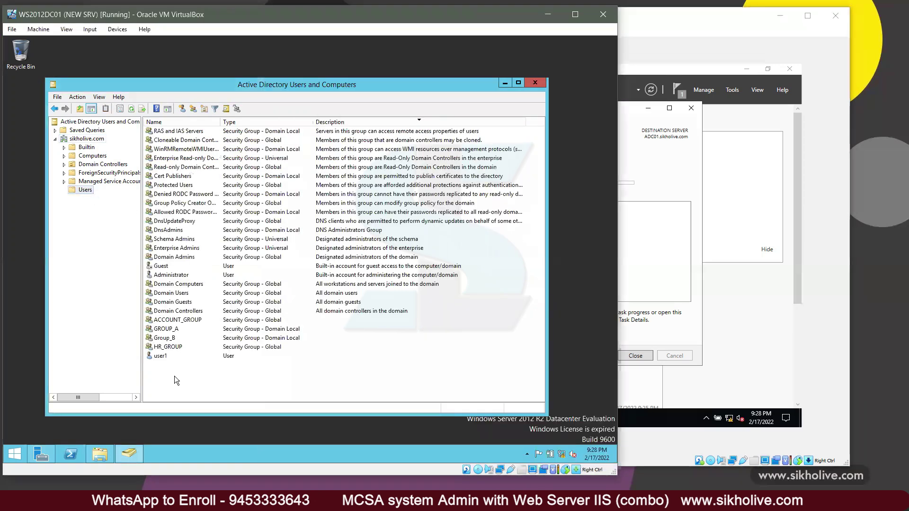
pyautogui.moveTo(174, 377); pyautogui.dragTo(180, 126)
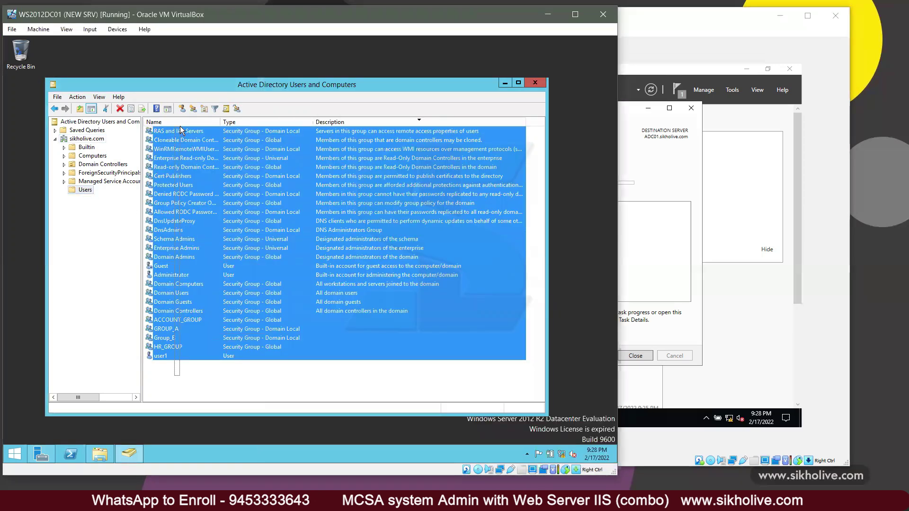
pyautogui.click(181, 376)
pyautogui.moveTo(177, 375); pyautogui.dragTo(154, 127)
pyautogui.click(170, 376)
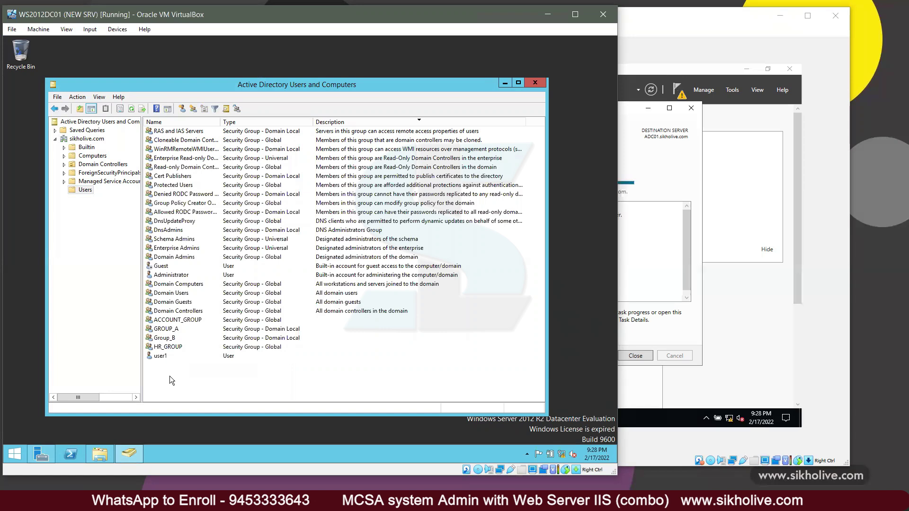
pyautogui.moveTo(175, 372); pyautogui.dragTo(204, 124)
pyautogui.click(650, 172)
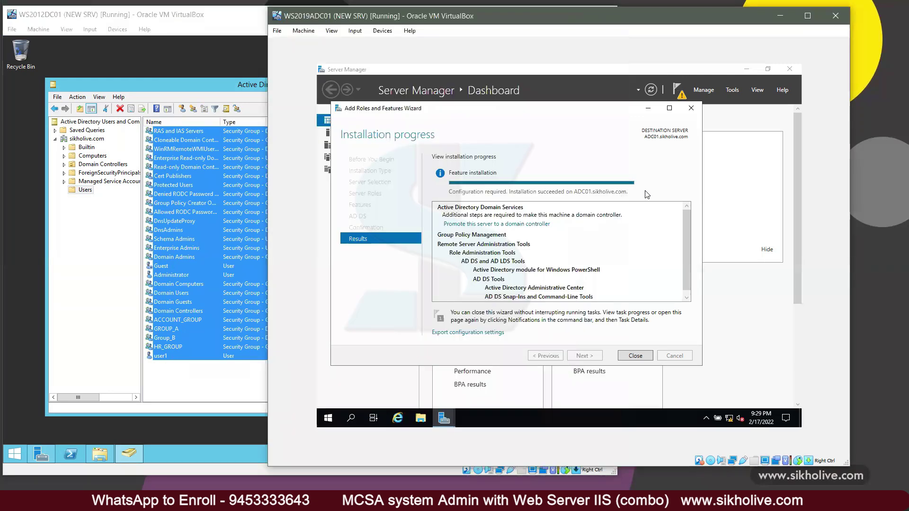
# Step: Start promoting ADC01 into the existing sikholive.com domain, supplying the domain administrator account and password
pyautogui.click(479, 225)
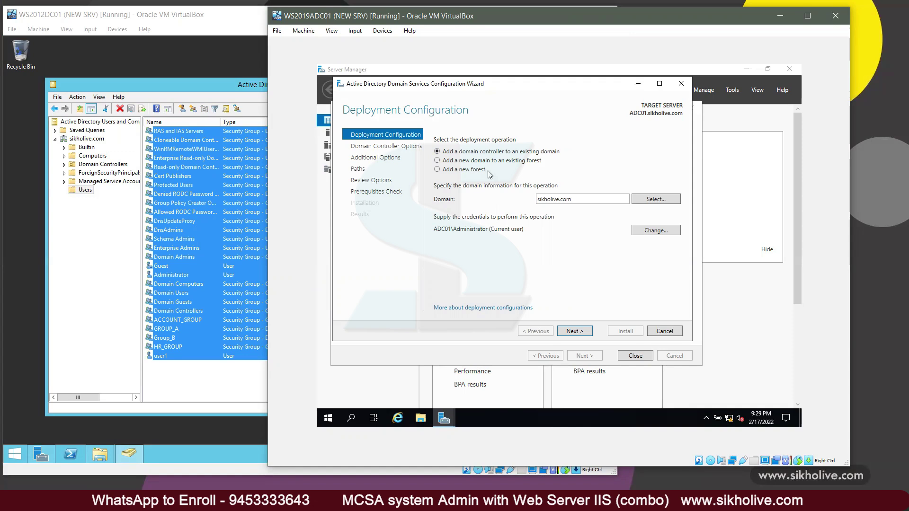
pyautogui.click(570, 328)
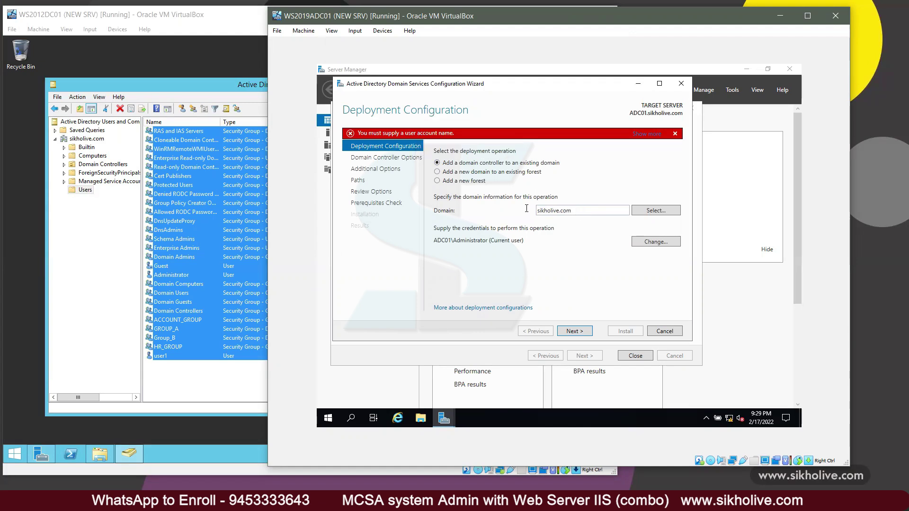
pyautogui.doubleClick(527, 209)
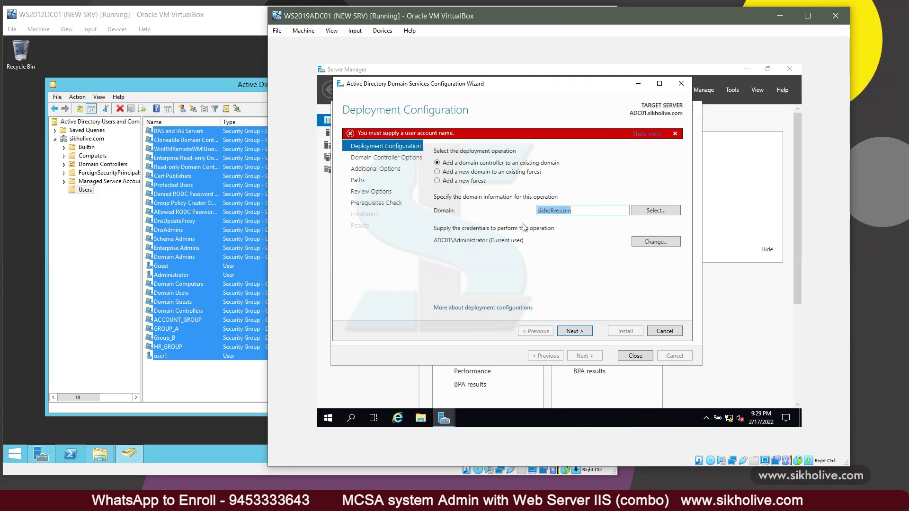
pyautogui.click(651, 243)
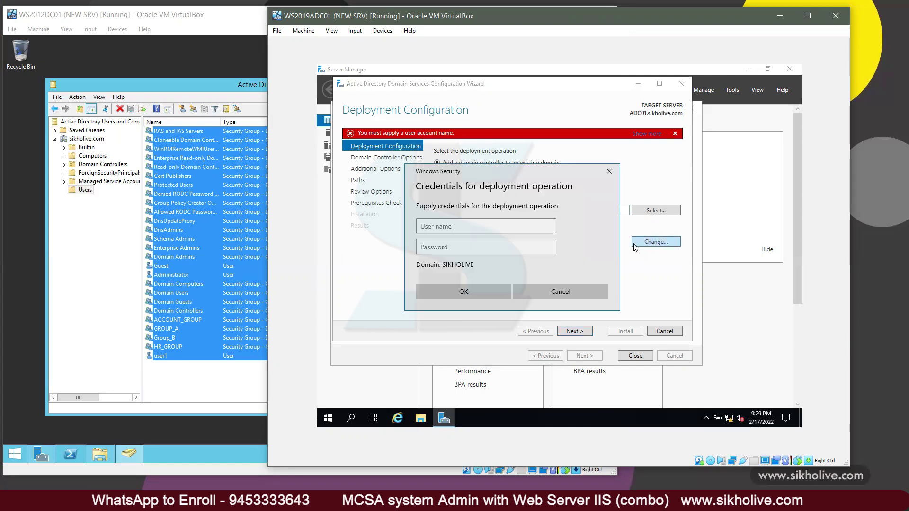
pyautogui.write('si')
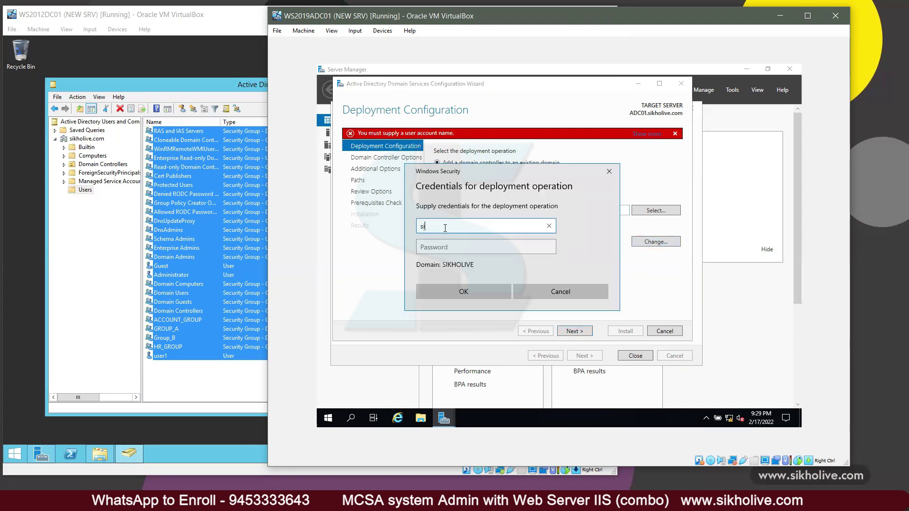
pyautogui.write('kholive\\administrator')
pyautogui.press('Tab')
pyautogui.write('P')
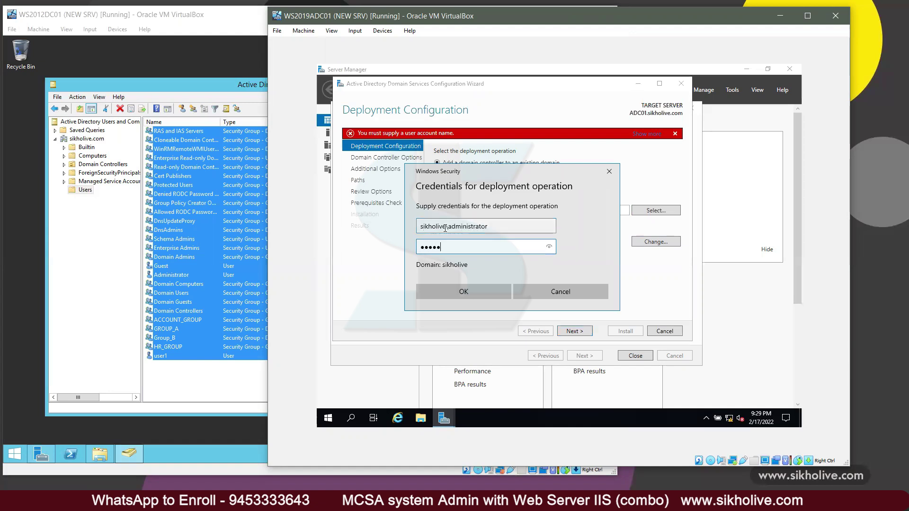
pyautogui.click(481, 286)
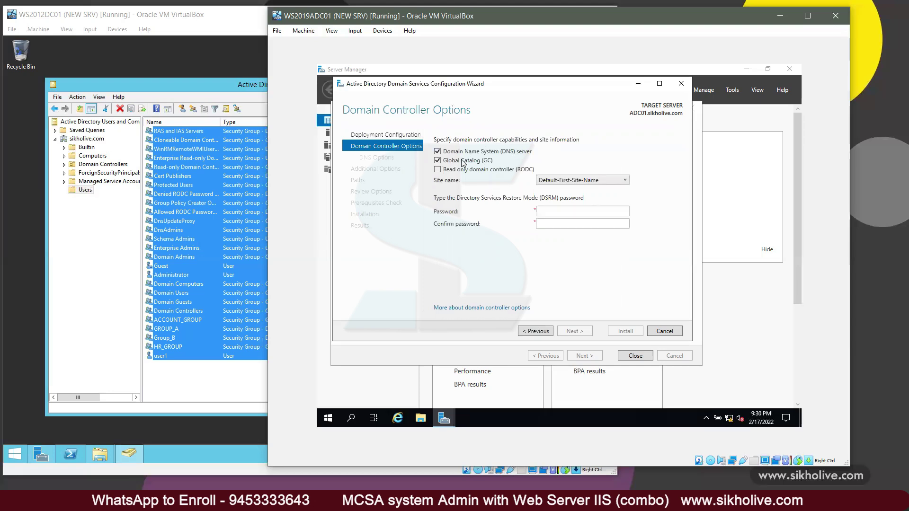
# Step: Enter and confirm the DSRM password, accepting the controller options and skipping DNS delegation
pyautogui.click(546, 210)
pyautogui.press('Tab')
pyautogui.write('•••••••••')
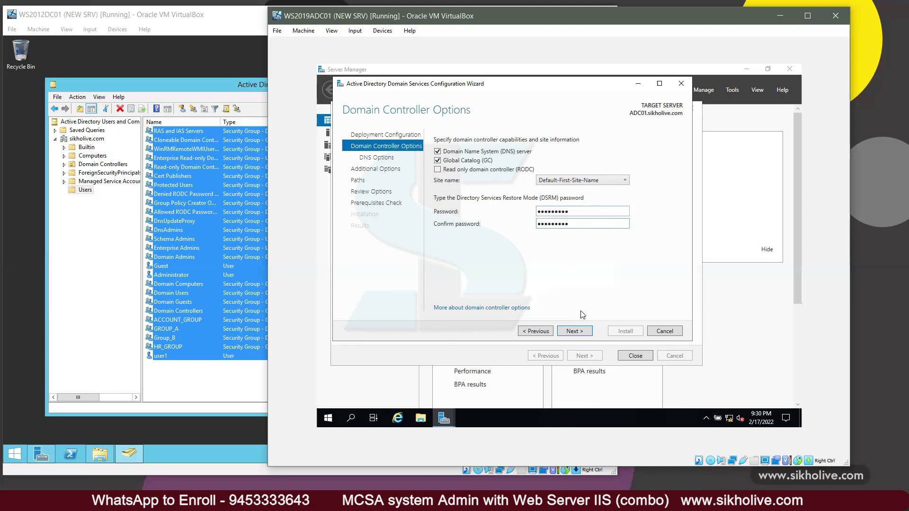
pyautogui.click(574, 329)
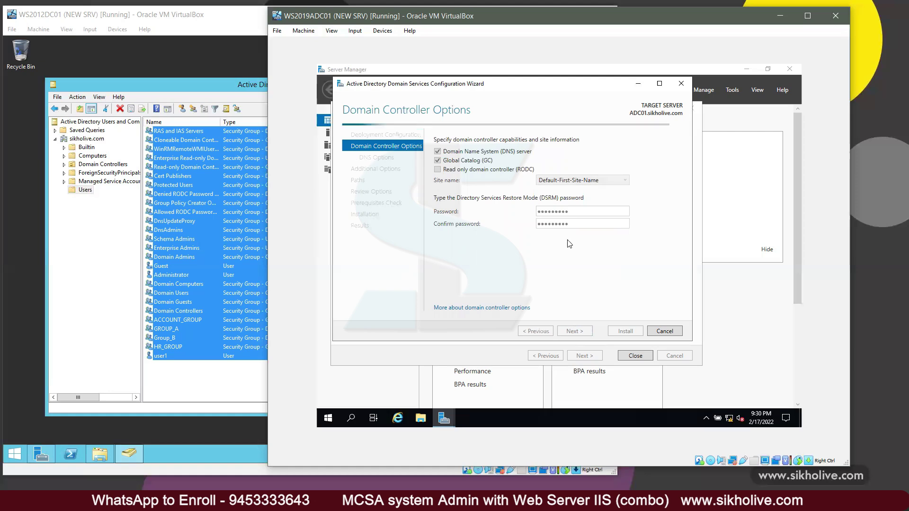
pyautogui.click(574, 331)
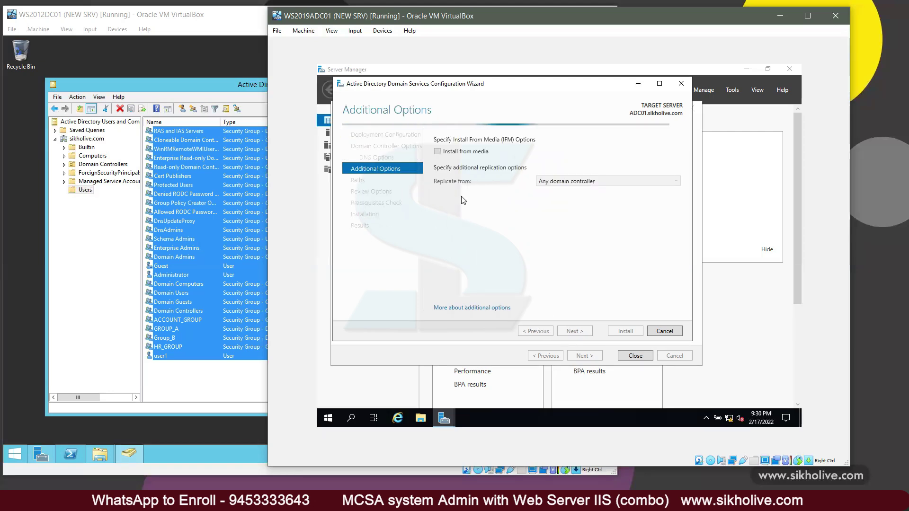
# Step: Replicate from DC01.sikholive.com and keep the default NTDS and SYSVOL folder paths
pyautogui.click(585, 185)
pyautogui.click(566, 201)
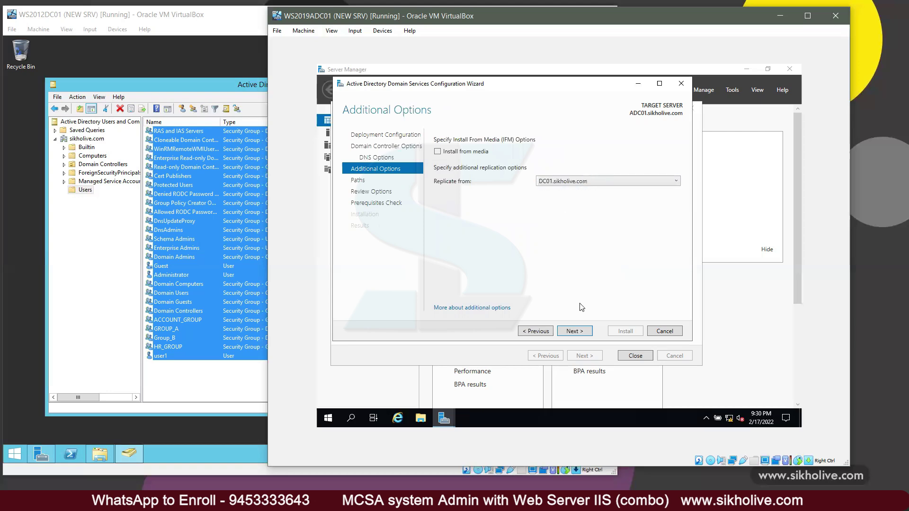
pyautogui.click(574, 331)
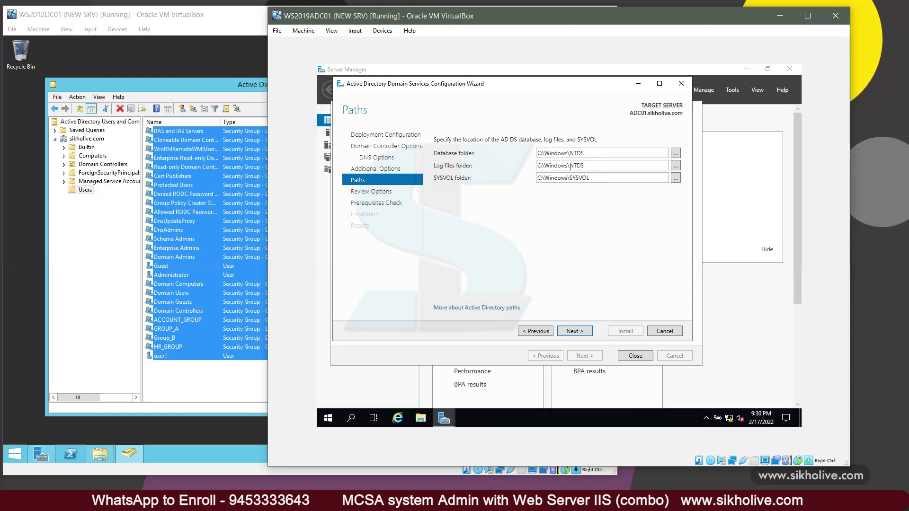
pyautogui.click(575, 332)
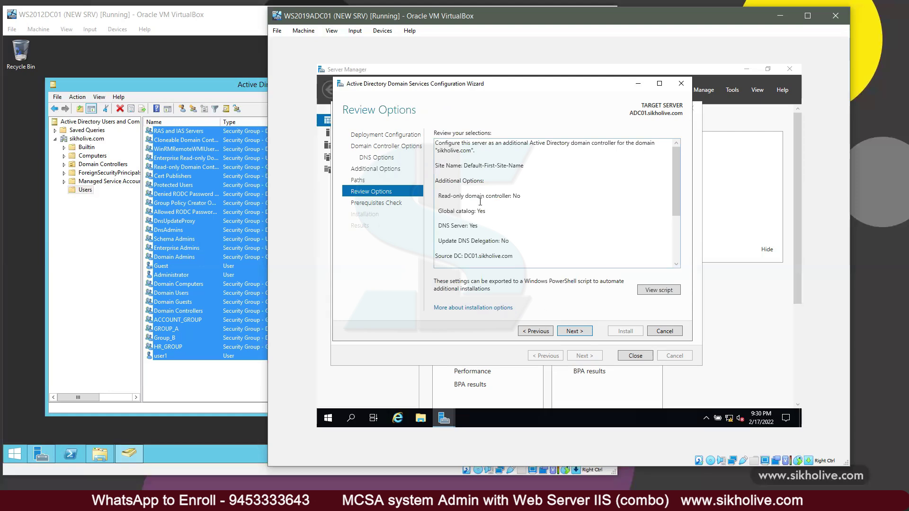
# Step: Review the summary, pass the prerequisites check, and install the additional domain controller
pyautogui.scroll(-2, 481, 199)
pyautogui.scroll(2, 488, 223)
pyautogui.scroll(-2, 490, 222)
pyautogui.scroll(2, 502, 237)
pyautogui.click(575, 331)
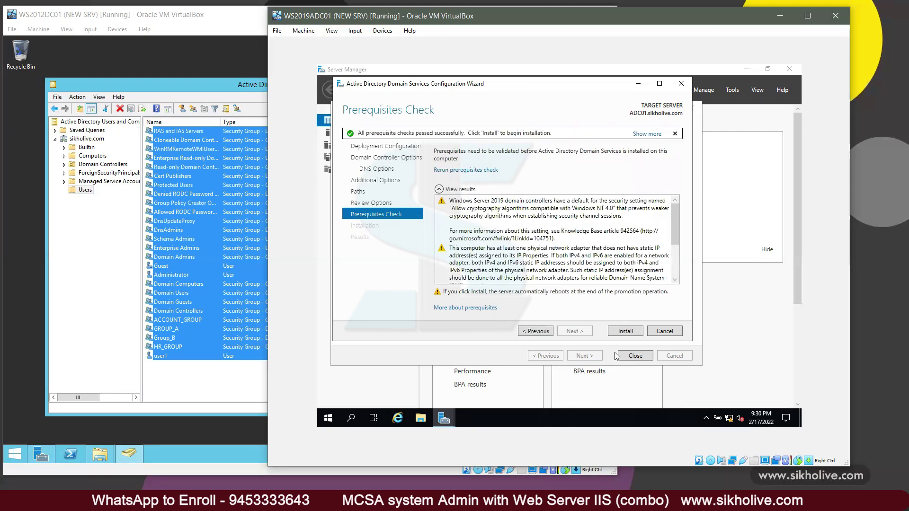
pyautogui.press('Return')
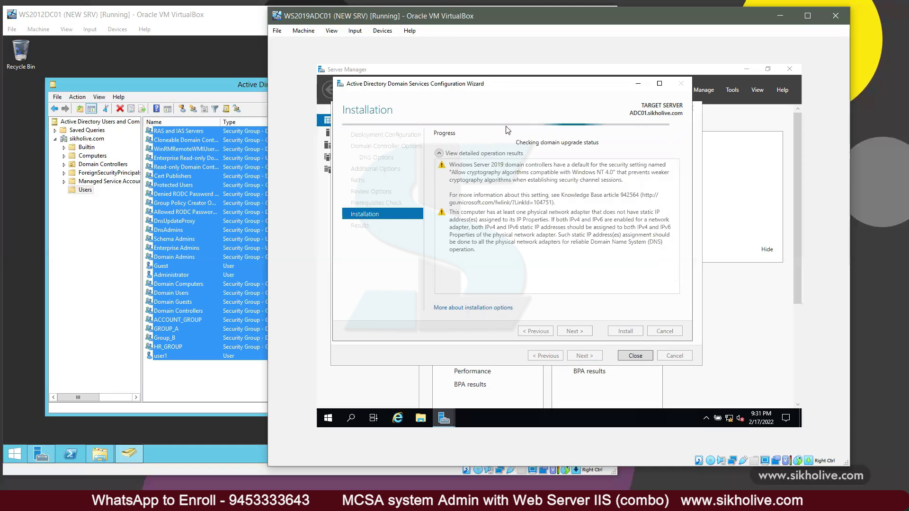
# Step: Select HR_GROUP in DC01's Users list, return to the ADC01 wizard, then switch to OneNote
pyautogui.click(166, 369)
pyautogui.click(166, 356)
pyautogui.click(167, 346)
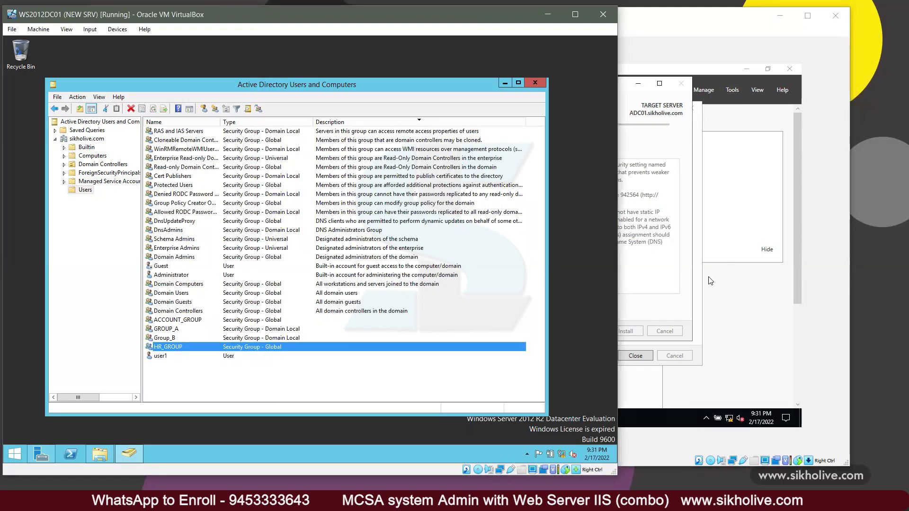
pyautogui.click(656, 288)
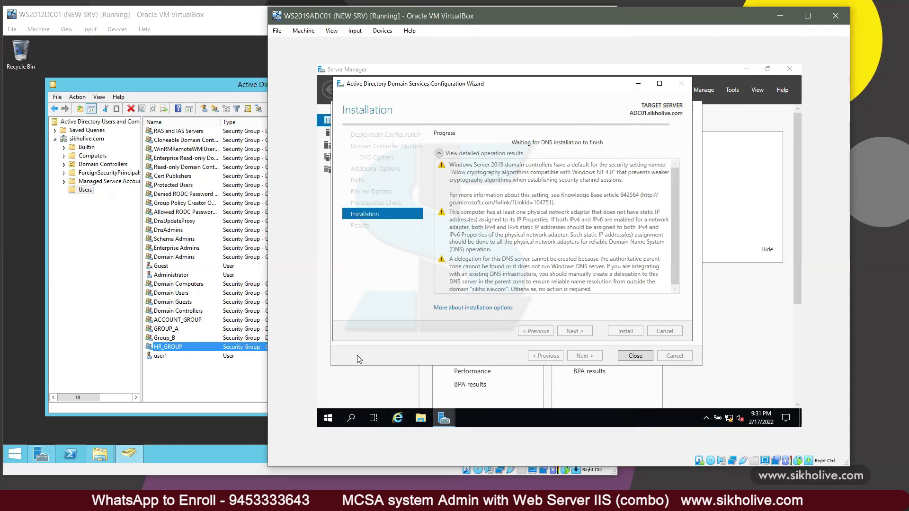
pyautogui.hotkey('alt', 'Tab')
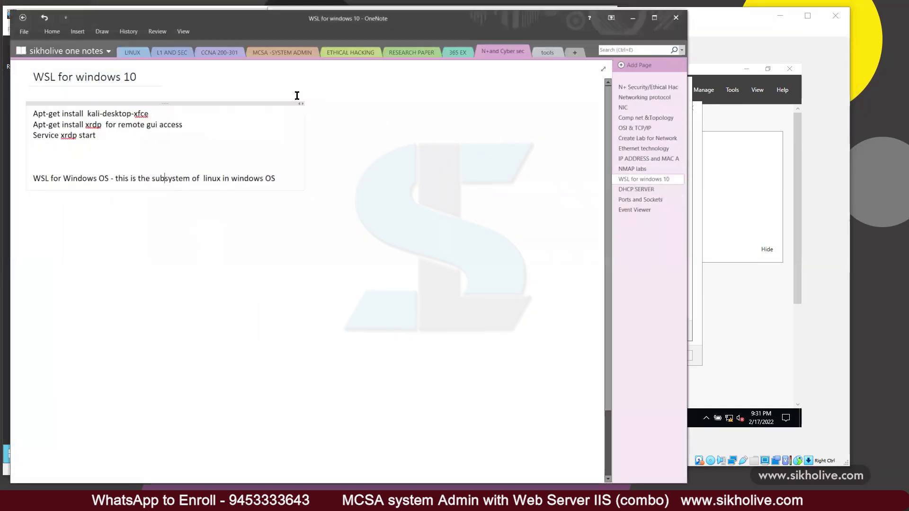
# Step: In MCSA -SYSTEM ADMIN, select the adprep command lines on Server Migration, then view FSMO ROLE
pyautogui.click(268, 56)
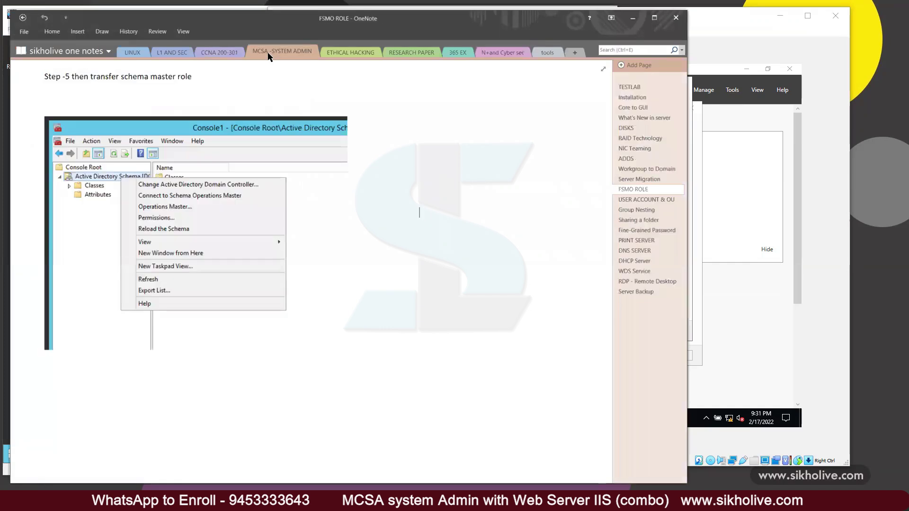
pyautogui.click(633, 184)
pyautogui.scroll(-4, 227, 207)
pyautogui.scroll(4, 197, 223)
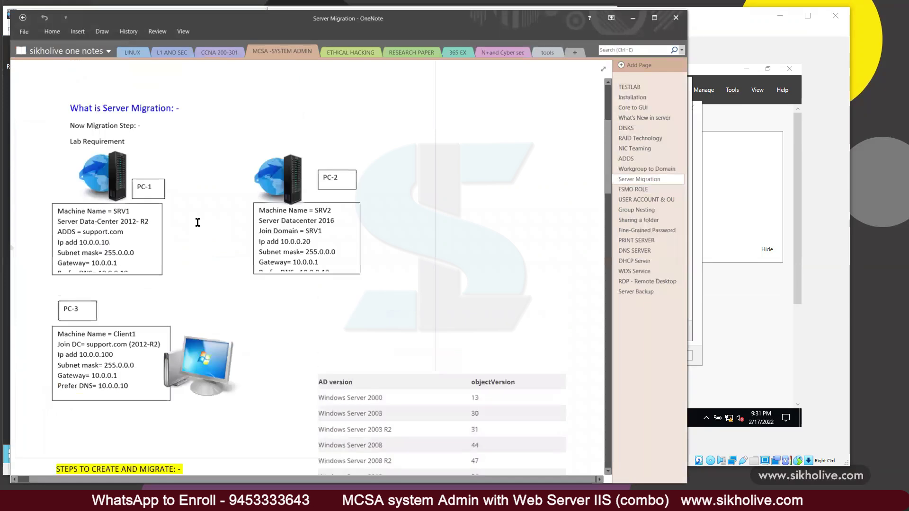
pyautogui.scroll(-10, 208, 248)
pyautogui.click(53, 285)
pyautogui.moveTo(57, 284); pyautogui.dragTo(84, 361)
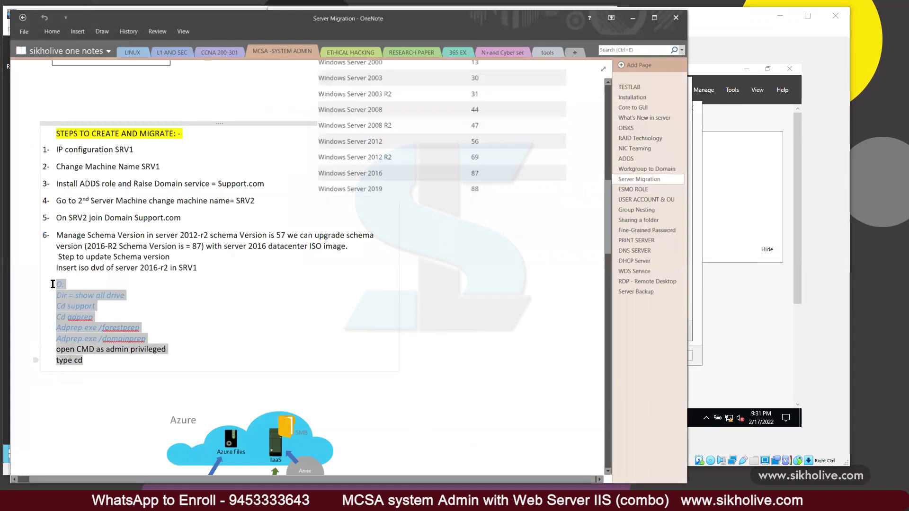
pyautogui.scroll(2, 404, 237)
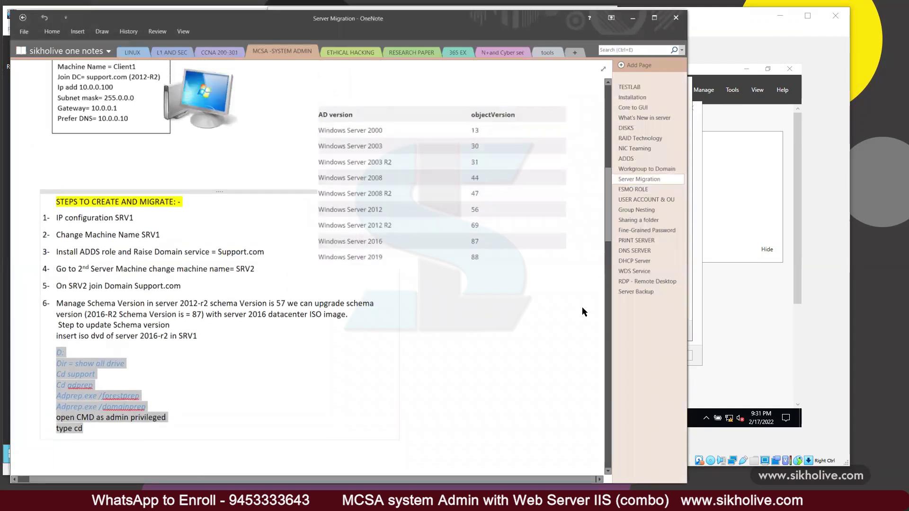
pyautogui.scroll(-2, 584, 309)
pyautogui.click(636, 190)
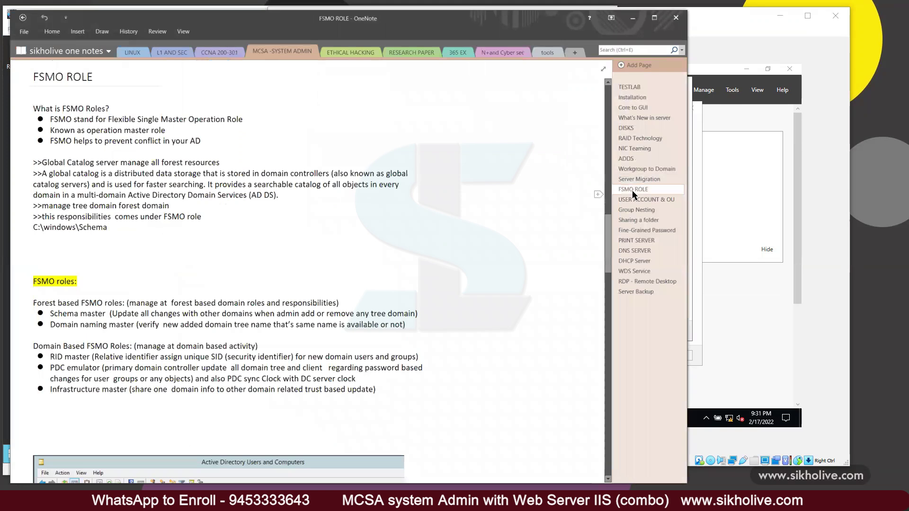
# Step: Highlight the FSMO definition and conflict-prevention lines, then bring the restarting ADC01 VM forward
pyautogui.moveTo(95, 76); pyautogui.dragTo(34, 77)
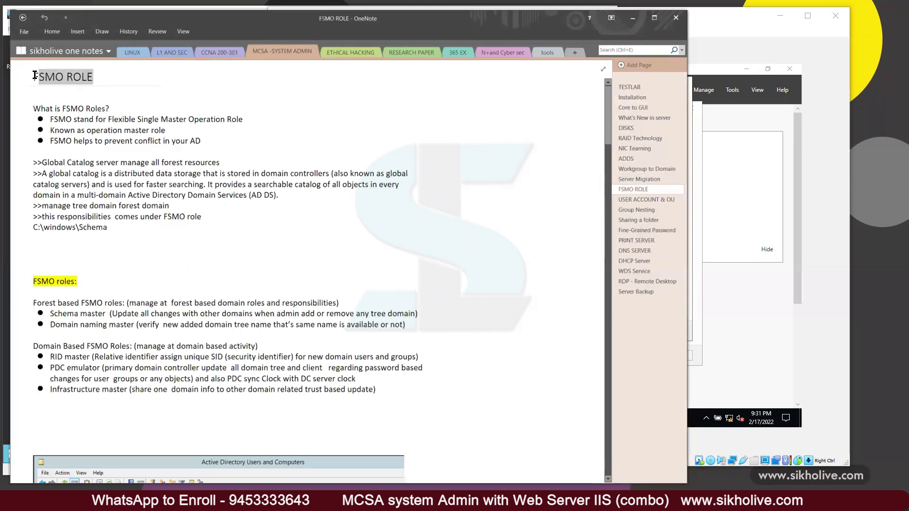
pyautogui.moveTo(52, 119); pyautogui.dragTo(244, 120)
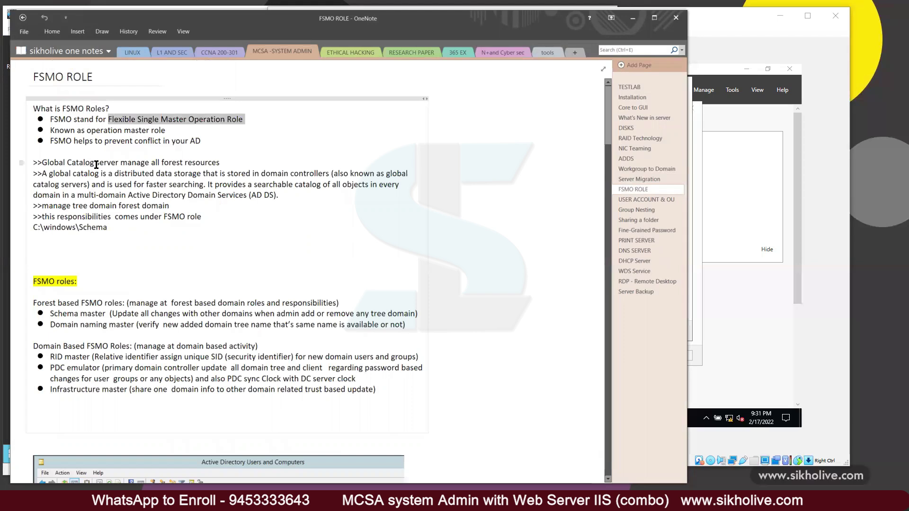
pyautogui.moveTo(167, 131); pyautogui.dragTo(49, 130)
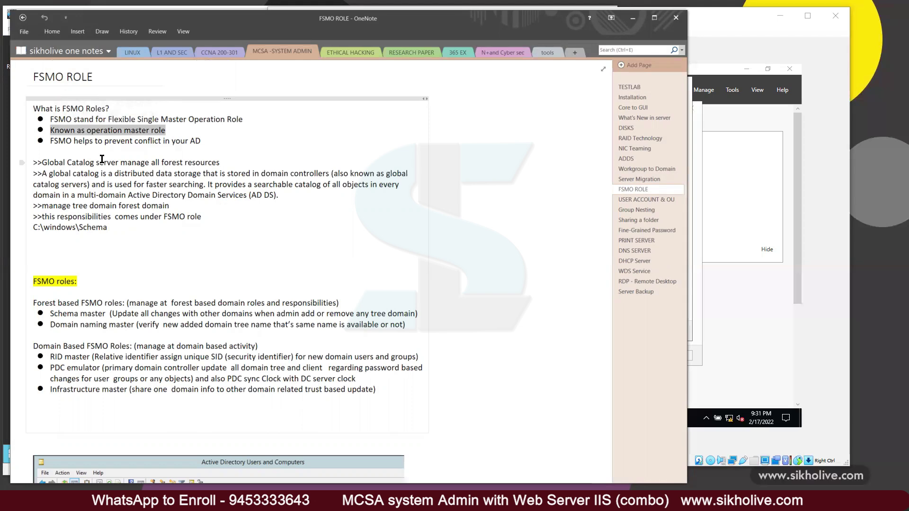
pyautogui.click(89, 131)
pyautogui.moveTo(86, 131); pyautogui.dragTo(168, 131)
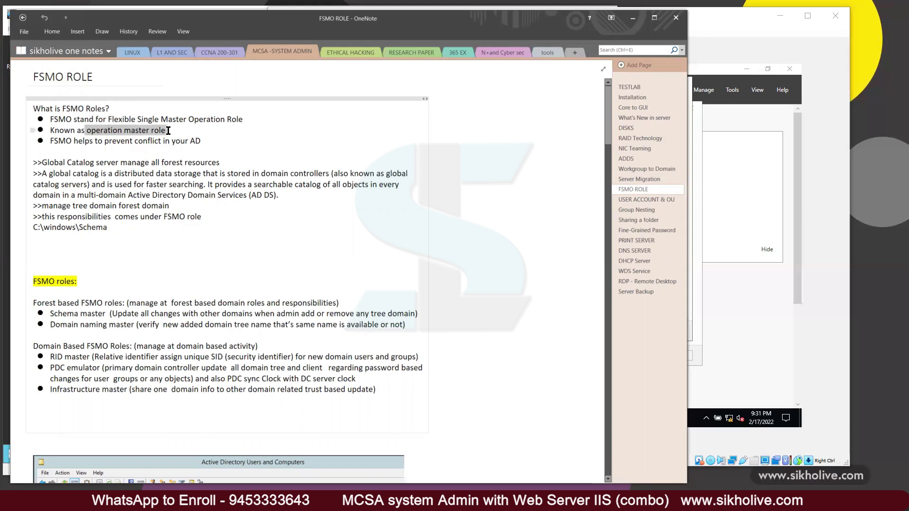
pyautogui.click(122, 133)
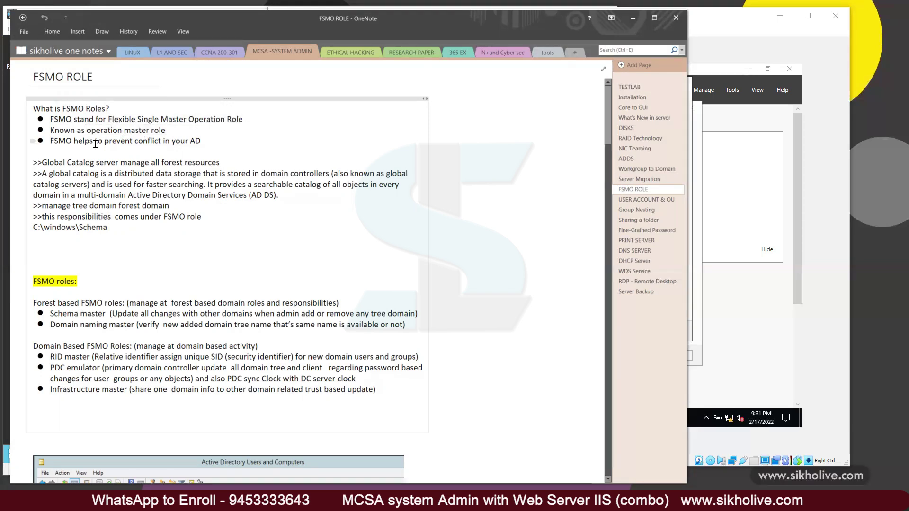
pyautogui.moveTo(52, 141); pyautogui.dragTo(204, 141)
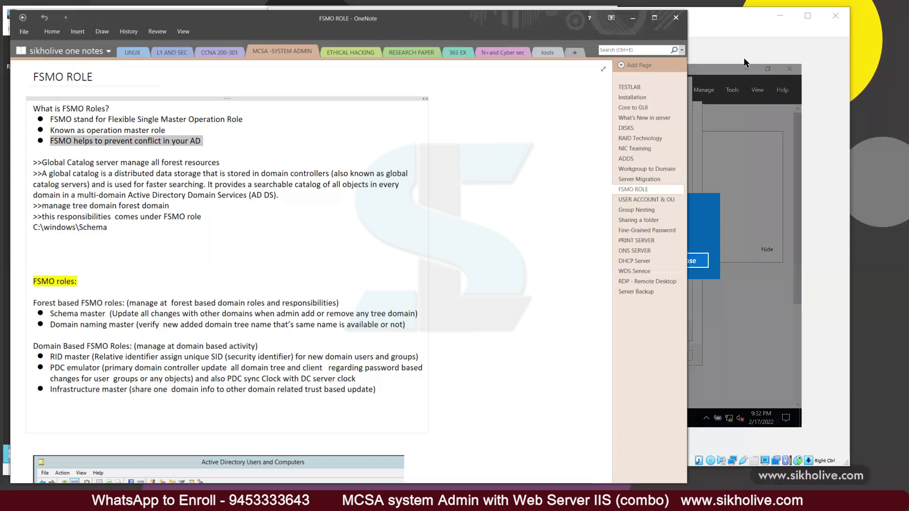
pyautogui.click(726, 52)
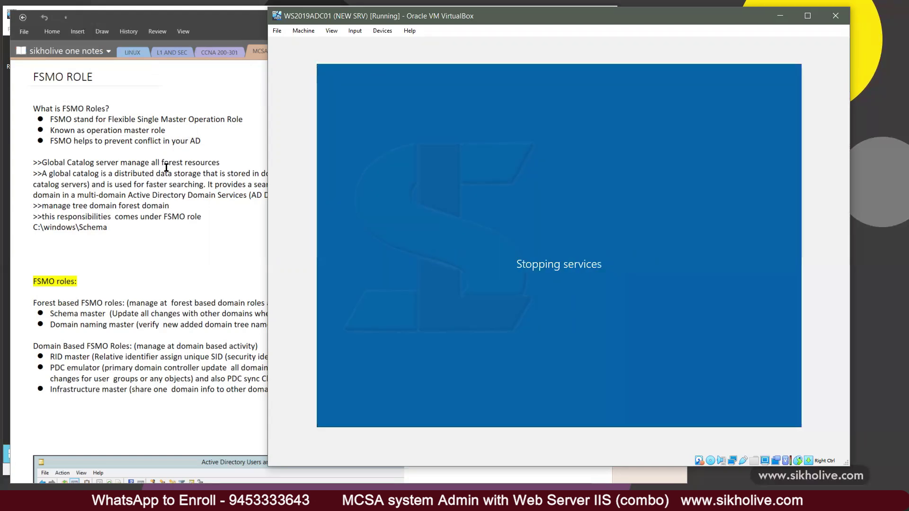
# Step: Highlight the conflict and Global Catalog server lines in OneNote, then bring the DC01 VM forward
pyautogui.click(166, 150)
pyautogui.moveTo(201, 141); pyautogui.dragTo(52, 144)
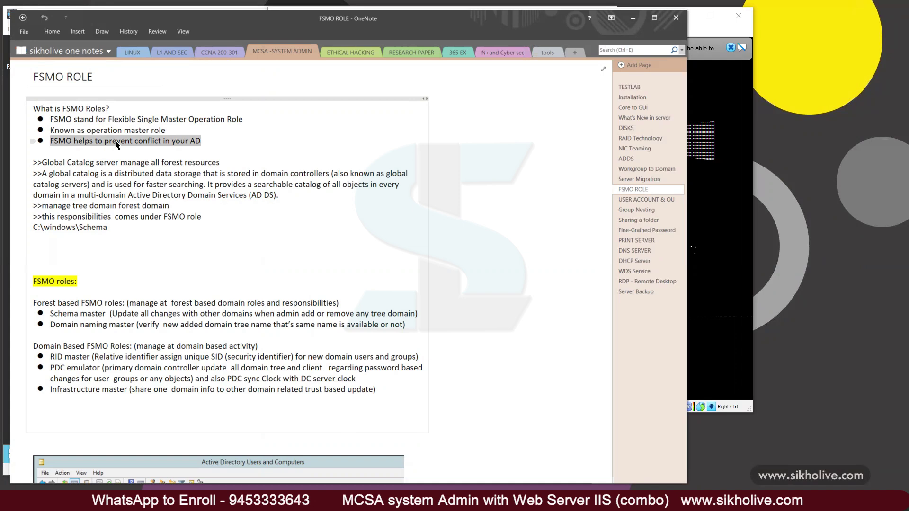
pyautogui.moveTo(42, 162); pyautogui.dragTo(226, 163)
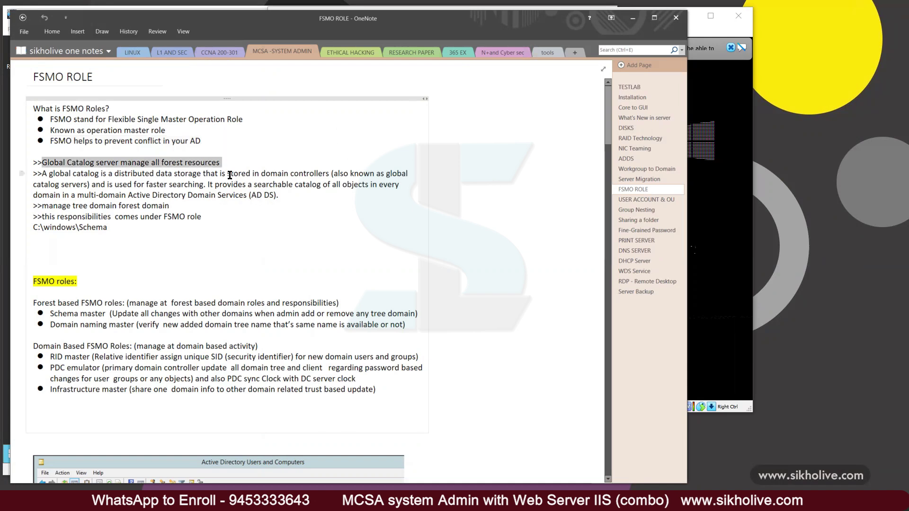
pyautogui.click(219, 163)
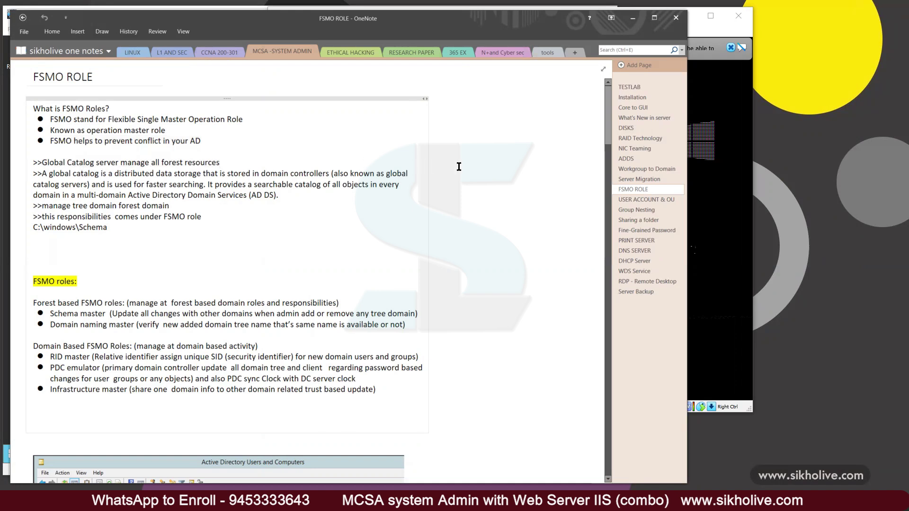
pyautogui.moveTo(41, 163); pyautogui.dragTo(222, 164)
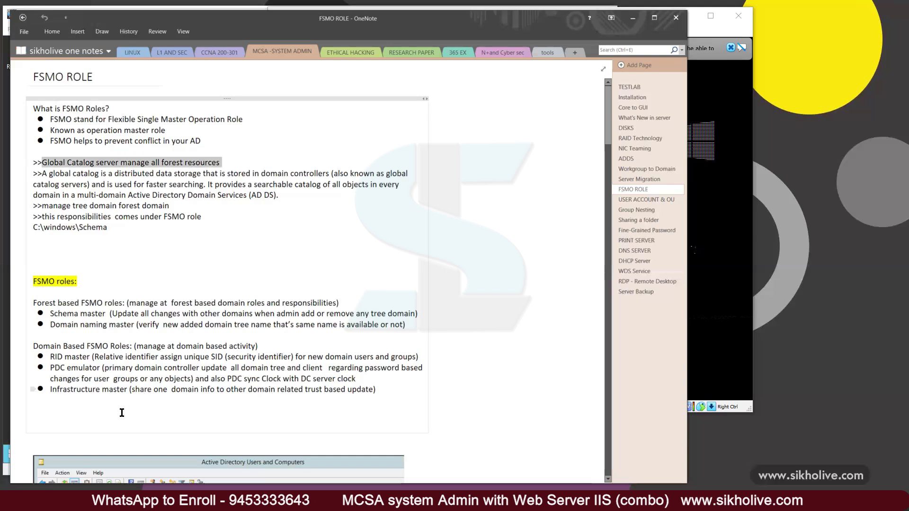
pyautogui.click(6, 419)
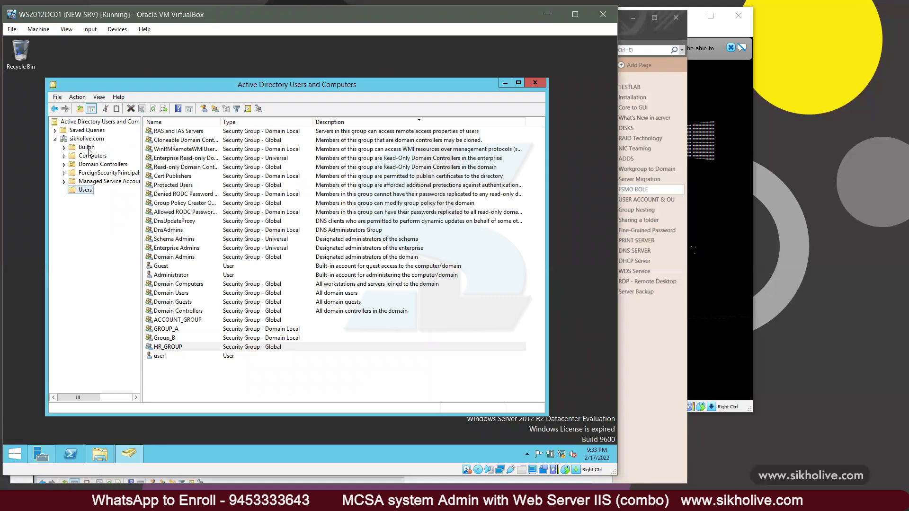
# Step: Check ADC01 and DC01 in Domain Controllers, widening the Site column to show Default-First-Site-Name
pyautogui.click(96, 164)
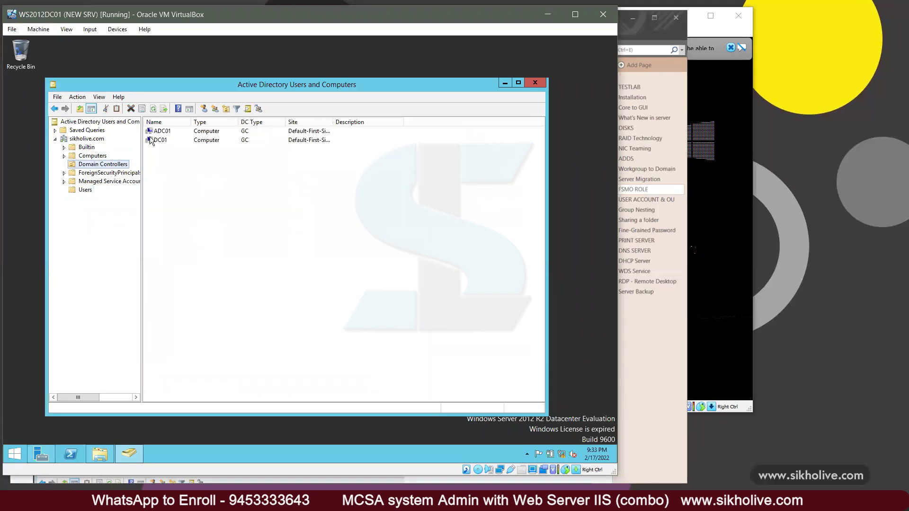
pyautogui.click(162, 133)
pyautogui.click(166, 141)
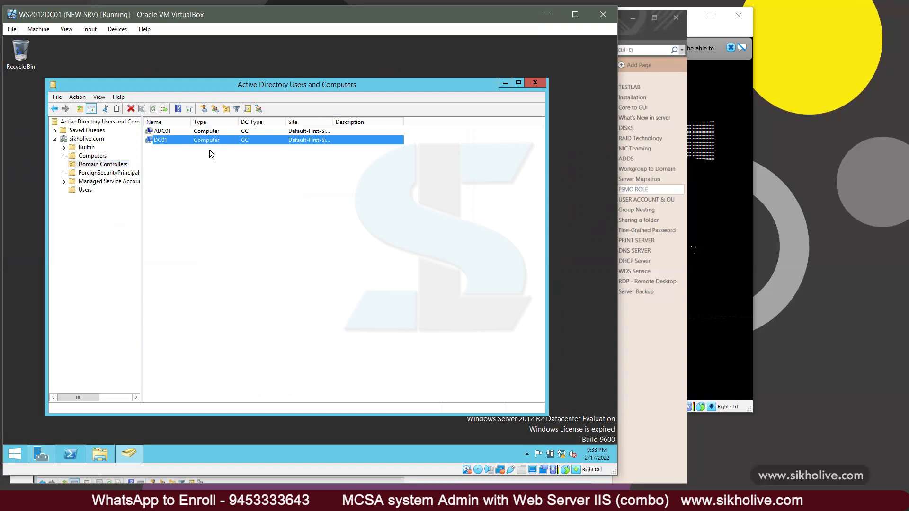
pyautogui.click(164, 131)
pyautogui.click(250, 150)
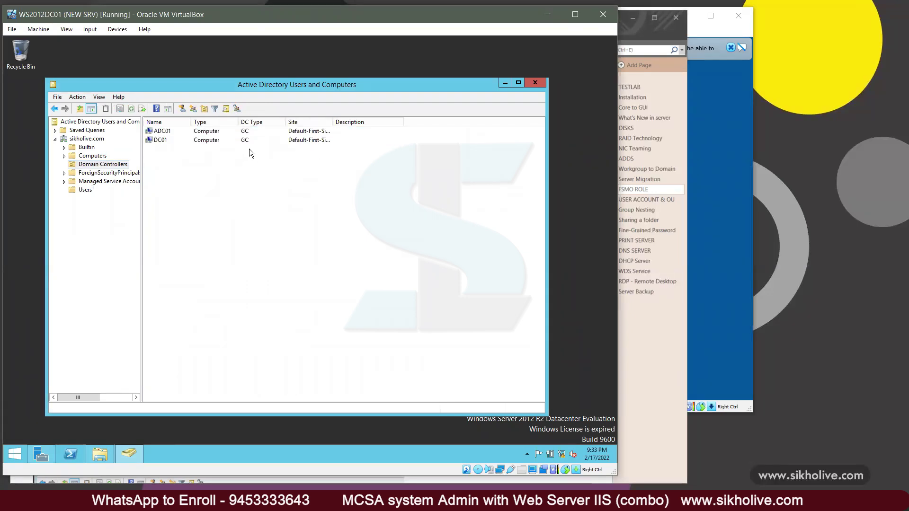
pyautogui.moveTo(333, 122); pyautogui.dragTo(409, 121)
pyautogui.click(240, 142)
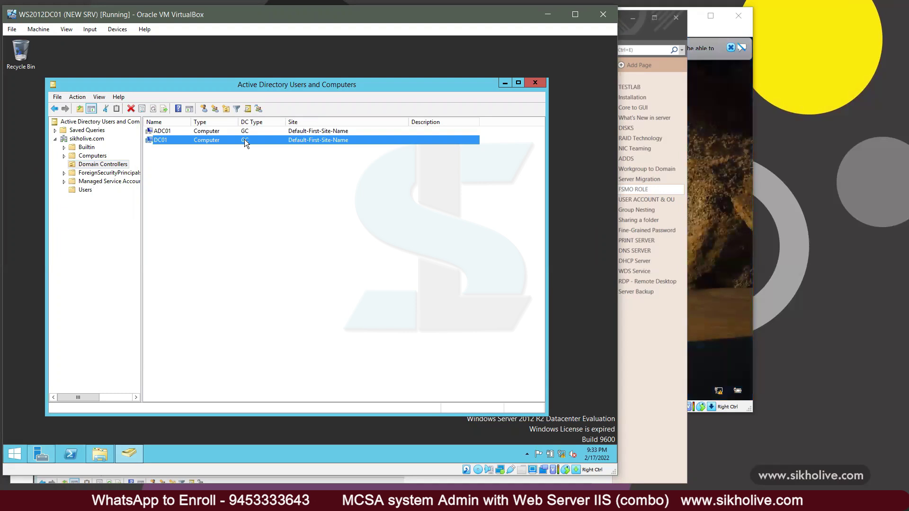
# Step: Open DC01's properties, then its NTDS Settings to confirm the Global Catalog box is checked
pyautogui.rightClick(245, 139)
pyautogui.click(272, 225)
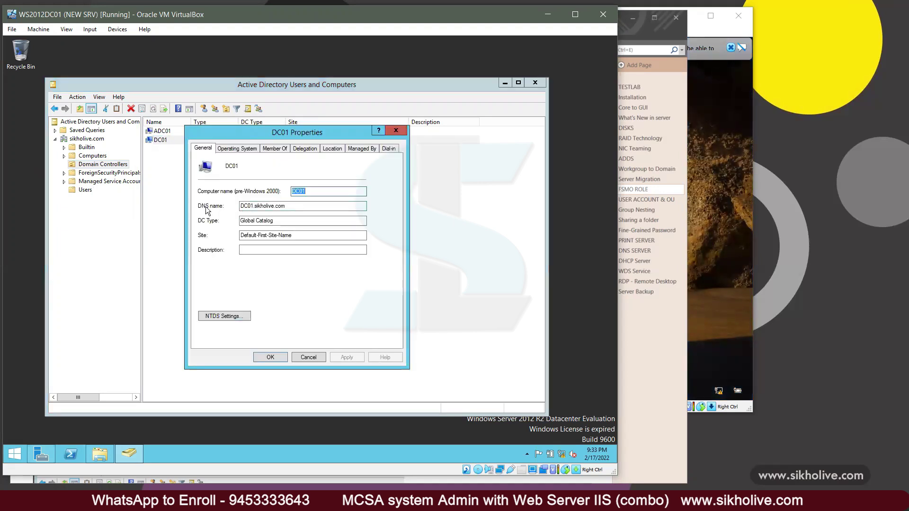
pyautogui.press('Tab')
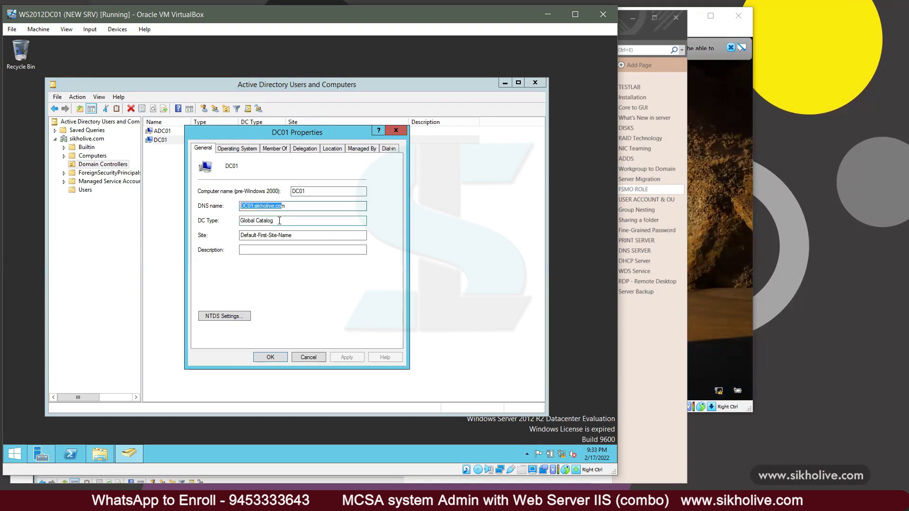
pyautogui.press('Tab')
pyautogui.press('Tab')
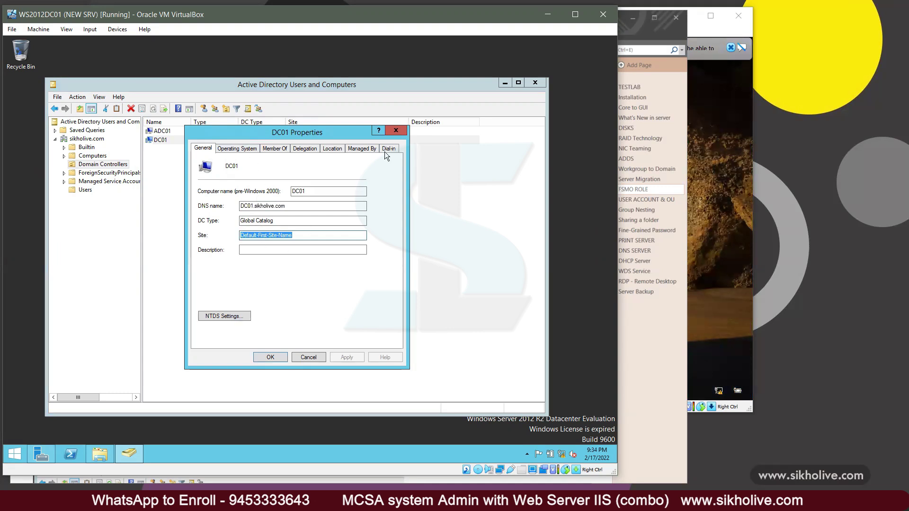
pyautogui.click(218, 316)
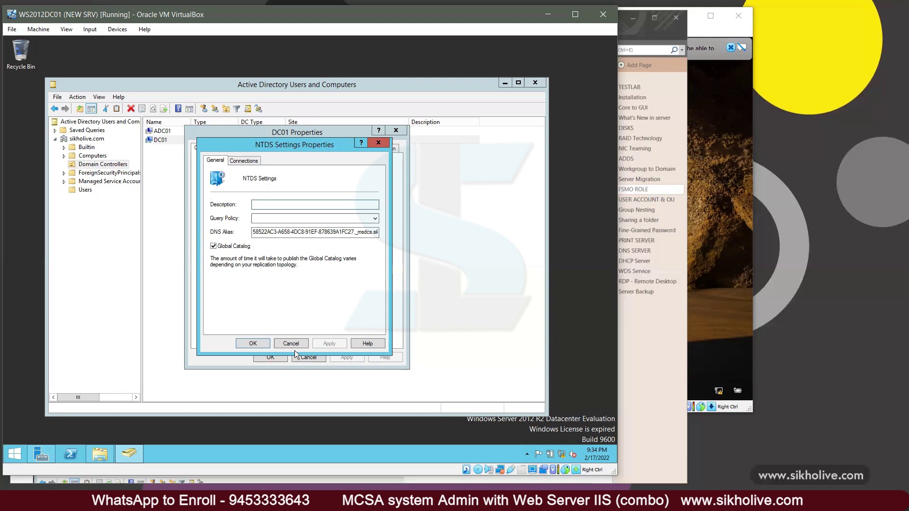
# Step: Close the NTDS Settings and DC01 properties, select ADC01, and bring DC01 back in front
pyautogui.click(253, 341)
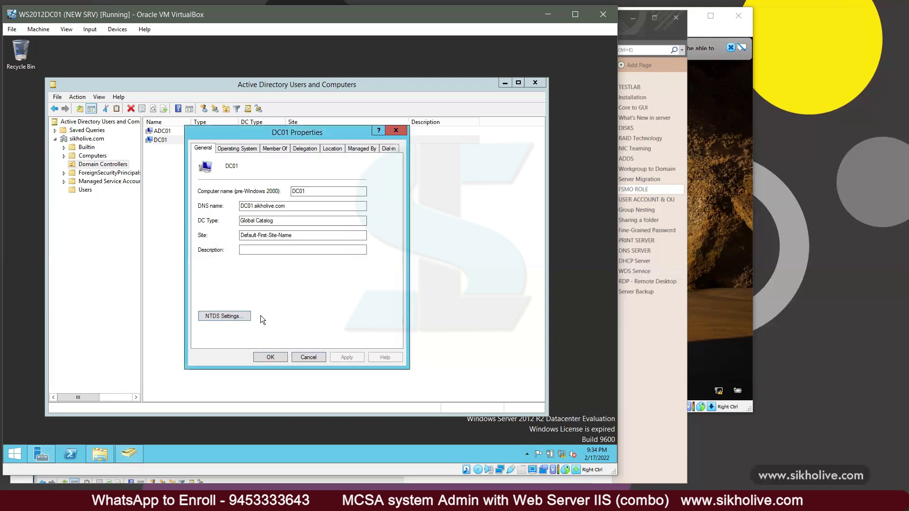
pyautogui.click(283, 357)
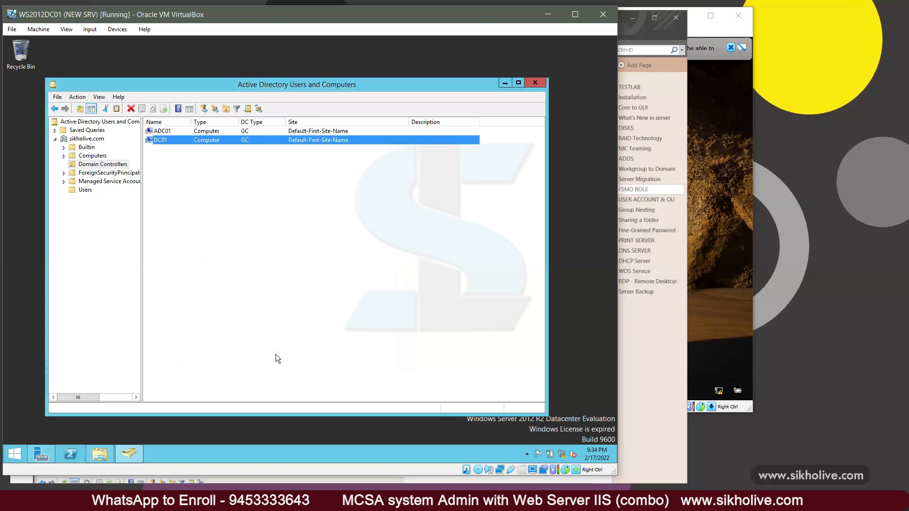
pyautogui.click(205, 131)
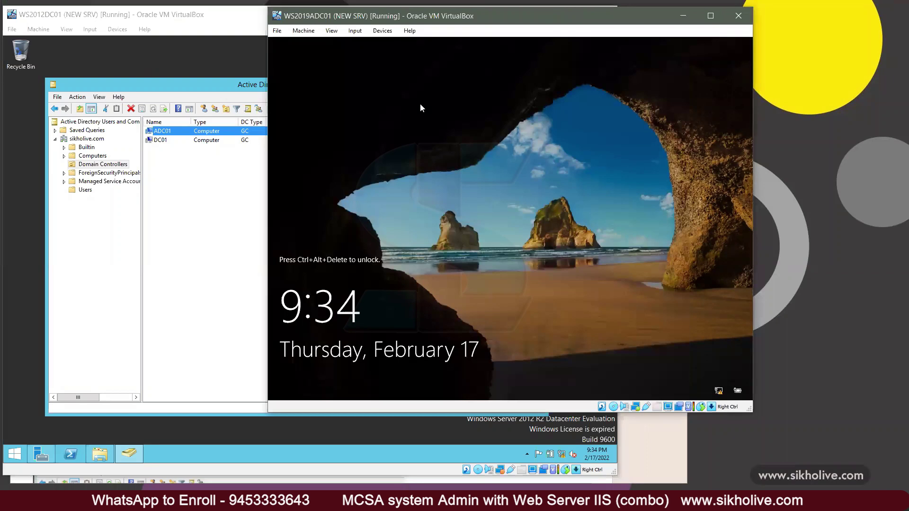
pyautogui.click(734, 49)
pyautogui.click(203, 185)
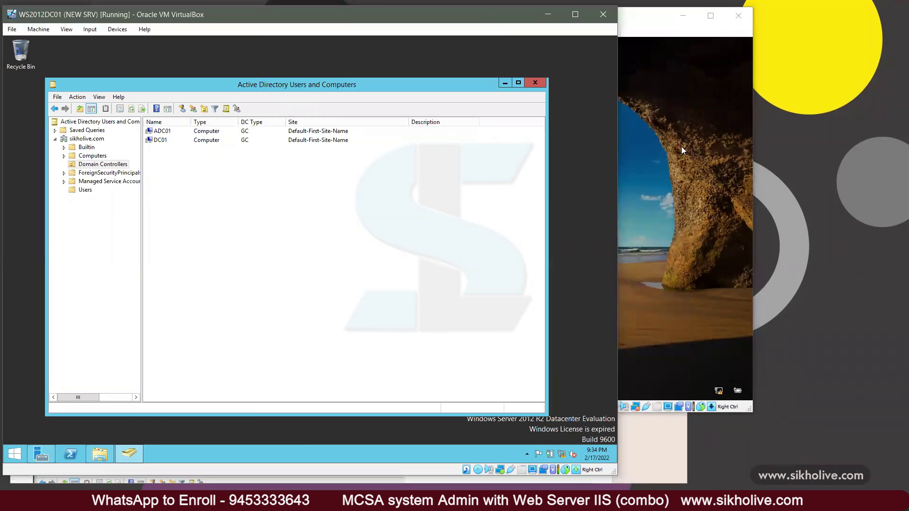
# Step: Sign in to ADC01 with the domain administrator password, enlarge its window, then return to DC01
pyautogui.click(661, 189)
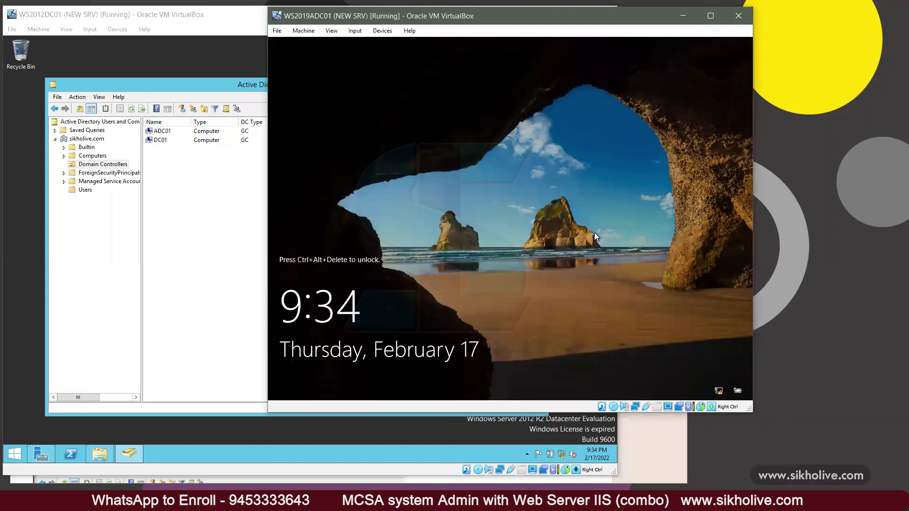
pyautogui.hotkey('ctrl', 'alt', 'Delete')
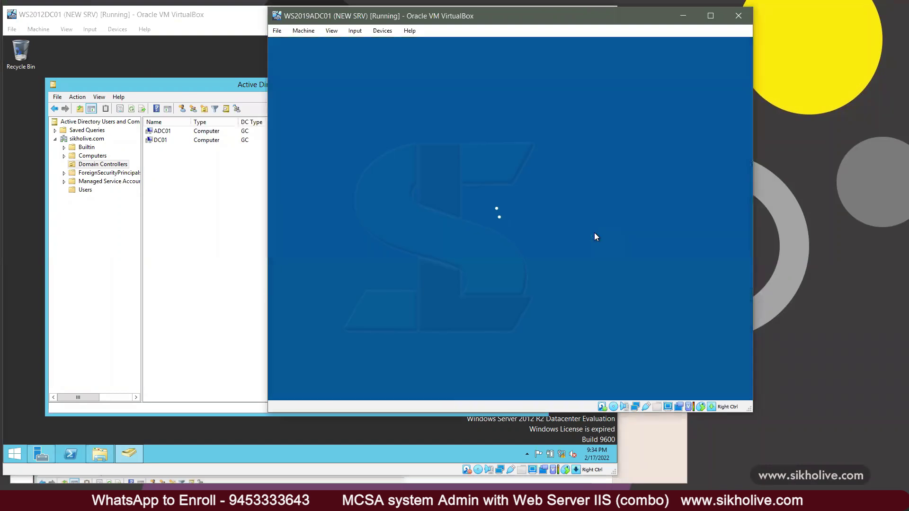
pyautogui.write('•••••')
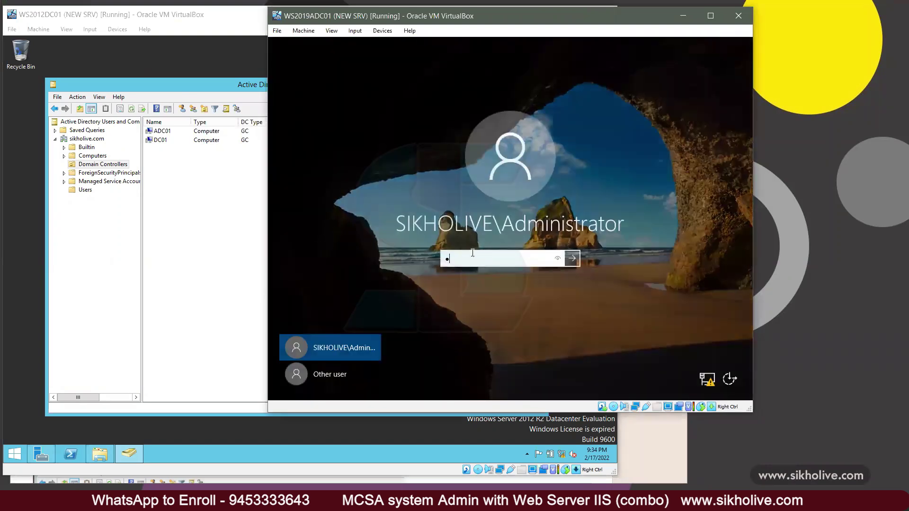
pyautogui.write('•••••')
pyautogui.press('Return')
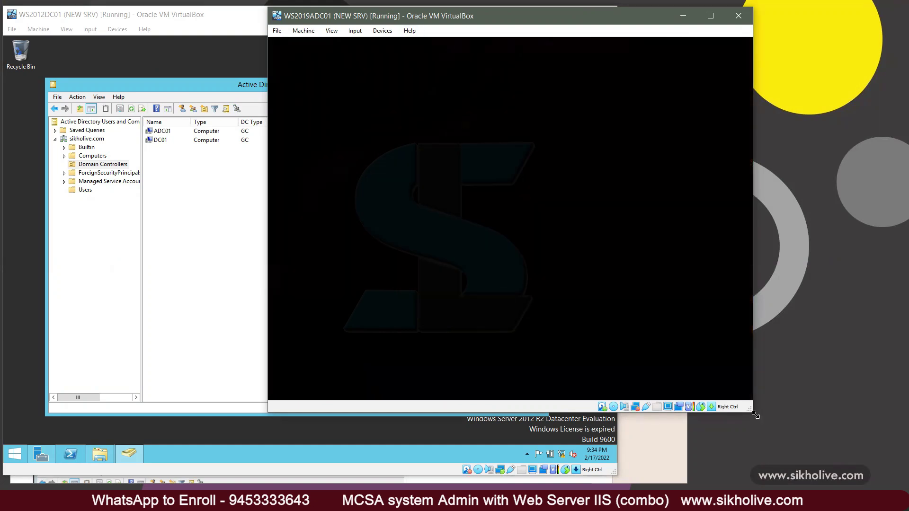
pyautogui.moveTo(754, 415); pyautogui.dragTo(826, 468)
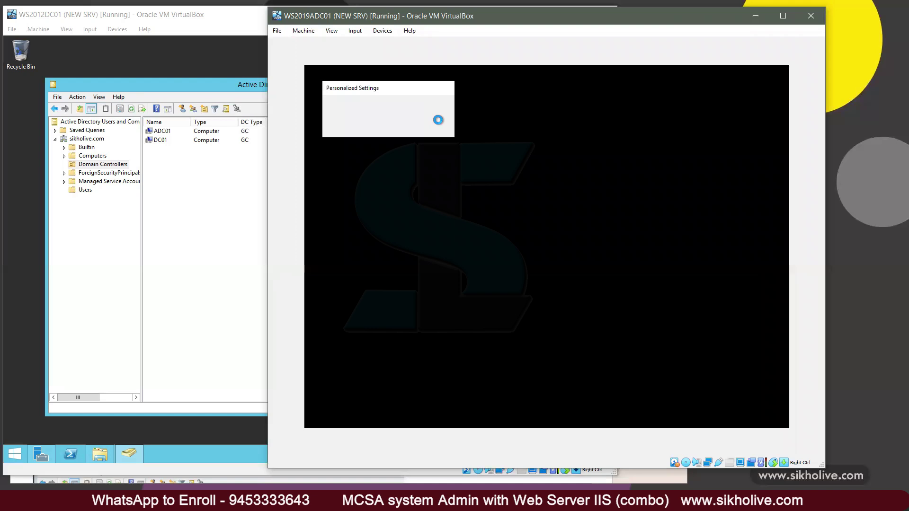
pyautogui.click(86, 190)
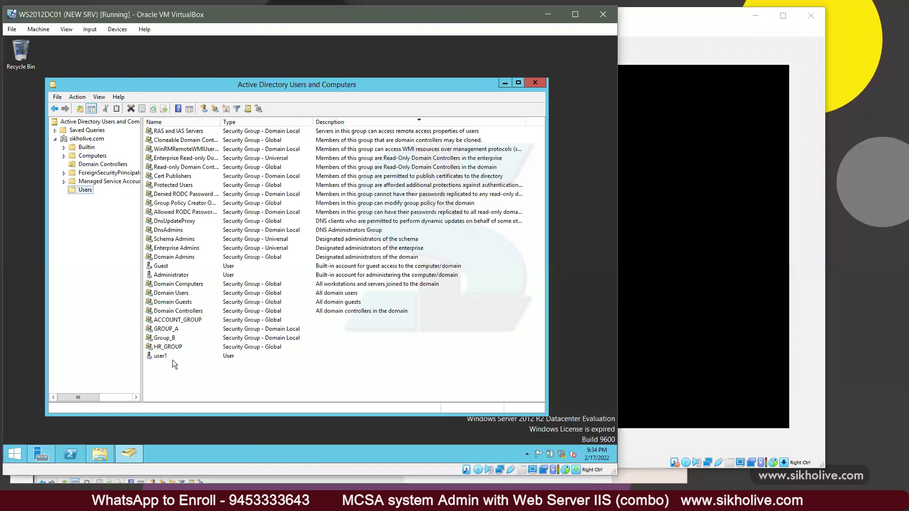
# Step: On DC01, browse user1, HR_GROUP and DnsAdmins in the Users container, then bring ADC01 forward
pyautogui.click(158, 357)
pyautogui.click(165, 347)
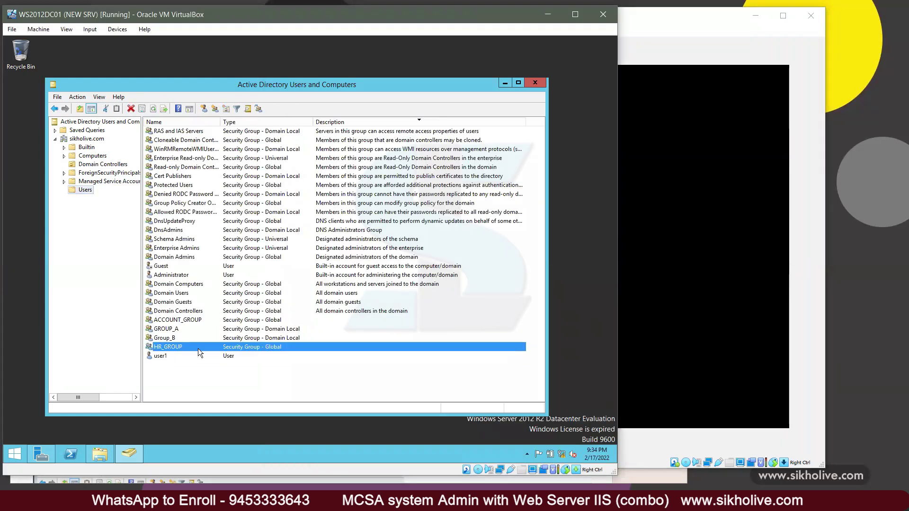
pyautogui.click(170, 230)
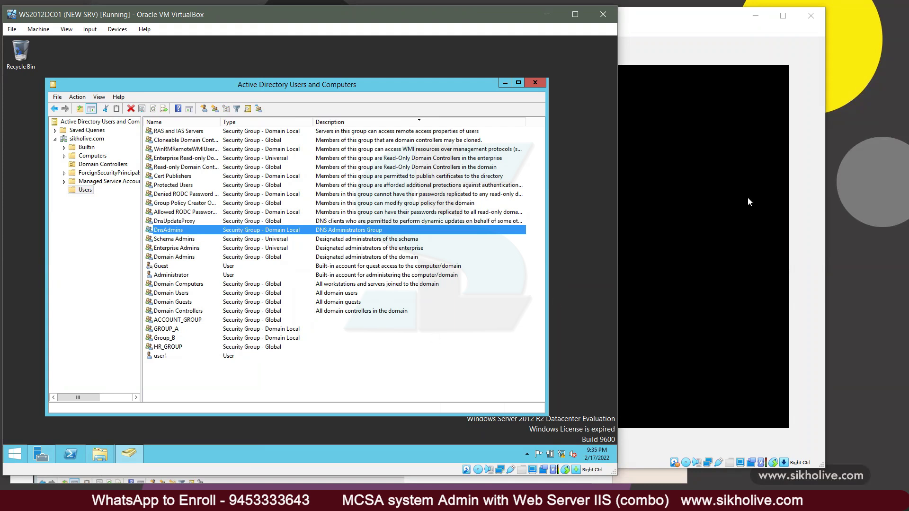
pyautogui.click(683, 28)
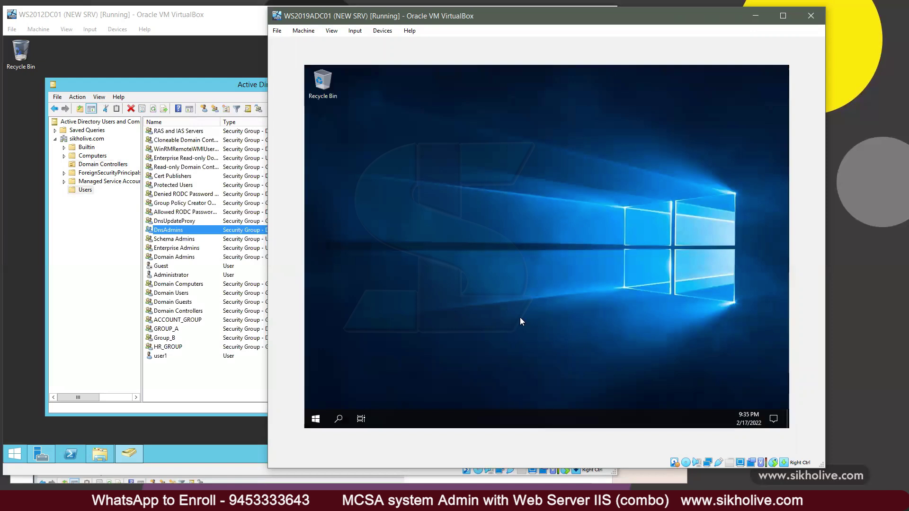
# Step: Run ncpa.cpl and review the Ethernet IPv4 settings (10.0.0.60, DNS 10.0.0.10), then close the windows
pyautogui.press('super+r')
pyautogui.write('ncpa.cpl')
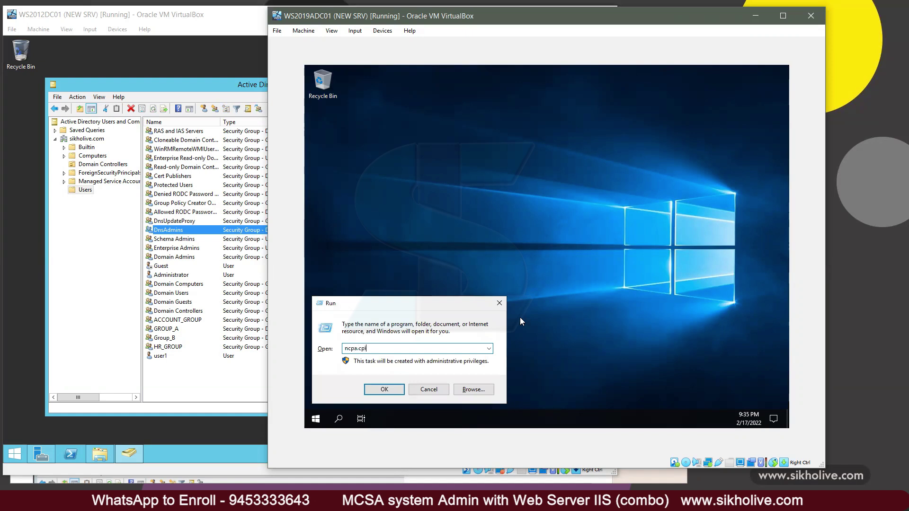
pyautogui.press('Return')
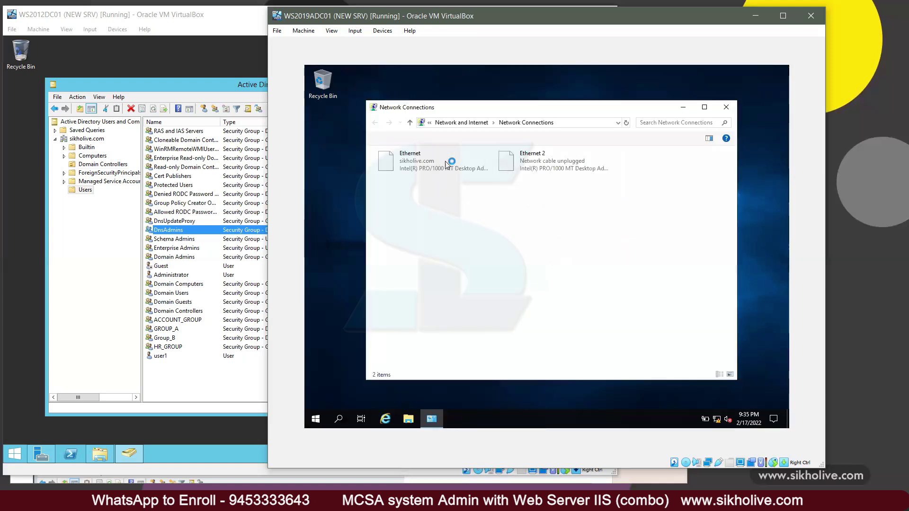
pyautogui.click(433, 169)
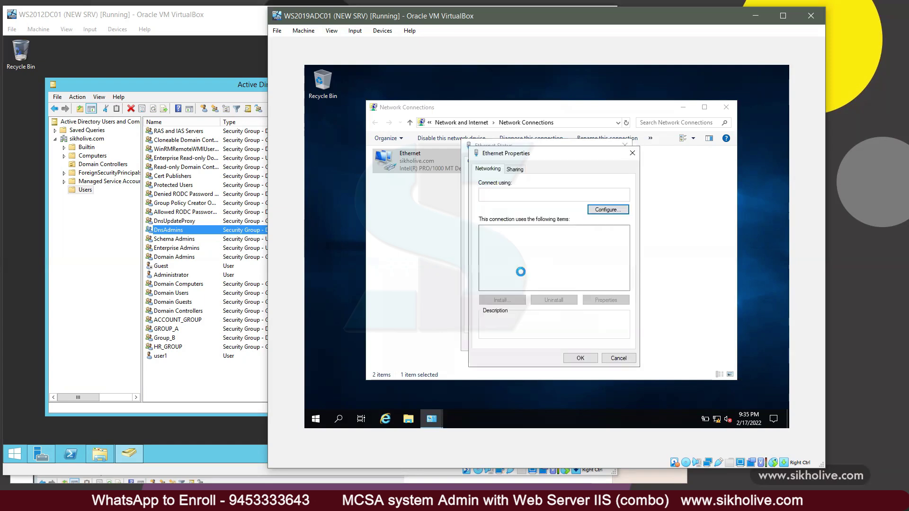
pyautogui.doubleClick(570, 256)
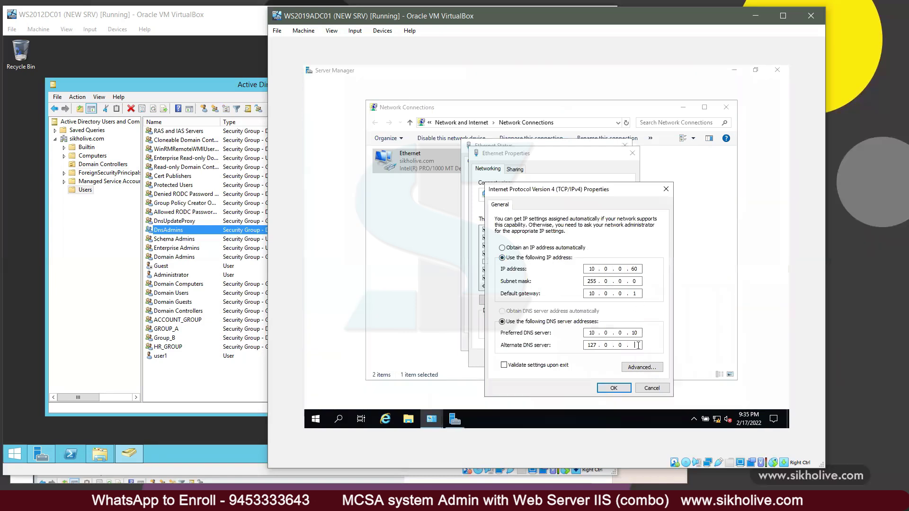
pyautogui.click(615, 389)
pyautogui.click(581, 359)
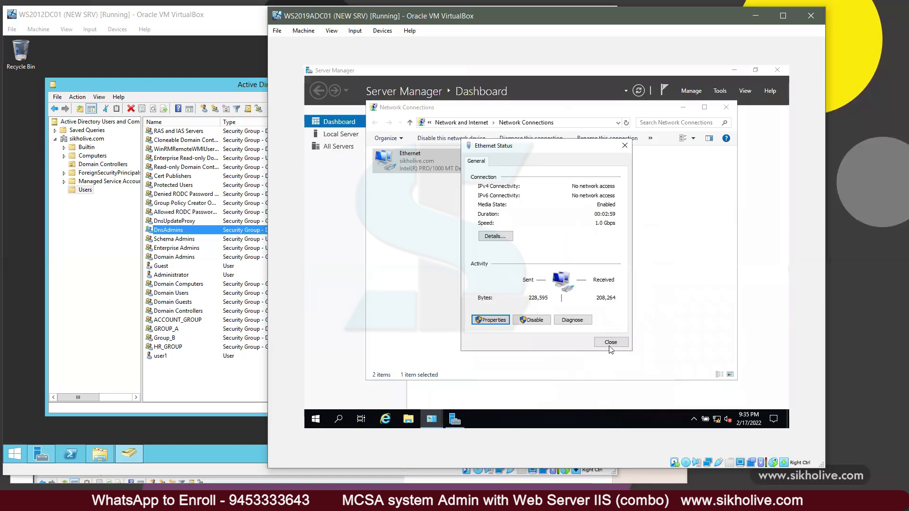
pyautogui.click(610, 346)
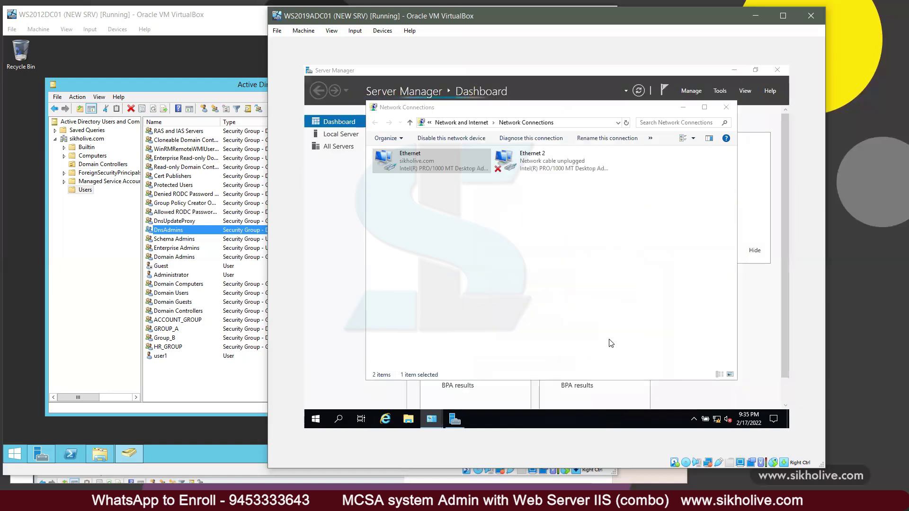
pyautogui.click(726, 108)
# Step: Launch Active Directory Users and Computers on ADC01 and check user1 and HR_GROUP in sikholive.com's Users container
pyautogui.click(720, 91)
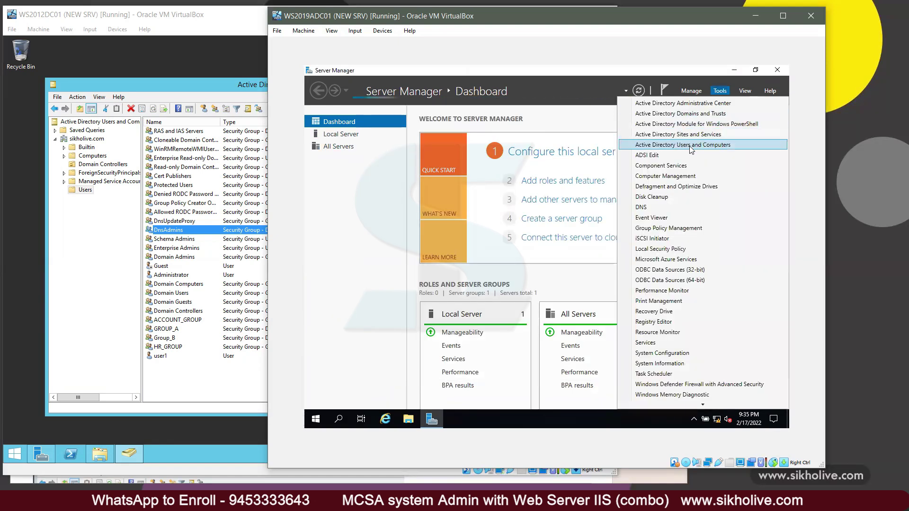
pyautogui.click(690, 146)
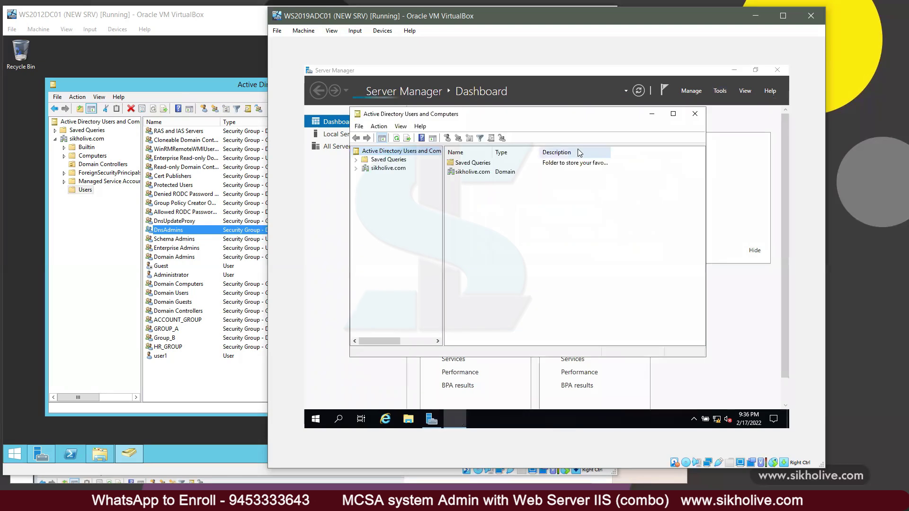
pyautogui.click(406, 171)
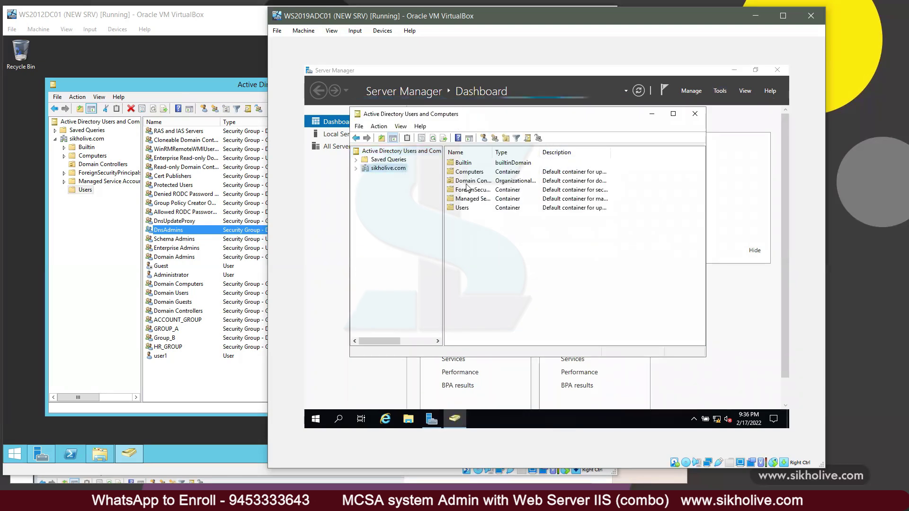
pyautogui.doubleClick(466, 208)
pyautogui.scroll(-2, 511, 267)
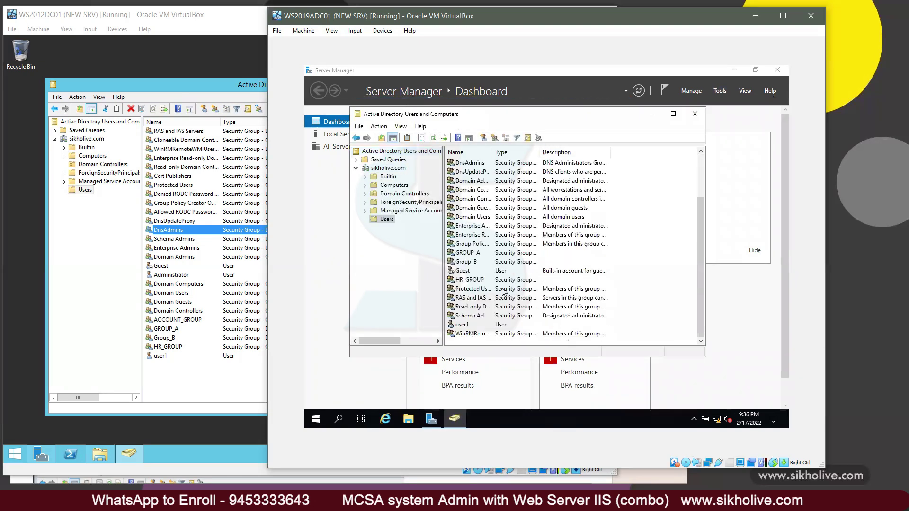
pyautogui.click(459, 325)
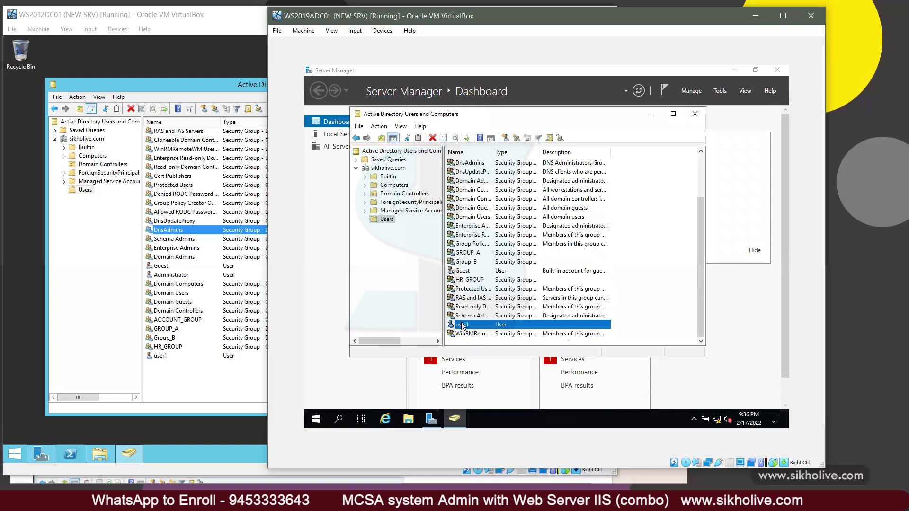
pyautogui.click(470, 282)
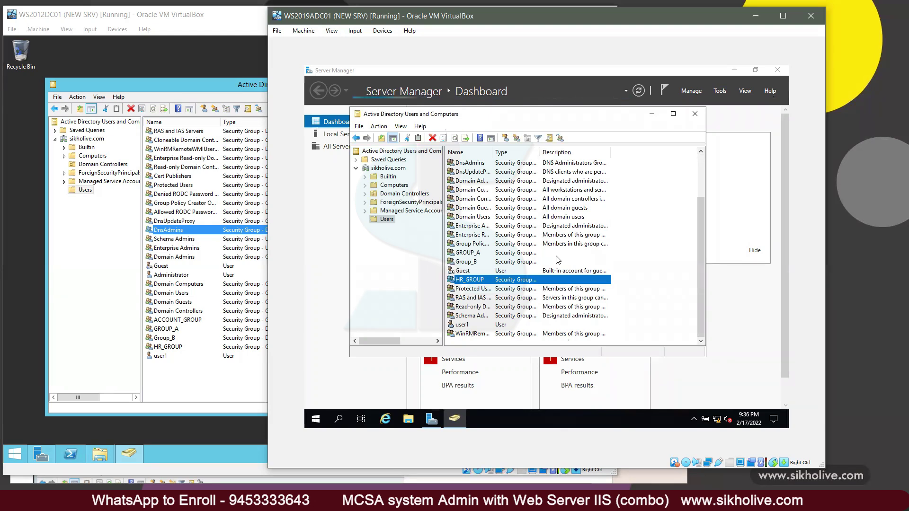
pyautogui.click(756, 22)
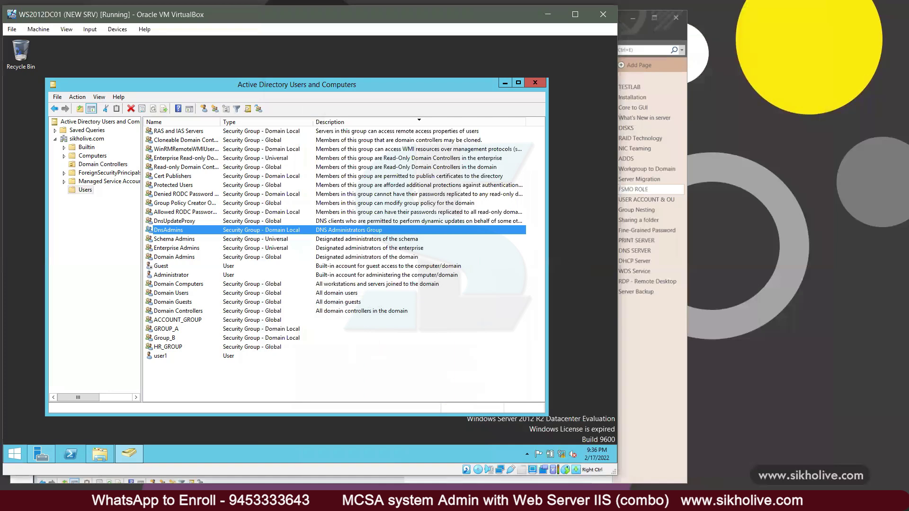
pyautogui.click(365, 466)
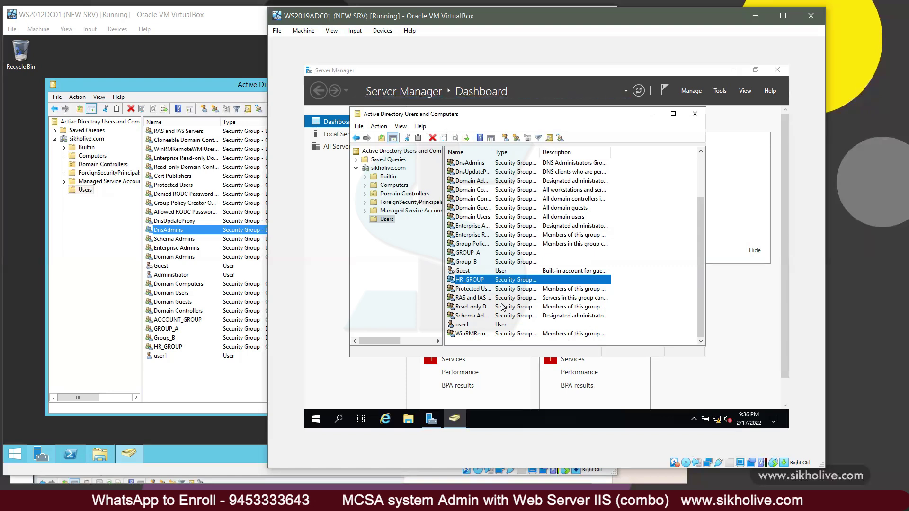
# Step: Check sikholive.com's Operations Masters on ADC01, confirming DC01 holds the RID, PDC and Infrastructure roles
pyautogui.click(383, 168)
pyautogui.rightClick(383, 168)
pyautogui.click(426, 226)
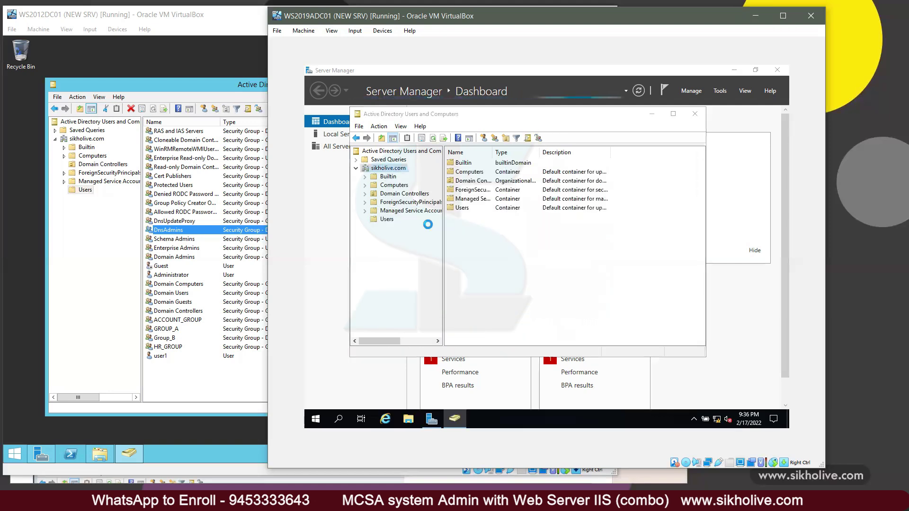
pyautogui.moveTo(499, 192); pyautogui.dragTo(444, 194)
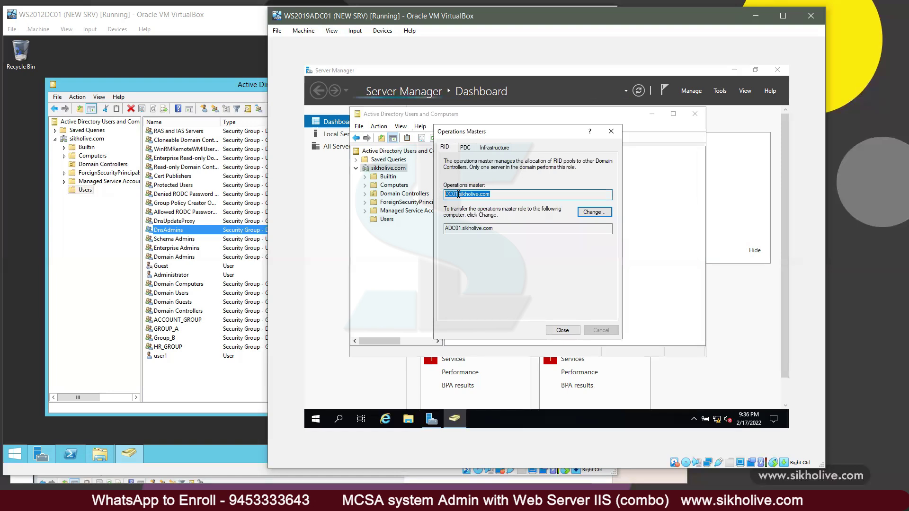
pyautogui.click(465, 149)
pyautogui.click(486, 149)
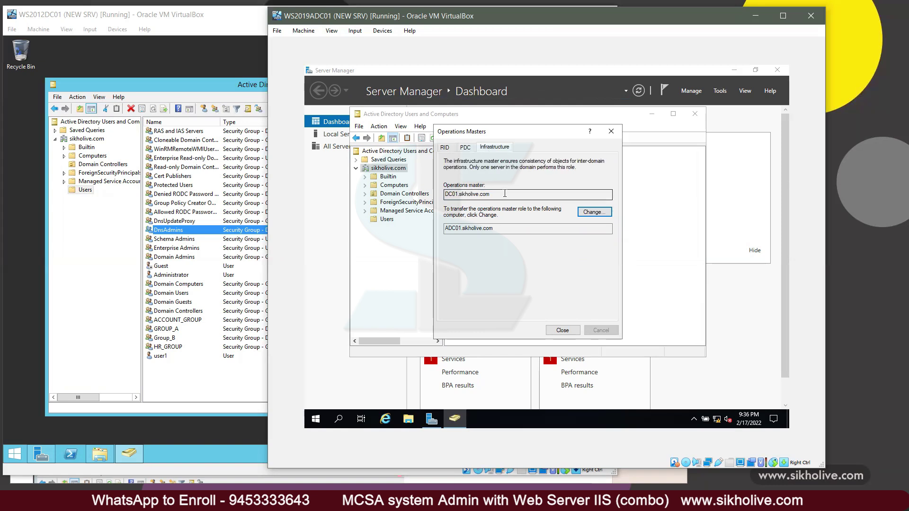
pyautogui.click(445, 148)
pyautogui.click(610, 132)
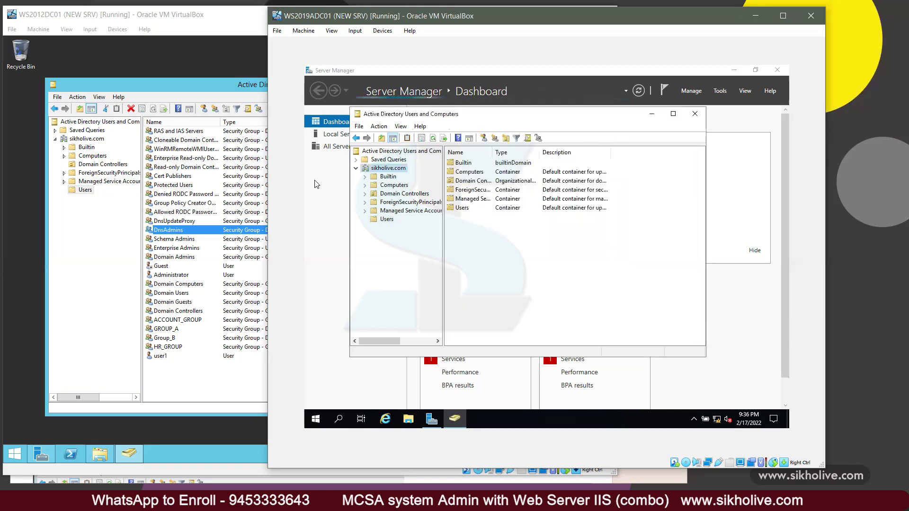
pyautogui.click(180, 455)
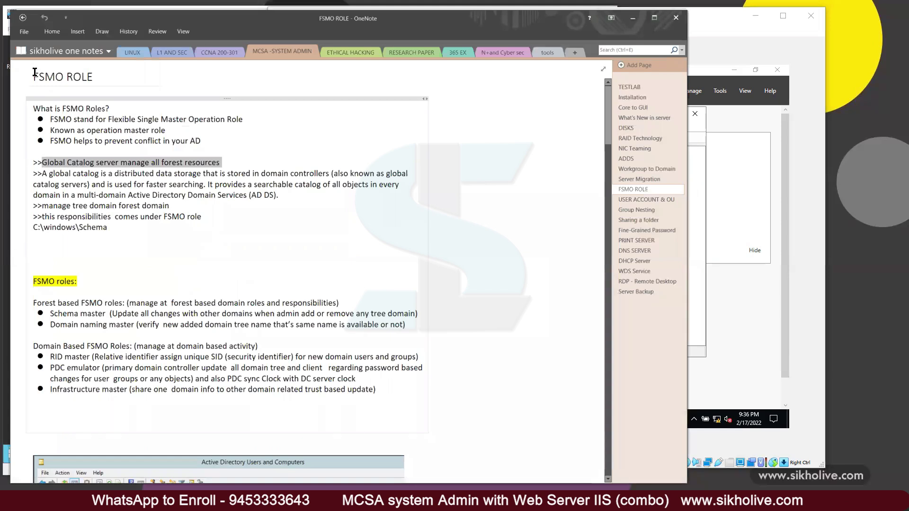
pyautogui.click(47, 162)
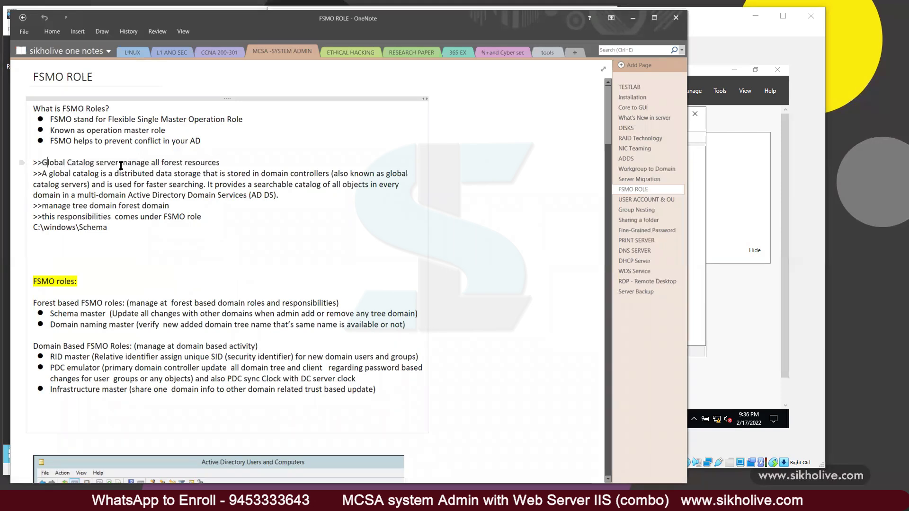
pyautogui.moveTo(42, 176); pyautogui.dragTo(329, 175)
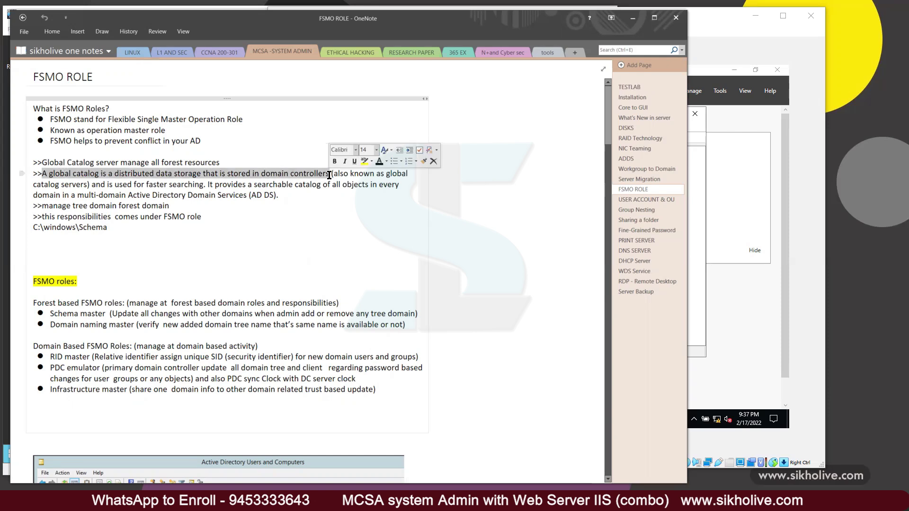
pyautogui.click(341, 174)
pyautogui.moveTo(339, 174); pyautogui.dragTo(400, 173)
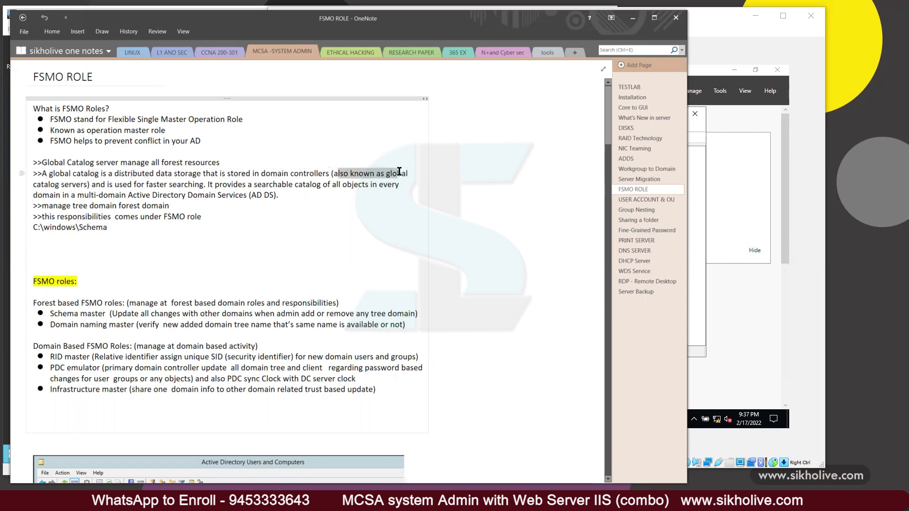
pyautogui.moveTo(86, 184); pyautogui.dragTo(41, 174)
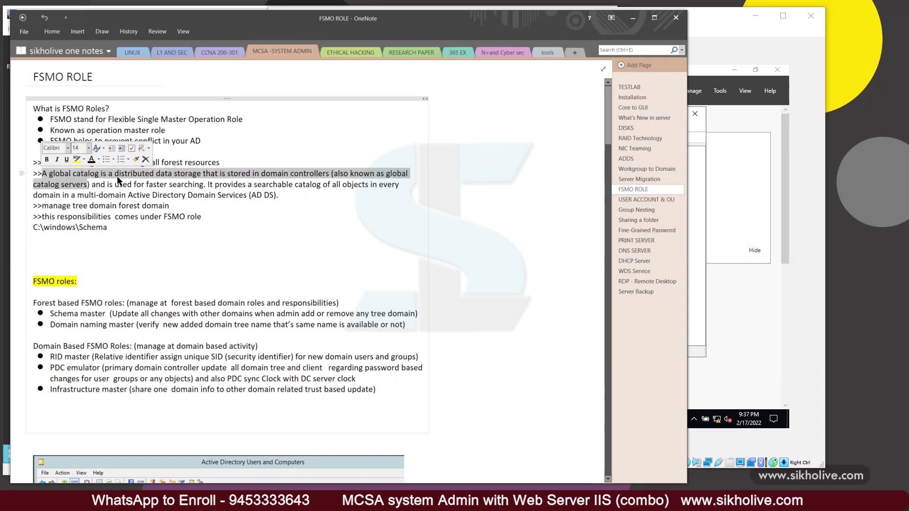
pyautogui.click(100, 188)
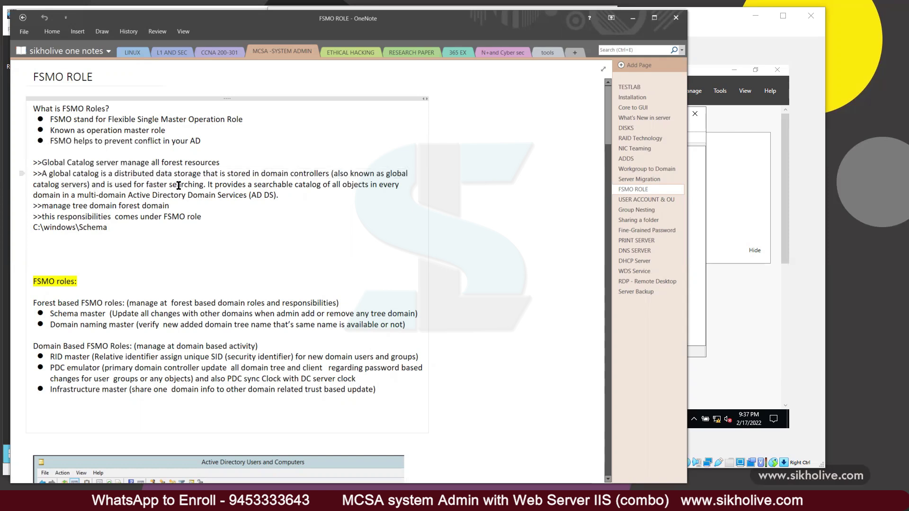
pyautogui.moveTo(205, 185); pyautogui.dragTo(35, 162)
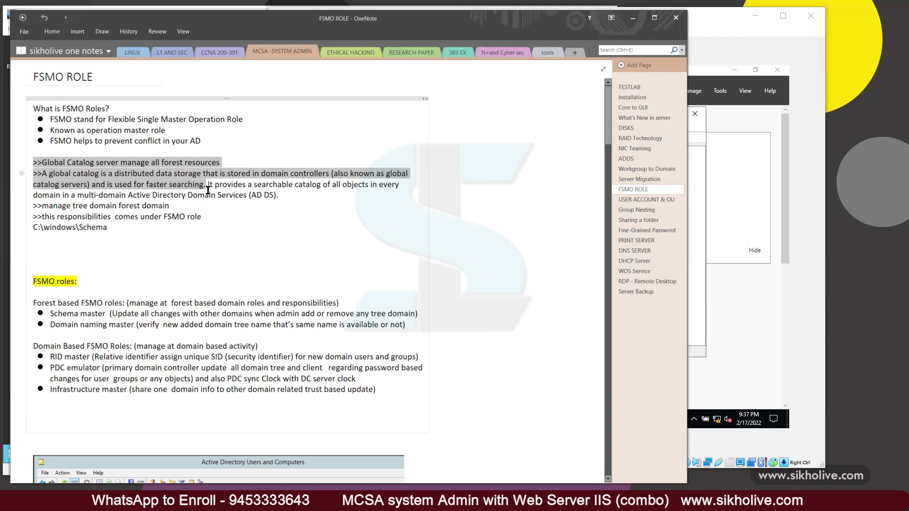
pyautogui.click(213, 185)
# Step: Select the searchable catalog, AD DS, and manage tree/domain/forest lines in the notes while explaining
pyautogui.moveTo(208, 184); pyautogui.dragTo(399, 187)
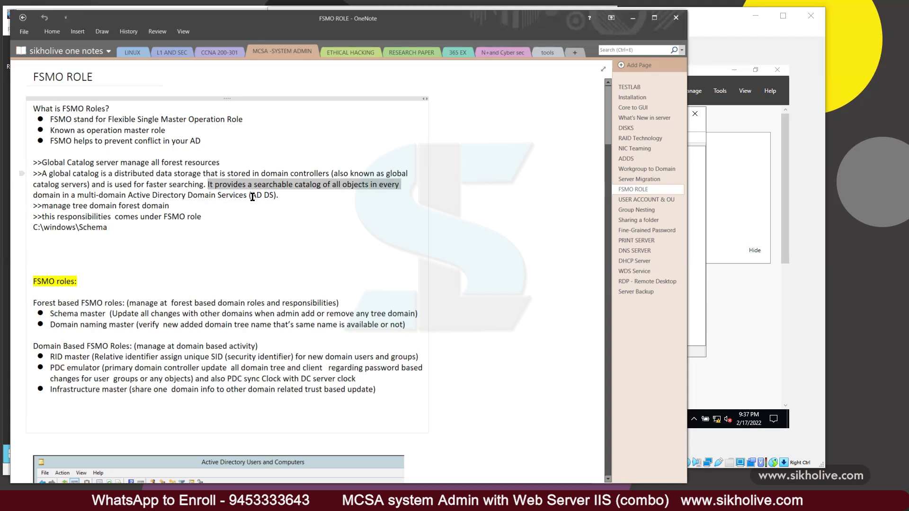
pyautogui.click(278, 196)
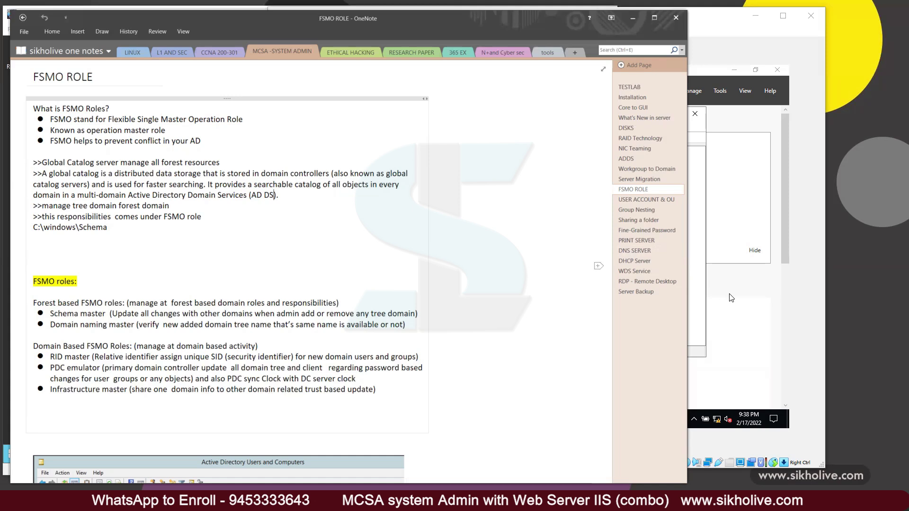
pyautogui.moveTo(280, 195); pyautogui.dragTo(33, 164)
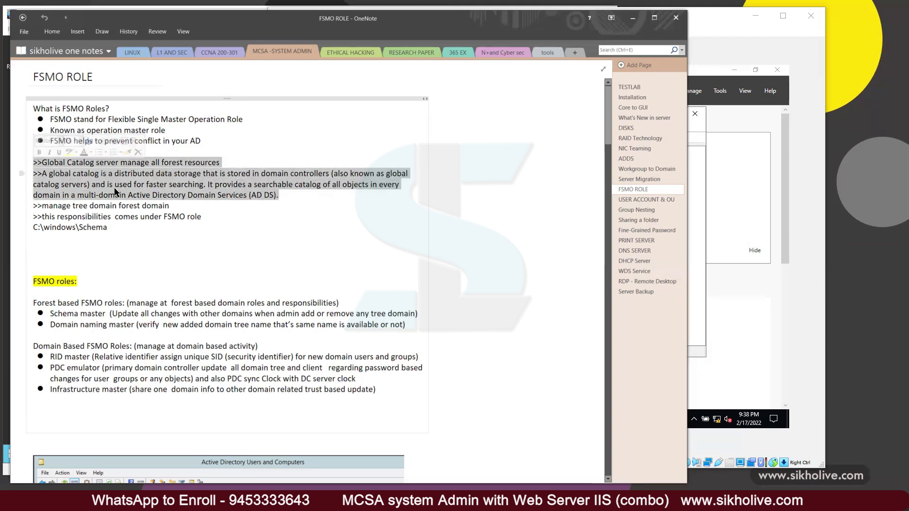
pyautogui.click(44, 207)
pyautogui.moveTo(105, 205); pyautogui.dragTo(33, 204)
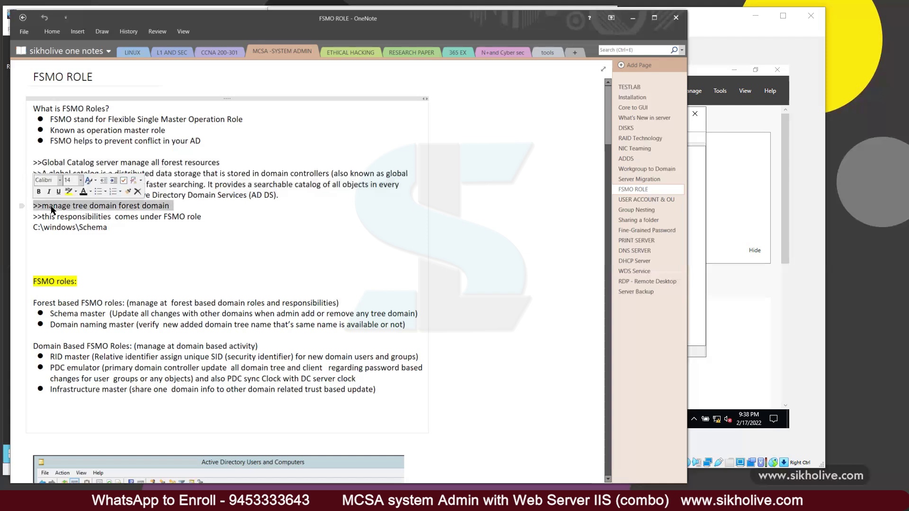
pyautogui.click(84, 207)
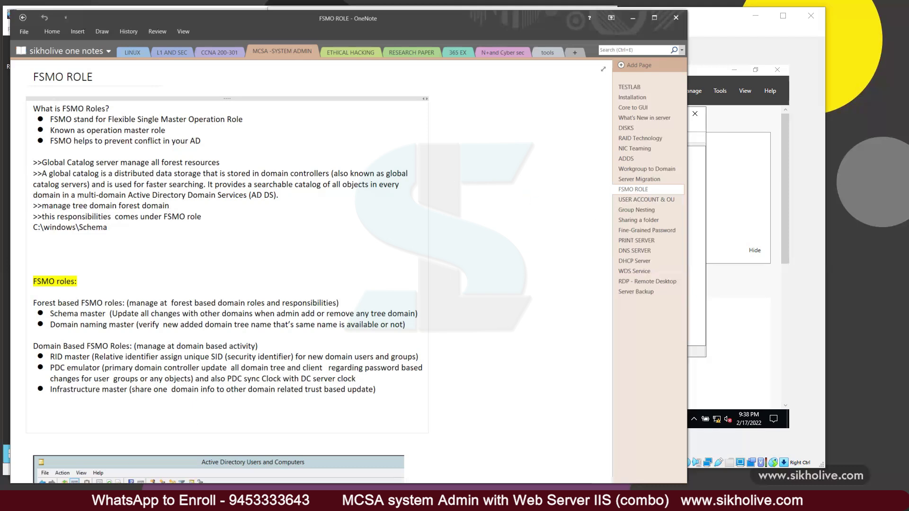
# Step: Minimize VirtualBox Manager and bring the ADC01 virtual machine window forward
pyautogui.hotkey('alt', 'Tab')
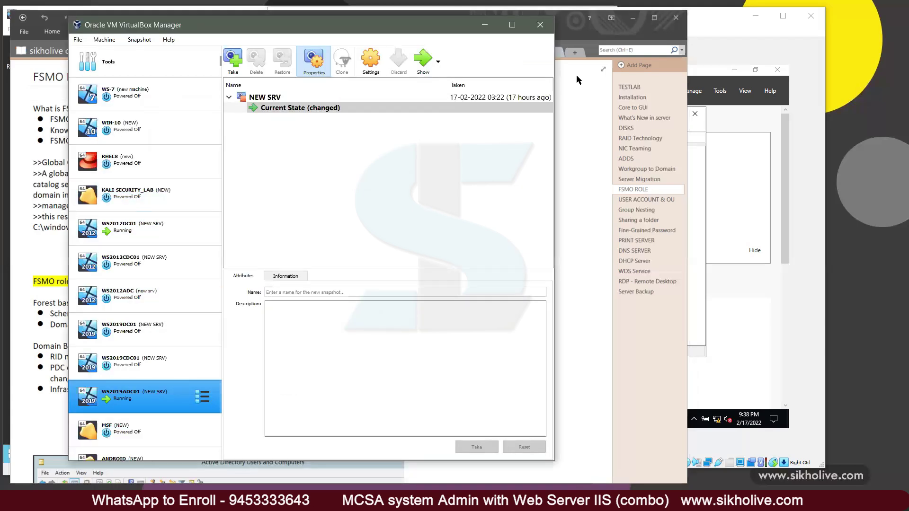
pyautogui.click(485, 25)
pyautogui.click(703, 20)
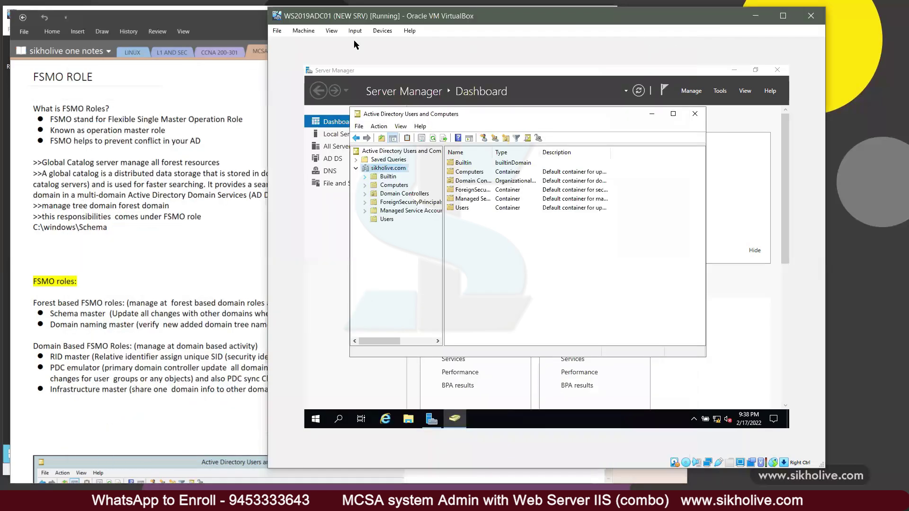
# Step: Show sikholive.com's containers on DC01, then return to the FSMO ROLE notes at the C:\windows\Schema line
pyautogui.click(200, 20)
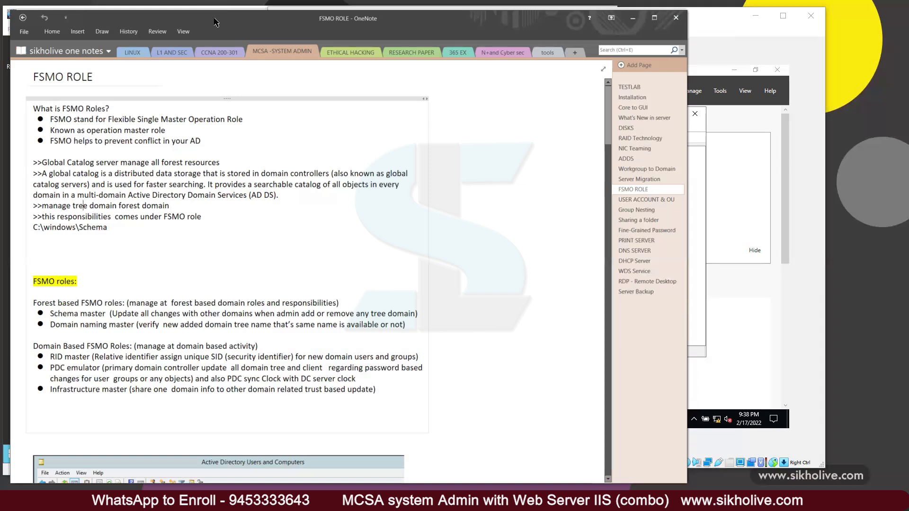
pyautogui.moveTo(214, 21); pyautogui.dragTo(218, 28)
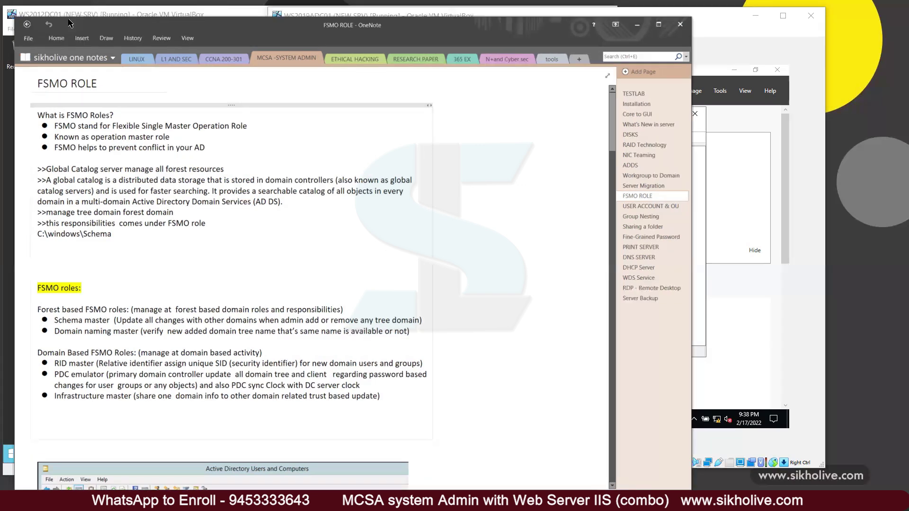
pyautogui.click(14, 14)
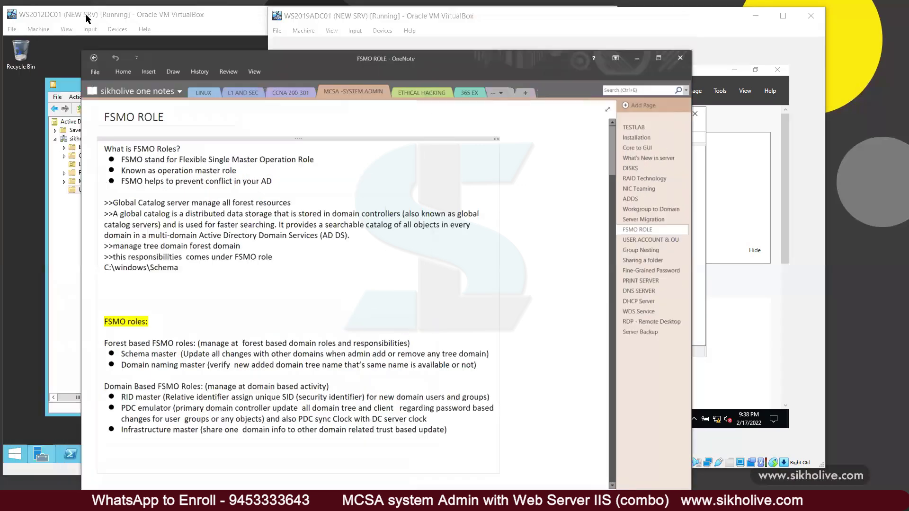
pyautogui.click(86, 139)
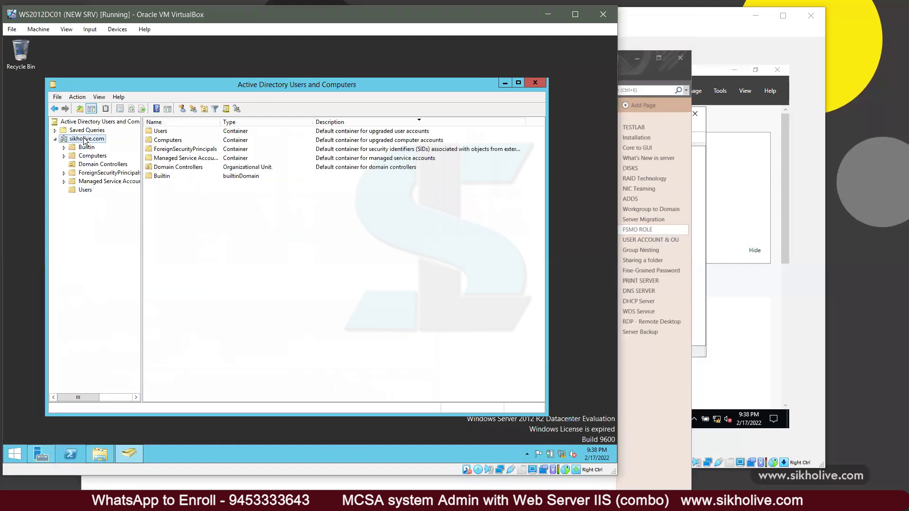
pyautogui.click(715, 74)
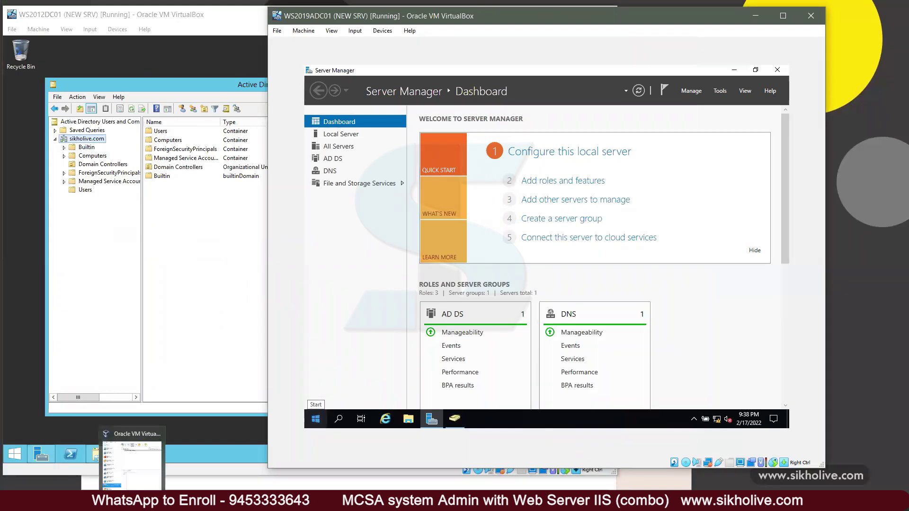
pyautogui.moveTo(342, 502)
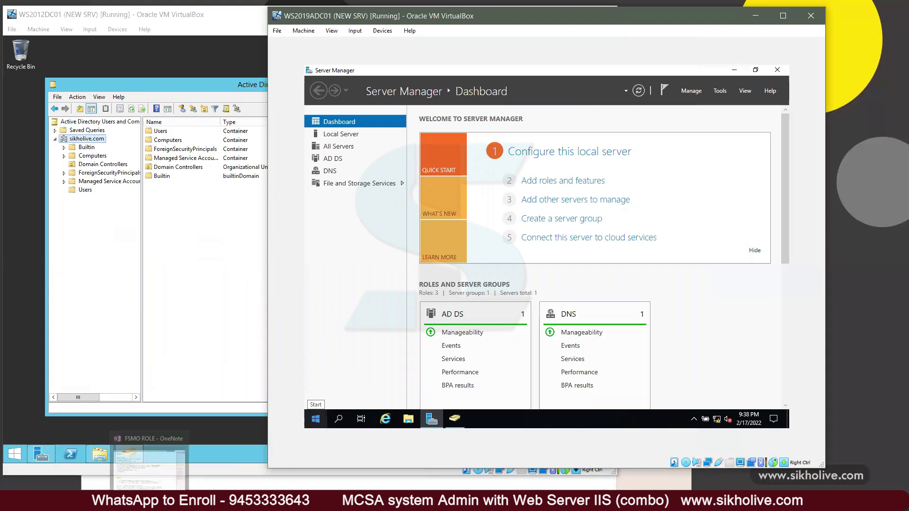
pyautogui.click(149, 502)
pyautogui.click(182, 266)
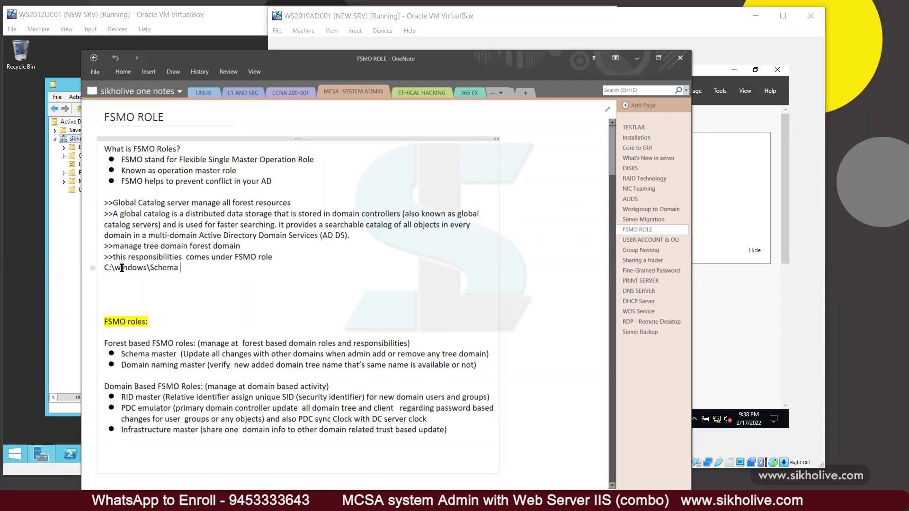
pyautogui.moveTo(115, 268)
pyautogui.mouseDown()
pyautogui.moveTo(182, 269)
pyautogui.moveTo(106, 268)
pyautogui.mouseUp()
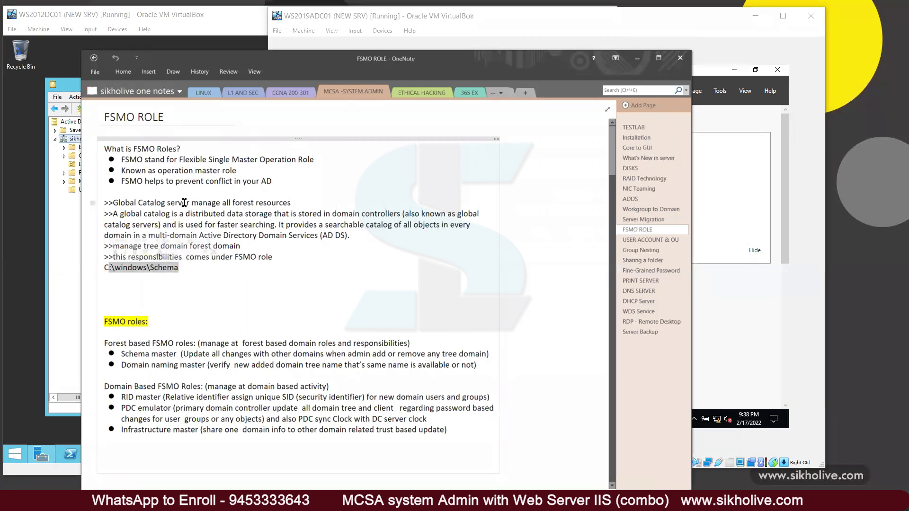
pyautogui.click(174, 269)
pyautogui.moveTo(177, 269); pyautogui.dragTo(106, 264)
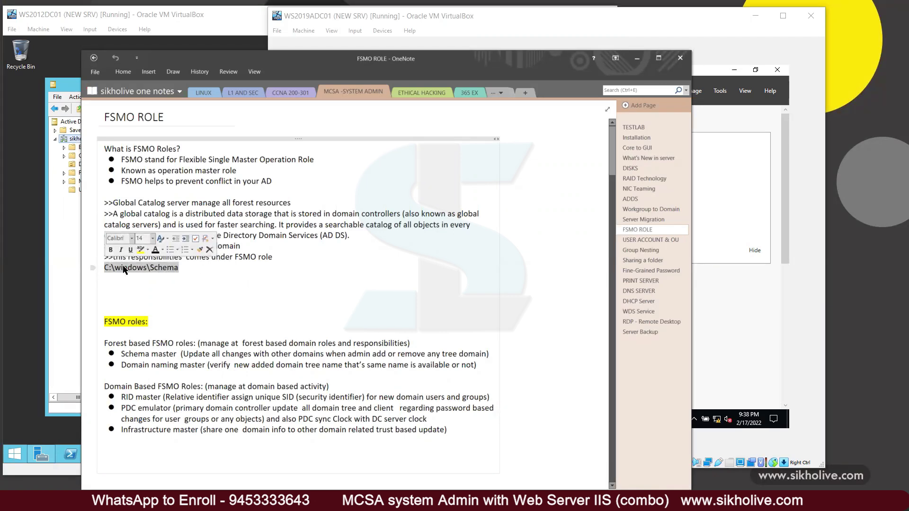
pyautogui.click(178, 268)
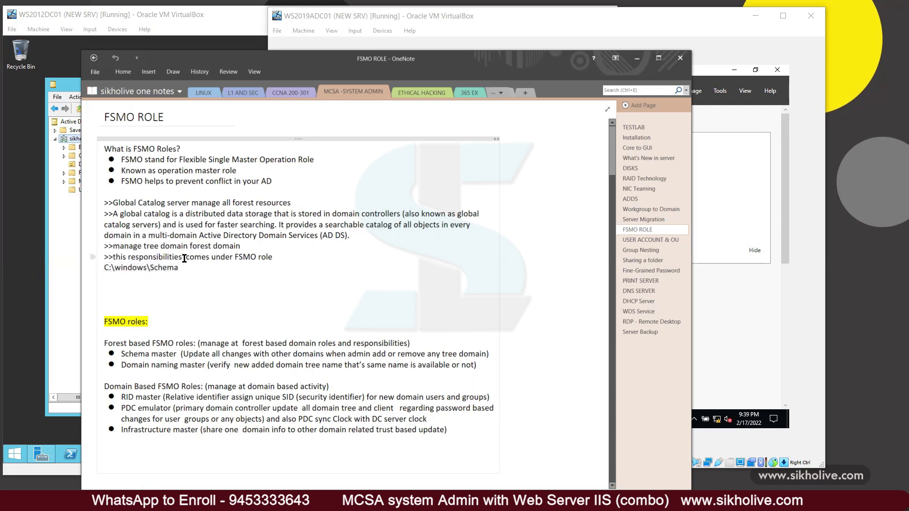
pyautogui.moveTo(274, 258); pyautogui.dragTo(125, 199)
pyautogui.click(129, 203)
pyautogui.moveTo(274, 258); pyautogui.dragTo(109, 224)
pyautogui.scroll(-2, 148, 289)
pyautogui.click(146, 226)
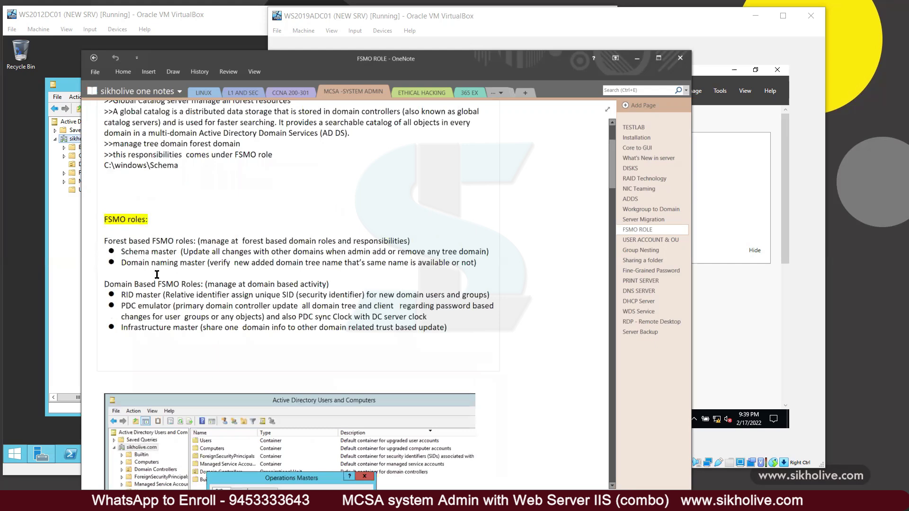
pyautogui.moveTo(122, 252); pyautogui.dragTo(175, 250)
pyautogui.moveTo(122, 263); pyautogui.dragTo(205, 263)
pyautogui.moveTo(121, 294); pyautogui.dragTo(171, 306)
pyautogui.moveTo(122, 327); pyautogui.dragTo(197, 327)
pyautogui.moveTo(122, 251); pyautogui.dragTo(176, 252)
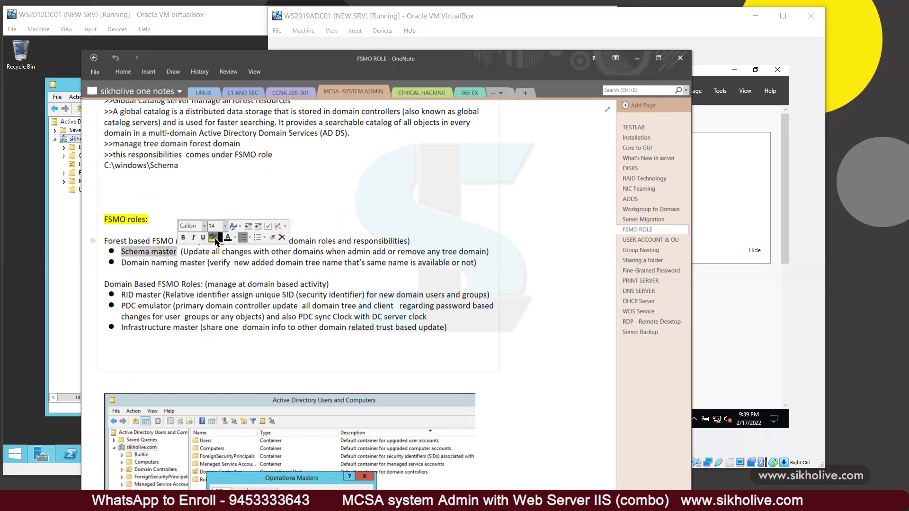
# Step: Highlight Schema master, Domain naming master, RID master, PDC emulator and Infrastructure master in yellow
pyautogui.click(213, 238)
pyautogui.moveTo(121, 262); pyautogui.dragTo(206, 263)
pyautogui.click(242, 250)
pyautogui.moveTo(122, 294)
pyautogui.mouseDown()
pyautogui.moveTo(180, 294)
pyautogui.moveTo(161, 295)
pyautogui.moveTo(197, 329)
pyautogui.mouseUp()
pyautogui.click(196, 281)
pyautogui.click(205, 299)
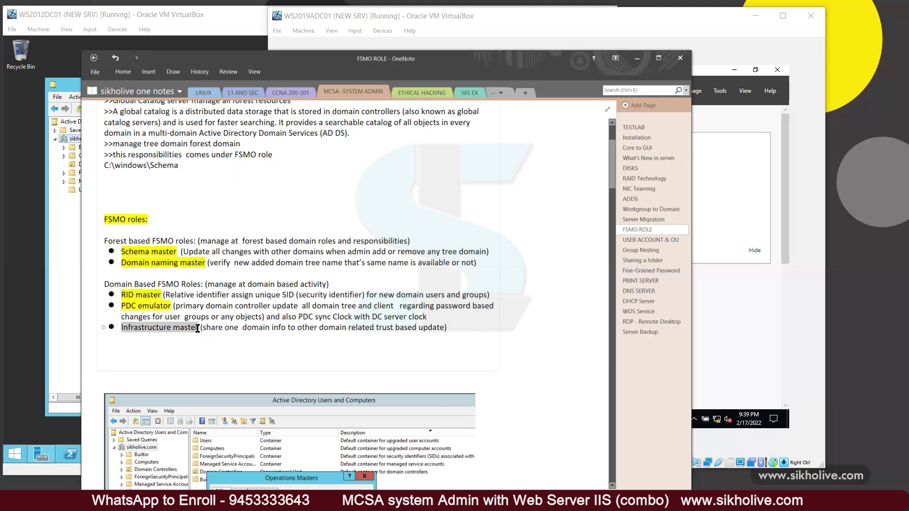
pyautogui.click(236, 316)
# Step: Select the Forest based and Domain Based role lines, then place the cursor after Domain naming master
pyautogui.click(193, 209)
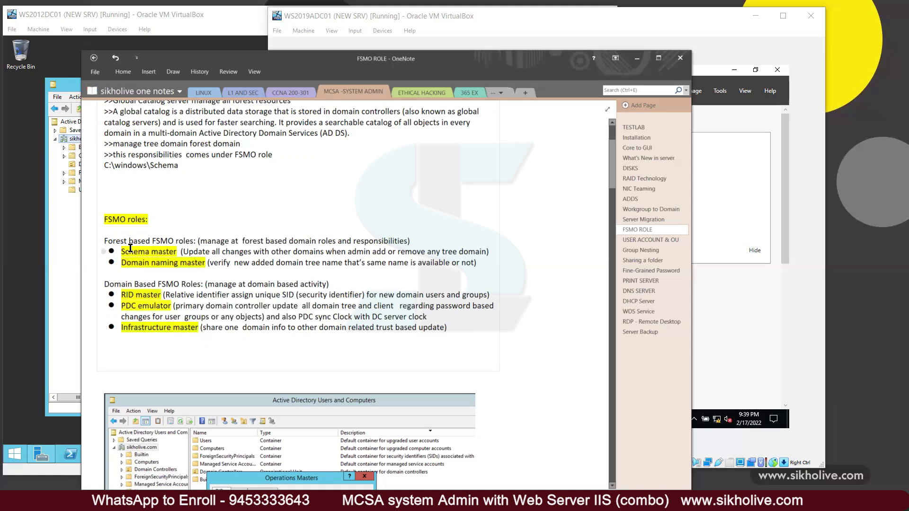
pyautogui.tripleClick(106, 240)
pyautogui.moveTo(105, 284); pyautogui.dragTo(335, 289)
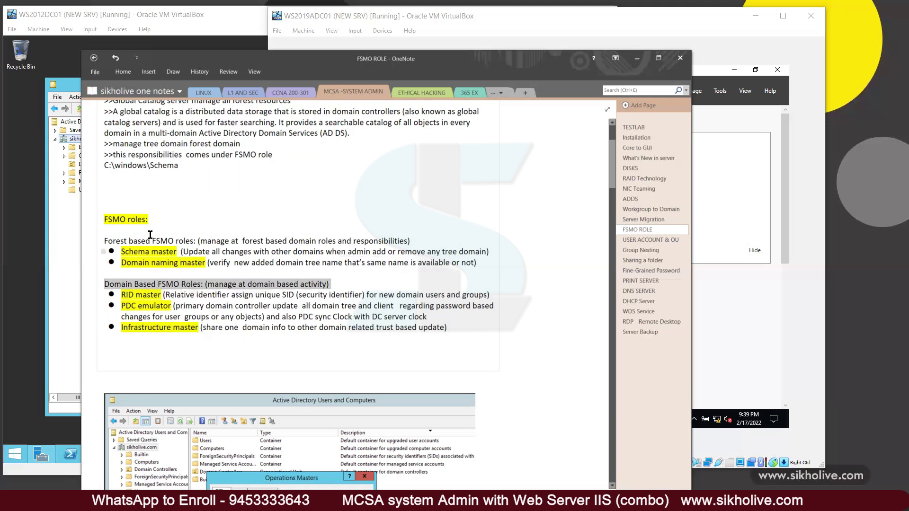
pyautogui.click(129, 229)
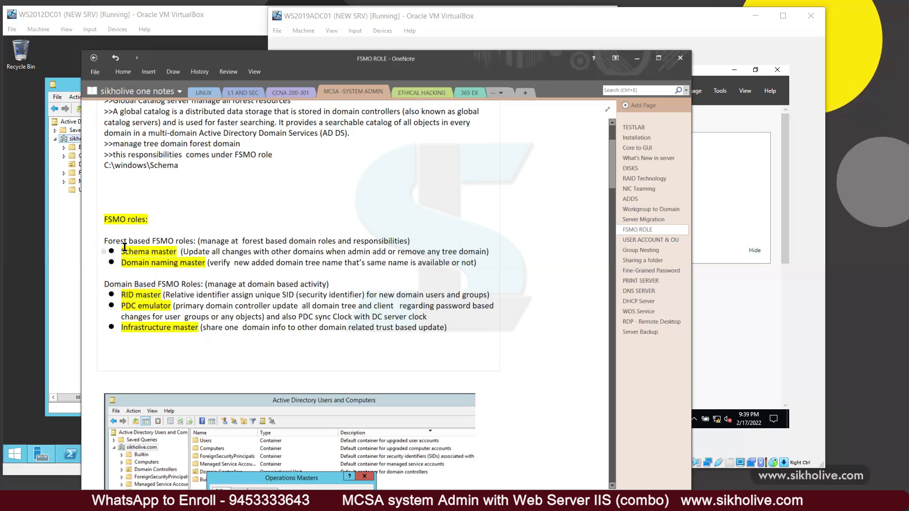
pyautogui.moveTo(121, 252); pyautogui.dragTo(176, 252)
pyautogui.moveTo(121, 263); pyautogui.dragTo(207, 263)
pyautogui.click(206, 274)
pyautogui.write('-DNM')
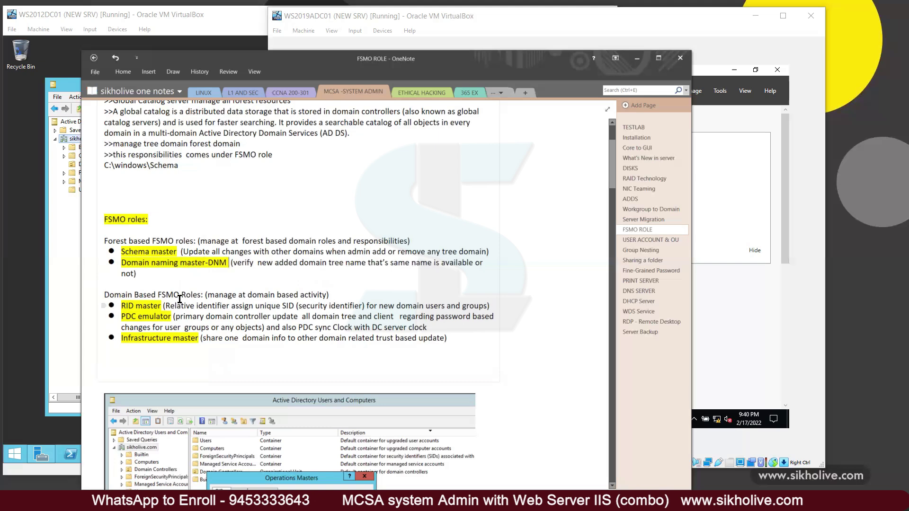
pyautogui.moveTo(123, 307); pyautogui.dragTo(161, 306)
pyautogui.moveTo(182, 252); pyautogui.dragTo(491, 255)
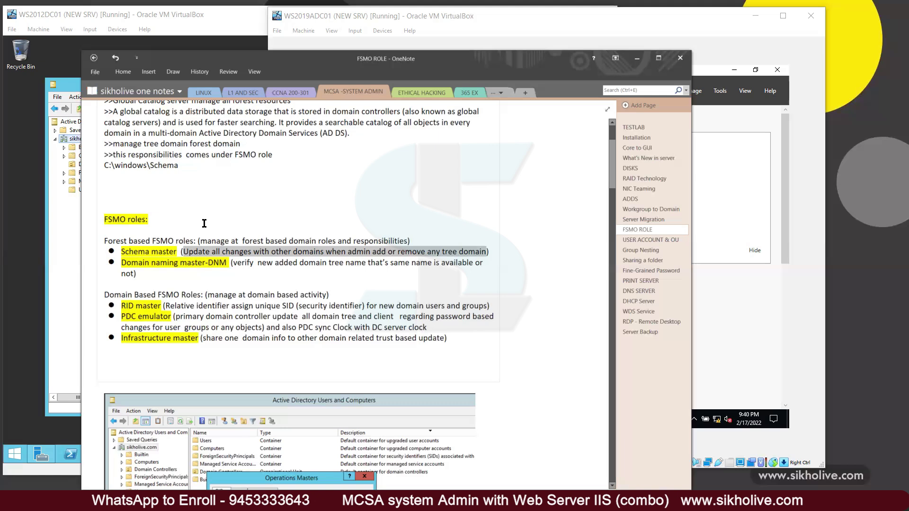
pyautogui.click(185, 251)
pyautogui.moveTo(185, 251); pyautogui.dragTo(491, 253)
pyautogui.moveTo(124, 253); pyautogui.dragTo(178, 258)
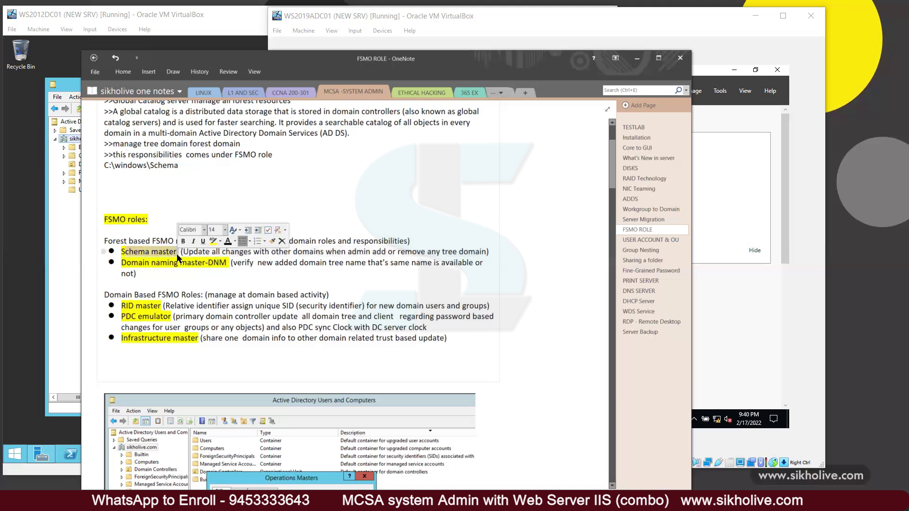
pyautogui.click(179, 258)
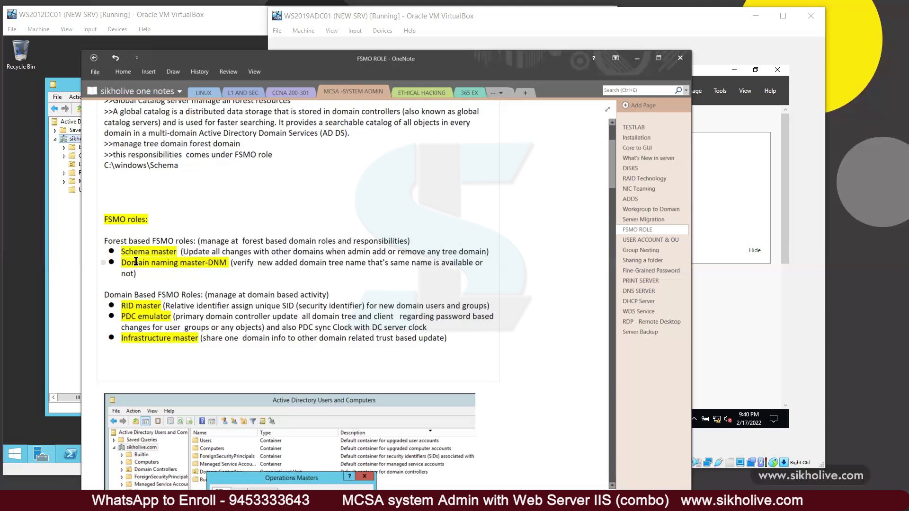
pyautogui.moveTo(122, 263); pyautogui.dragTo(203, 265)
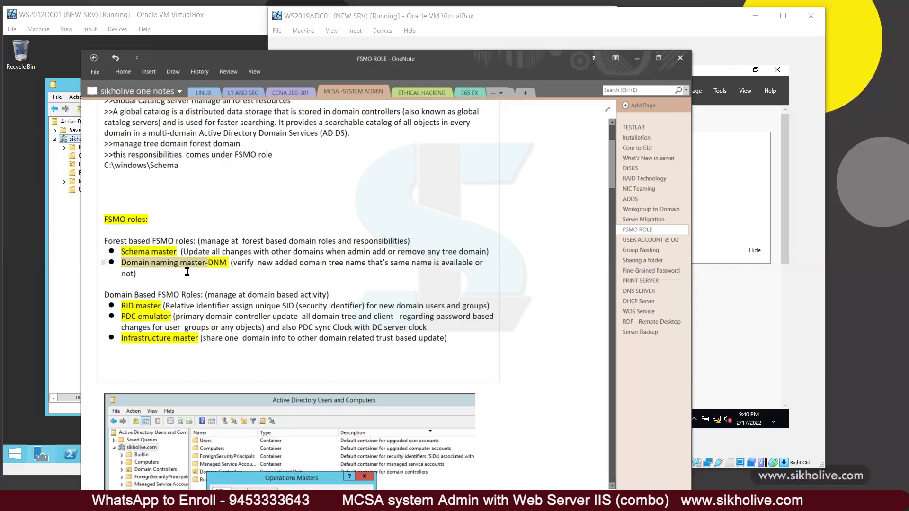
pyautogui.moveTo(235, 263); pyautogui.dragTo(481, 266)
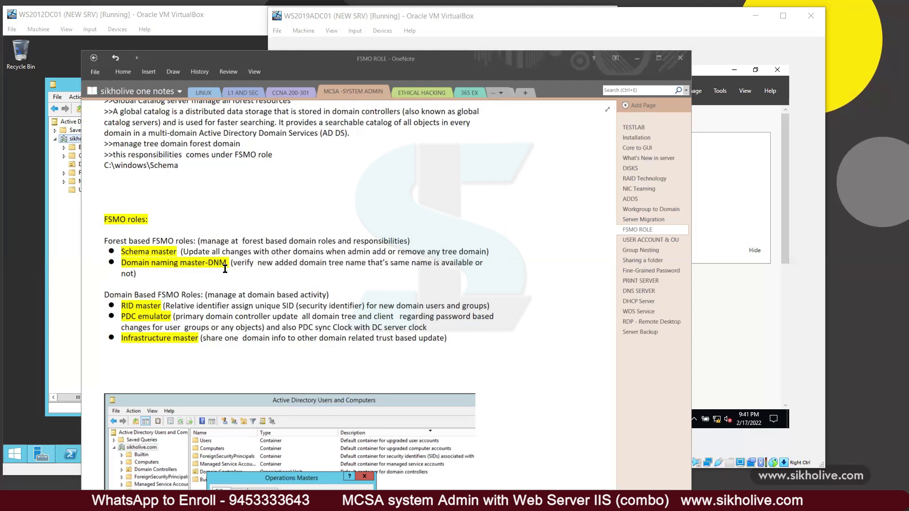
pyautogui.click(368, 266)
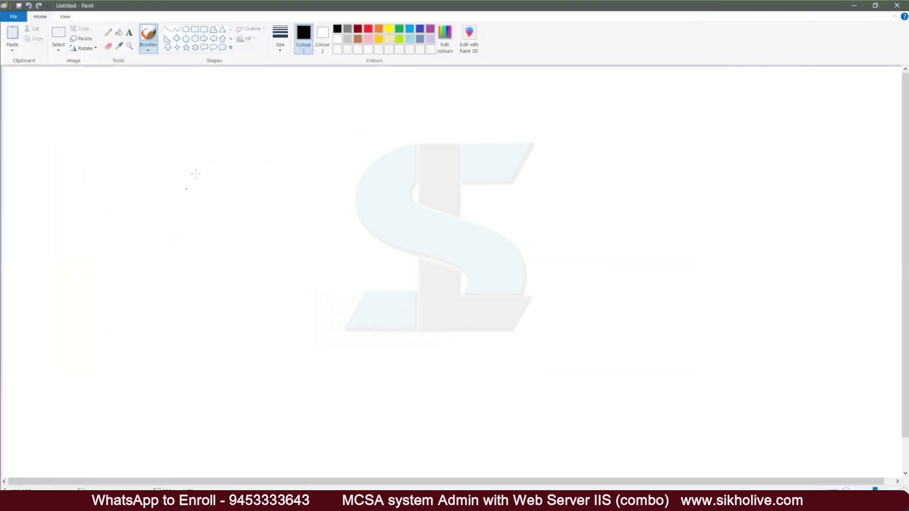
# Step: Draw the main server box and handwrite sikholive.com beside it
pyautogui.moveTo(169, 168)
pyautogui.mouseDown()
pyautogui.moveTo(202, 190)
pyautogui.moveTo(220, 180)
pyautogui.mouseUp()
pyautogui.moveTo(231, 172); pyautogui.dragTo(234, 176)
pyautogui.moveTo(231, 163); pyautogui.dragTo(235, 167)
pyautogui.moveTo(236, 161); pyautogui.dragTo(265, 166)
pyautogui.moveTo(266, 165); pyautogui.dragTo(283, 157)
pyautogui.moveTo(282, 158); pyautogui.dragTo(327, 137)
pyautogui.click(300, 152)
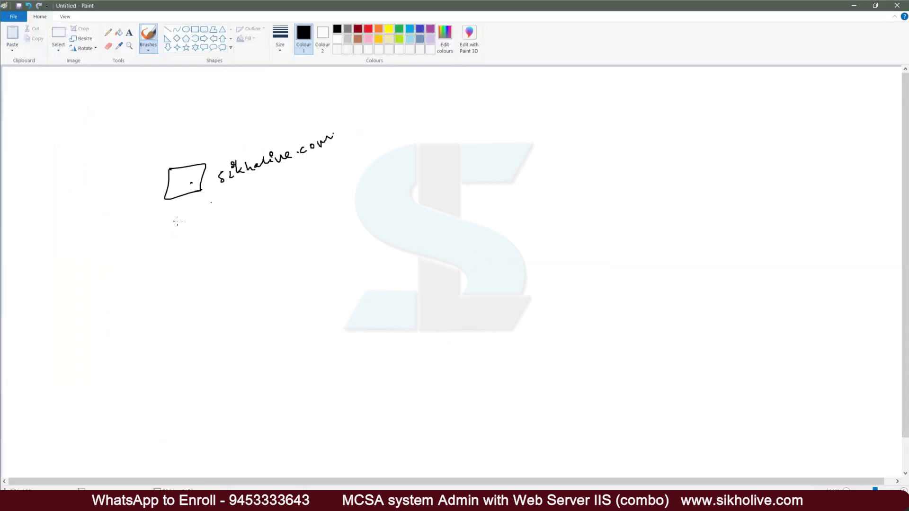
# Step: Draw an arrow to a second server box below, write its name and label it Tree
pyautogui.moveTo(173, 202)
pyautogui.mouseDown()
pyautogui.moveTo(136, 322)
pyautogui.moveTo(145, 316)
pyautogui.mouseUp()
pyautogui.moveTo(136, 351)
pyautogui.mouseDown()
pyautogui.moveTo(136, 362)
pyautogui.moveTo(175, 350)
pyautogui.moveTo(186, 332)
pyautogui.moveTo(198, 341)
pyautogui.moveTo(228, 313)
pyautogui.moveTo(279, 309)
pyautogui.mouseUp()
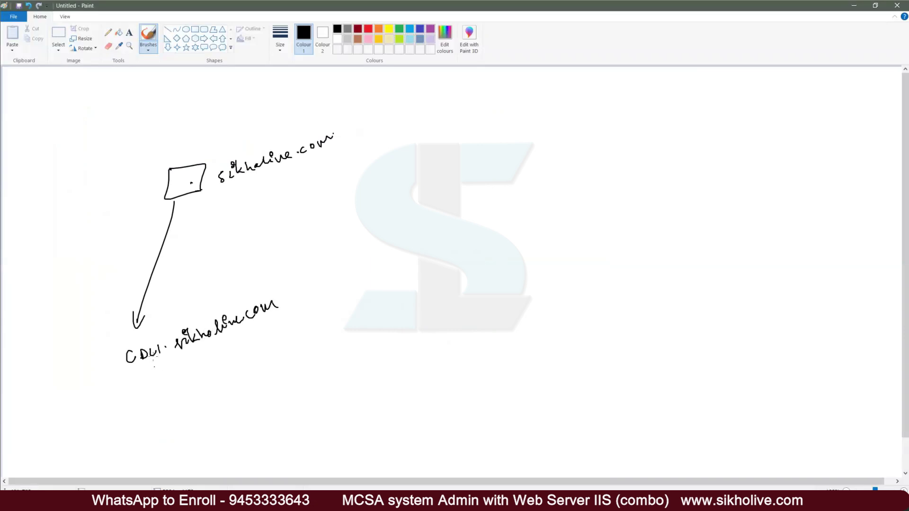
pyautogui.moveTo(127, 374); pyautogui.dragTo(187, 349)
pyautogui.moveTo(88, 336); pyautogui.dragTo(109, 364)
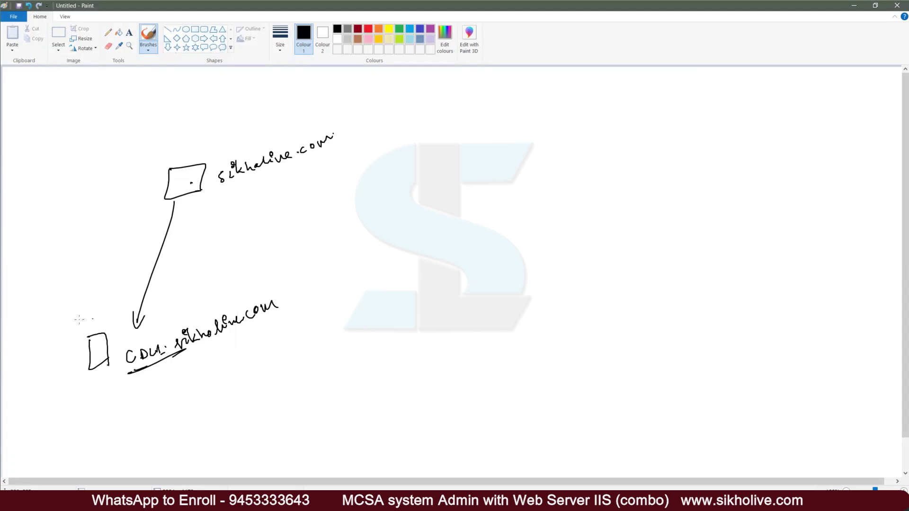
pyautogui.moveTo(89, 318); pyautogui.dragTo(98, 312)
# Step: Draw a line to a Site B server, label Site A and Site B, and name the Site B server
pyautogui.moveTo(205, 190); pyautogui.dragTo(439, 264)
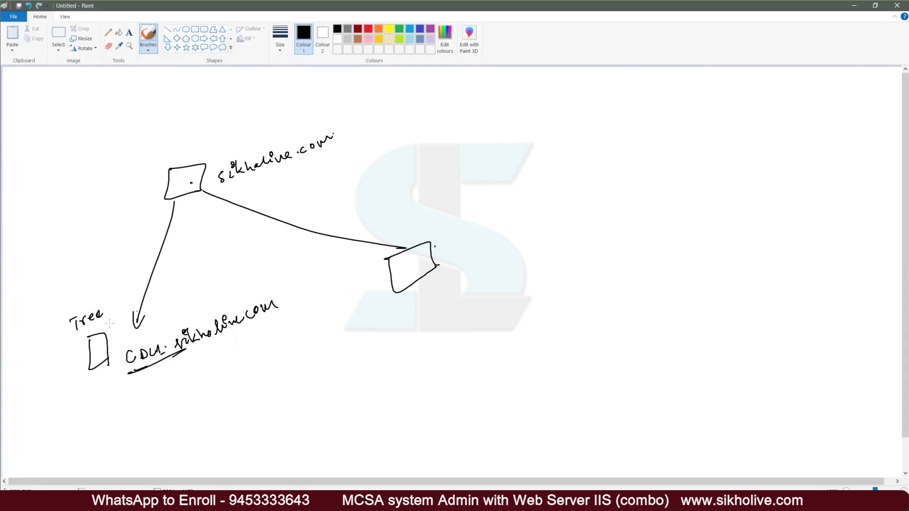
pyautogui.moveTo(75, 291)
pyautogui.mouseDown()
pyautogui.moveTo(113, 284)
pyautogui.moveTo(90, 292)
pyautogui.mouseUp()
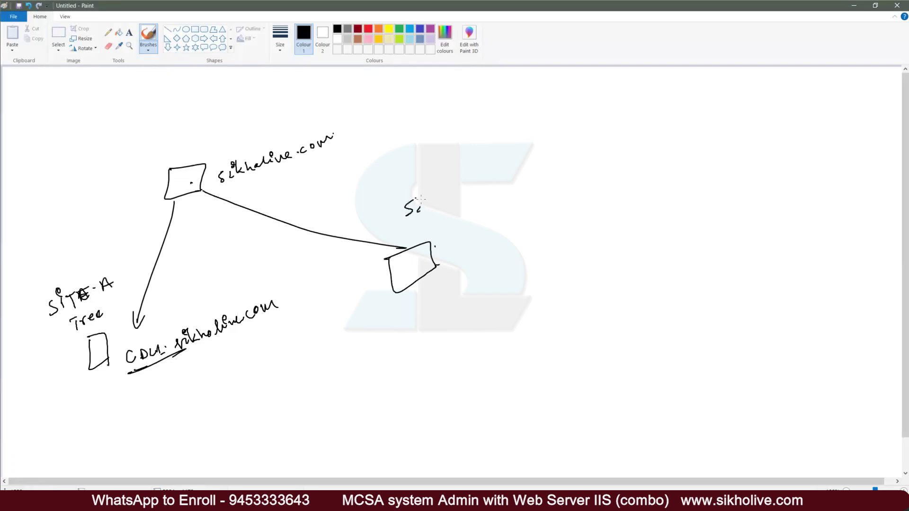
pyautogui.moveTo(447, 190); pyautogui.dragTo(457, 201)
pyautogui.moveTo(408, 226); pyautogui.dragTo(469, 203)
pyautogui.moveTo(455, 263); pyautogui.dragTo(480, 257)
pyautogui.moveTo(492, 248); pyautogui.dragTo(545, 227)
# Step: Label the top server DNS Forest Domain and add the Schema and DNM notes
pyautogui.moveTo(222, 191); pyautogui.dragTo(235, 185)
pyautogui.moveTo(201, 150)
pyautogui.mouseDown()
pyautogui.moveTo(201, 158)
pyautogui.moveTo(225, 141)
pyautogui.moveTo(237, 151)
pyautogui.moveTo(231, 135)
pyautogui.moveTo(209, 168)
pyautogui.mouseUp()
pyautogui.moveTo(136, 163)
pyautogui.mouseDown()
pyautogui.moveTo(132, 177)
pyautogui.moveTo(138, 163)
pyautogui.moveTo(230, 116)
pyautogui.mouseUp()
pyautogui.moveTo(120, 148)
pyautogui.mouseDown()
pyautogui.moveTo(113, 157)
pyautogui.moveTo(128, 138)
pyautogui.moveTo(169, 122)
pyautogui.moveTo(137, 119)
pyautogui.mouseUp()
pyautogui.moveTo(96, 182)
pyautogui.mouseDown()
pyautogui.moveTo(98, 191)
pyautogui.moveTo(112, 176)
pyautogui.moveTo(108, 183)
pyautogui.mouseUp()
pyautogui.moveTo(117, 139); pyautogui.dragTo(163, 101)
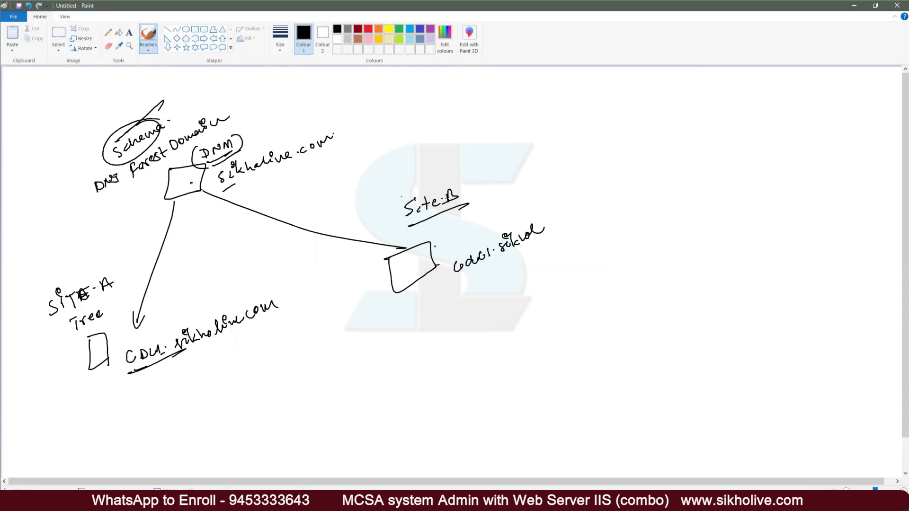
# Step: Complete the Site B server name, draw a return line to the top server, and underline the labels
pyautogui.moveTo(456, 250)
pyautogui.mouseDown()
pyautogui.moveTo(522, 215)
pyautogui.moveTo(562, 219)
pyautogui.moveTo(577, 205)
pyautogui.mouseUp()
pyautogui.moveTo(408, 247)
pyautogui.mouseDown()
pyautogui.moveTo(204, 212)
pyautogui.moveTo(163, 303)
pyautogui.moveTo(166, 321)
pyautogui.mouseUp()
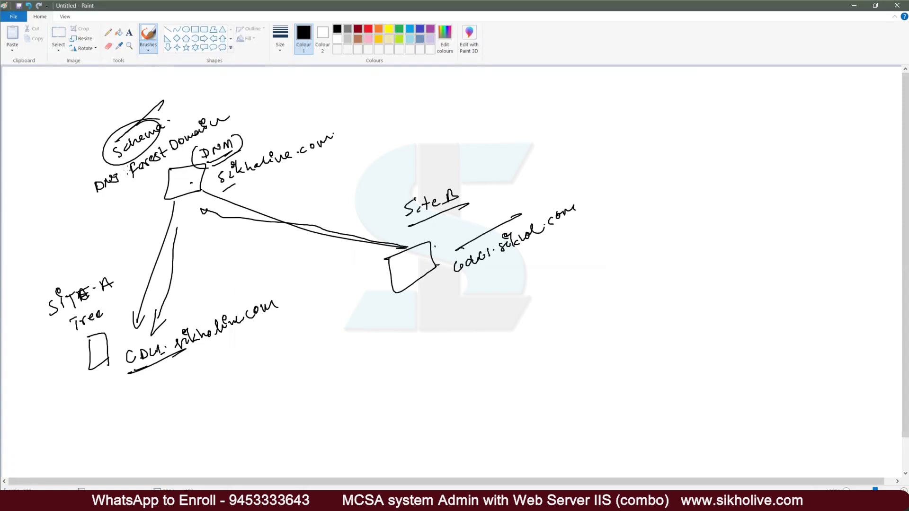
pyautogui.moveTo(96, 208); pyautogui.dragTo(135, 177)
pyautogui.moveTo(463, 279); pyautogui.dragTo(488, 261)
# Step: Circle the Site A server, draw a crossed X link, and add an arrow back to Site A
pyautogui.moveTo(153, 341)
pyautogui.mouseDown()
pyautogui.moveTo(179, 374)
pyautogui.moveTo(138, 350)
pyautogui.mouseUp()
pyautogui.moveTo(219, 355)
pyautogui.mouseDown()
pyautogui.moveTo(236, 379)
pyautogui.moveTo(357, 292)
pyautogui.moveTo(375, 297)
pyautogui.mouseUp()
pyautogui.moveTo(370, 285); pyautogui.dragTo(365, 308)
pyautogui.moveTo(375, 277)
pyautogui.mouseDown()
pyautogui.moveTo(356, 303)
pyautogui.moveTo(352, 281)
pyautogui.mouseUp()
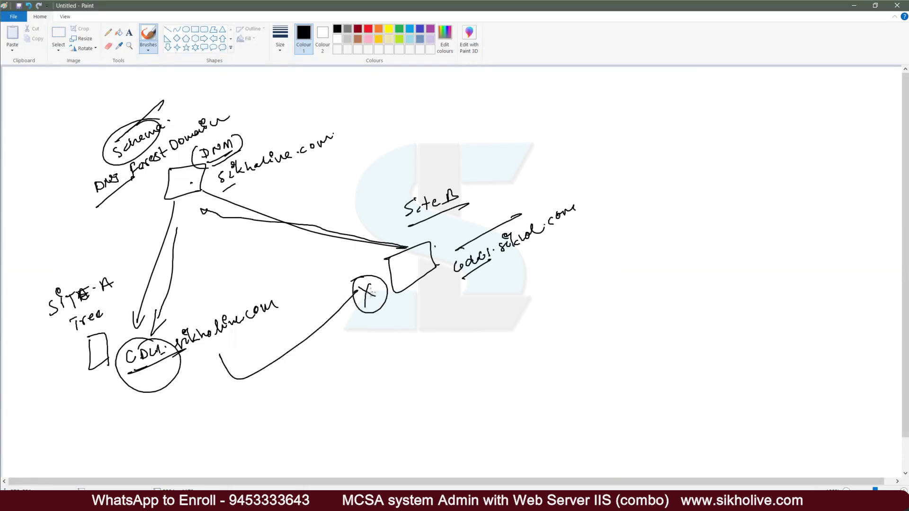
pyautogui.moveTo(352, 293); pyautogui.dragTo(292, 321)
pyautogui.moveTo(304, 304); pyautogui.dragTo(323, 311)
# Step: In OneNote, highlight the DNM verification note, the Domain Based FSMO Roles heading and the RID master line
pyautogui.hotkey('alt', 'Tab')
pyautogui.moveTo(233, 263); pyautogui.dragTo(467, 270)
pyautogui.click(143, 284)
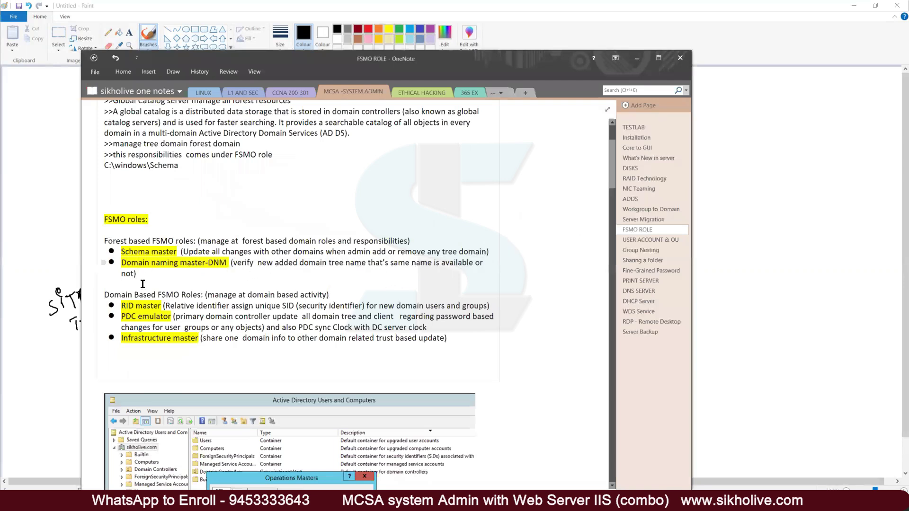
pyautogui.moveTo(104, 295); pyautogui.dragTo(329, 296)
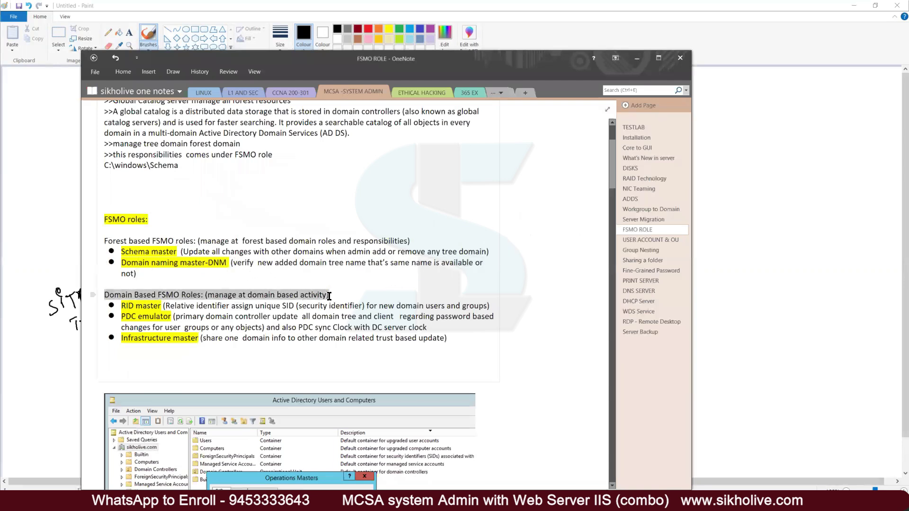
pyautogui.moveTo(122, 306); pyautogui.dragTo(489, 308)
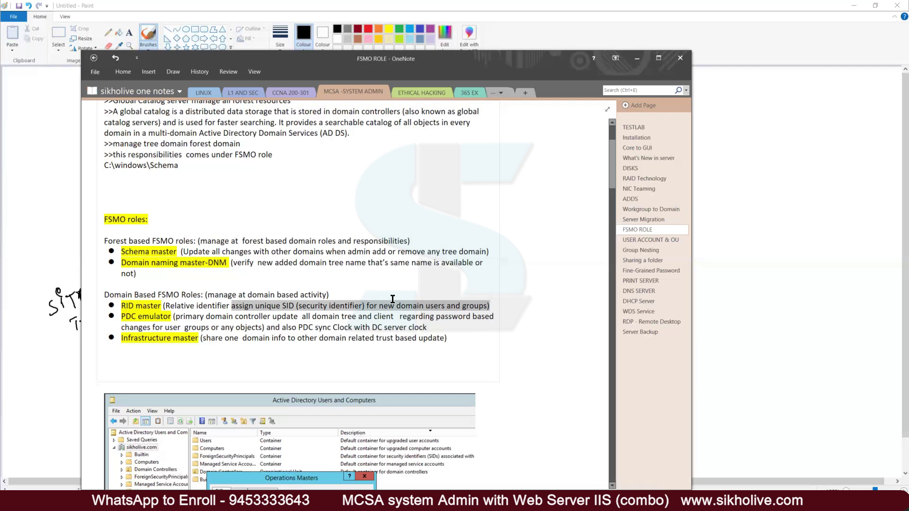
# Step: Highlight the PDC emulator description, then draw a short arrow near the top server in Paint
pyautogui.click(125, 317)
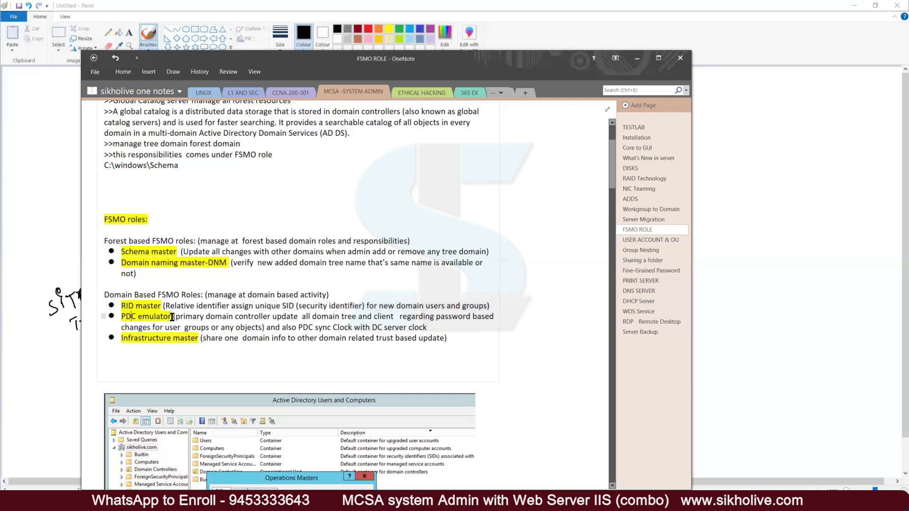
pyautogui.moveTo(180, 318); pyautogui.dragTo(394, 316)
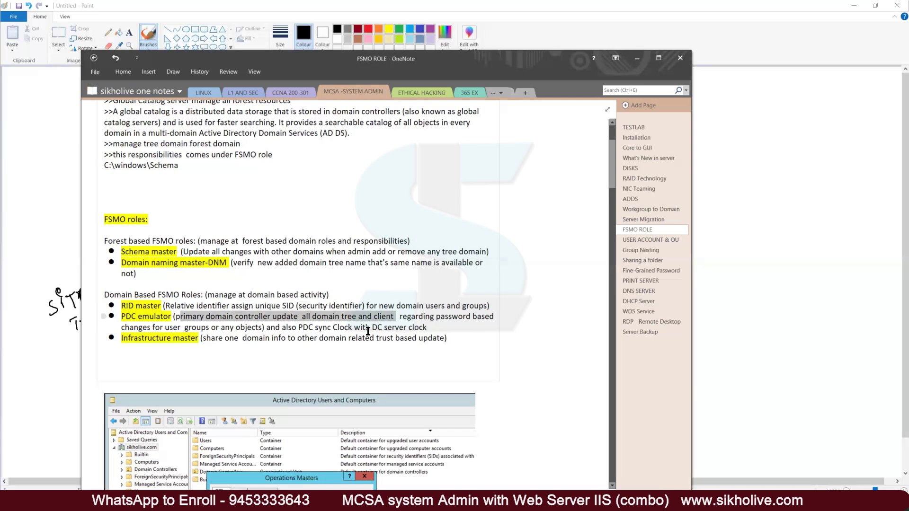
pyautogui.click(425, 317)
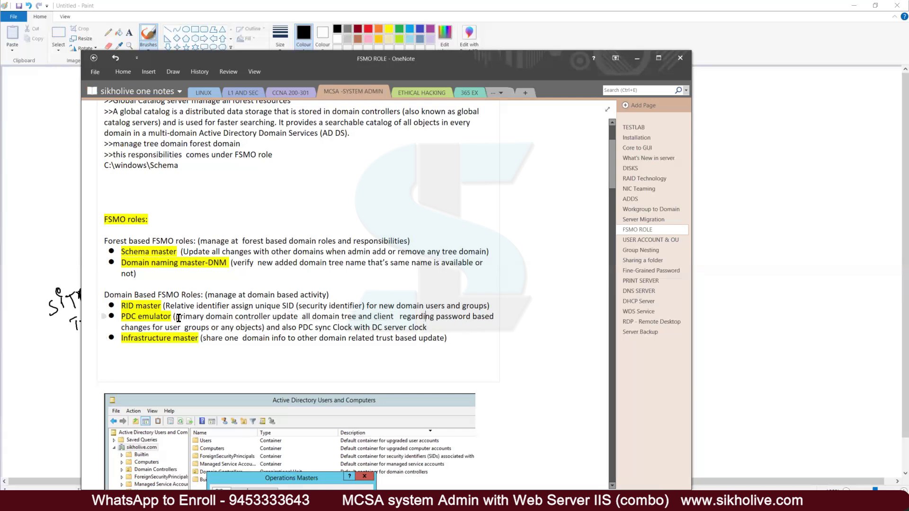
pyautogui.moveTo(175, 317); pyautogui.dragTo(416, 321)
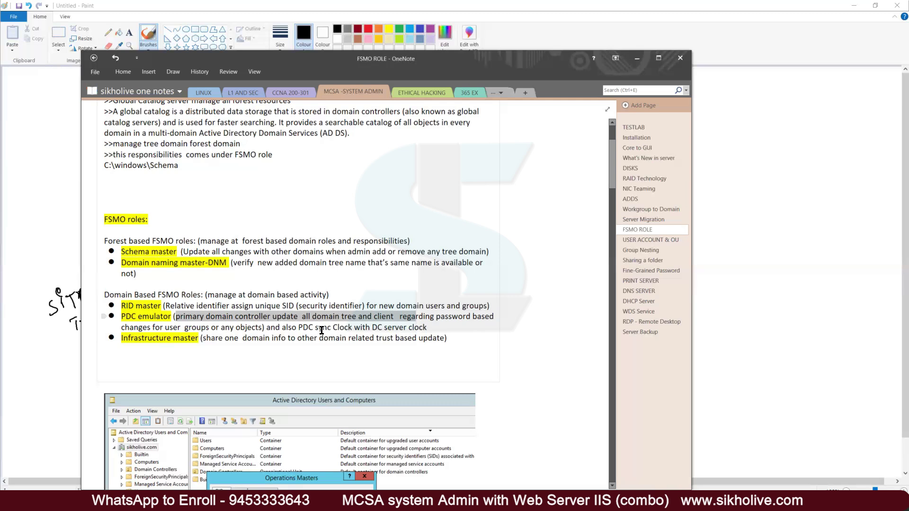
pyautogui.click(57, 148)
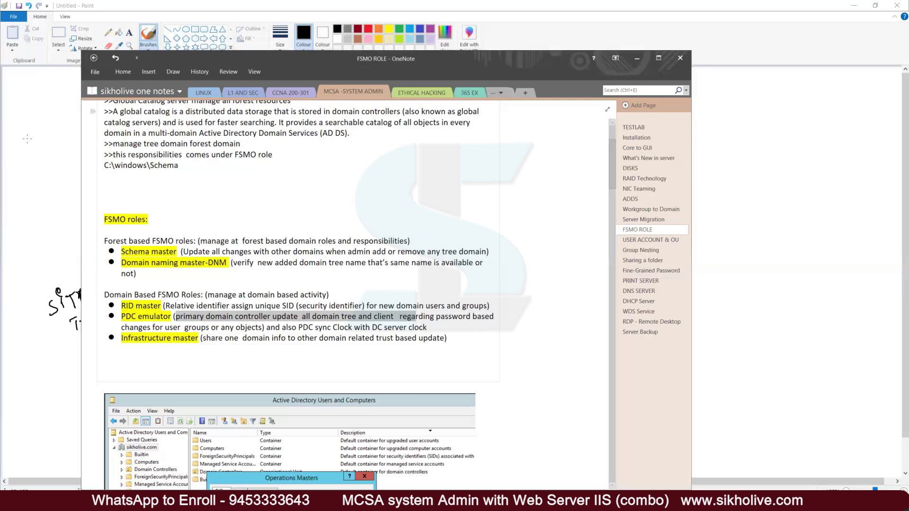
pyautogui.moveTo(146, 177)
pyautogui.mouseDown()
pyautogui.moveTo(141, 195)
pyautogui.moveTo(158, 189)
pyautogui.moveTo(147, 257)
pyautogui.moveTo(115, 340)
pyautogui.moveTo(145, 326)
pyautogui.mouseUp()
# Step: Draw an arrow from the sikholive.com server to the Site B box, then return to OneNote
pyautogui.moveTo(233, 189)
pyautogui.mouseDown()
pyautogui.moveTo(400, 239)
pyautogui.moveTo(376, 244)
pyautogui.mouseUp()
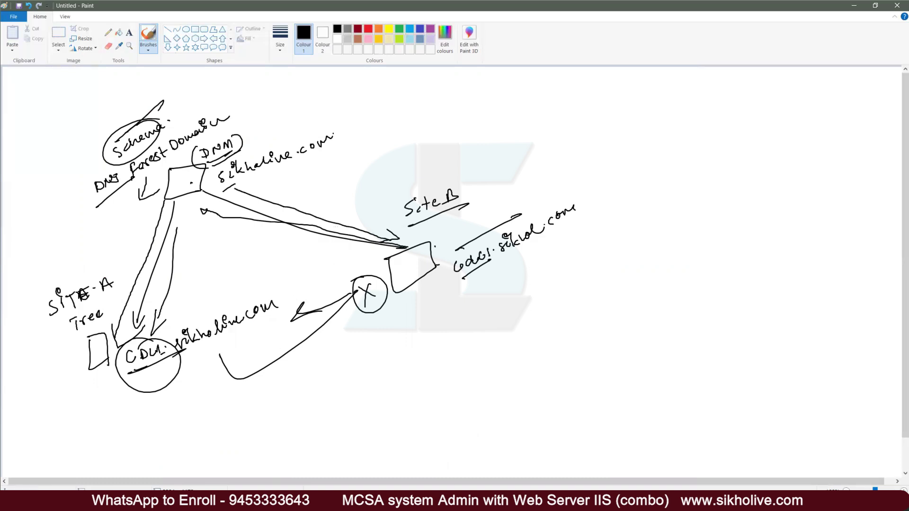
pyautogui.hotkey('alt', 'Tab')
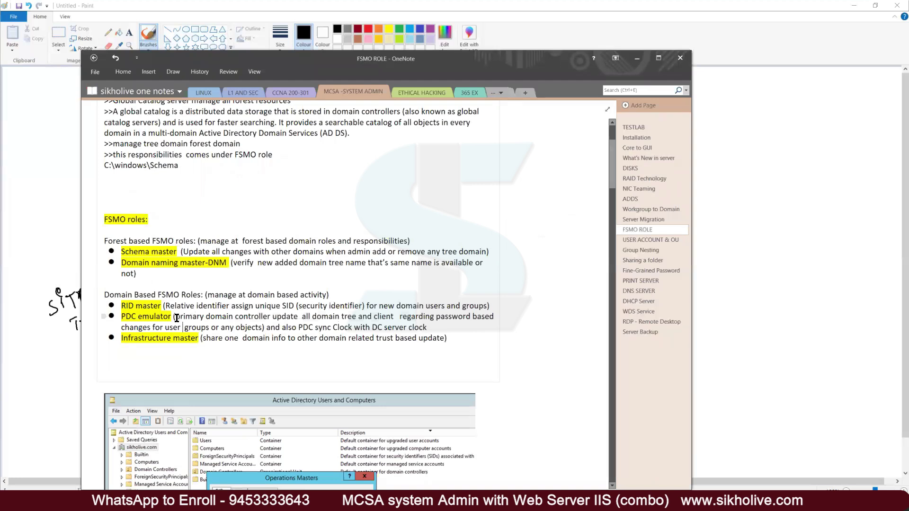
# Step: Highlight the Infrastructure master label and scroll the FSMO ROLE page to the Operations Masters screenshot
pyautogui.moveTo(126, 341); pyautogui.dragTo(198, 342)
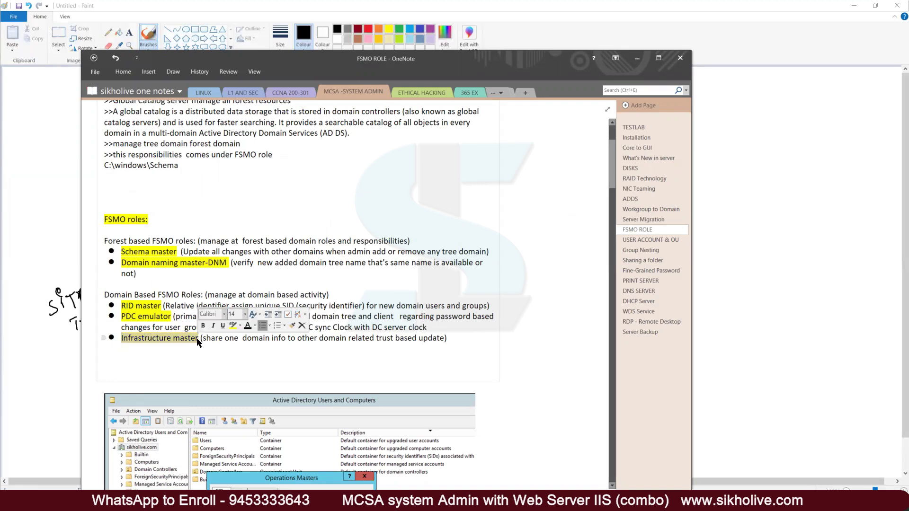
pyautogui.click(210, 341)
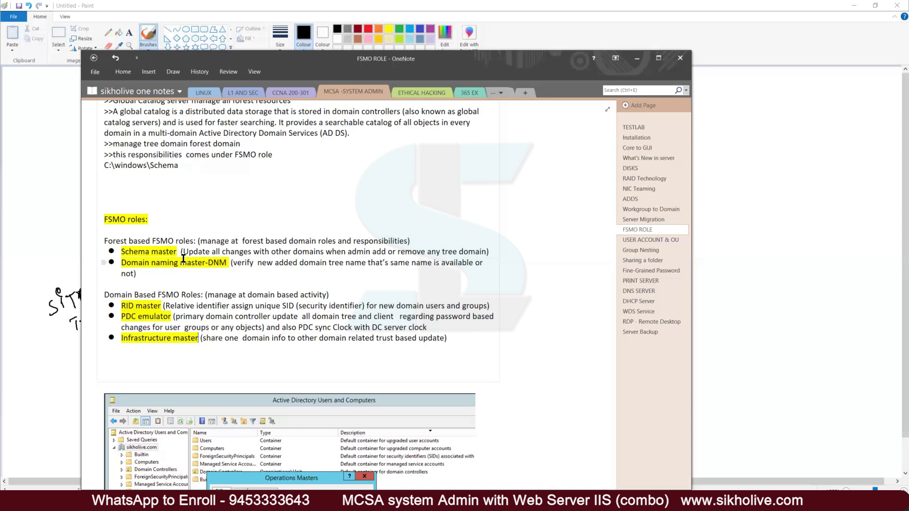
pyautogui.scroll(-4, 227, 284)
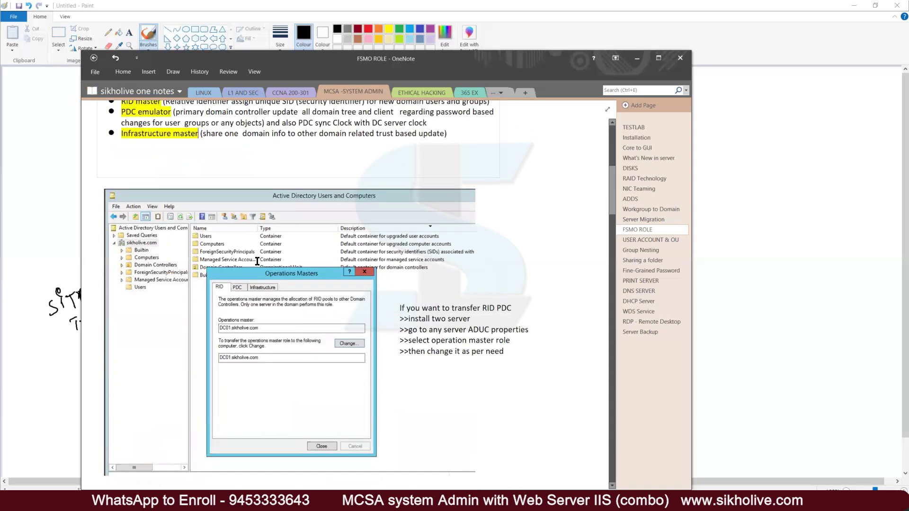
pyautogui.scroll(3, 300, 232)
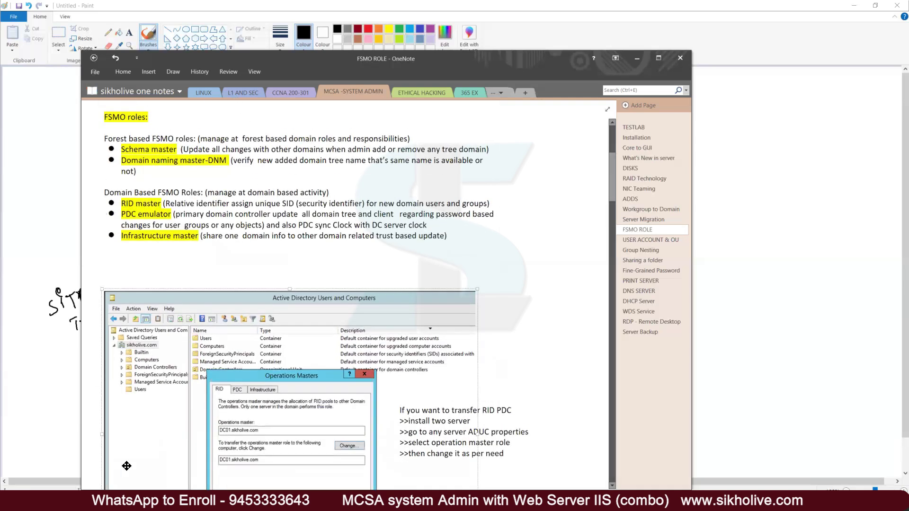
pyautogui.click(142, 502)
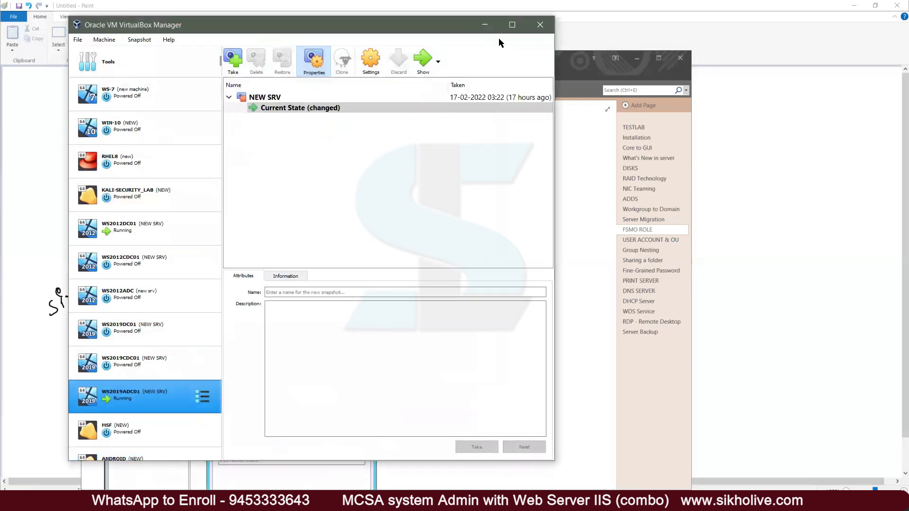
pyautogui.click(485, 25)
# Step: Switch to the WS2012DC01 VM and briefly select its six domain containers
pyautogui.click(342, 502)
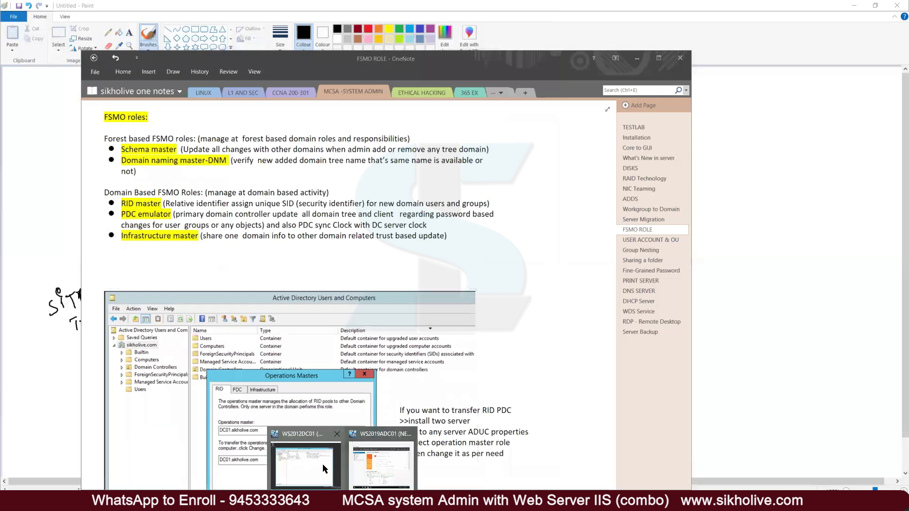
pyautogui.click(324, 468)
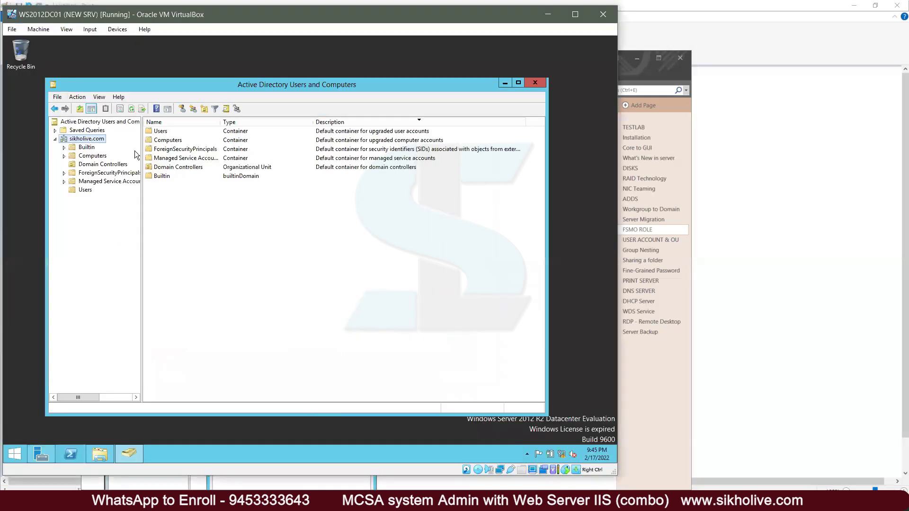
pyautogui.moveTo(217, 227); pyautogui.dragTo(137, 127)
pyautogui.click(102, 229)
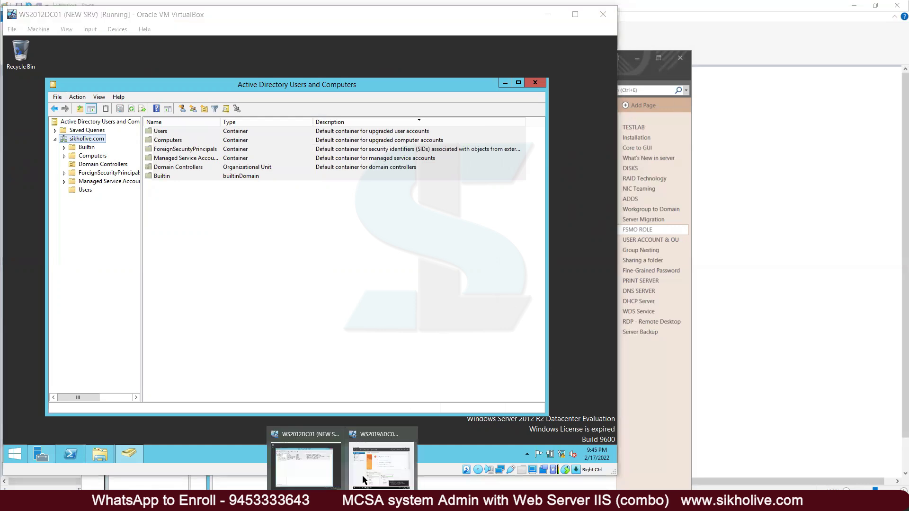
# Step: On WS2019ADC01, launch Active Directory Users and Computers from Server Manager's Tools menu
pyautogui.click(362, 476)
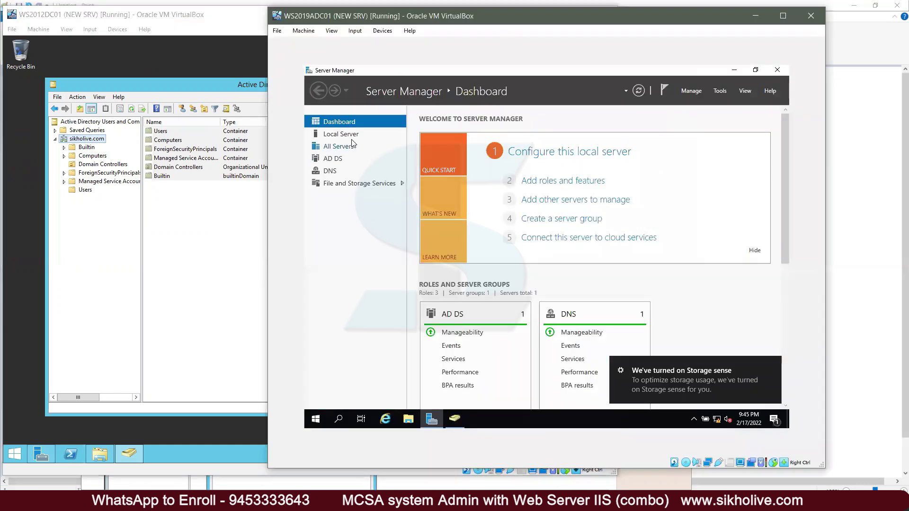
pyautogui.click(720, 90)
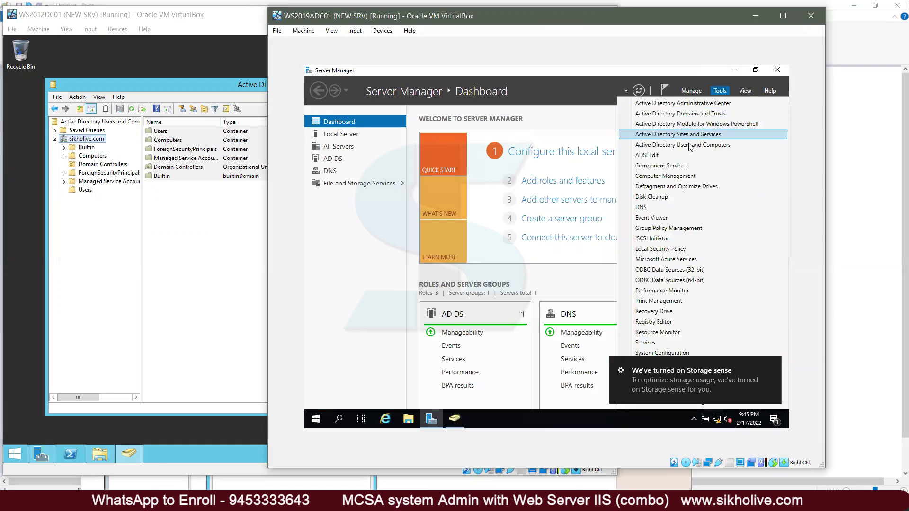
pyautogui.click(694, 144)
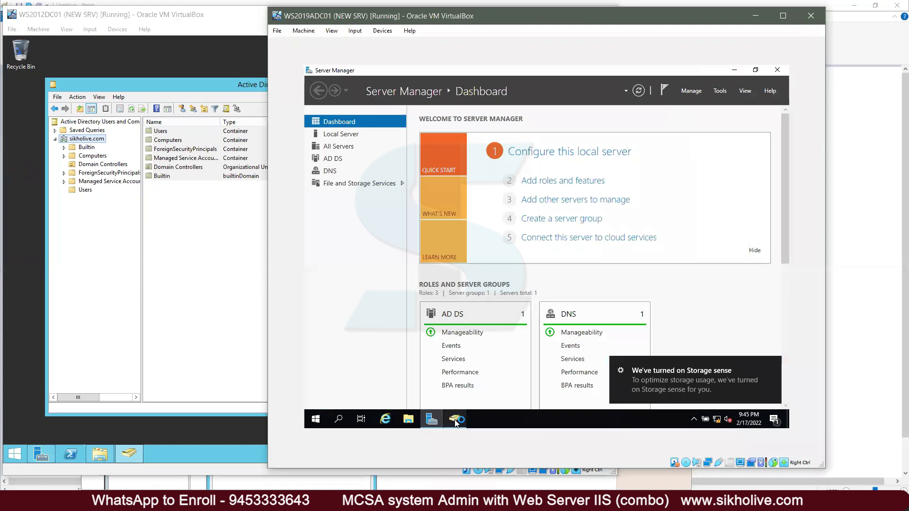
# Step: Review the RID tab on ADC01: DC01.sikholive.com is master, ADC01.sikholive.com the target
pyautogui.rightClick(394, 165)
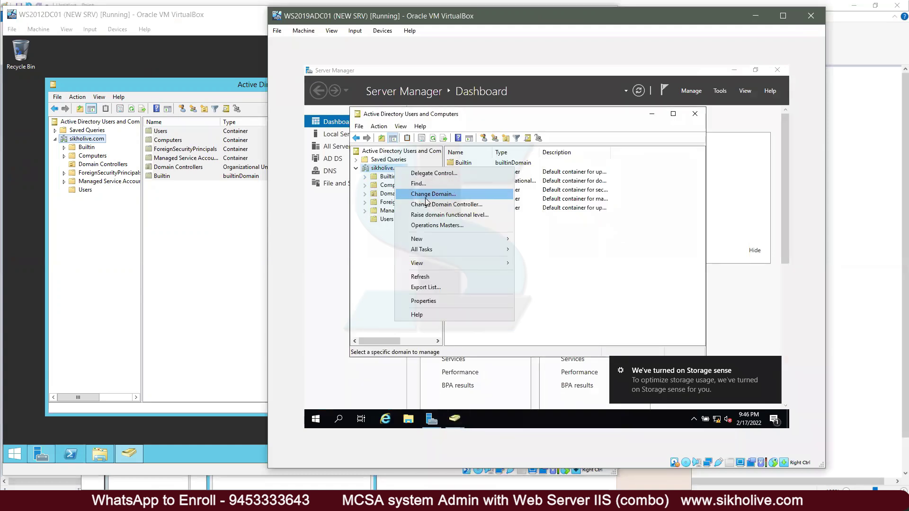
pyautogui.click(445, 225)
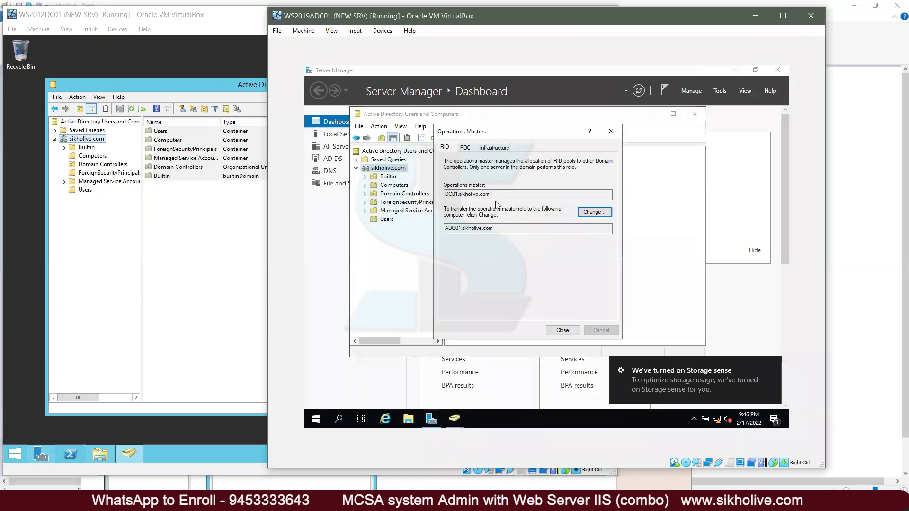
pyautogui.doubleClick(457, 196)
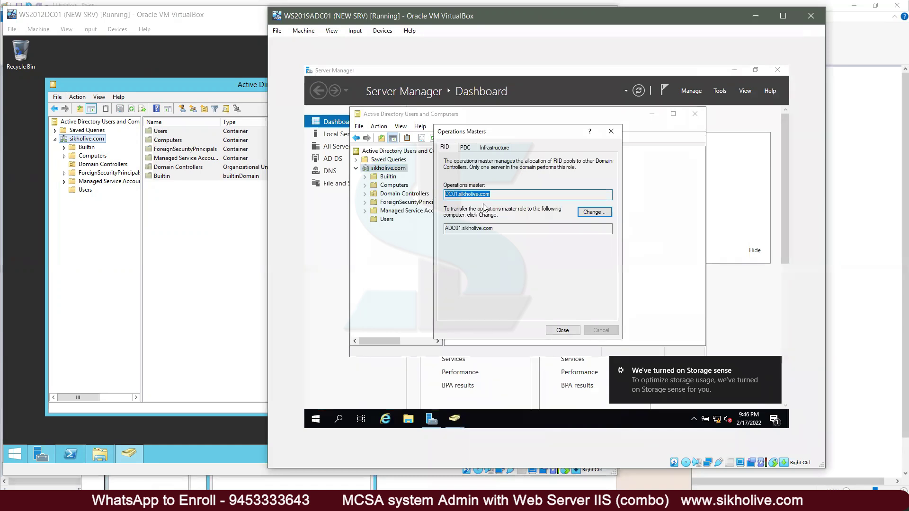
pyautogui.moveTo(494, 195); pyautogui.dragTo(444, 195)
pyautogui.moveTo(489, 228); pyautogui.dragTo(445, 228)
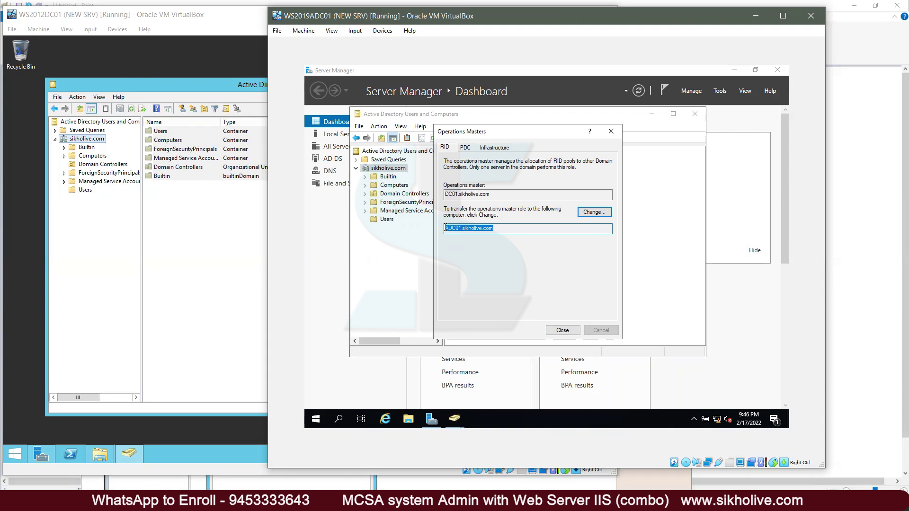
pyautogui.click(491, 229)
pyautogui.click(76, 221)
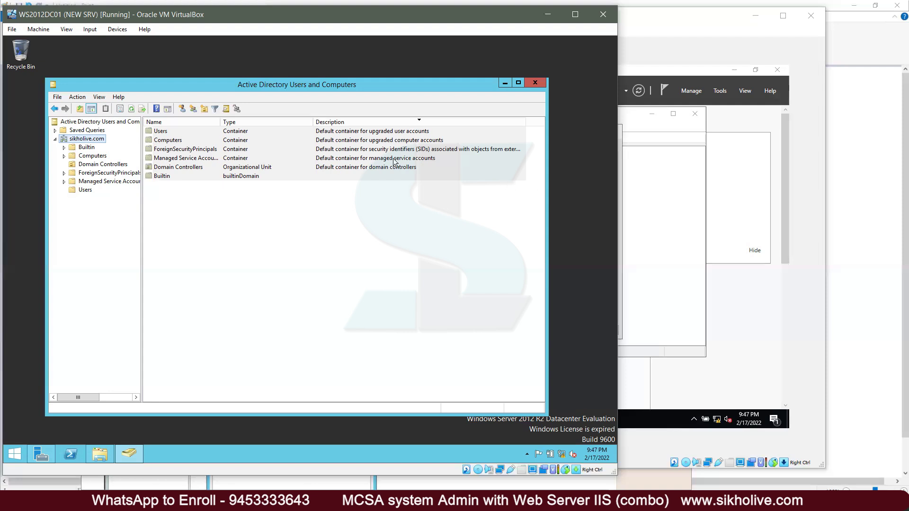
# Step: Close ADC01's Operations Masters dialog and minimize the WS2012DC01 VM window
pyautogui.click(311, 228)
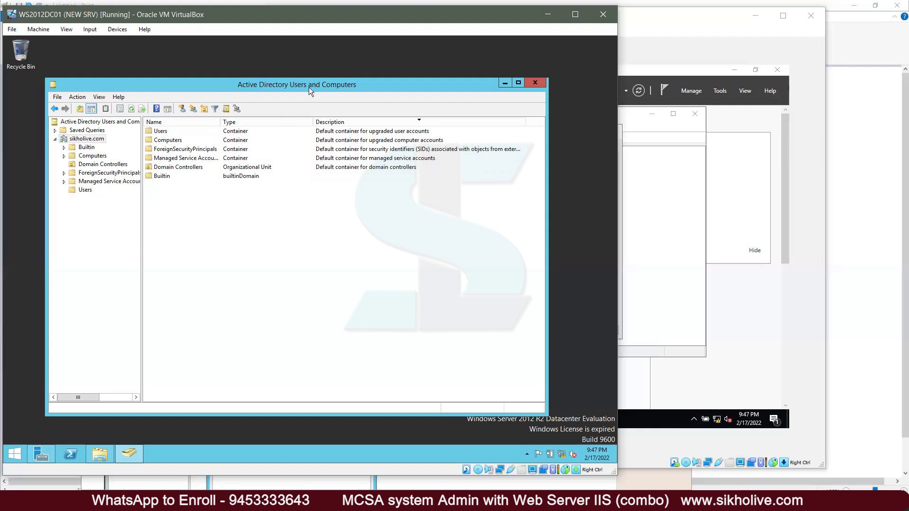
pyautogui.click(677, 37)
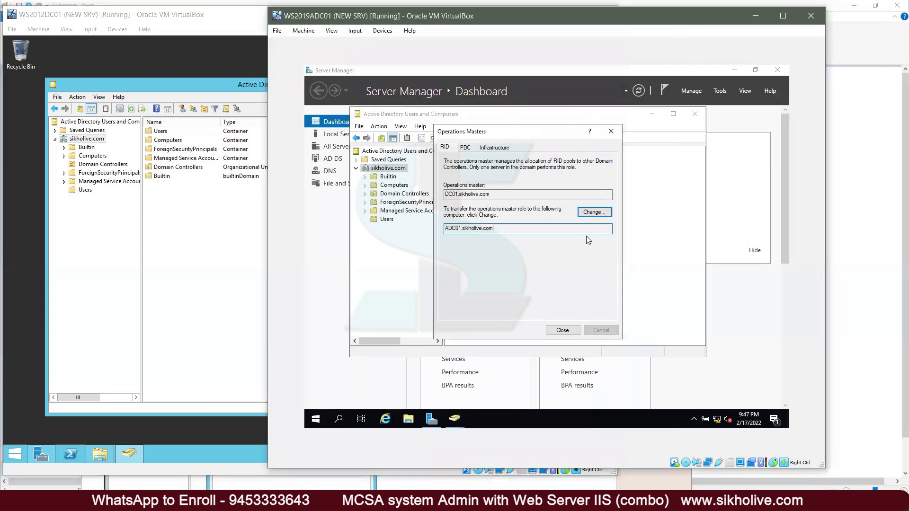
pyautogui.click(563, 330)
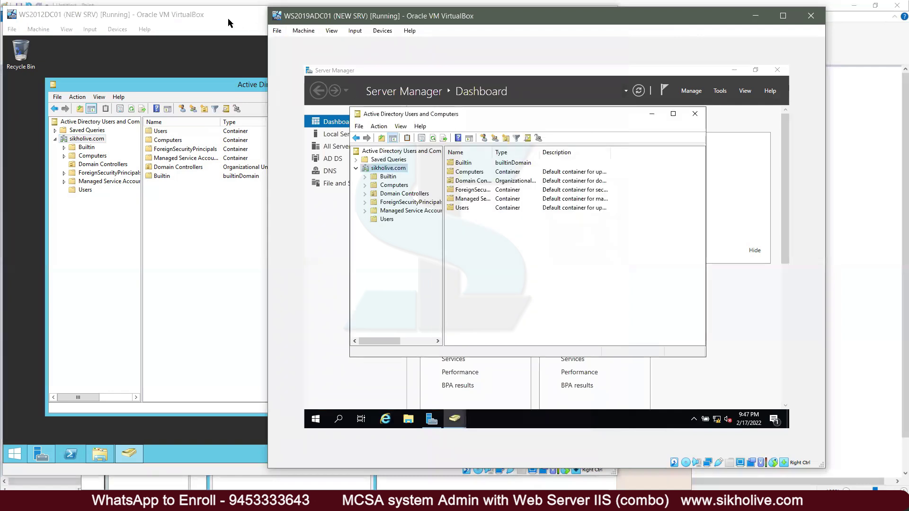
pyautogui.click(228, 18)
pyautogui.click(550, 14)
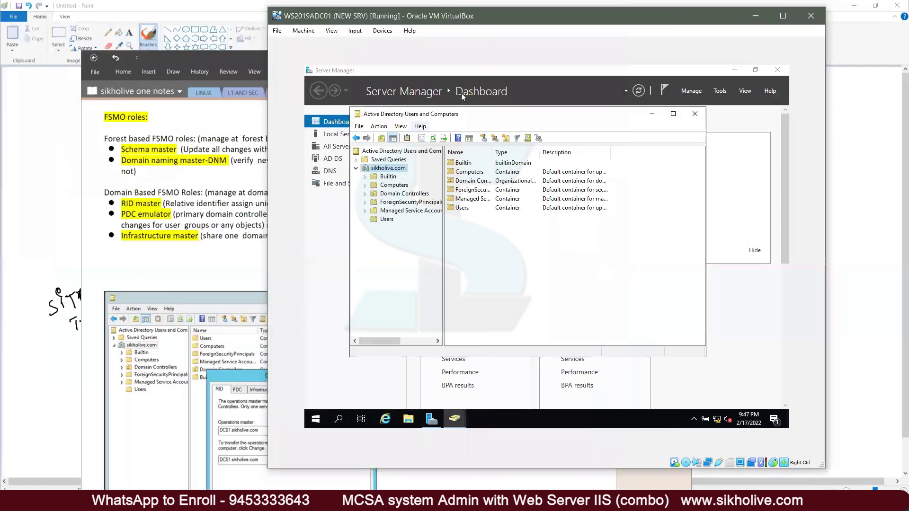
# Step: Bring ADC01's Users and Computers console forward and reopen sikholive.com's Operations Masters
pyautogui.click(593, 84)
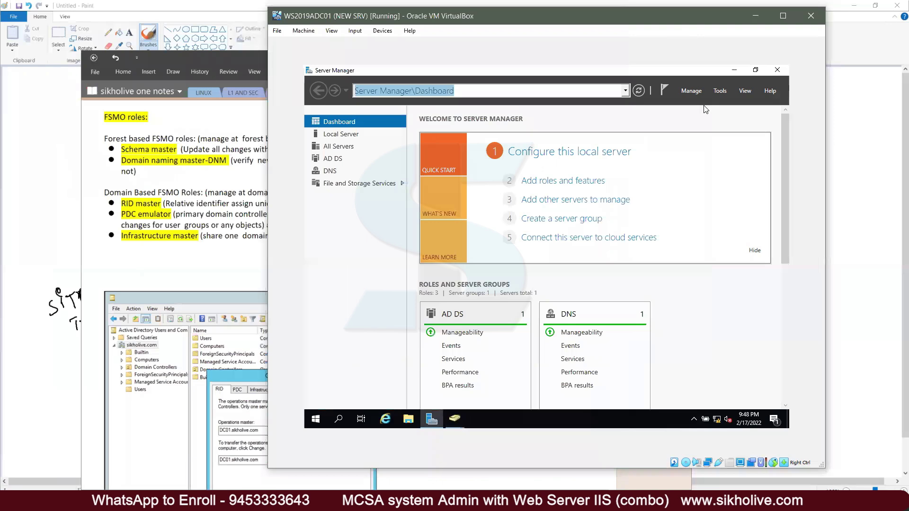
pyautogui.click(720, 90)
pyautogui.click(454, 416)
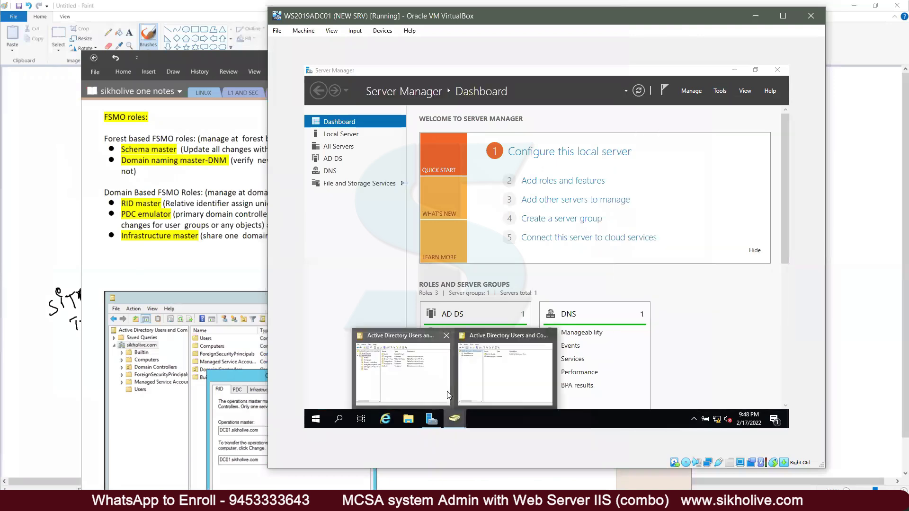
pyautogui.click(410, 374)
pyautogui.rightClick(379, 167)
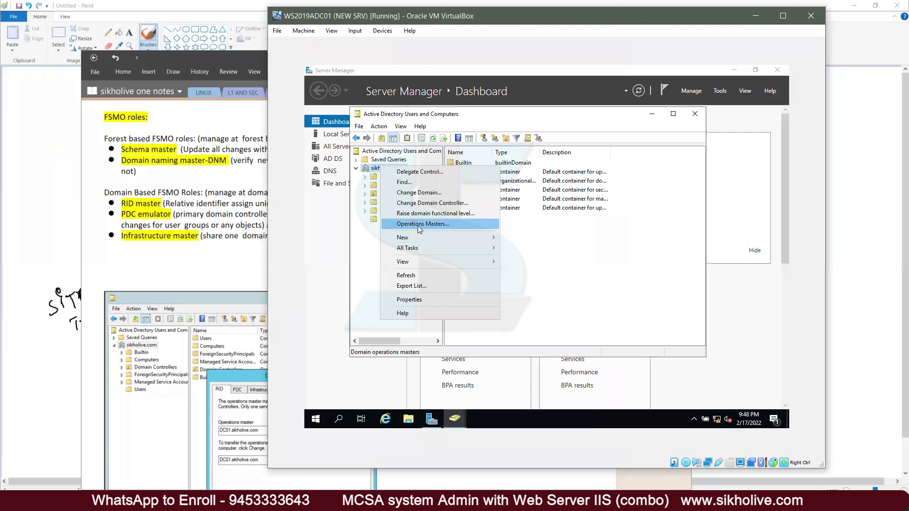
pyautogui.click(419, 227)
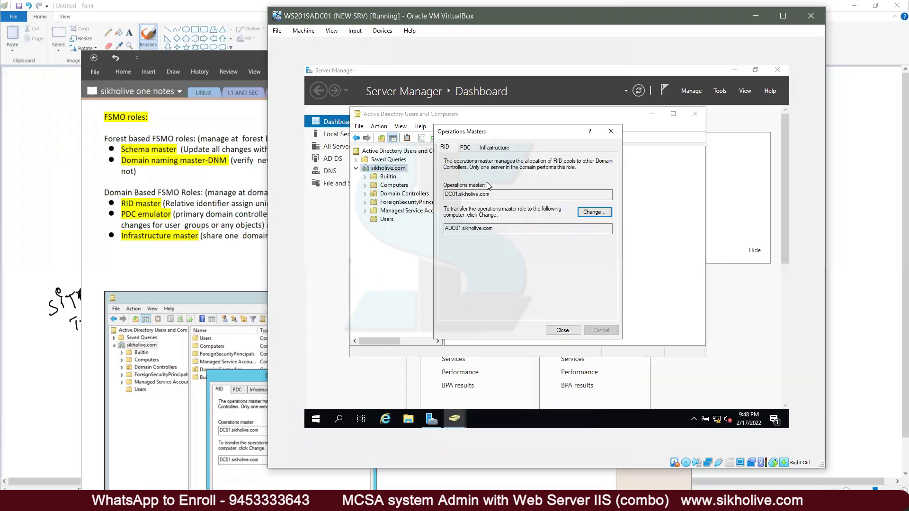
pyautogui.moveTo(497, 195); pyautogui.dragTo(432, 195)
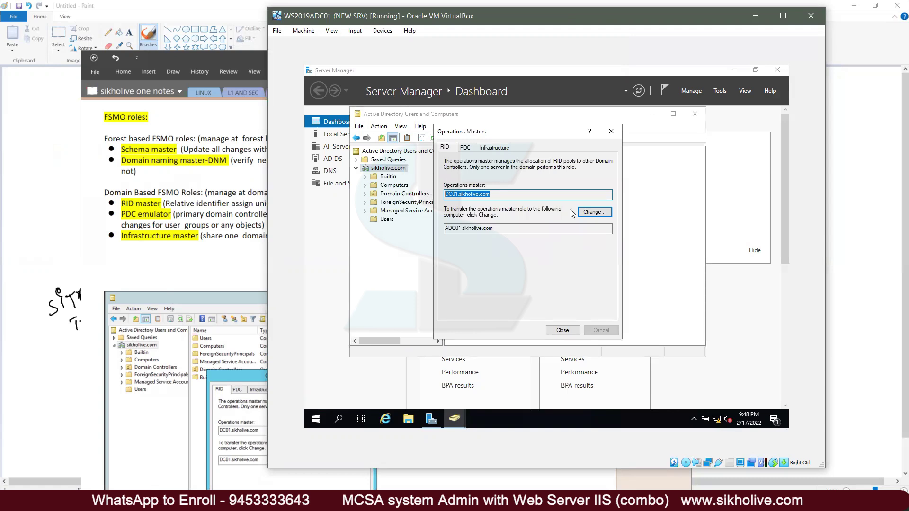
# Step: Start the RID master change, decline it with No, close the dialog and return to OneNote
pyautogui.click(594, 215)
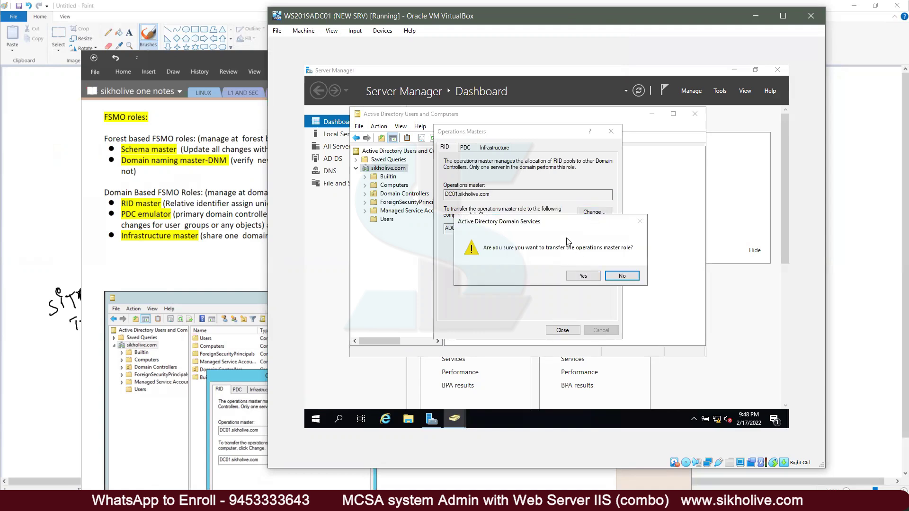
pyautogui.click(624, 279)
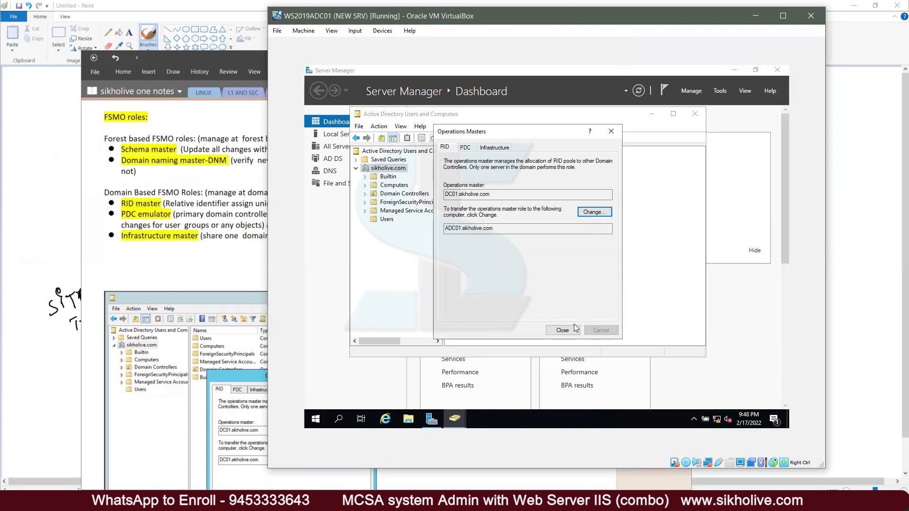
pyautogui.click(561, 330)
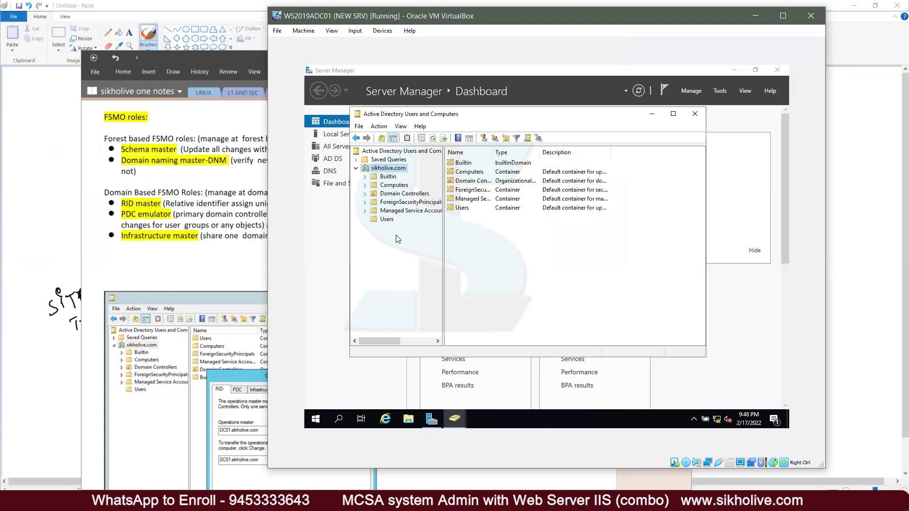
pyautogui.click(145, 151)
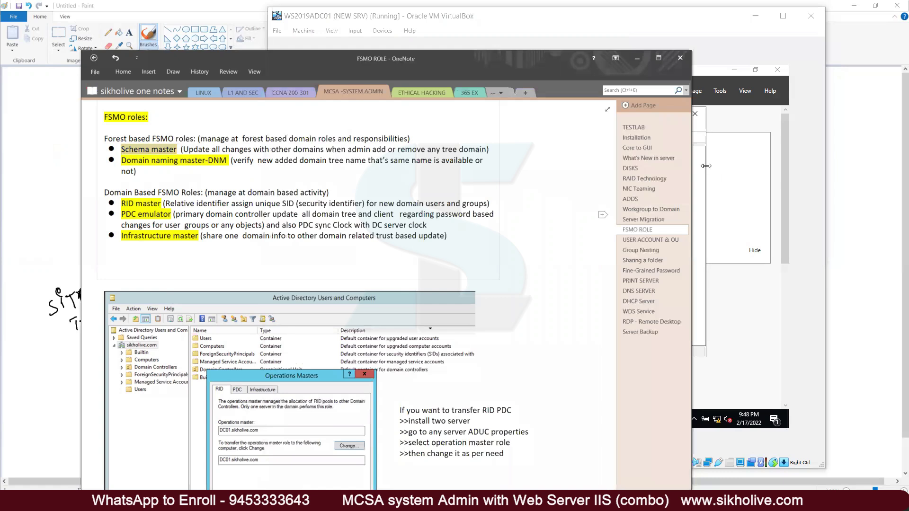
# Step: Highlight the Domain naming master-DNM and RID master headings in the OneNote notes
pyautogui.moveTo(122, 161); pyautogui.dragTo(214, 162)
pyautogui.moveTo(121, 203); pyautogui.dragTo(161, 203)
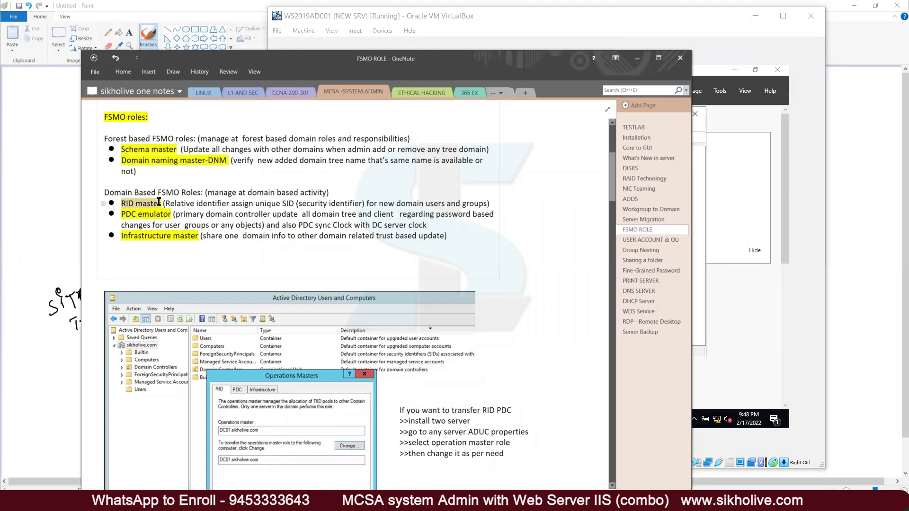
pyautogui.click(126, 215)
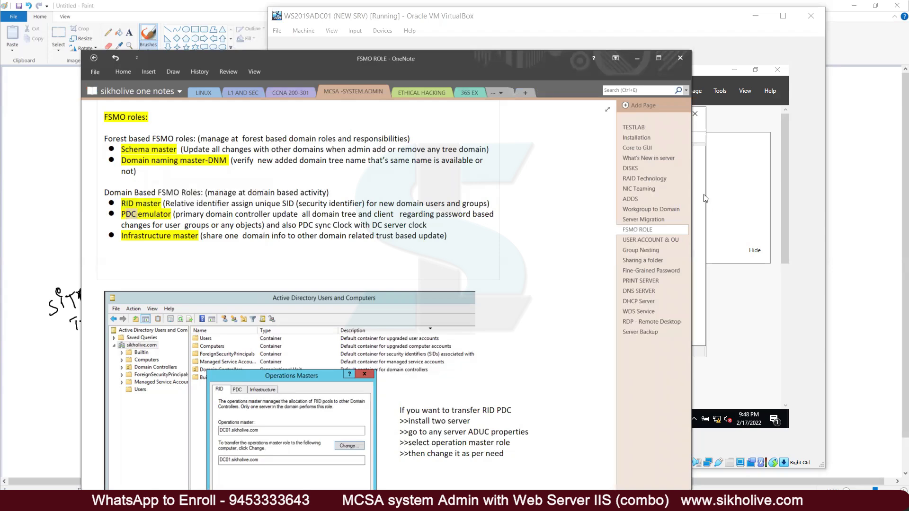
# Step: Reopen sikholive.com's Operations Masters on ADC01 and highlight the ADC01.sikholive.com target
pyautogui.hotkey('alt', 'Tab')
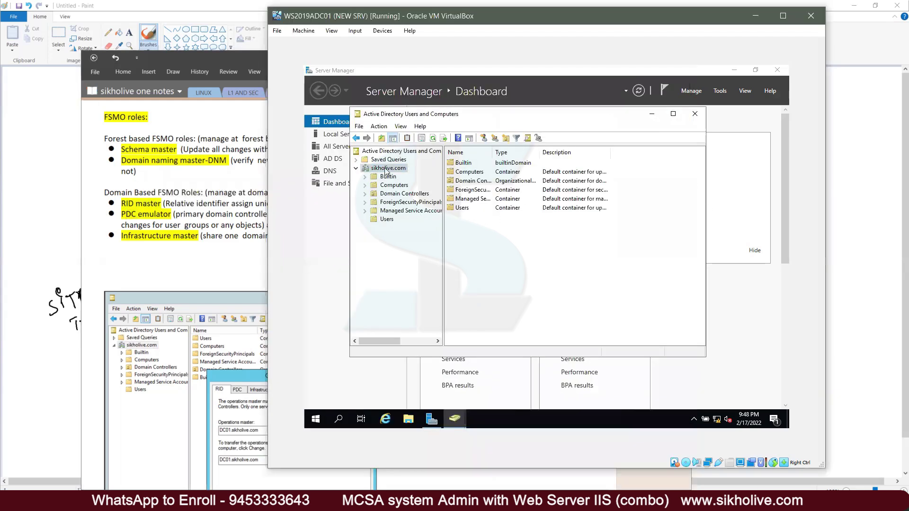
pyautogui.rightClick(386, 169)
pyautogui.click(421, 226)
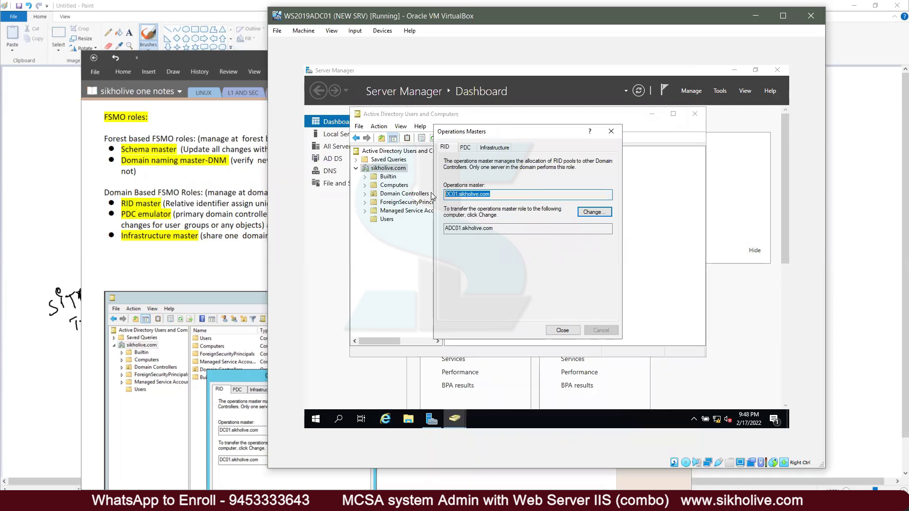
pyautogui.click(500, 229)
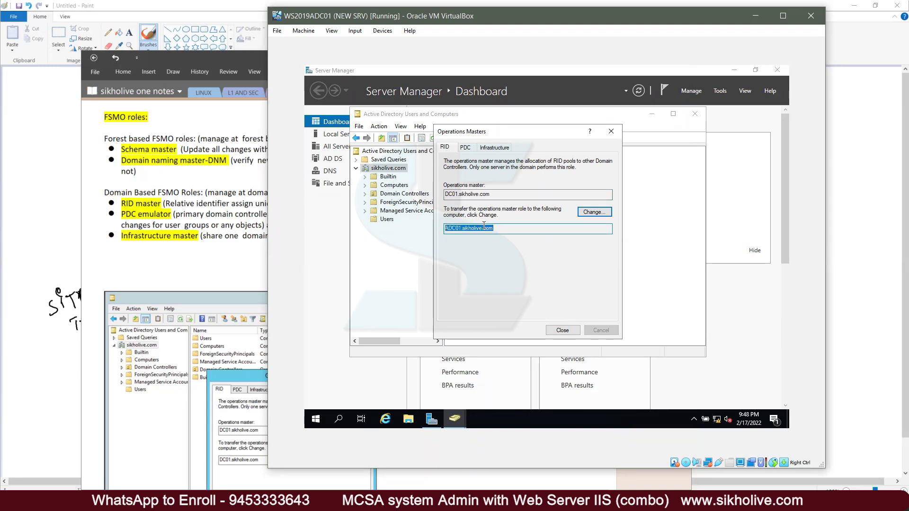
pyautogui.moveTo(494, 228); pyautogui.dragTo(445, 230)
# Step: Close Operations Masters and Active Directory Users and Computers, then minimize the VM window
pyautogui.click(556, 332)
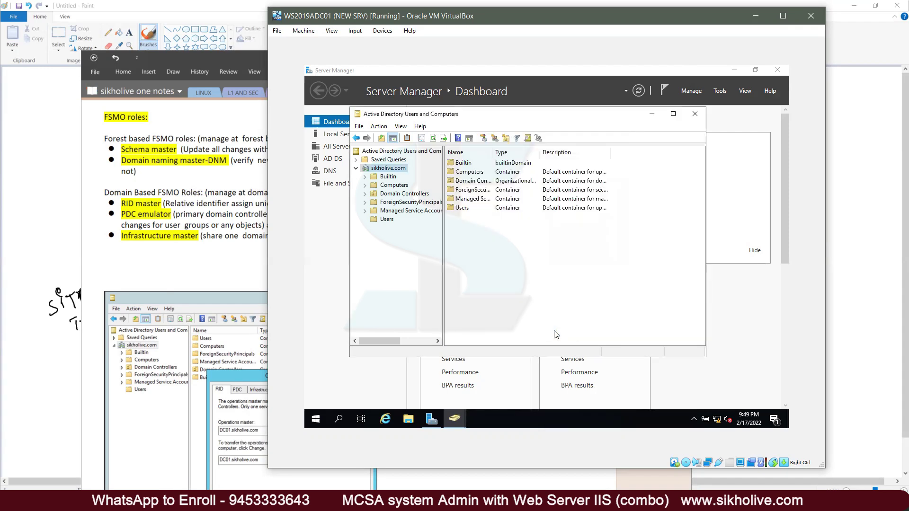
pyautogui.click(694, 114)
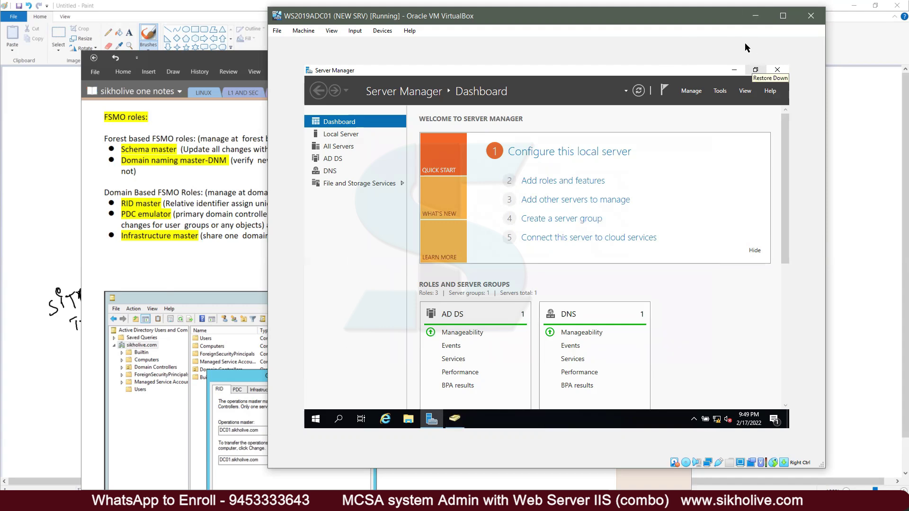
pyautogui.click(756, 22)
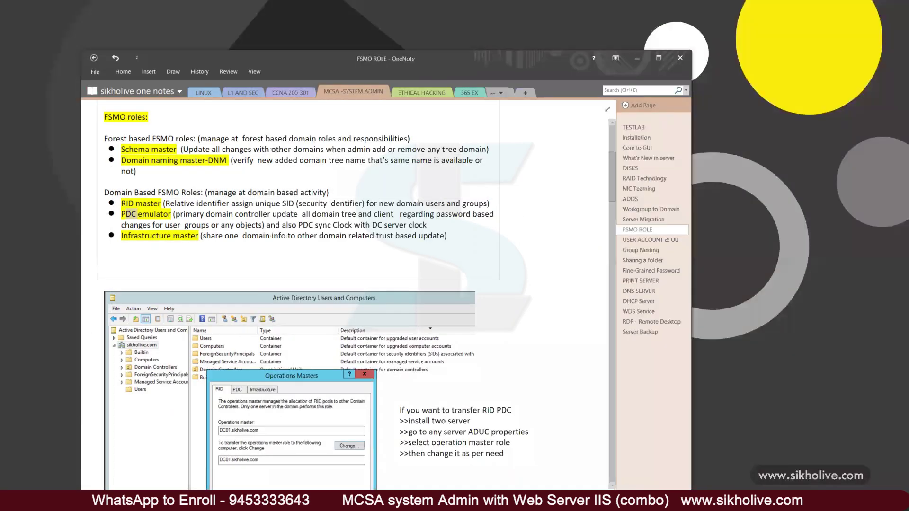
# Step: On WS2012DC01, view Change Domain Controller choices for sikholive.com without connecting, then open Operations Masters
pyautogui.hotkey('alt', 'Tab')
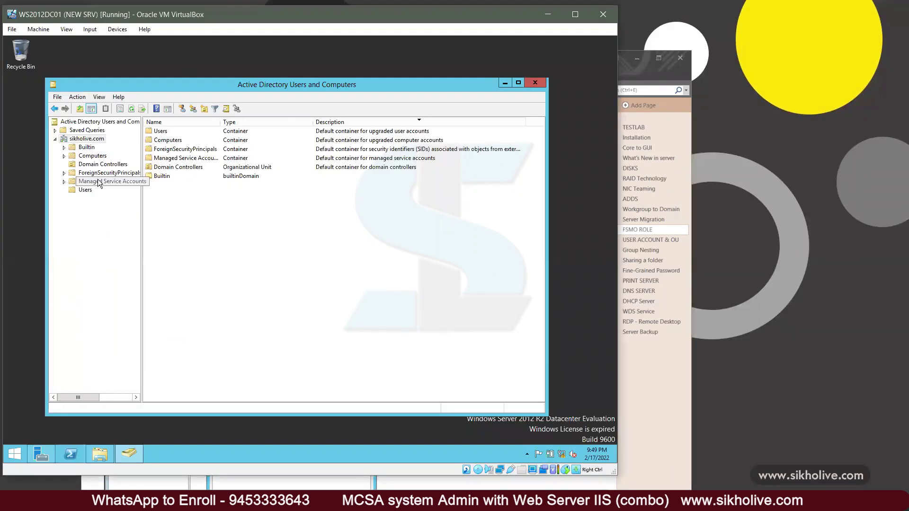
pyautogui.rightClick(88, 141)
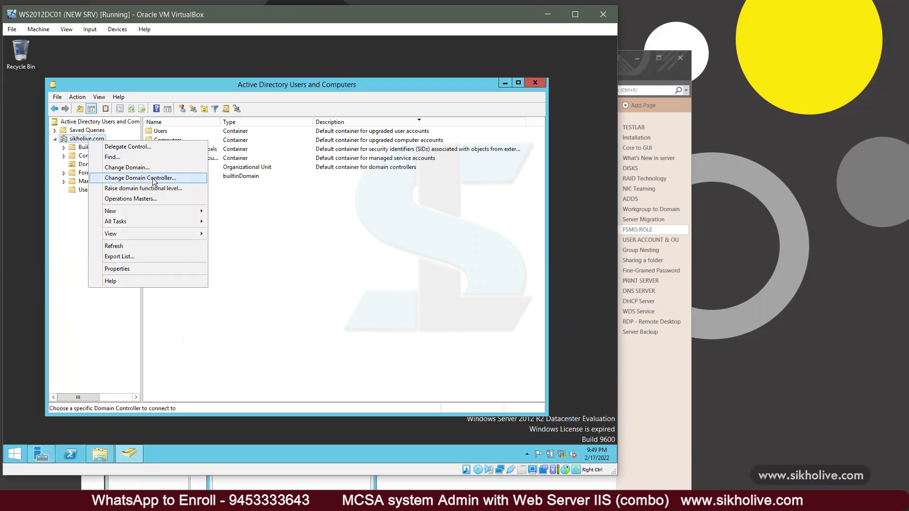
pyautogui.click(154, 179)
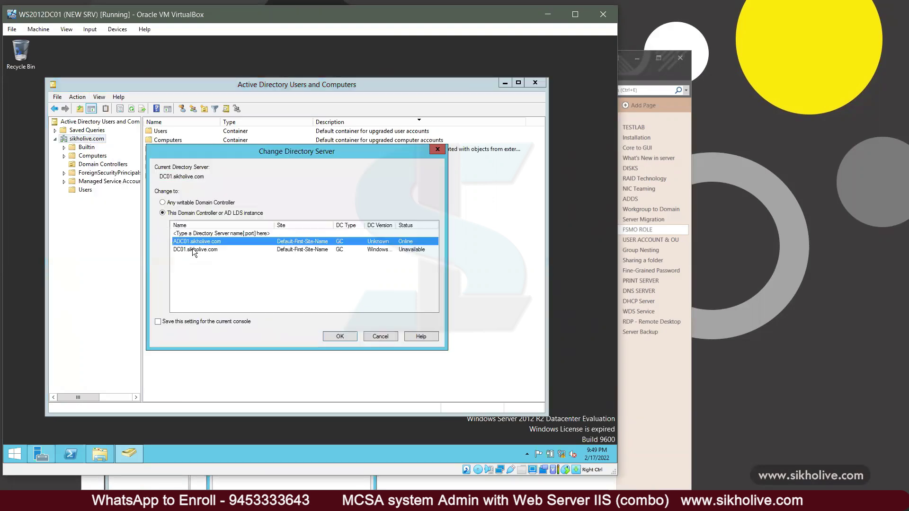
pyautogui.click(217, 249)
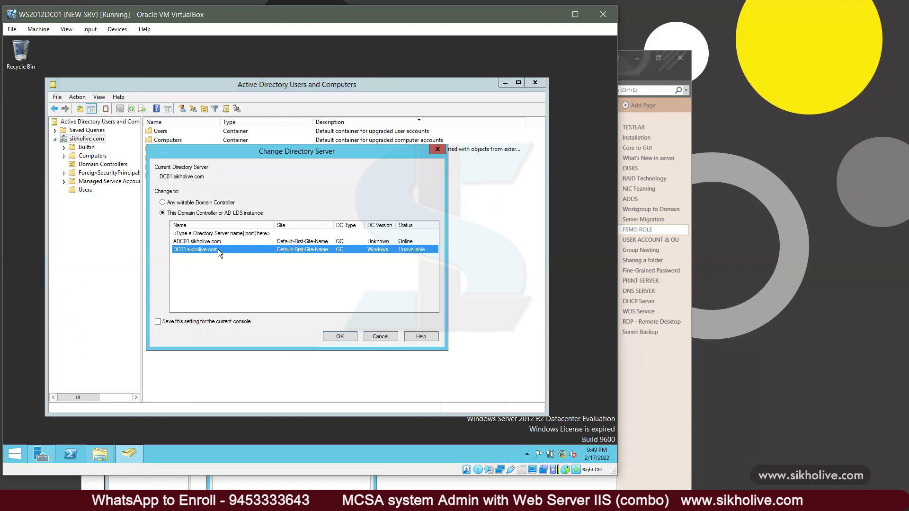
pyautogui.click(185, 241)
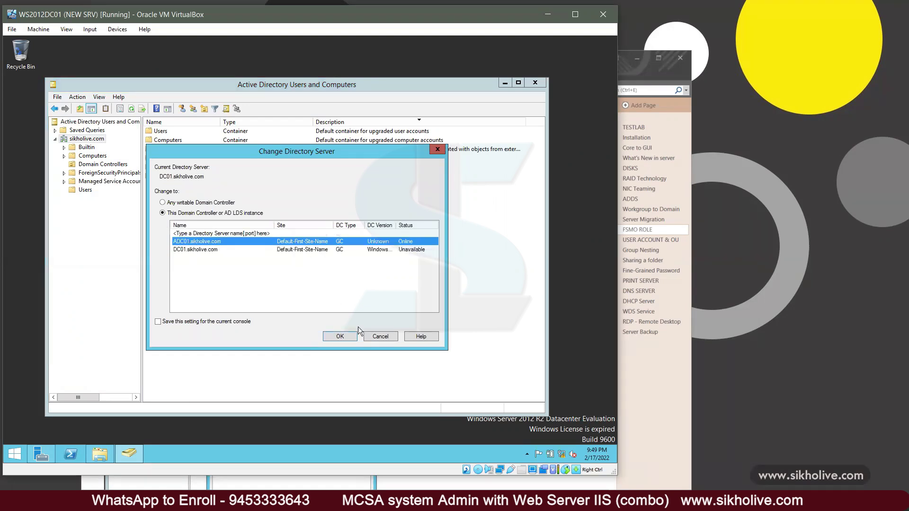
pyautogui.click(376, 337)
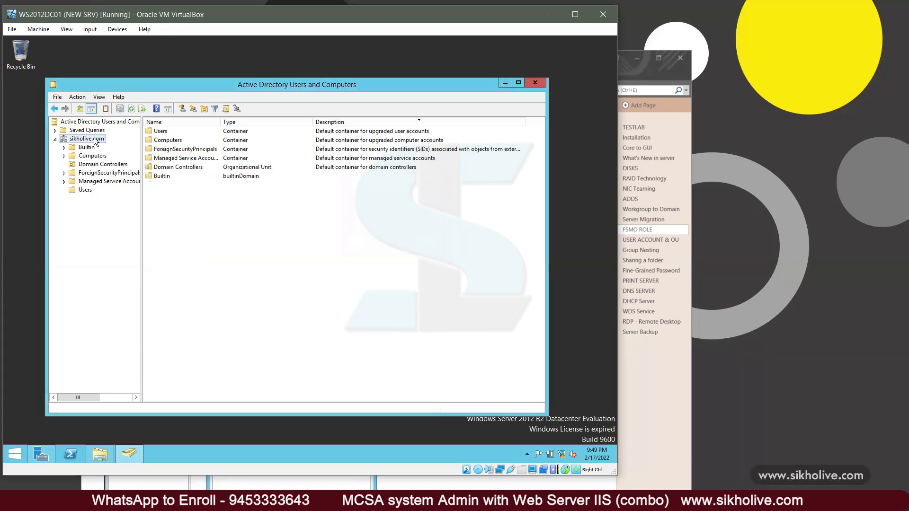
pyautogui.rightClick(93, 138)
pyautogui.click(128, 196)
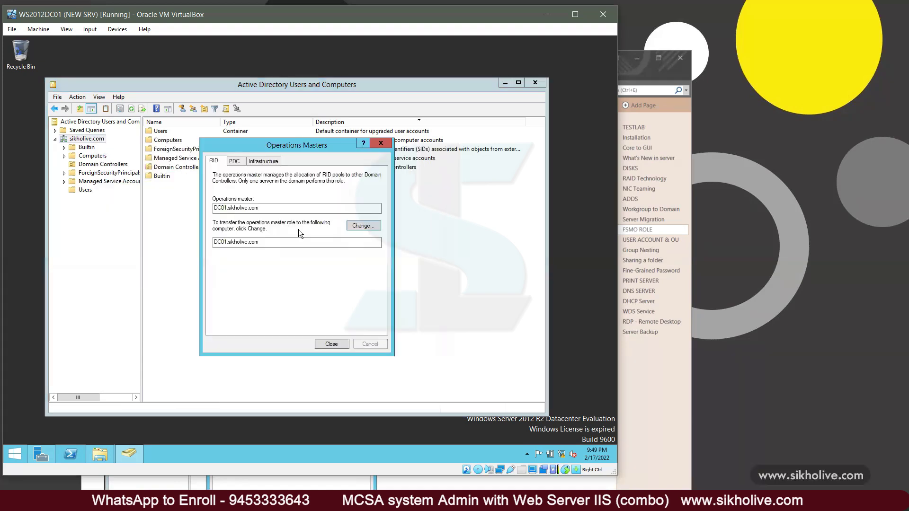
# Step: Attempt the RID master transfer from DC01 and dismiss the resulting error
pyautogui.click(363, 226)
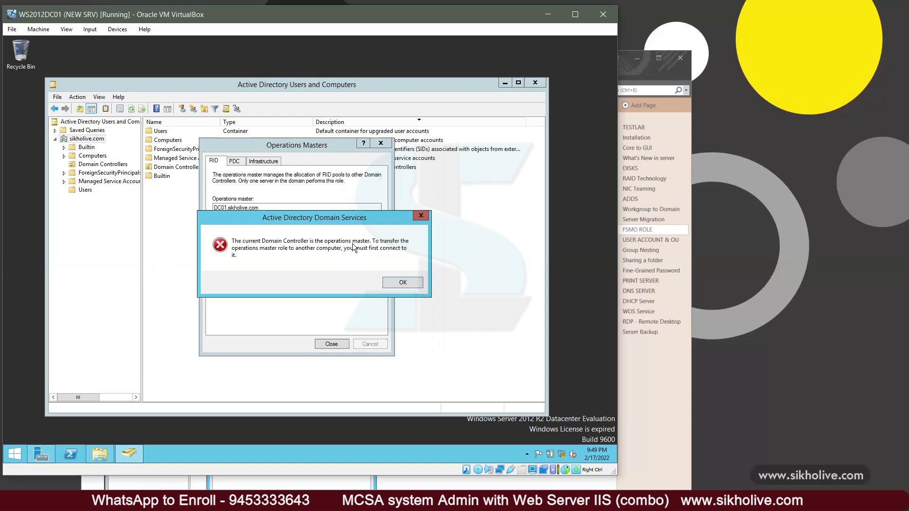
pyautogui.click(411, 283)
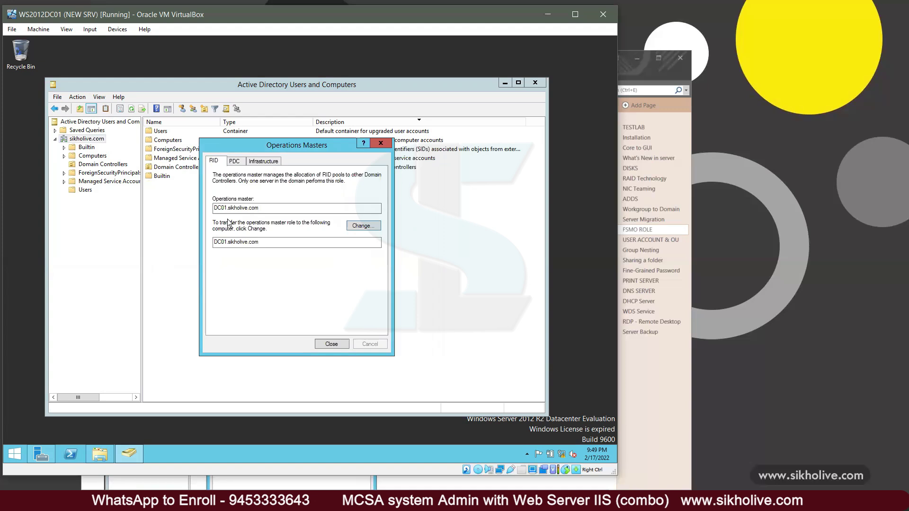
pyautogui.moveTo(261, 204); pyautogui.dragTo(205, 191)
pyautogui.click(275, 208)
# Step: Check the PDC tab, showing DC01.sikholive.com as master and target, then close Operations Masters
pyautogui.click(240, 162)
pyautogui.moveTo(260, 208); pyautogui.dragTo(209, 210)
pyautogui.moveTo(259, 241); pyautogui.dragTo(205, 237)
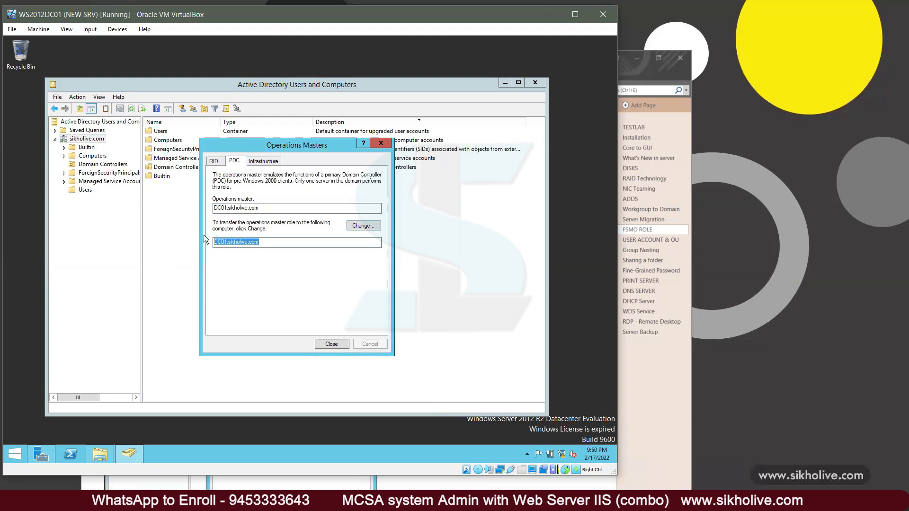
pyautogui.click(268, 241)
pyautogui.moveTo(259, 241); pyautogui.dragTo(205, 240)
pyautogui.click(339, 344)
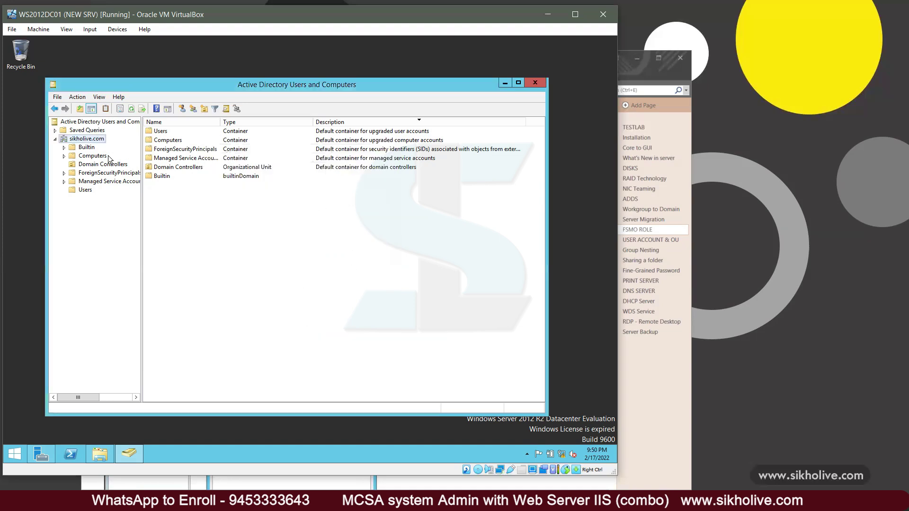
# Step: Change the console's domain controller to ADC01.sikholive.com
pyautogui.rightClick(82, 137)
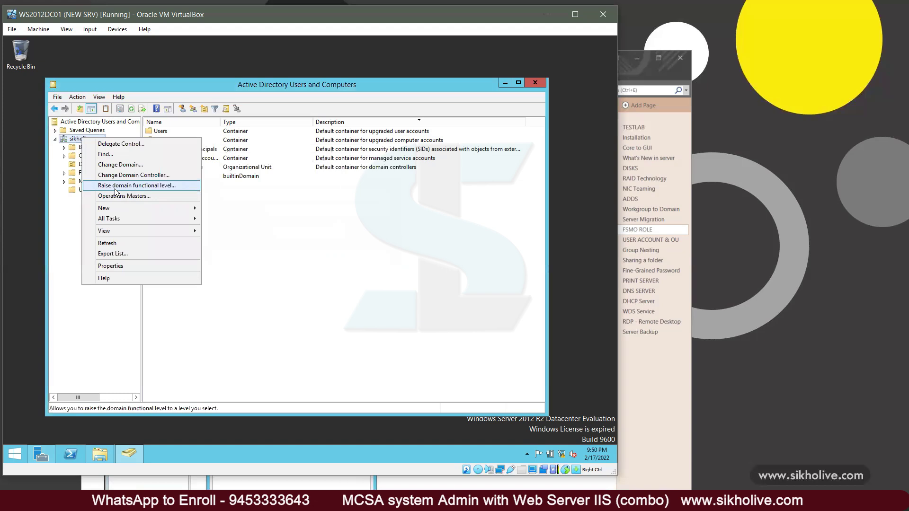
pyautogui.click(126, 176)
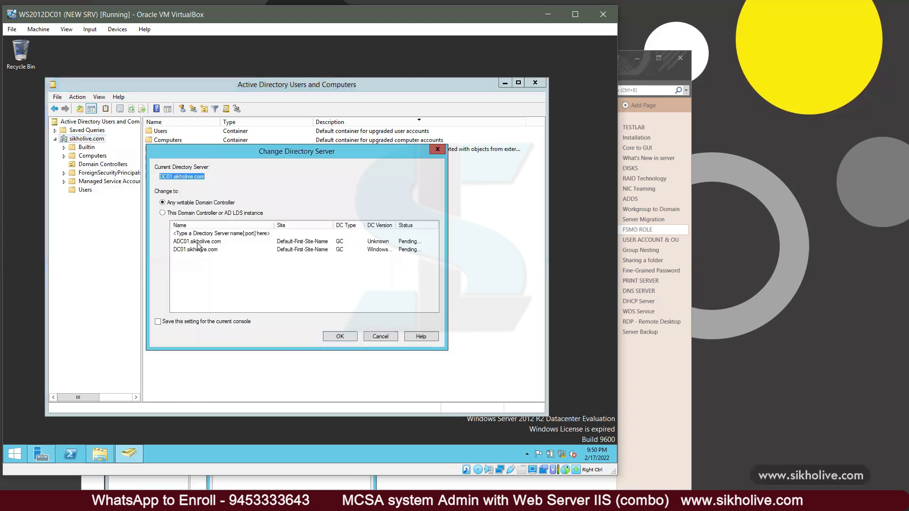
pyautogui.click(186, 243)
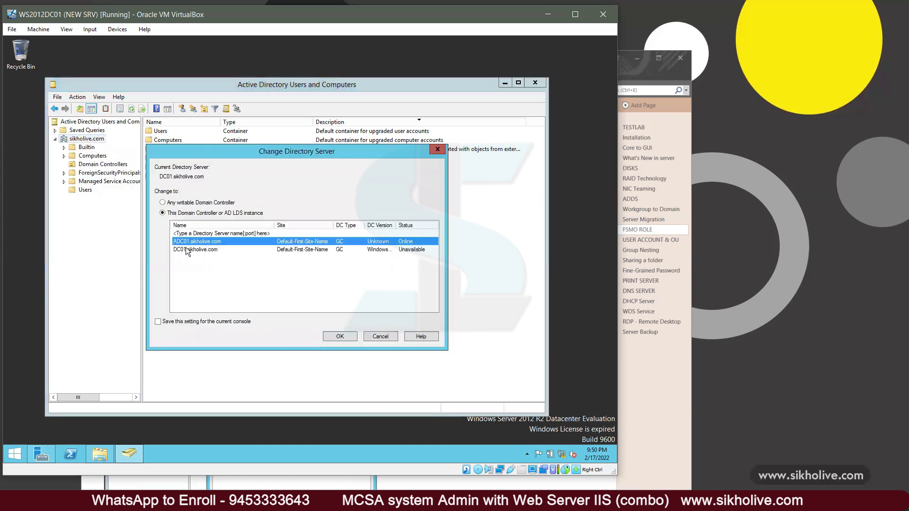
pyautogui.click(340, 336)
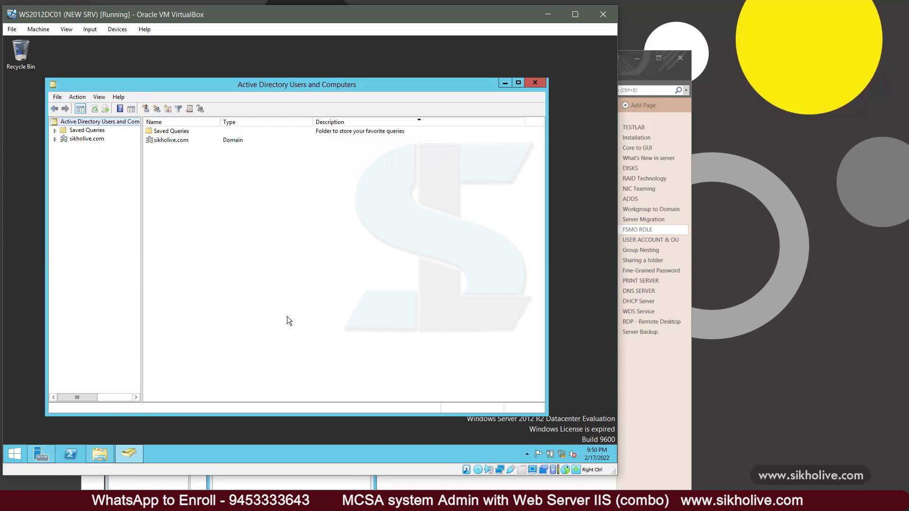
# Step: Expand sikholive.com and check the Managed By tab in the domain's Properties
pyautogui.click(85, 141)
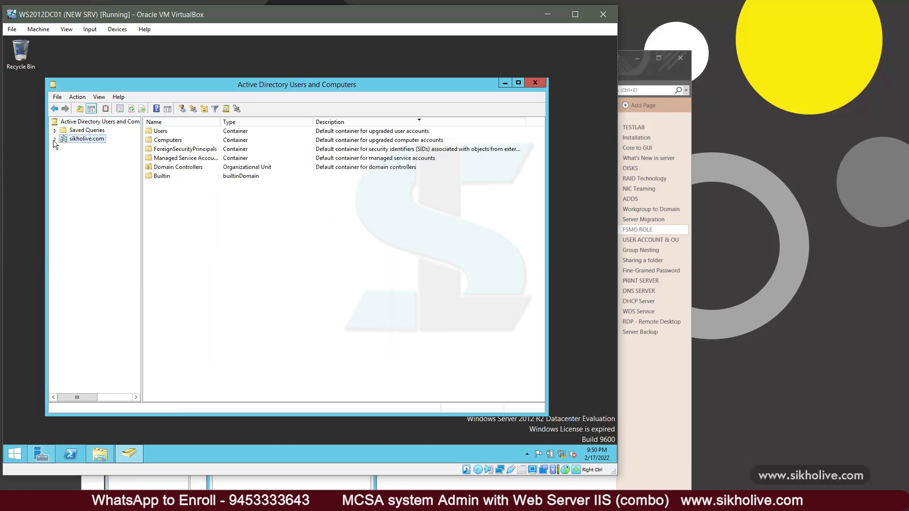
pyautogui.click(55, 140)
pyautogui.rightClick(88, 142)
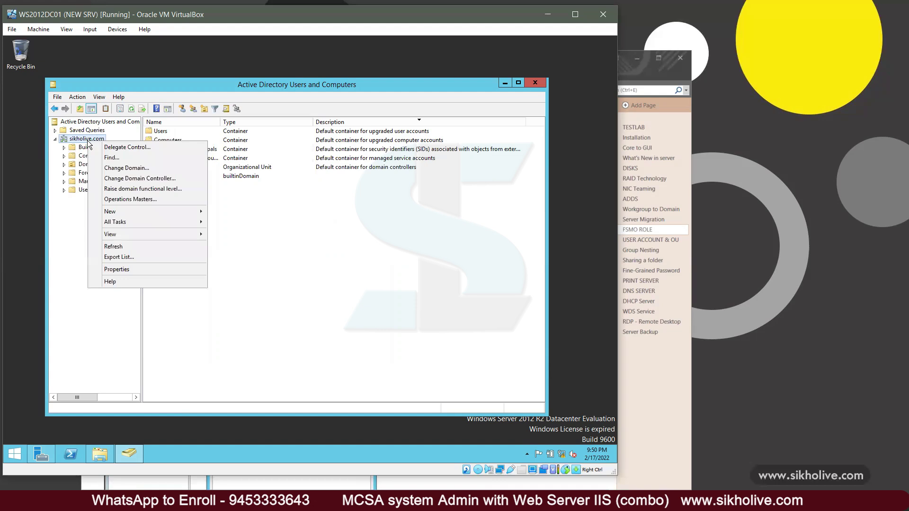
pyautogui.click(256, 207)
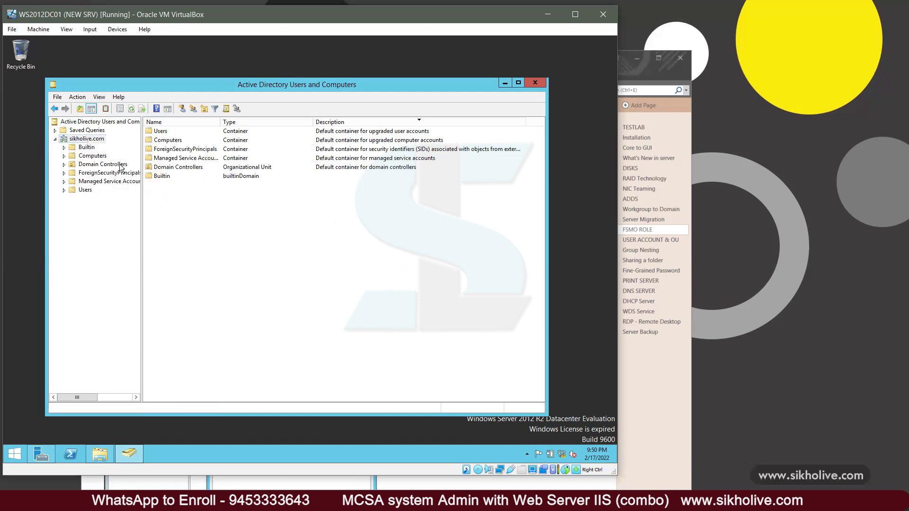
pyautogui.rightClick(101, 138)
pyautogui.click(154, 260)
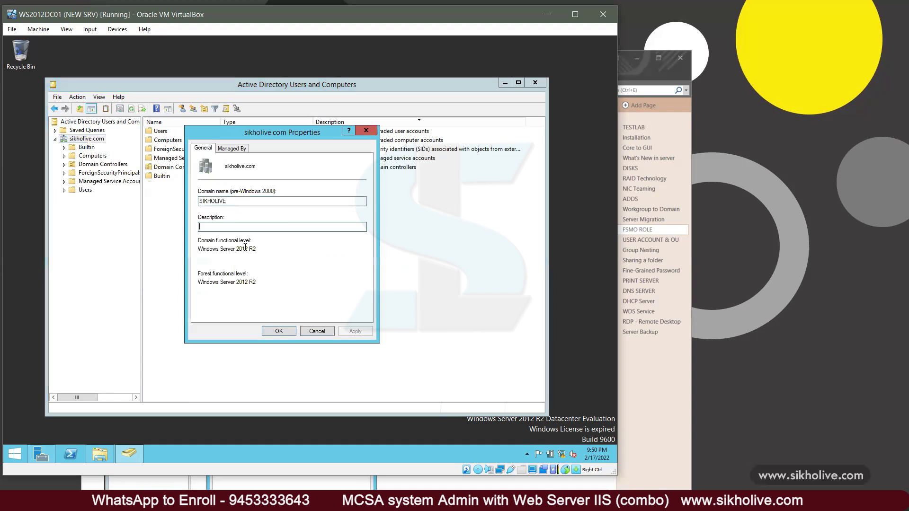
pyautogui.click(232, 150)
pyautogui.click(365, 131)
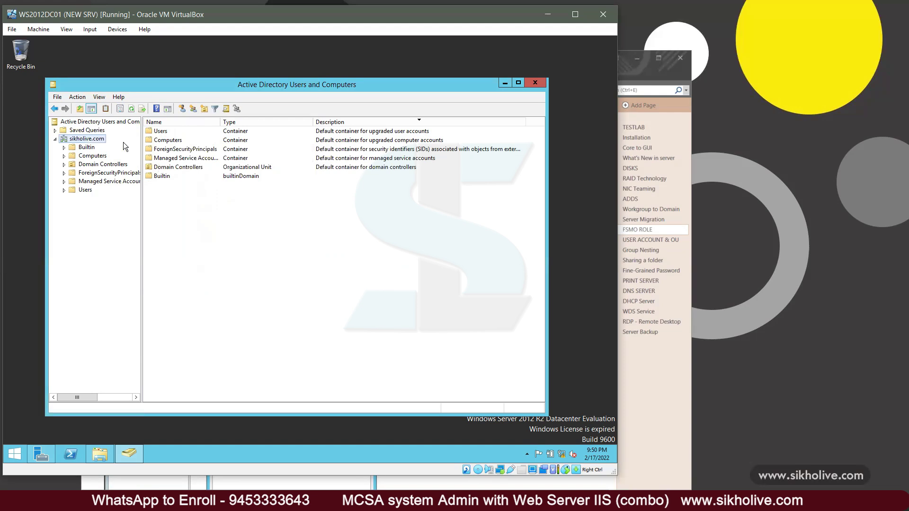
# Step: Confirm the connected domain controller, then open Operations Masters and highlight DC01.sikholive.com as RID master
pyautogui.rightClick(93, 139)
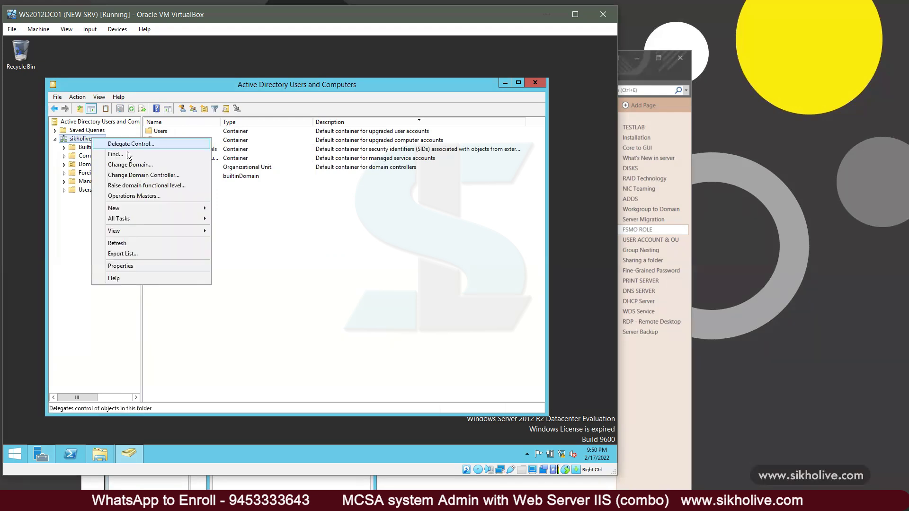
pyautogui.click(141, 176)
pyautogui.click(380, 336)
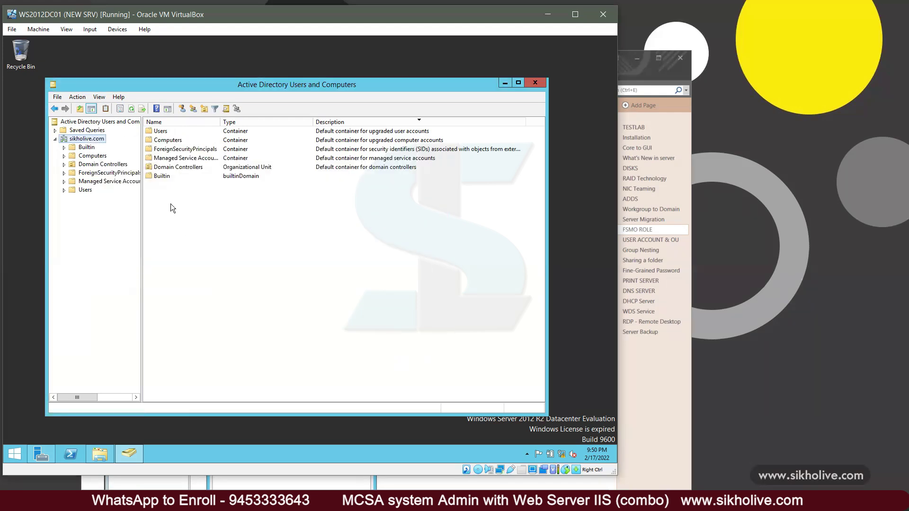
pyautogui.rightClick(93, 140)
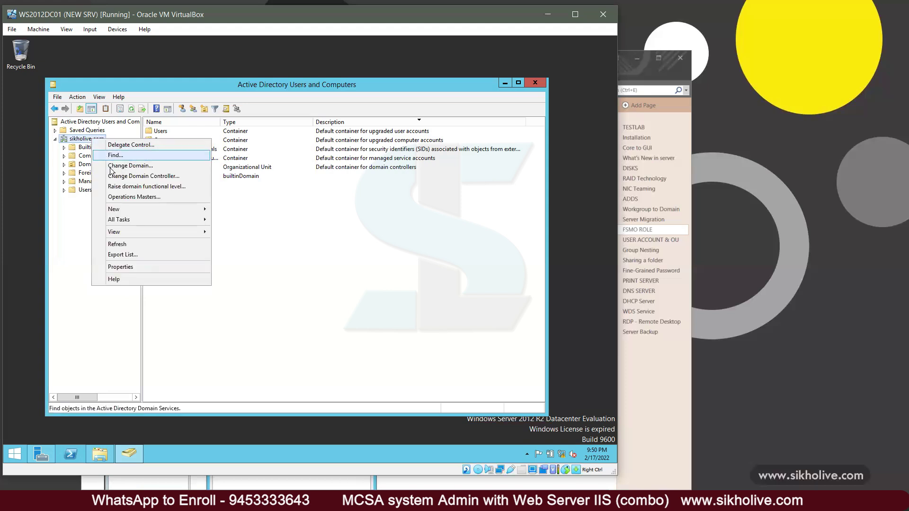
pyautogui.click(139, 197)
pyautogui.moveTo(263, 209); pyautogui.dragTo(210, 209)
# Step: Transfer the RID master role from DC01 to ADC01.sikholive.com and acknowledge the success message
pyautogui.click(215, 162)
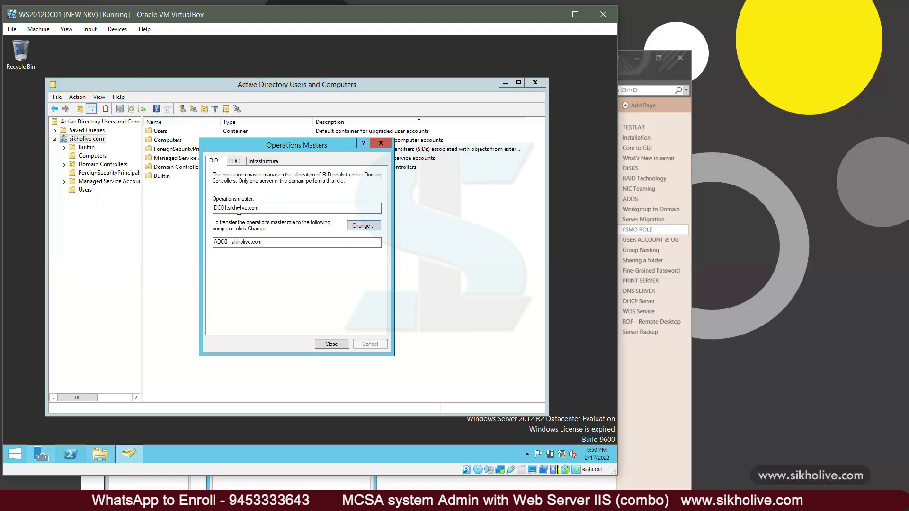
pyautogui.moveTo(266, 208); pyautogui.dragTo(190, 202)
pyautogui.moveTo(272, 244); pyautogui.dragTo(213, 242)
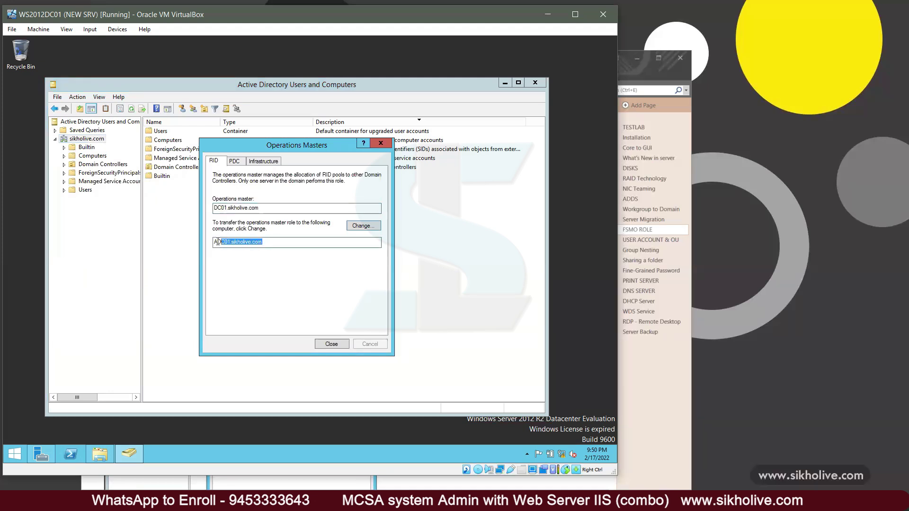
pyautogui.click(358, 227)
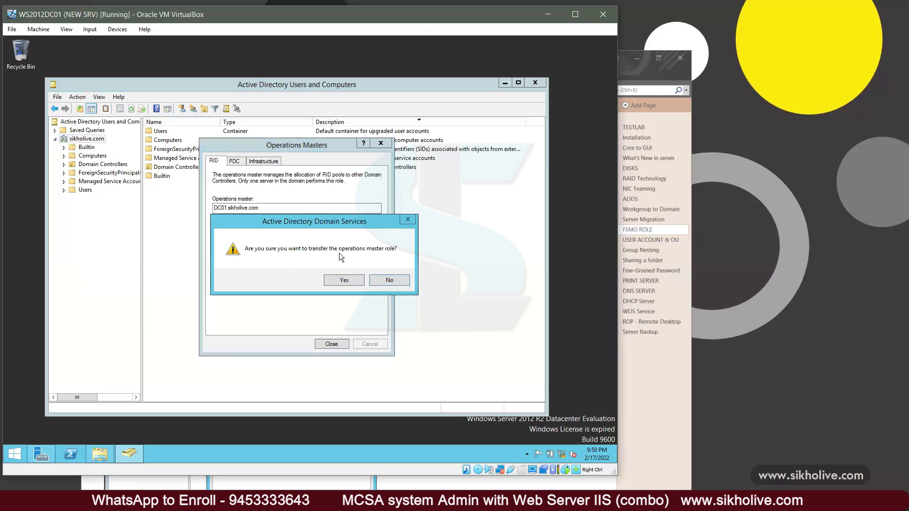
pyautogui.click(348, 279)
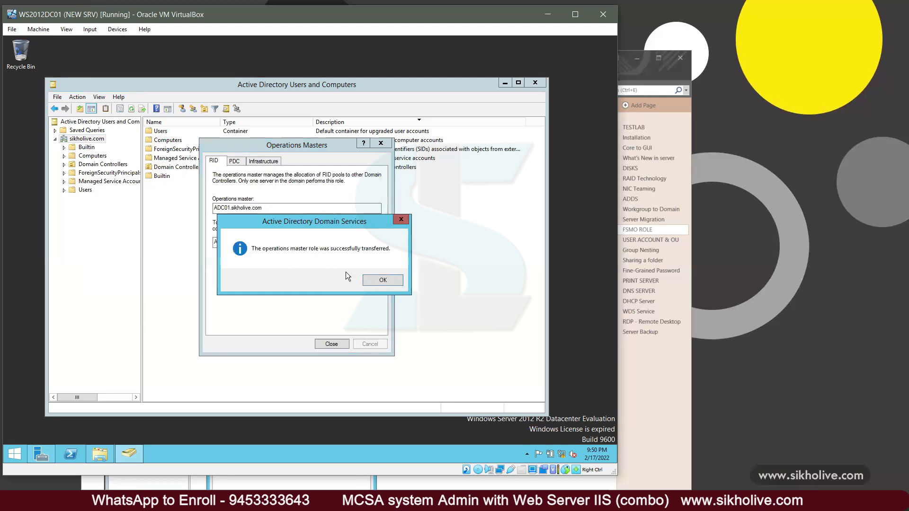
pyautogui.click(364, 278)
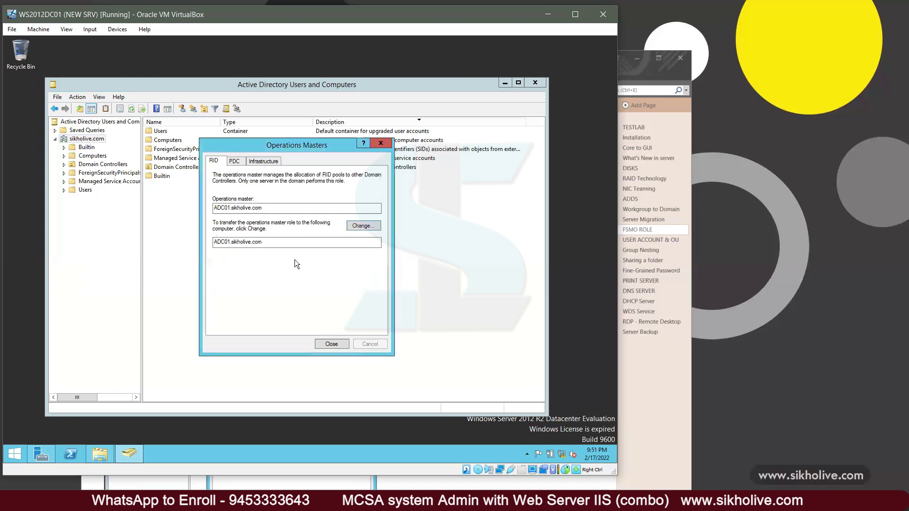
pyautogui.moveTo(263, 208); pyautogui.dragTo(201, 205)
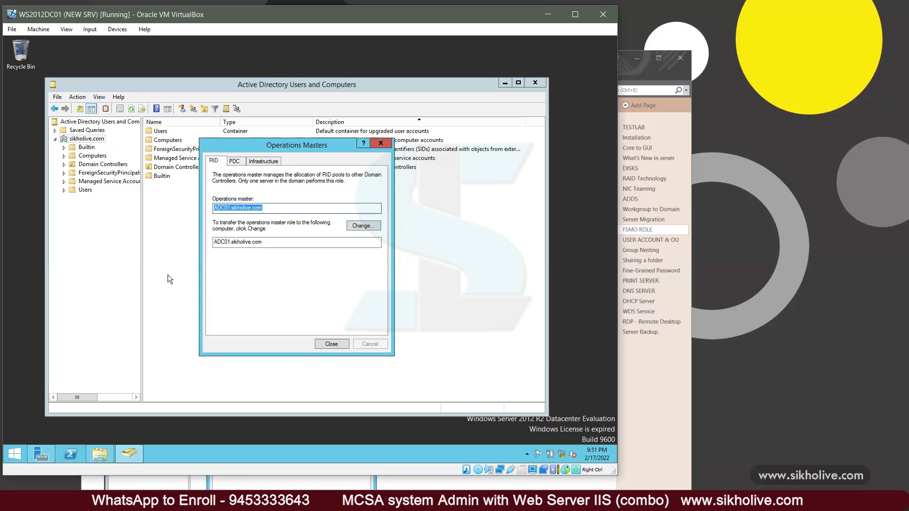
# Step: Review the RID master description on the OneNote FSMO ROLE page, then return to the DC01 VM
pyautogui.hotkey('alt', 'Tab')
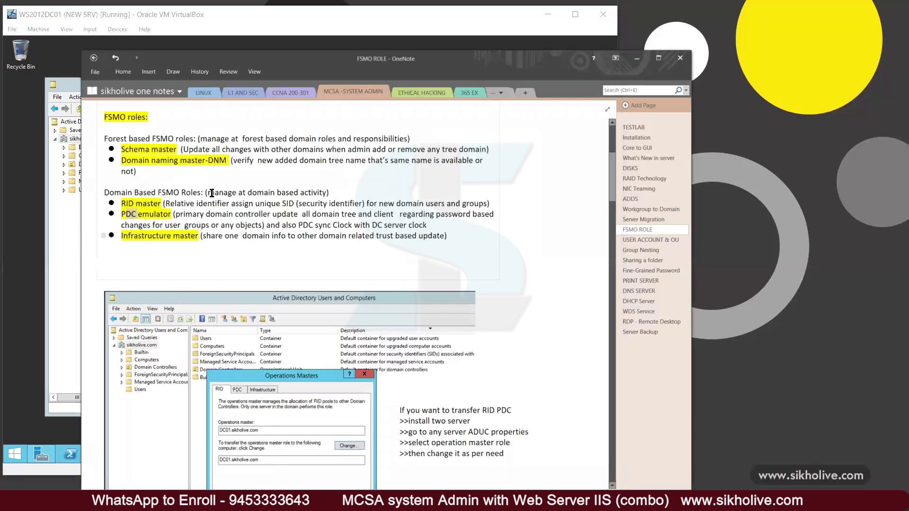
pyautogui.moveTo(167, 203); pyautogui.dragTo(298, 205)
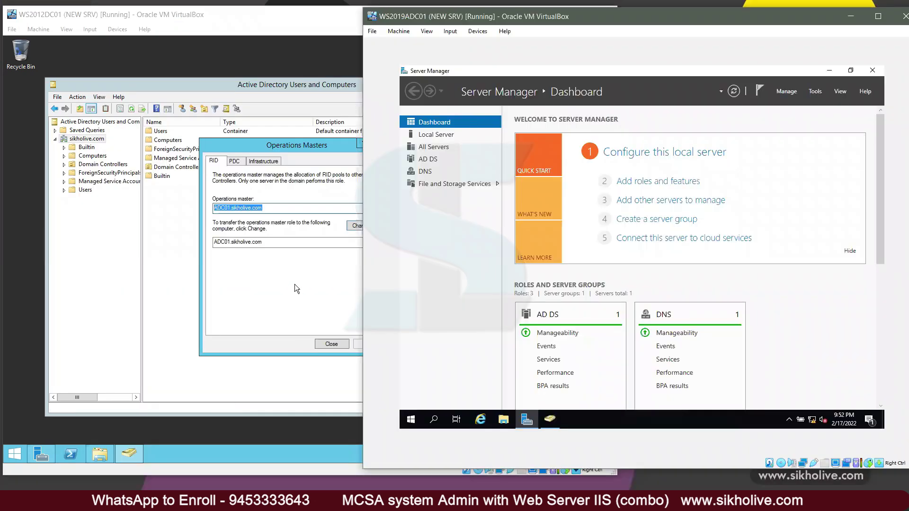
pyautogui.click(295, 284)
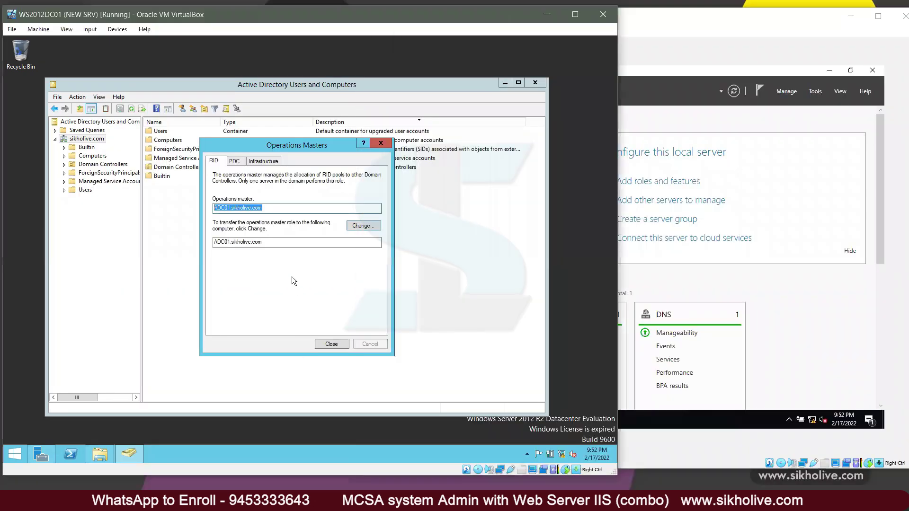
# Step: Check that DC01.sikholive.com holds the PDC role and begin a transfer to ADC01, answering the first prompt
pyautogui.click(215, 161)
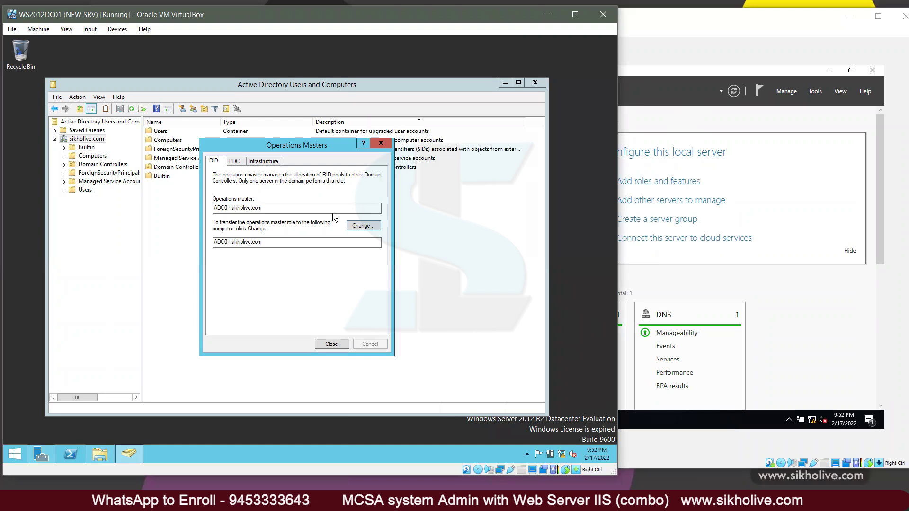
pyautogui.click(235, 161)
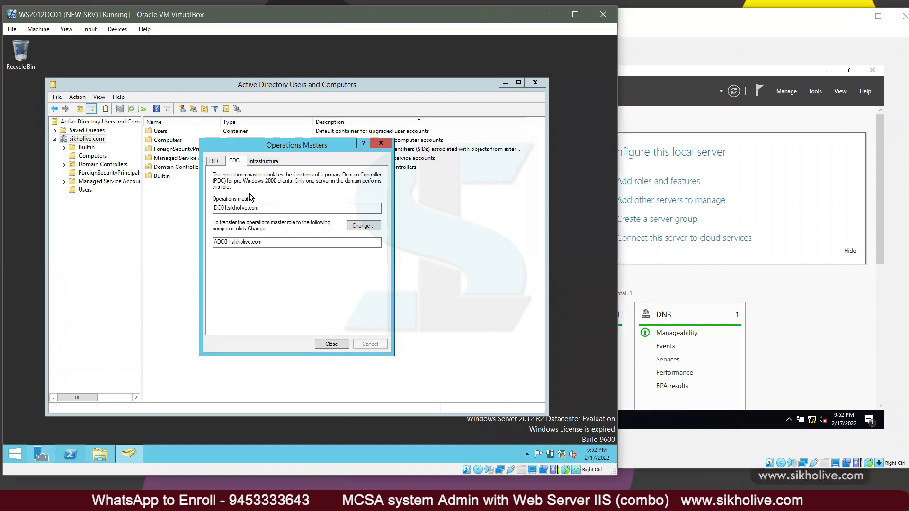
pyautogui.moveTo(264, 209); pyautogui.dragTo(191, 206)
pyautogui.moveTo(264, 208); pyautogui.dragTo(209, 205)
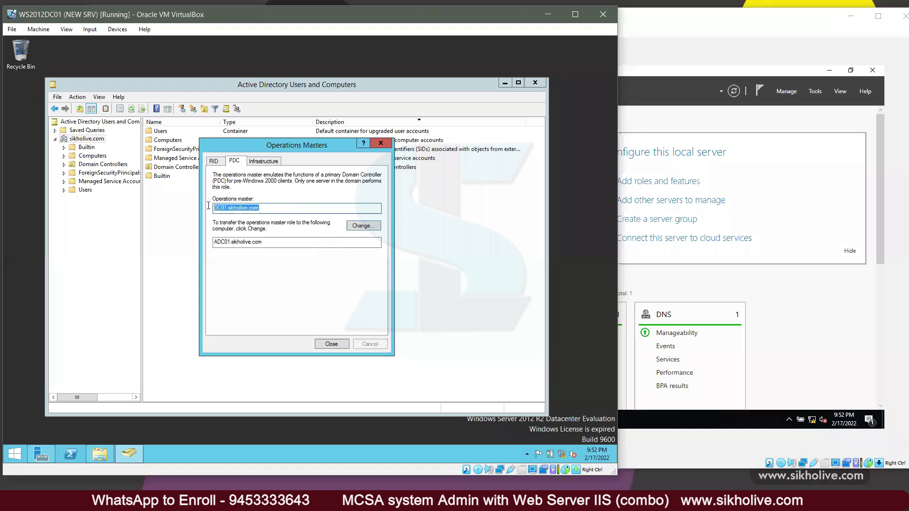
pyautogui.doubleClick(261, 209)
pyautogui.click(361, 228)
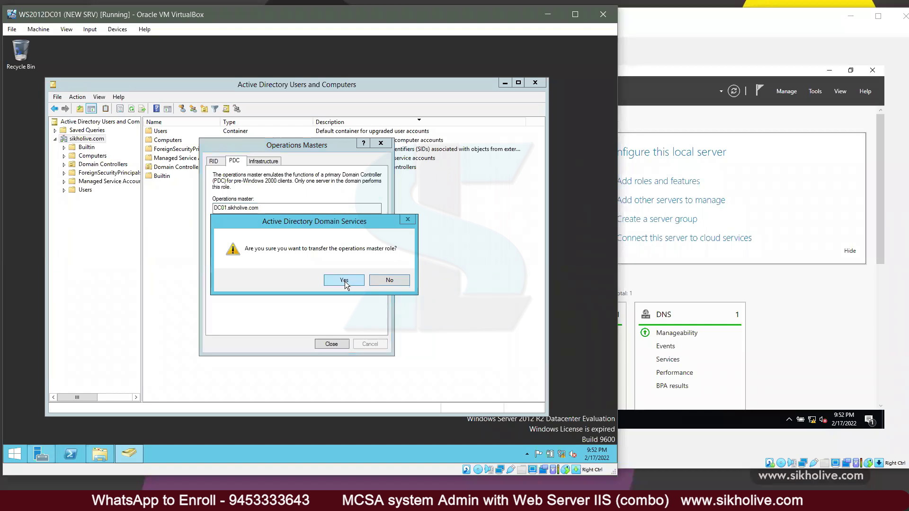
pyautogui.click(390, 280)
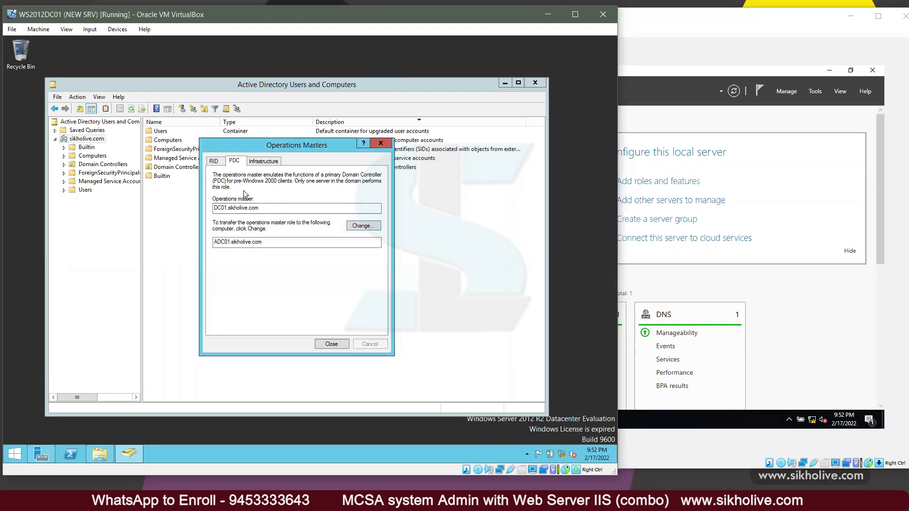
# Step: Confirm RID is on ADC01, then transfer the PDC emulator role to ADC01.sikholive.com
pyautogui.click(214, 161)
pyautogui.moveTo(263, 208); pyautogui.dragTo(191, 207)
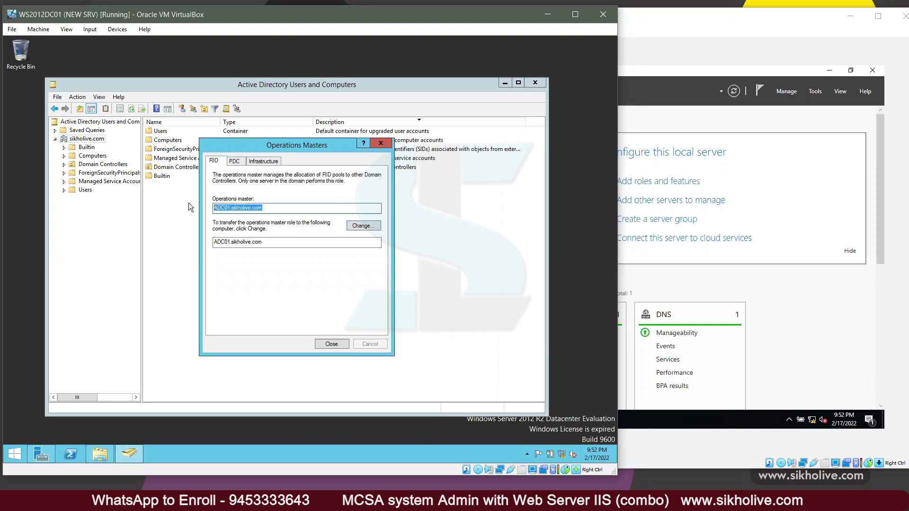
pyautogui.click(235, 162)
pyautogui.click(362, 227)
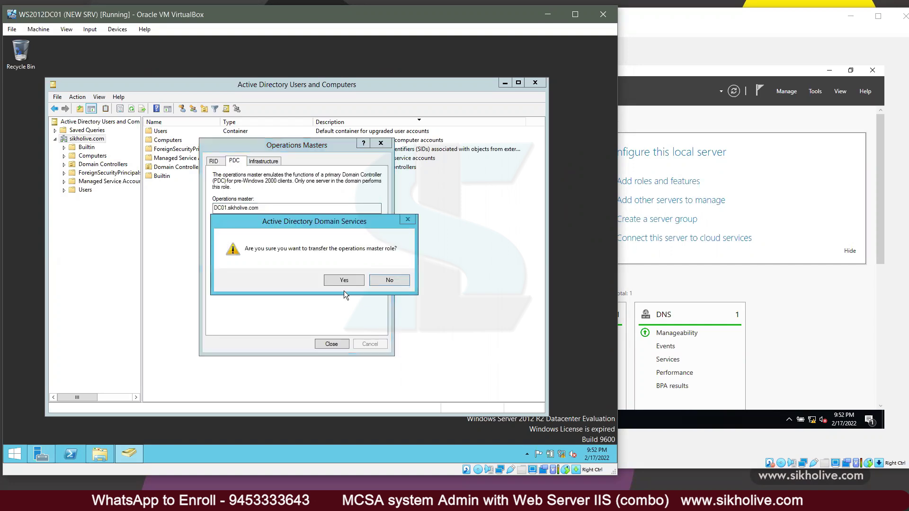
pyautogui.click(344, 280)
pyautogui.press('Return')
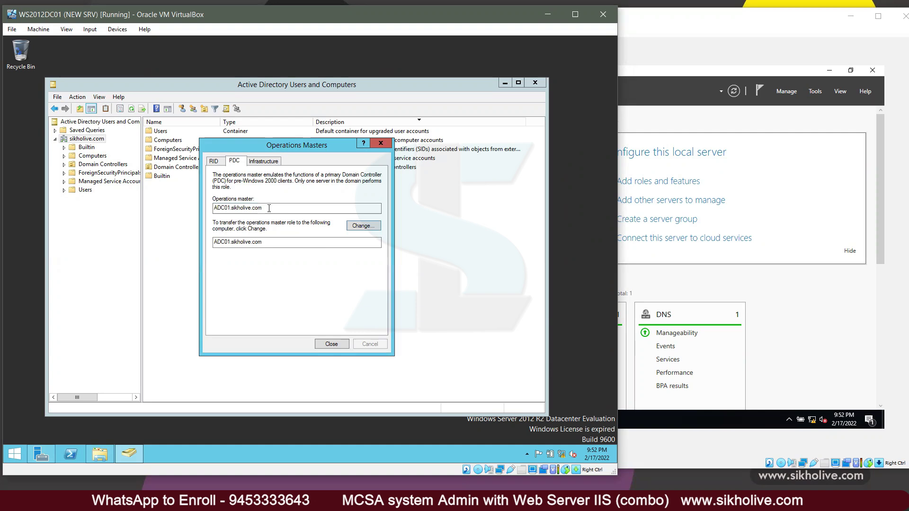
pyautogui.doubleClick(235, 207)
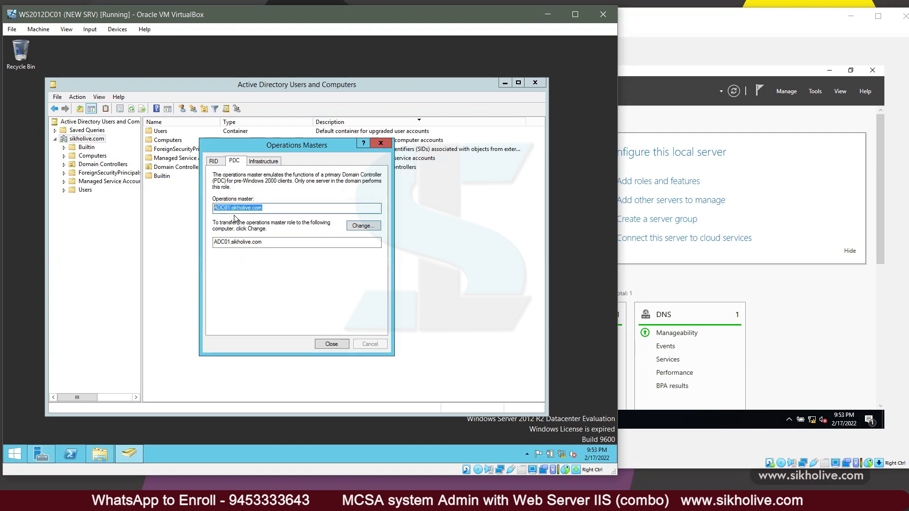
# Step: Transfer the Infrastructure master role to ADC01, then recheck the PDC and RID holders
pyautogui.click(259, 163)
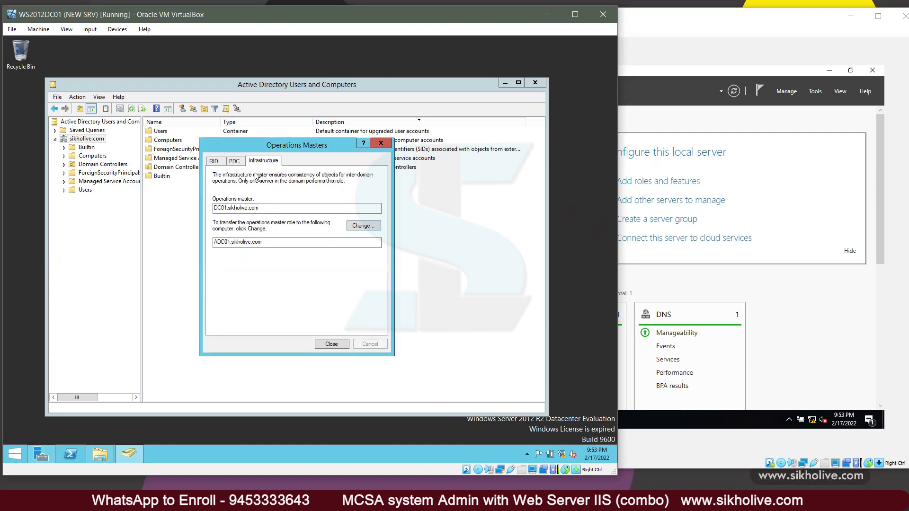
pyautogui.moveTo(268, 207); pyautogui.dragTo(214, 208)
pyautogui.click(364, 225)
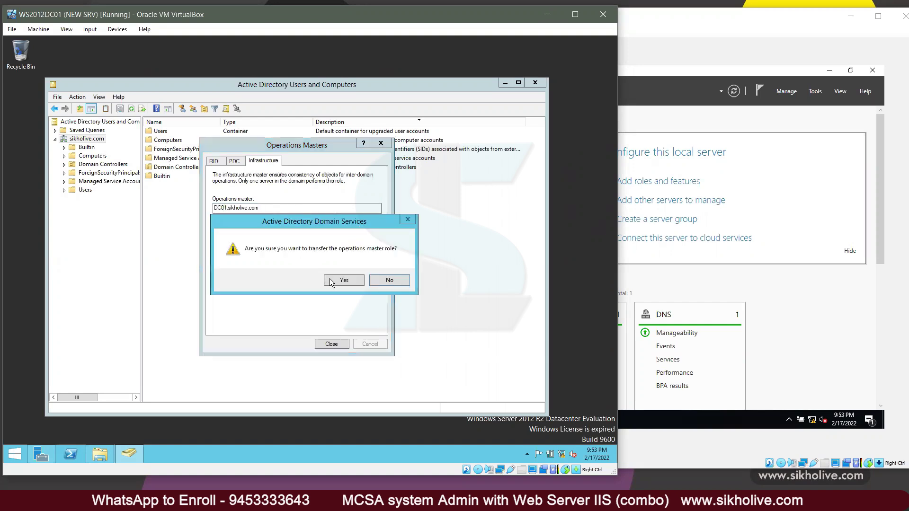
pyautogui.click(334, 281)
pyautogui.click(381, 281)
pyautogui.click(235, 162)
pyautogui.click(214, 162)
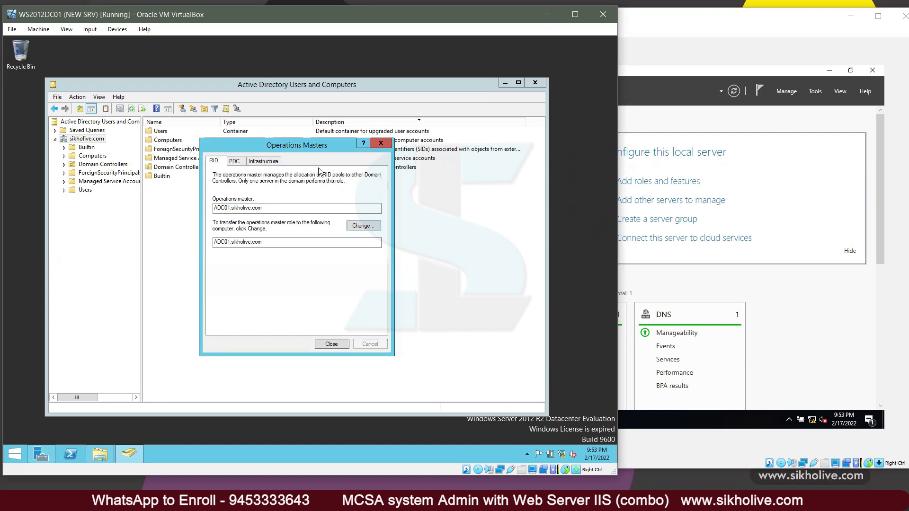
# Step: On ADC01, open sikholive.com's Operations Masters and try a RID change, dismissing the already-master error
pyautogui.click(874, 71)
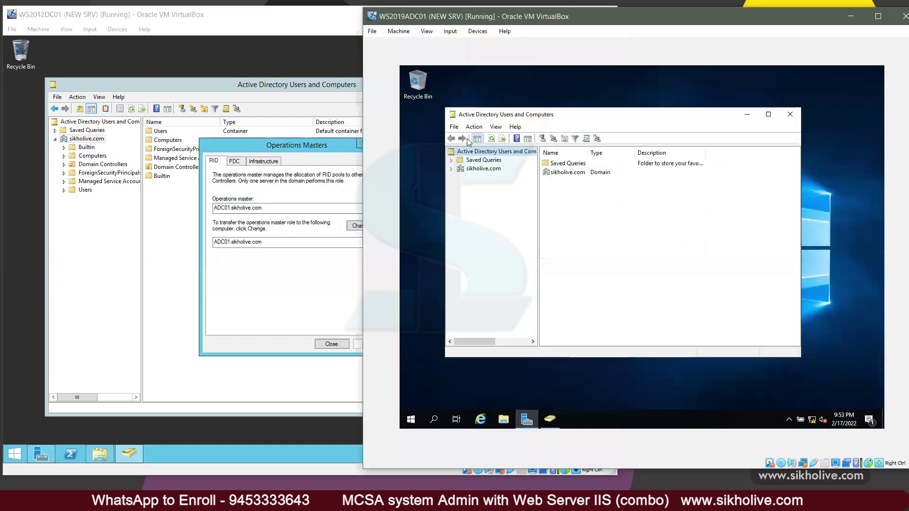
pyautogui.doubleClick(487, 170)
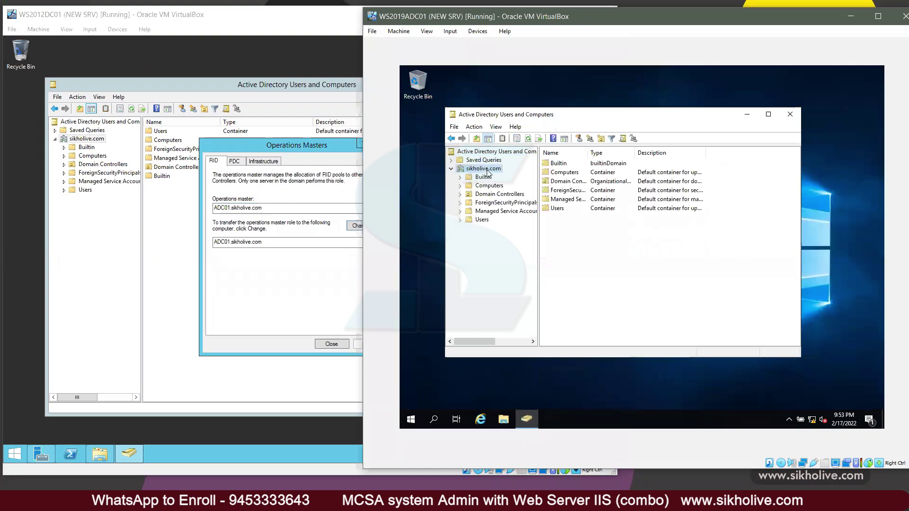
pyautogui.rightClick(486, 170)
pyautogui.click(550, 228)
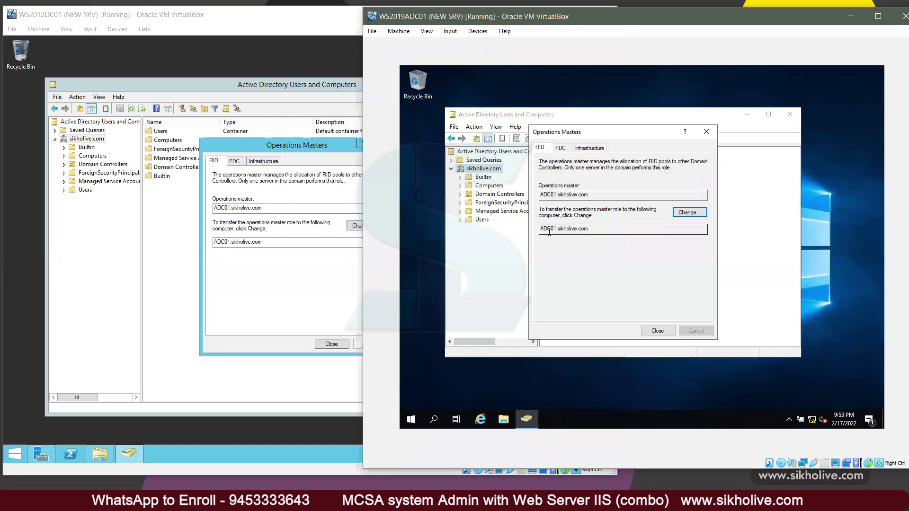
pyautogui.moveTo(558, 133); pyautogui.dragTo(505, 119)
pyautogui.moveTo(536, 181); pyautogui.dragTo(471, 178)
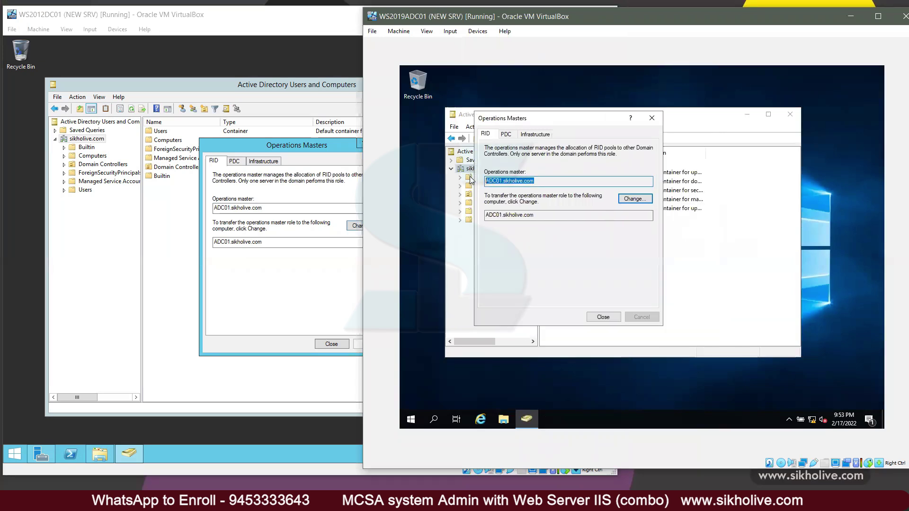
pyautogui.click(634, 201)
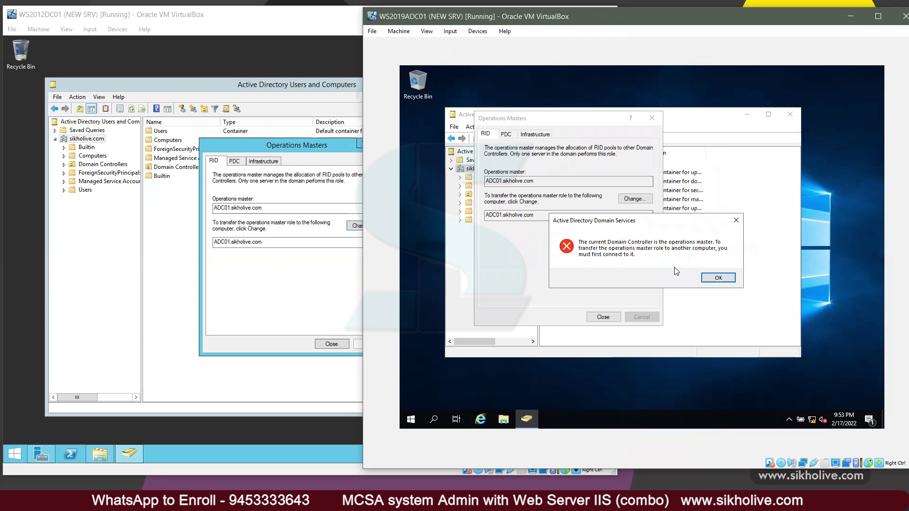
pyautogui.click(719, 278)
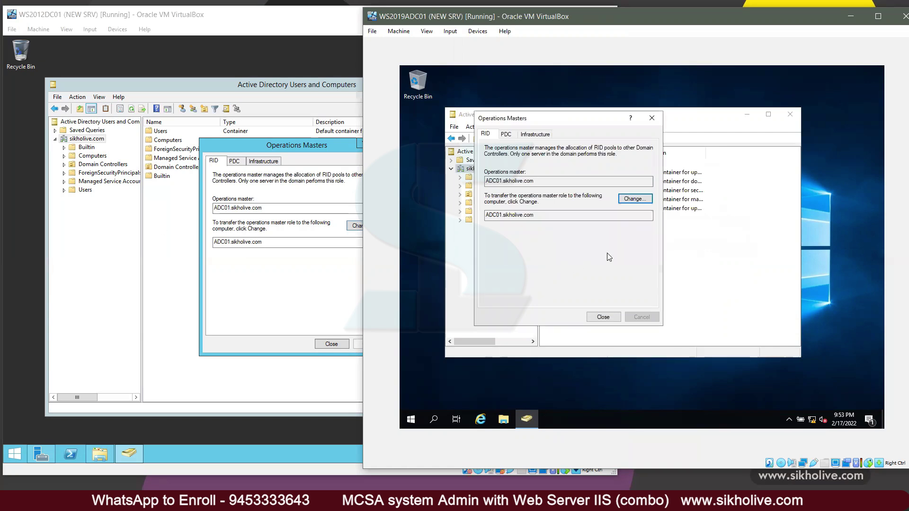
pyautogui.click(154, 227)
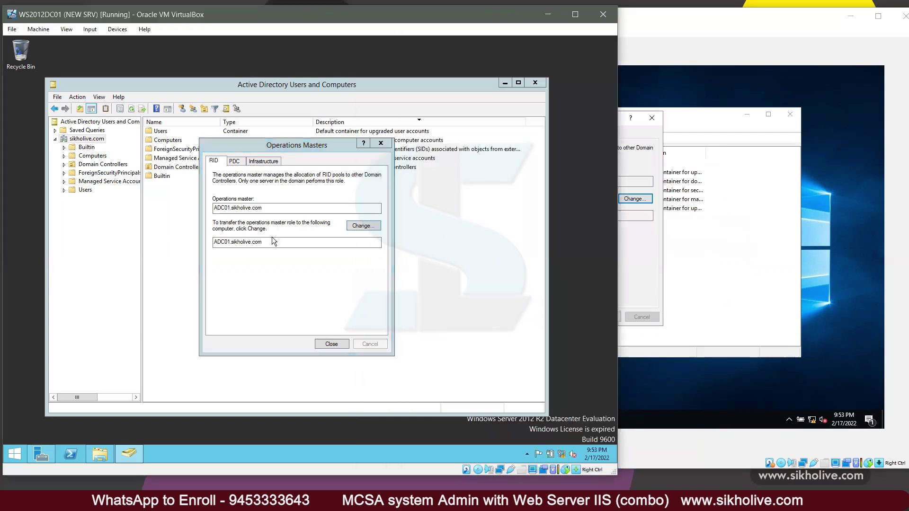
# Step: Close Operations Masters and reconnect the ADUC console to DC01.sikholive.com
pyautogui.click(332, 344)
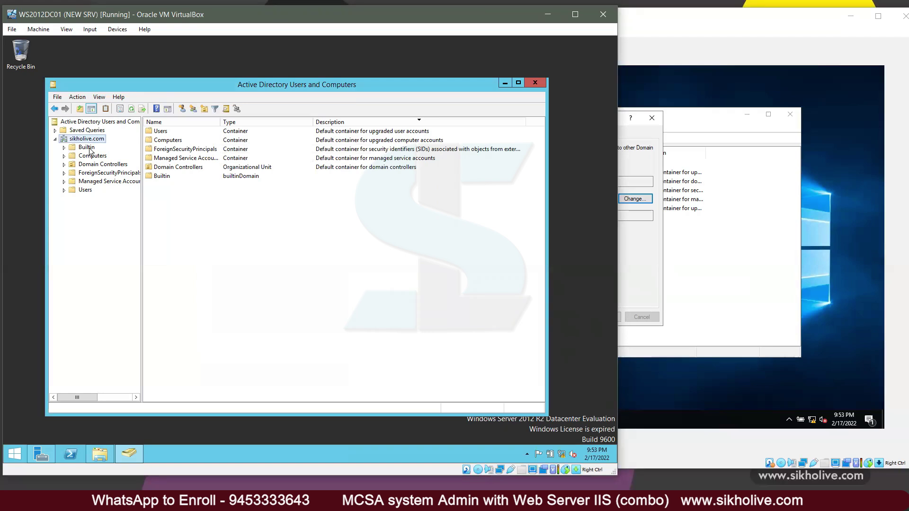
pyautogui.rightClick(90, 141)
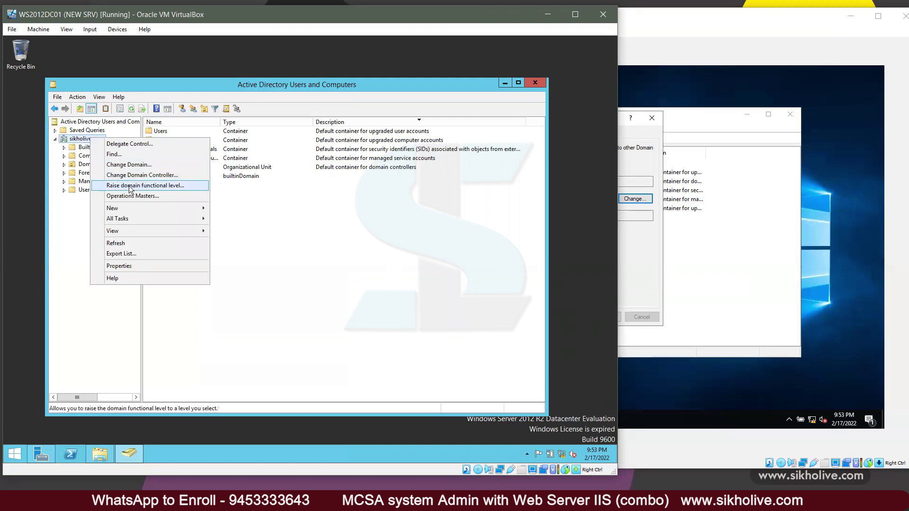
pyautogui.click(136, 176)
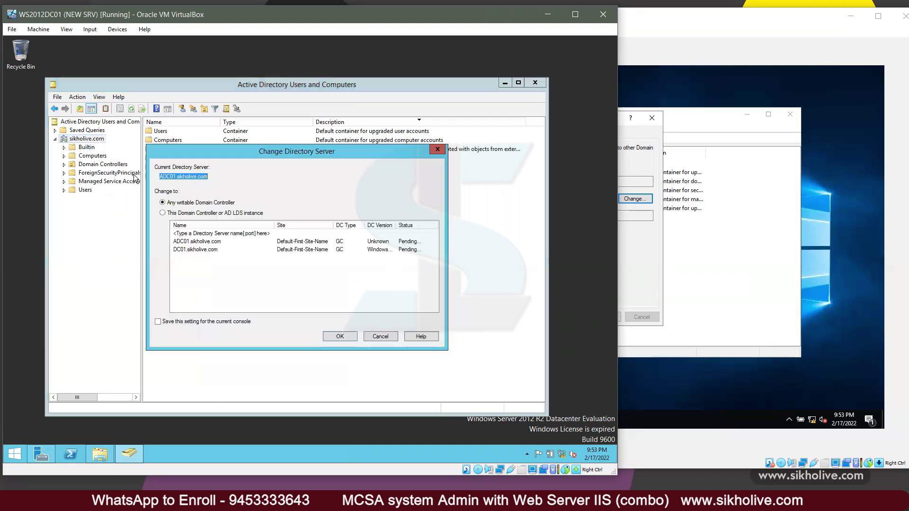
pyautogui.click(189, 249)
pyautogui.click(340, 336)
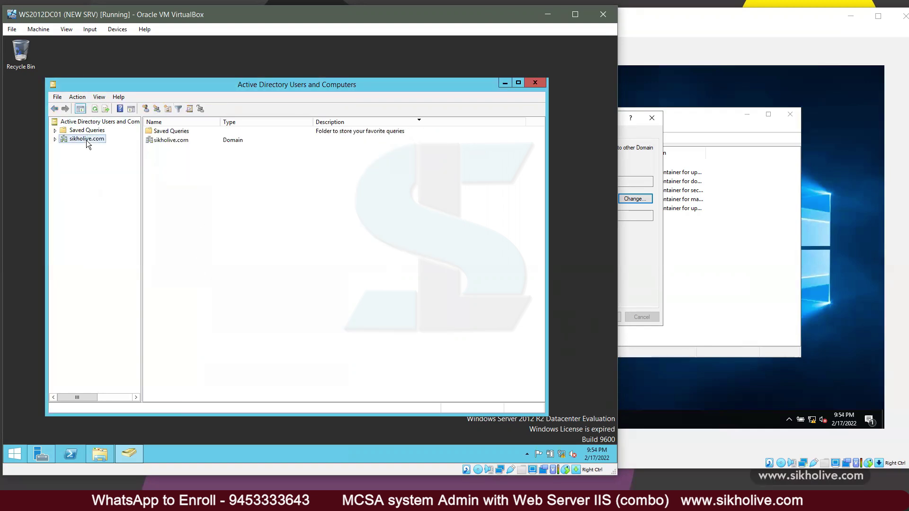
# Step: Check the connected domain controller for sikholive.com and cancel without changes
pyautogui.click(86, 140)
pyautogui.rightClick(86, 140)
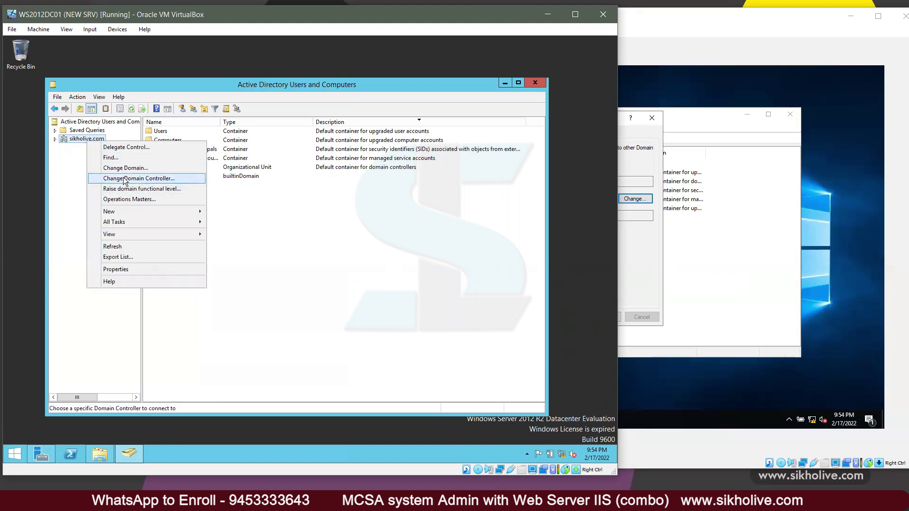
pyautogui.click(124, 180)
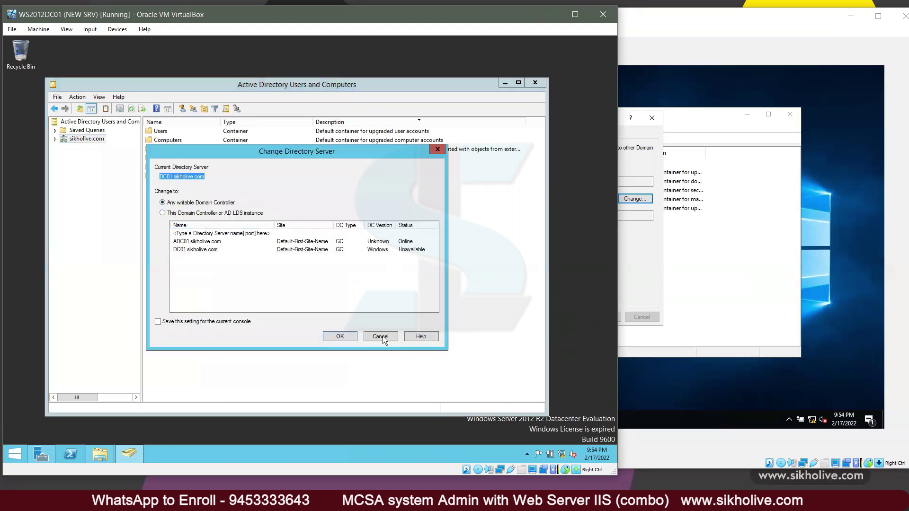
pyautogui.click(383, 336)
# Step: Start a RID transfer back to DC01, decline it, and close Operations Masters
pyautogui.rightClick(75, 137)
pyautogui.click(97, 194)
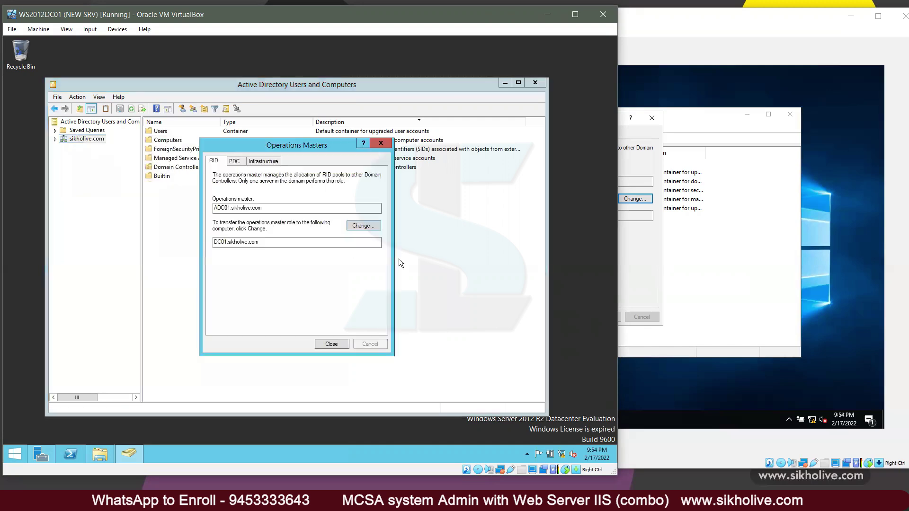
pyautogui.click(358, 227)
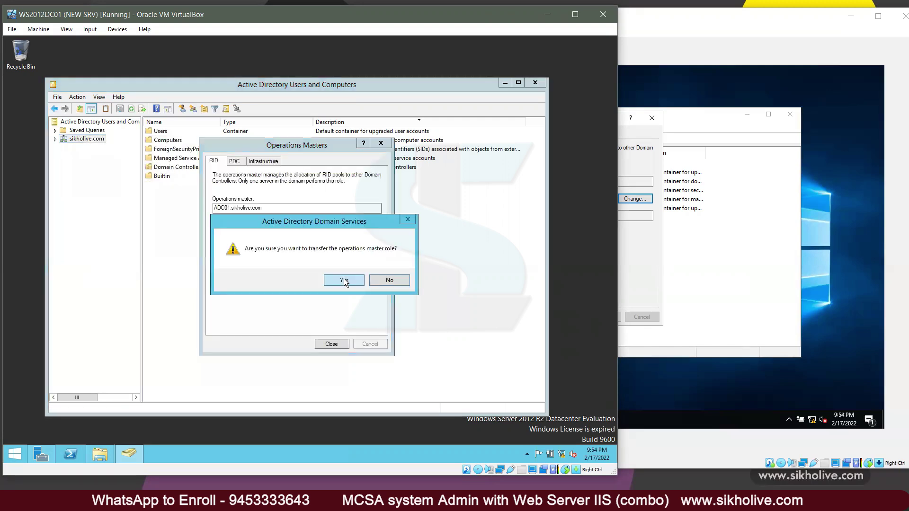
pyautogui.click(386, 276)
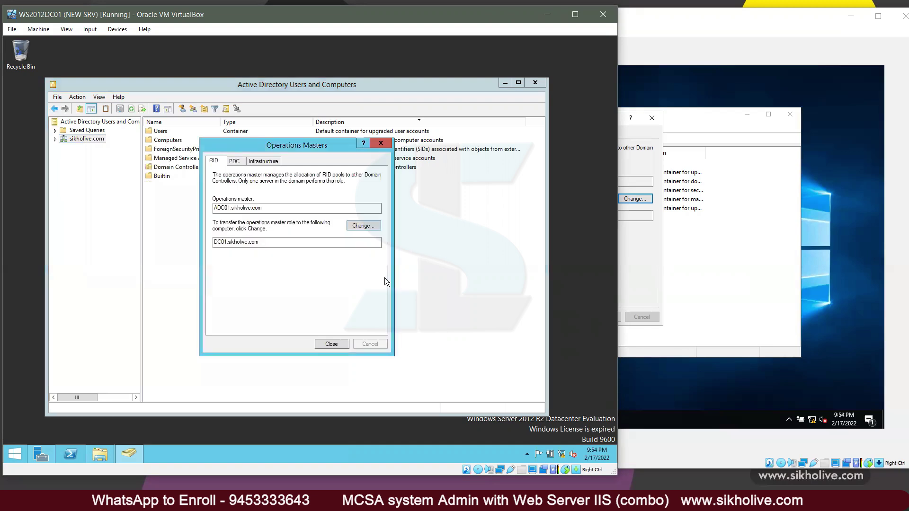
pyautogui.click(339, 345)
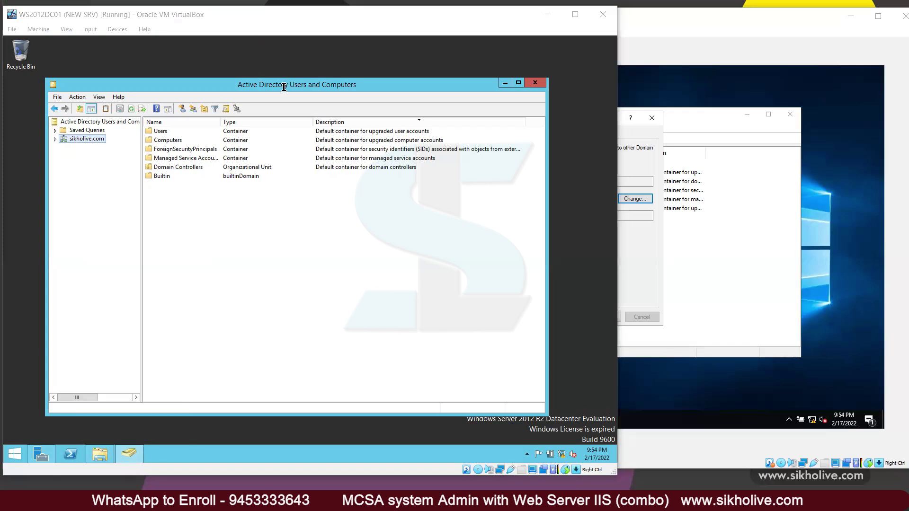
pyautogui.hotkey('alt', 'Tab')
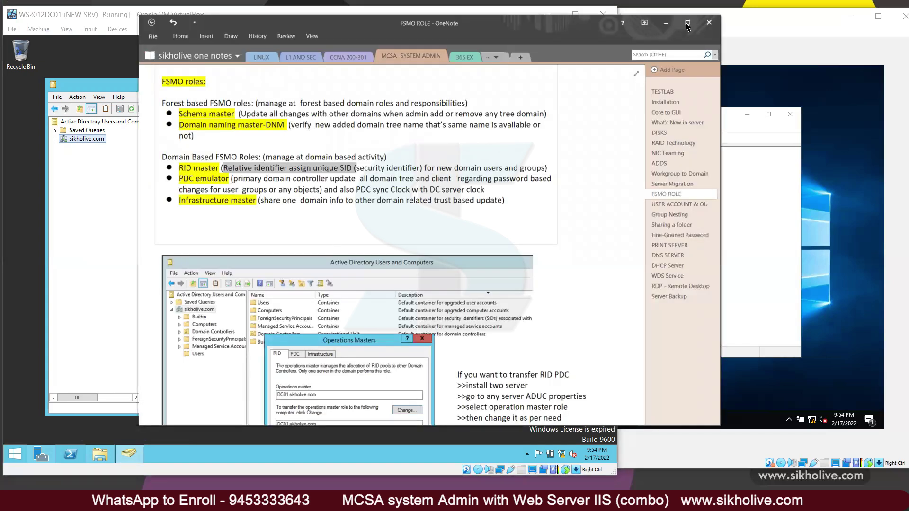
# Step: Maximize the FSMO ROLE notes, scroll to the TRANSFER DNM steps, then restore the window smaller
pyautogui.click(687, 24)
pyautogui.scroll(-10, 388, 283)
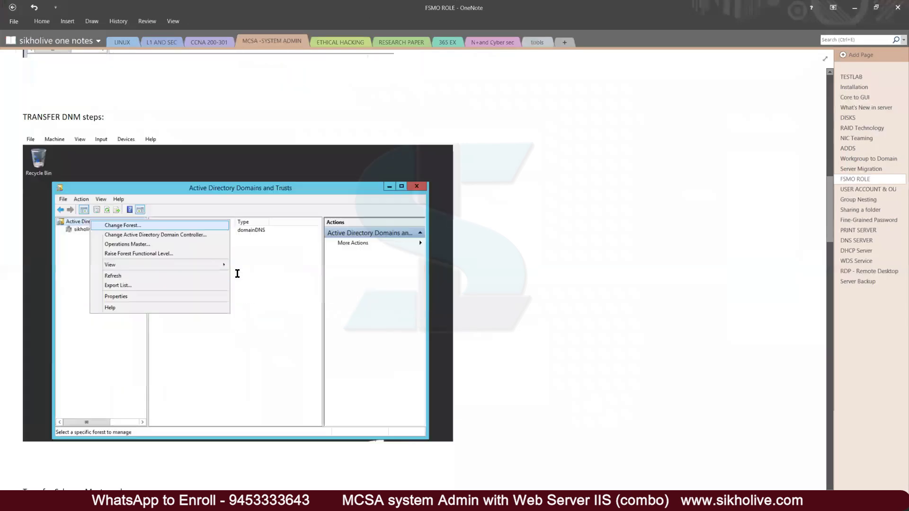
pyautogui.scroll(-1, 237, 274)
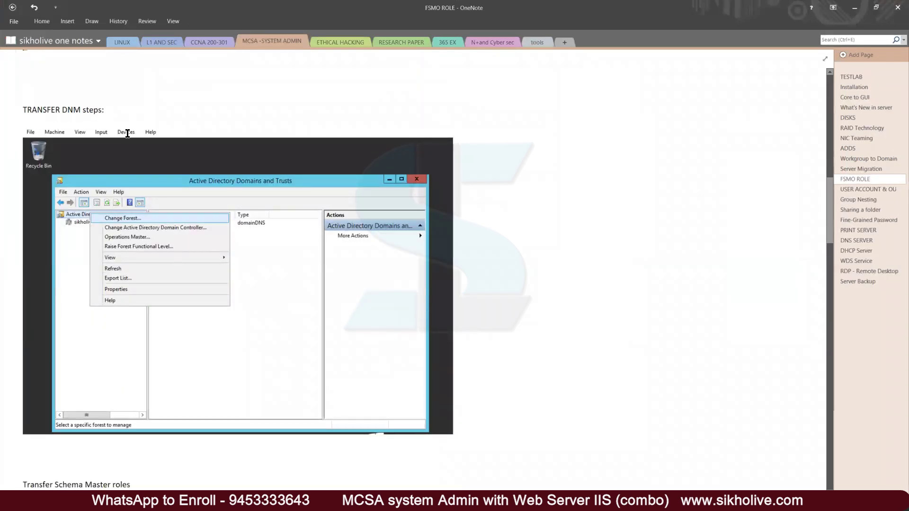
pyautogui.scroll(10, 128, 134)
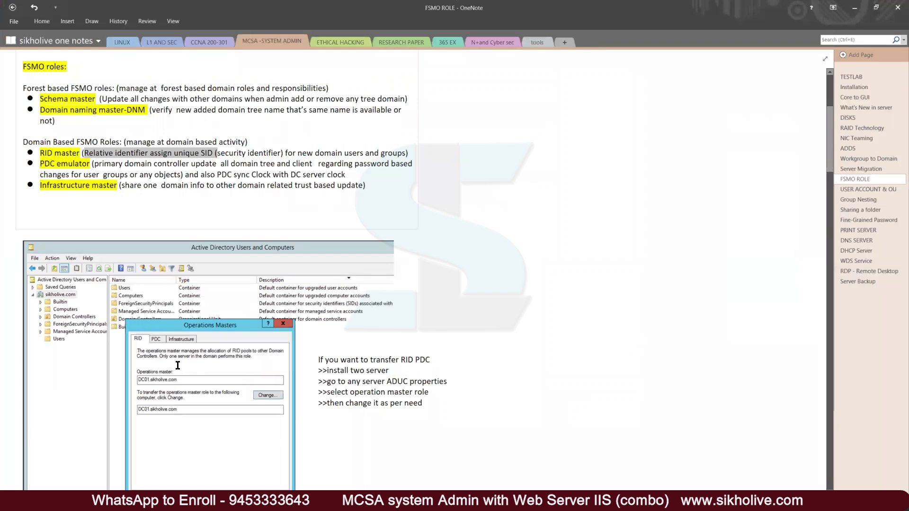
pyautogui.scroll(-10, 178, 365)
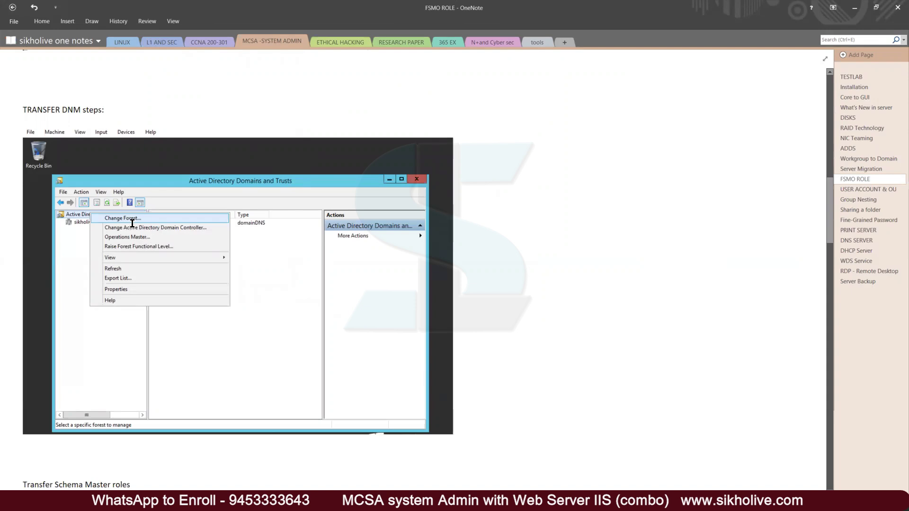
pyautogui.scroll(-3, 157, 251)
pyautogui.scroll(-2, 157, 252)
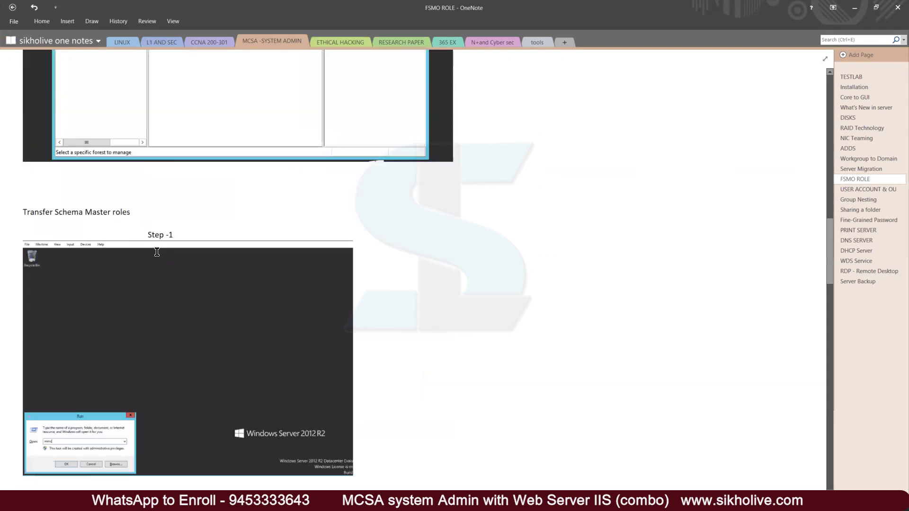
pyautogui.scroll(4, 219, 149)
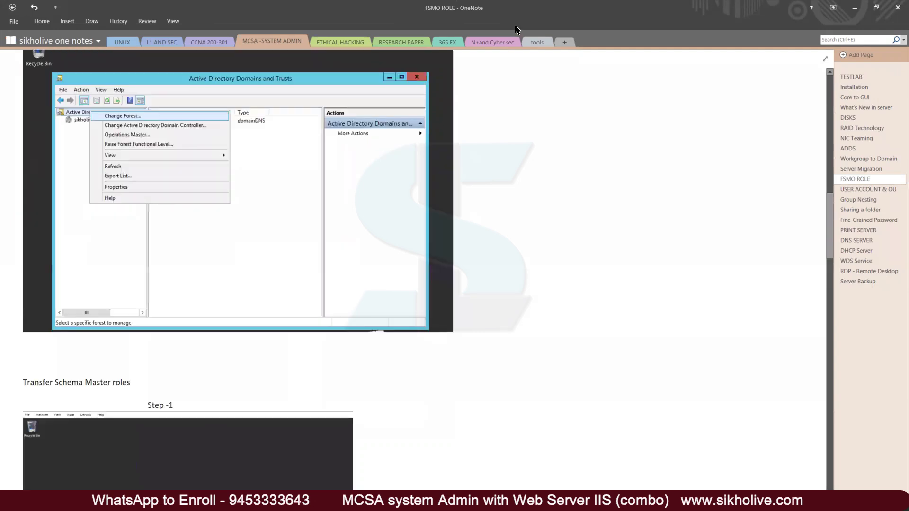
pyautogui.moveTo(518, 30); pyautogui.dragTo(506, 28)
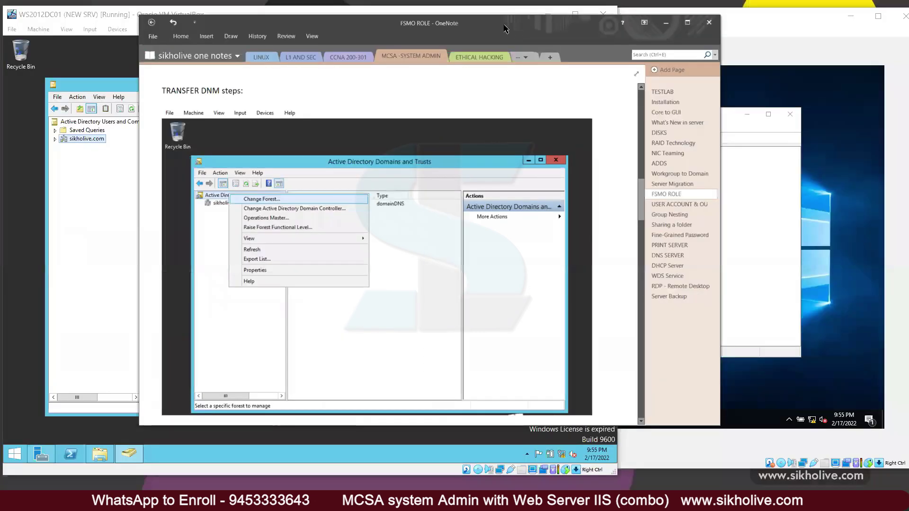
# Step: Minimize OneNote, expand sikholive.com, then close Server Manager, This PC and ADUC on WS2012DC01
pyautogui.click(666, 22)
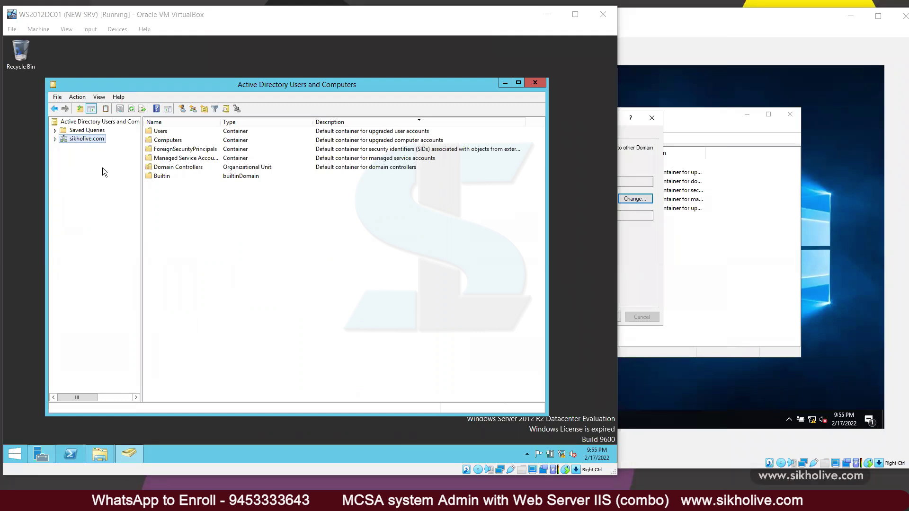
pyautogui.click(83, 142)
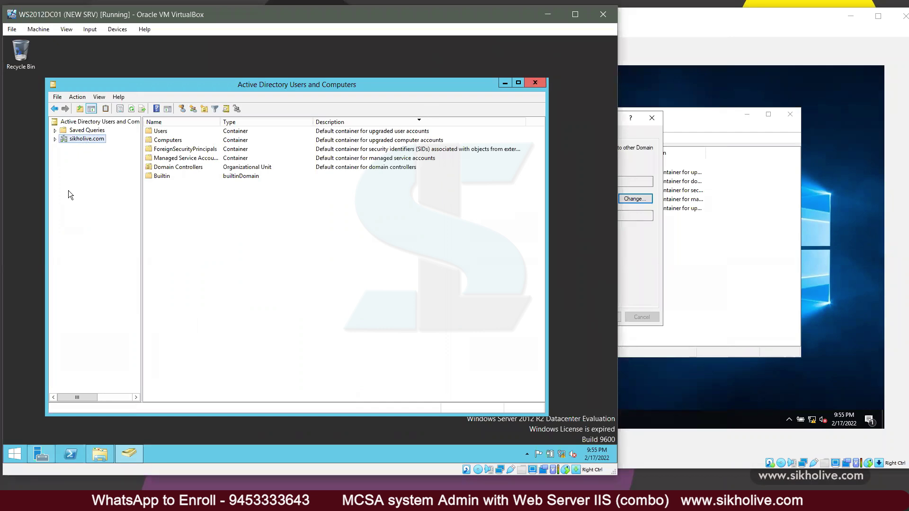
pyautogui.click(55, 139)
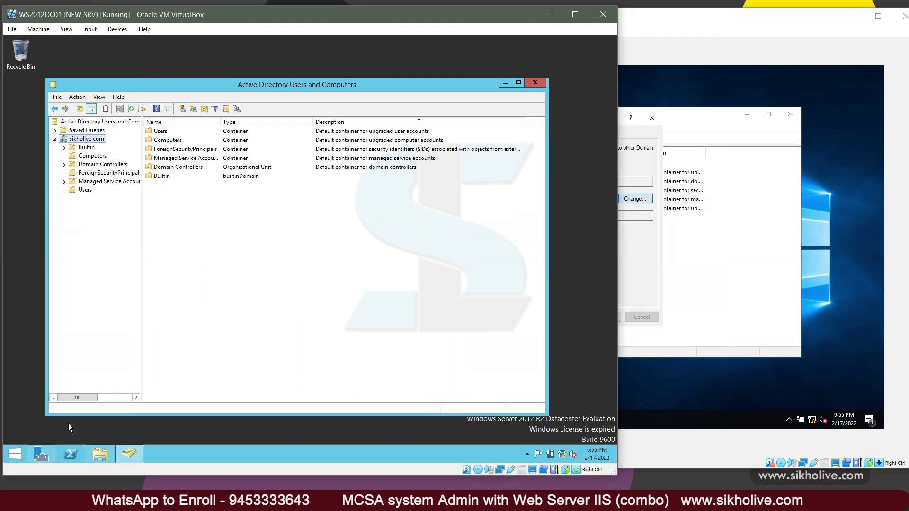
pyautogui.click(505, 83)
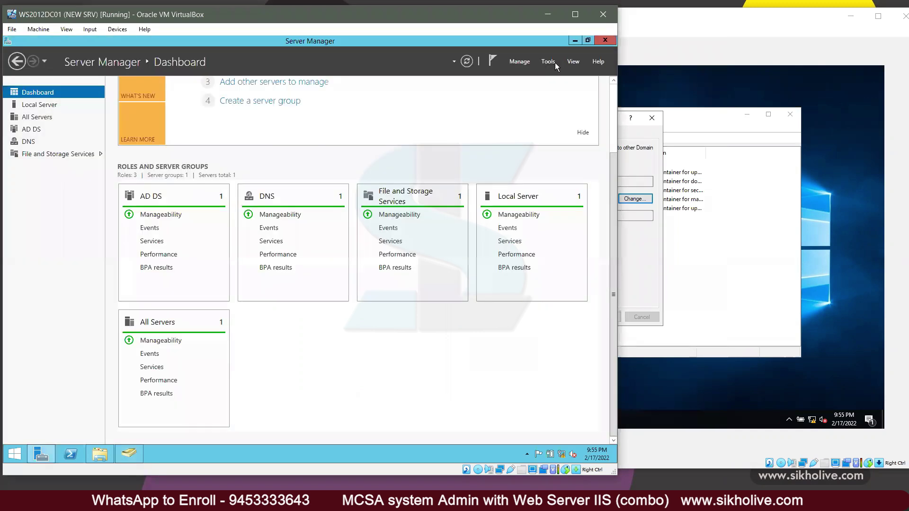
pyautogui.click(587, 47)
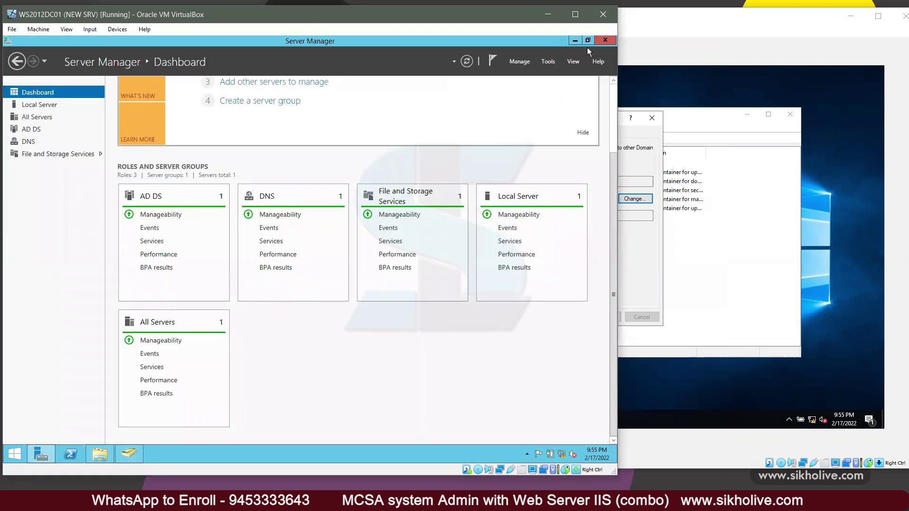
pyautogui.click(604, 41)
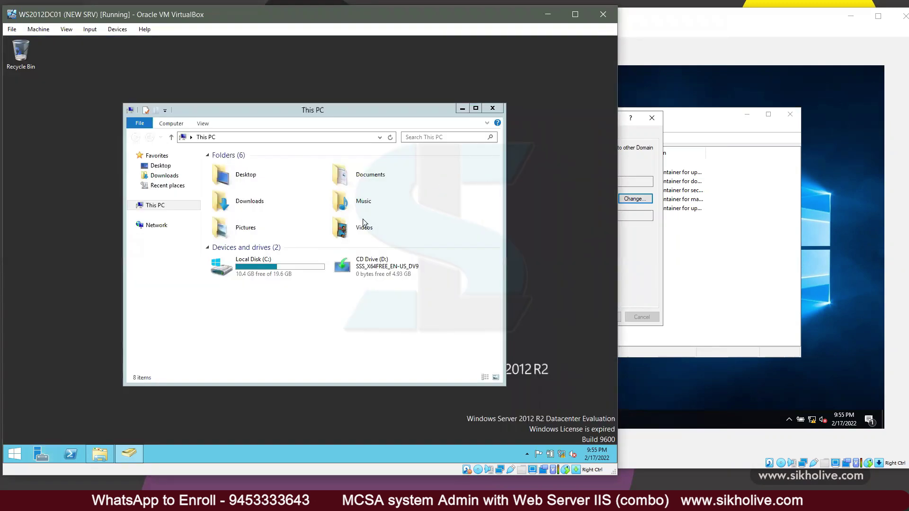
pyautogui.click(492, 108)
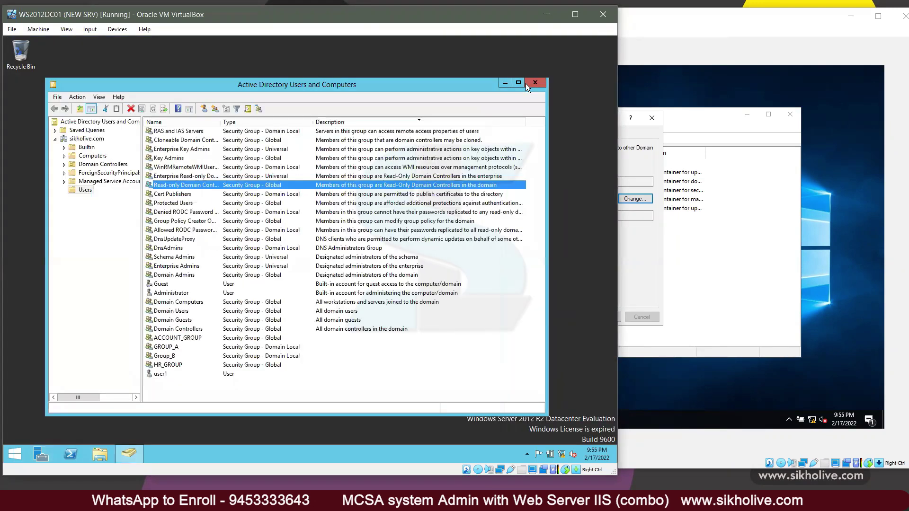
pyautogui.click(540, 84)
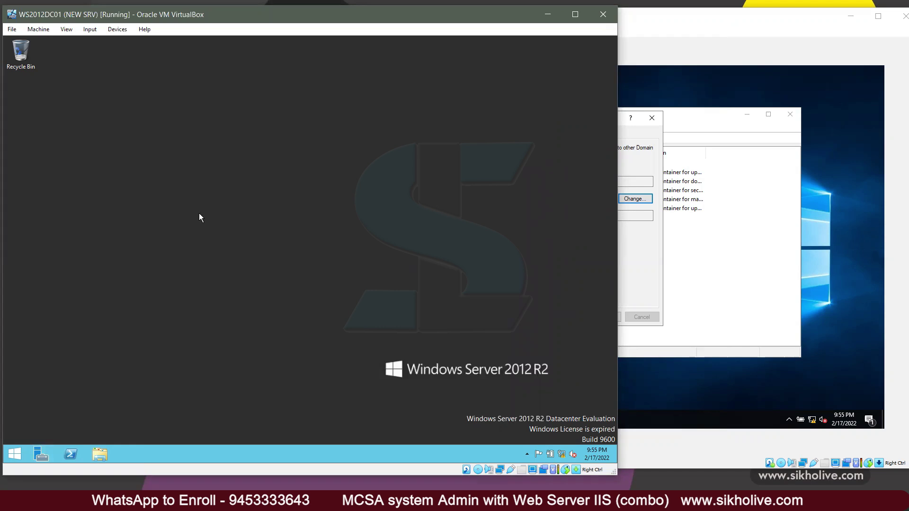
# Step: Glance at the ADC01 VM, then return to WS2012DC01 and open its Start screen
pyautogui.click(16, 454)
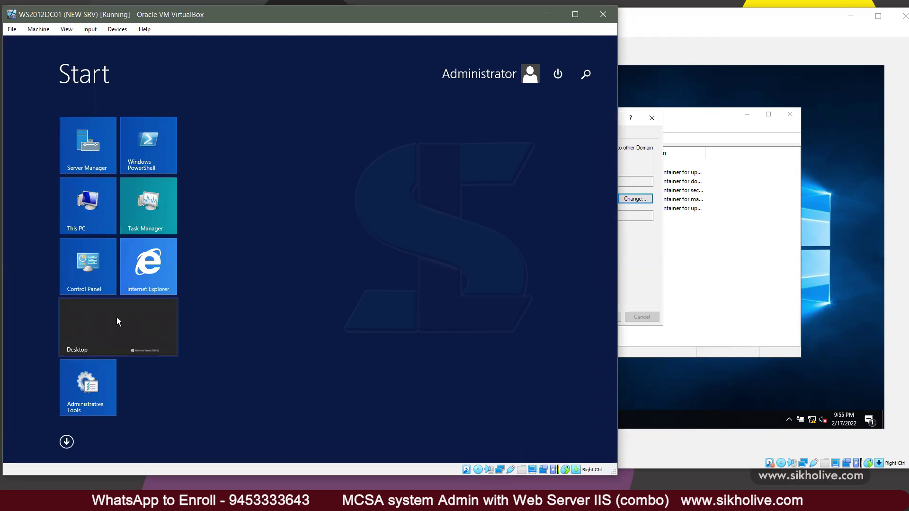
pyautogui.click(643, 162)
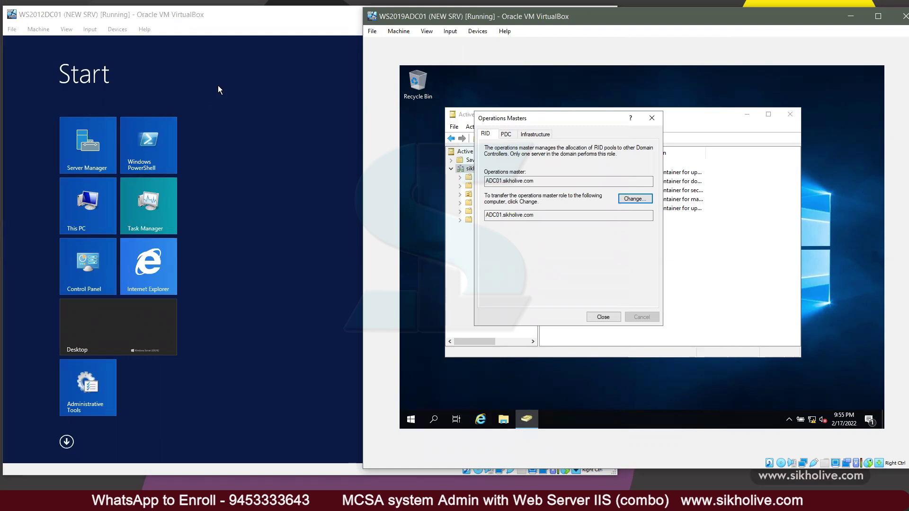
pyautogui.click(320, 86)
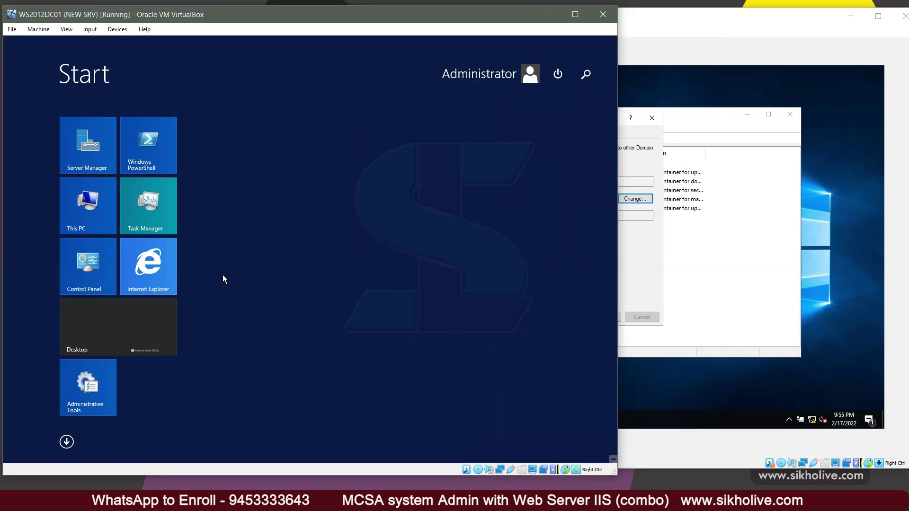
pyautogui.click(142, 328)
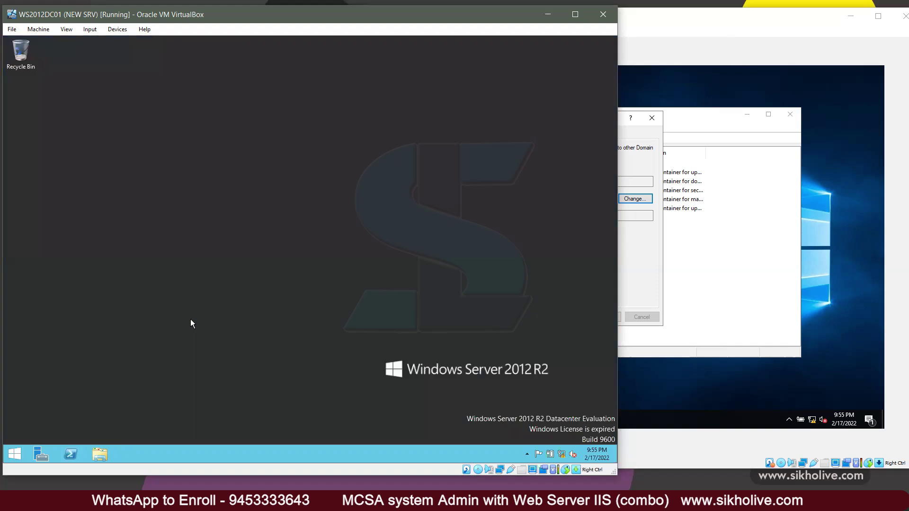
pyautogui.rightClick(141, 241)
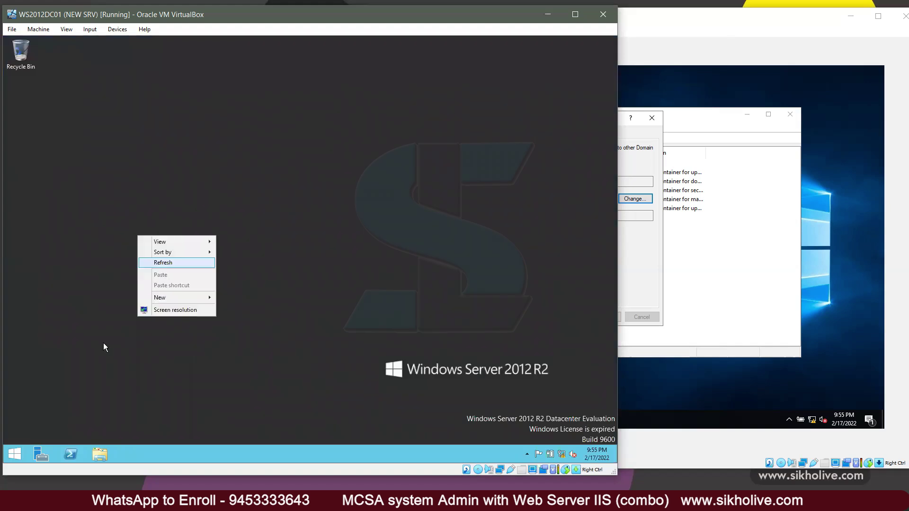
pyautogui.rightClick(24, 457)
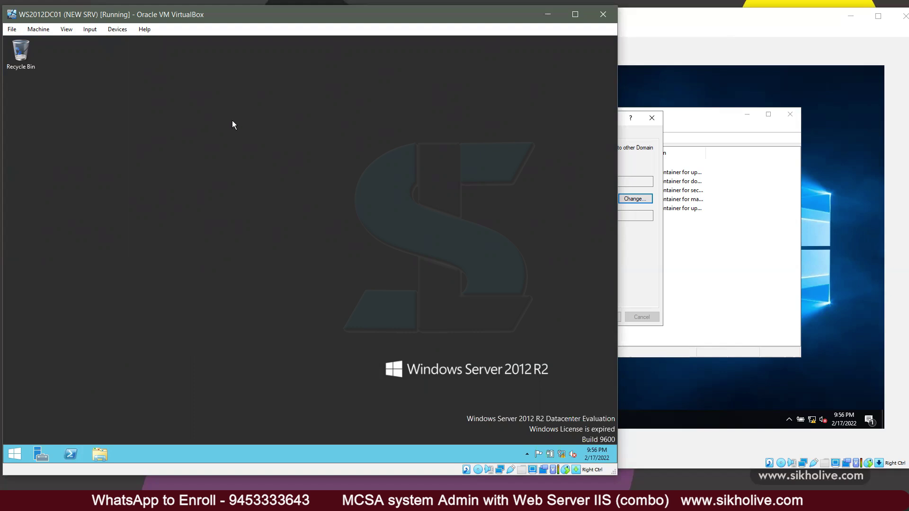
pyautogui.click(21, 449)
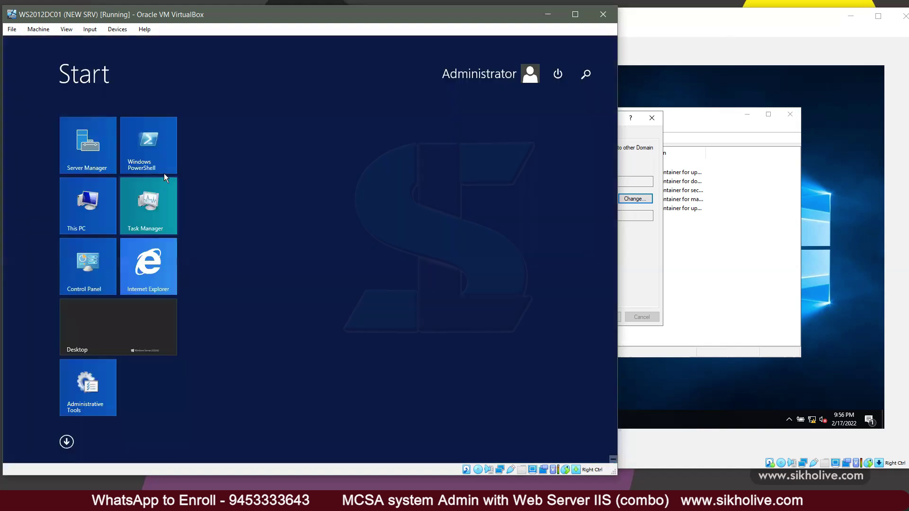
# Step: Launch Active Directory Domains and Trusts from Server Manager's Tools menu
pyautogui.click(104, 336)
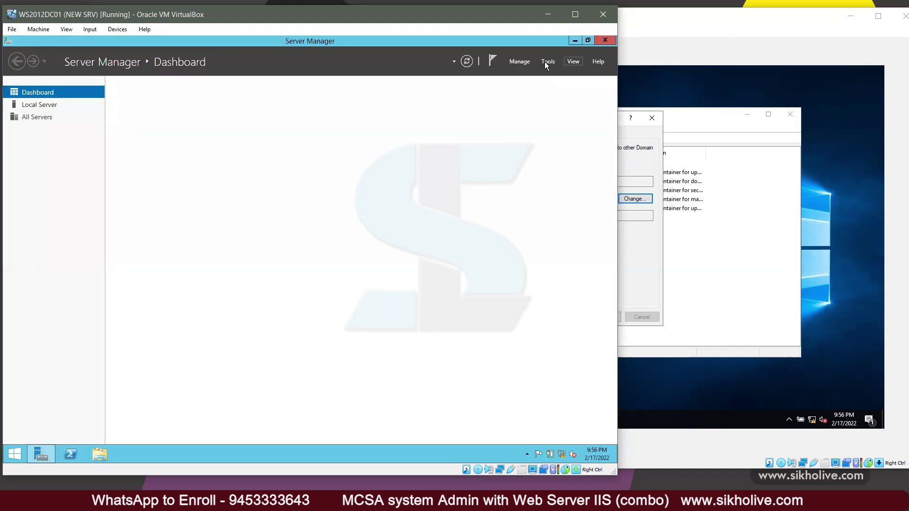
pyautogui.click(547, 63)
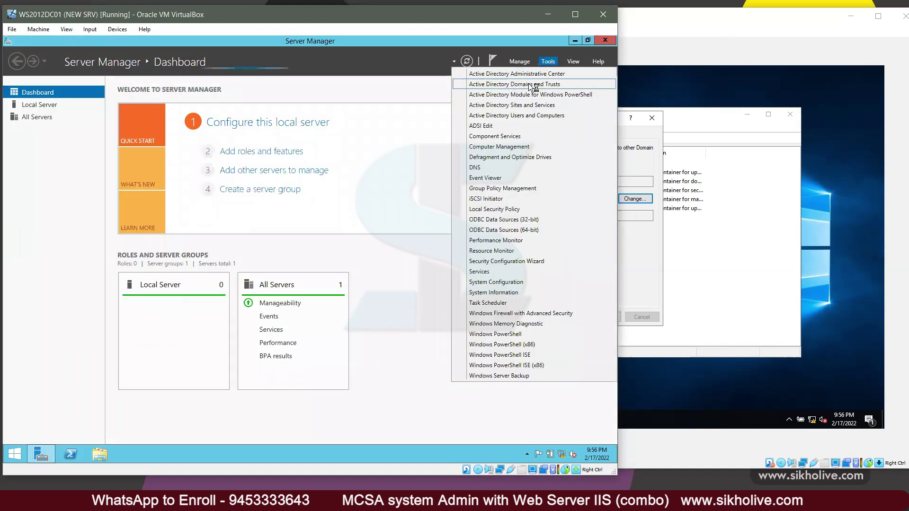
pyautogui.click(529, 85)
pyautogui.click(575, 41)
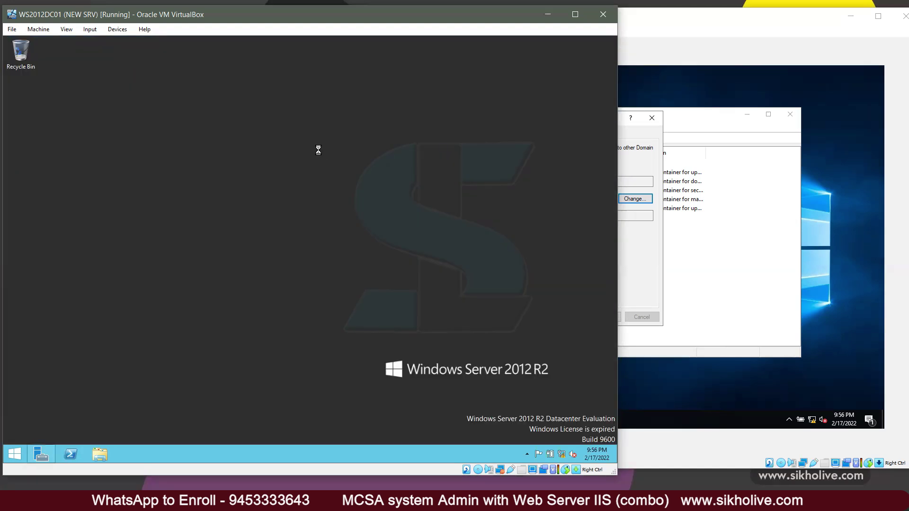
# Step: Open the Operations Master dialog from the Domains and Trusts root node
pyautogui.click(80, 129)
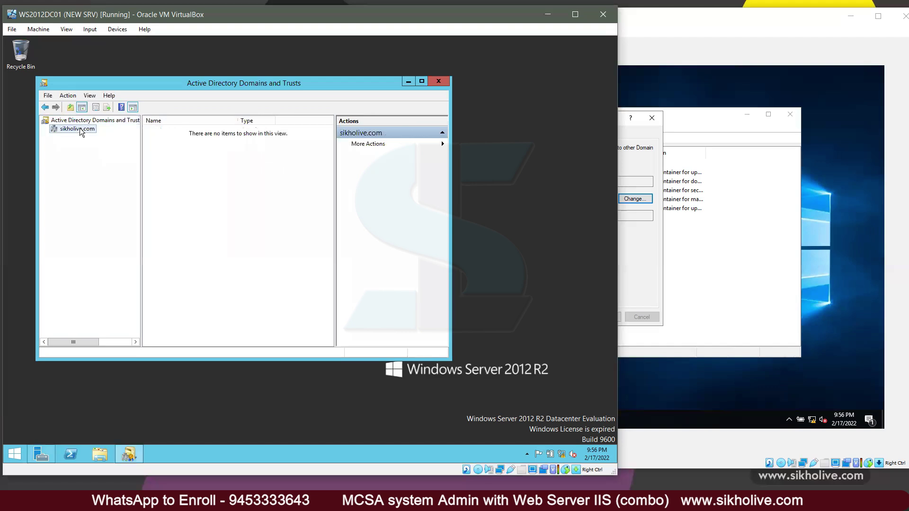
pyautogui.rightClick(77, 131)
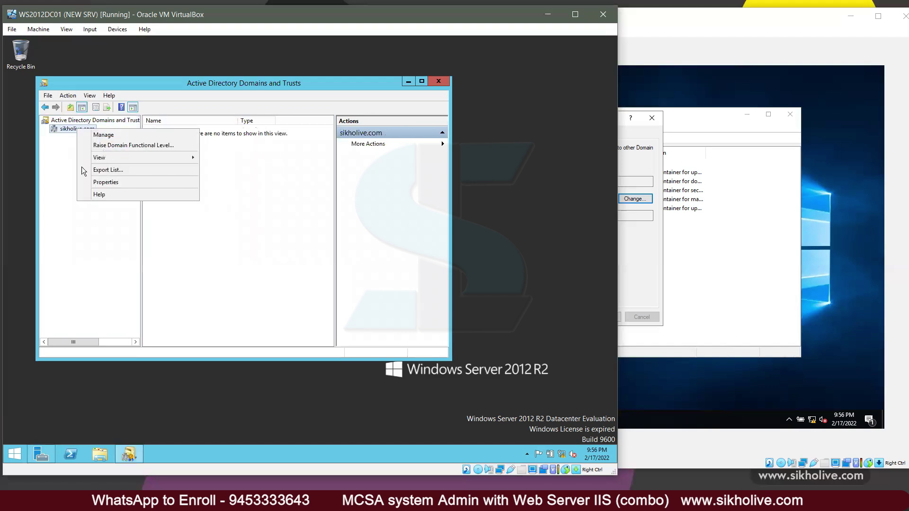
pyautogui.rightClick(68, 127)
pyautogui.press('Escape')
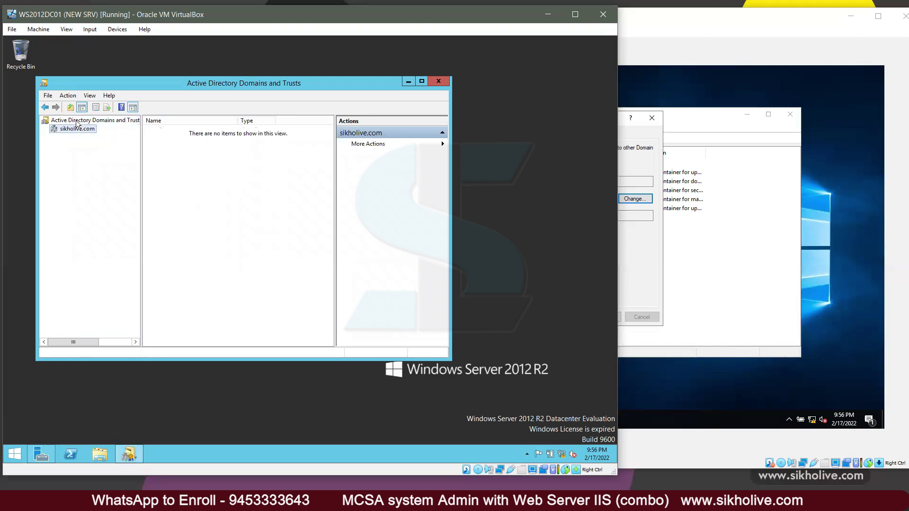
pyautogui.rightClick(117, 120)
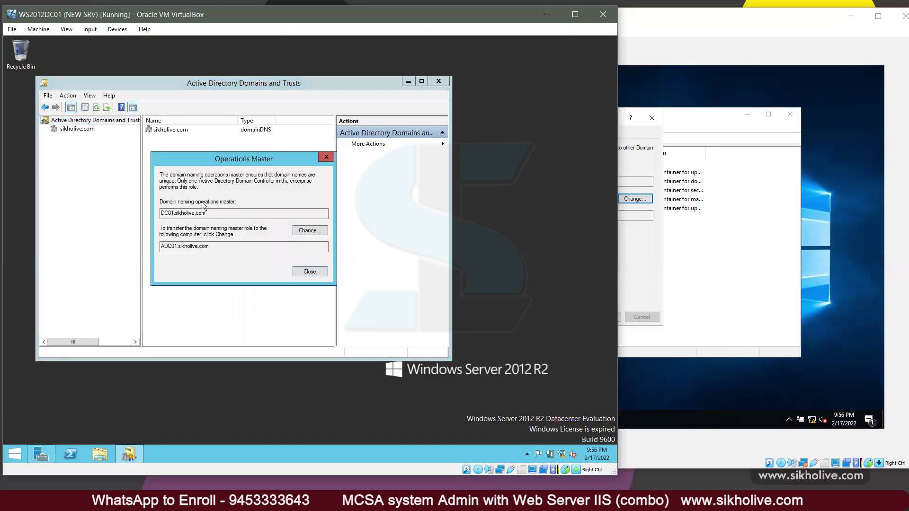
# Step: Transfer the domain naming master from DC01.sikholive.com to ADC01.sikholive.com, then close the dialog
pyautogui.doubleClick(163, 213)
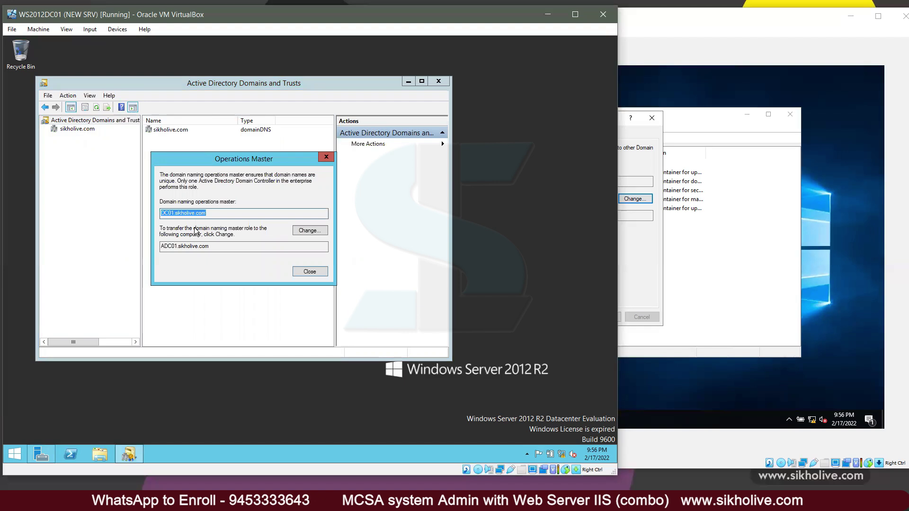
pyautogui.click(214, 212)
pyautogui.moveTo(160, 213); pyautogui.dragTo(215, 214)
pyautogui.click(306, 230)
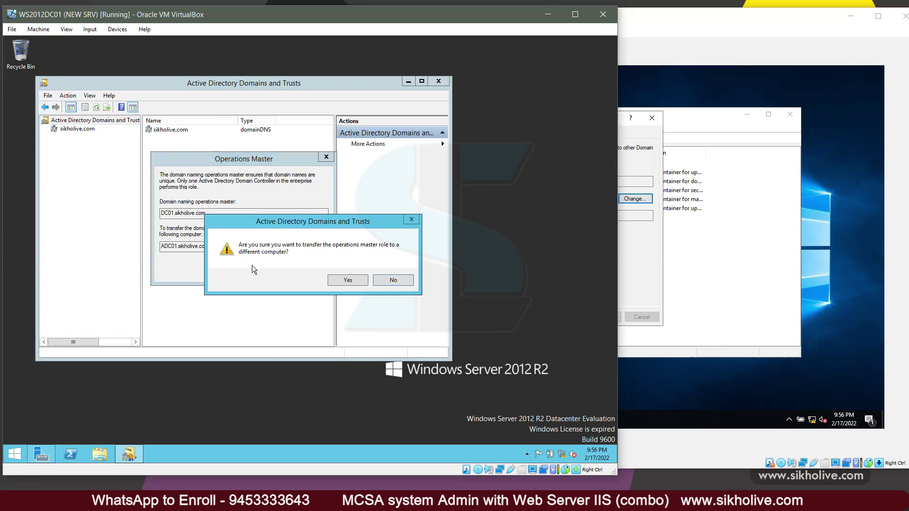
pyautogui.click(347, 281)
pyautogui.click(371, 282)
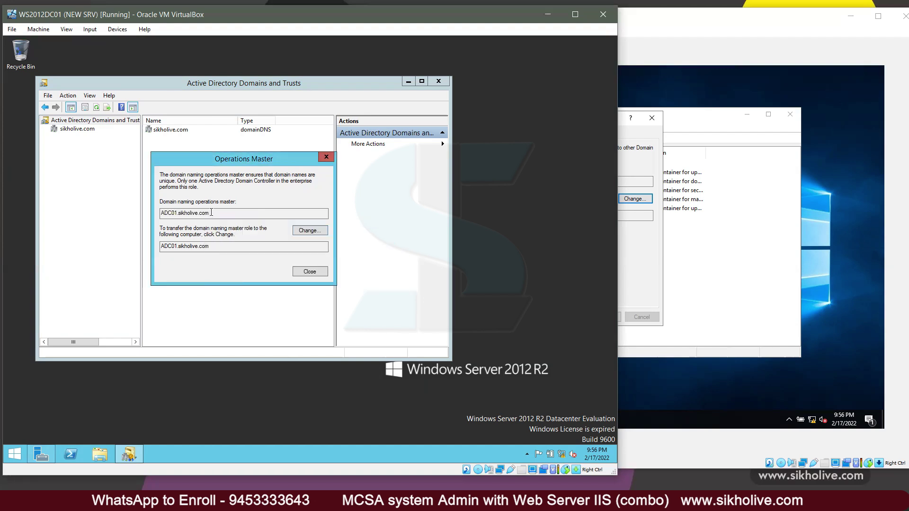
pyautogui.moveTo(141, 204); pyautogui.dragTo(141, 204)
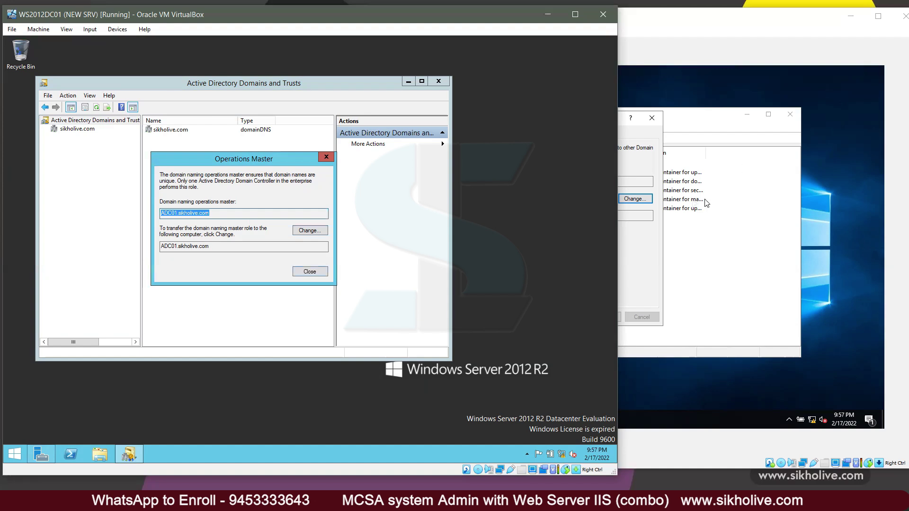
pyautogui.click(308, 272)
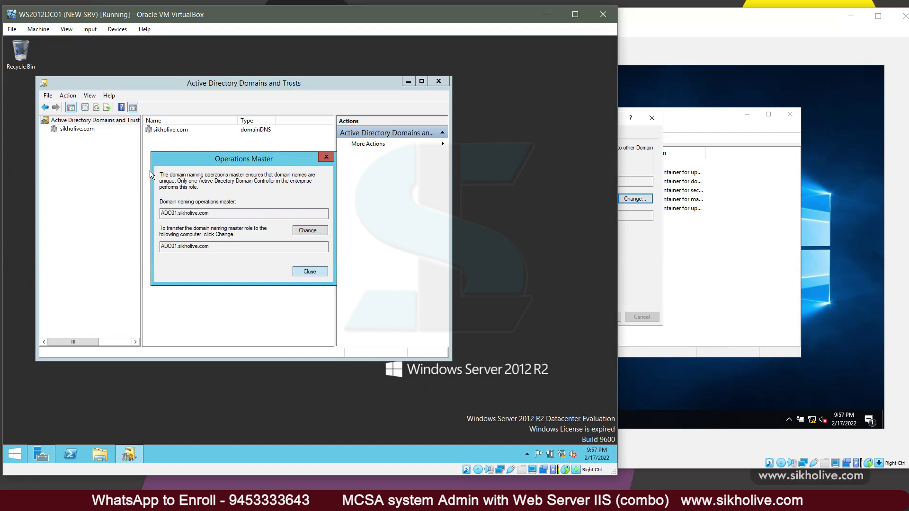
pyautogui.press('Escape')
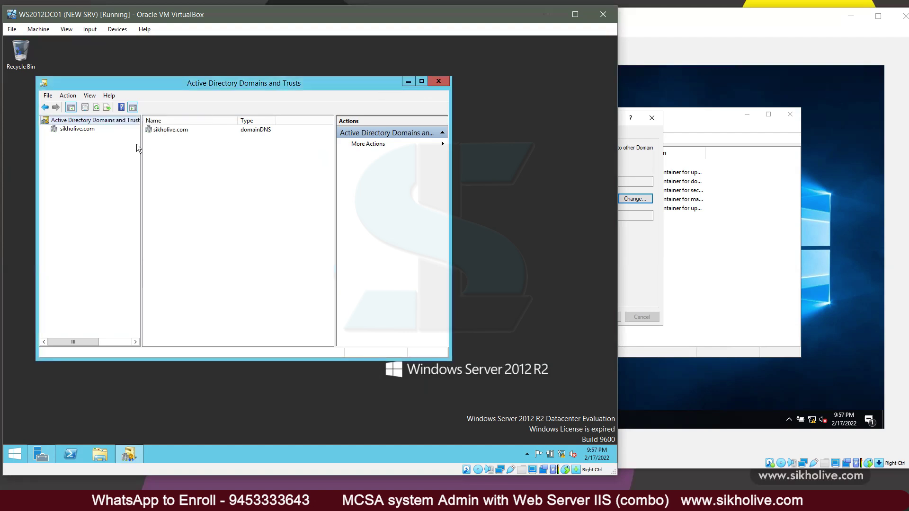
pyautogui.rightClick(114, 119)
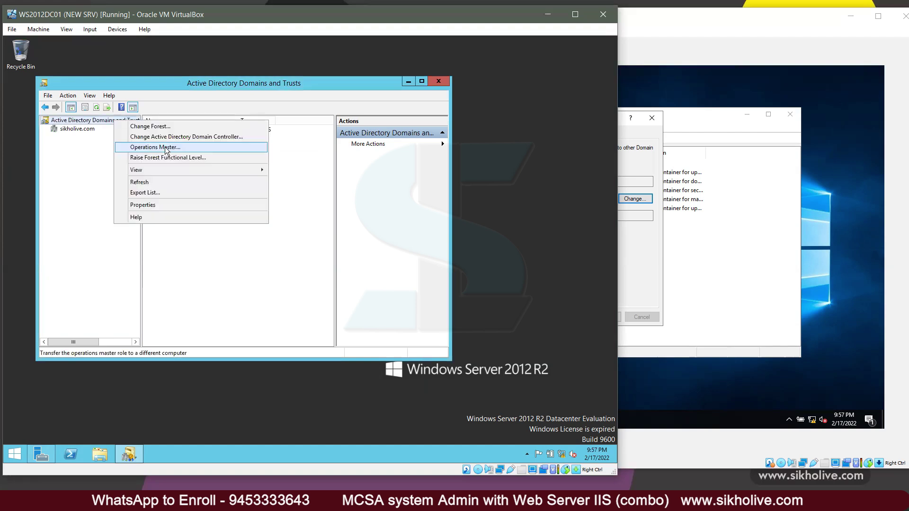
pyautogui.press('Return')
pyautogui.click(310, 230)
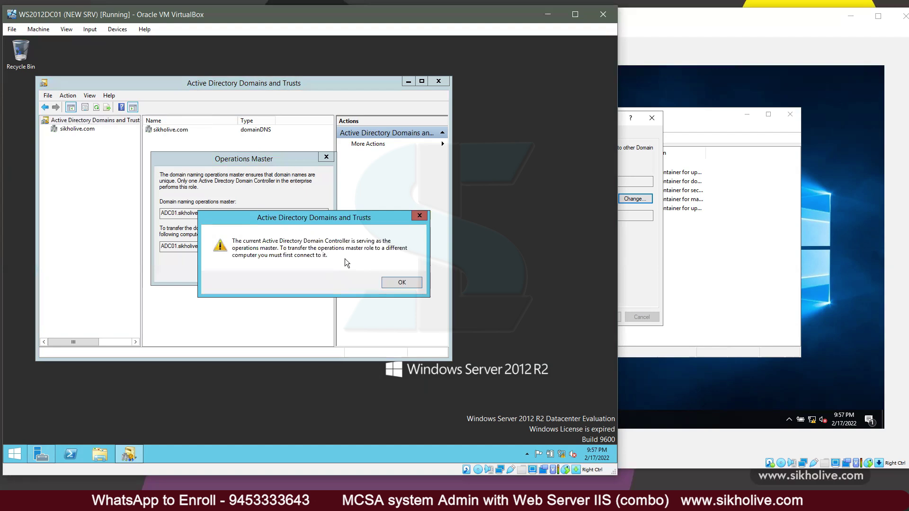
pyautogui.click(395, 283)
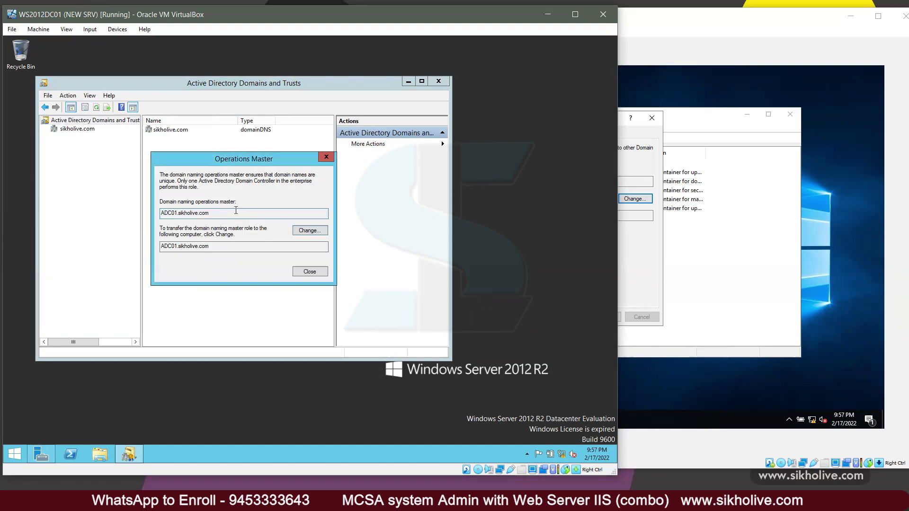
pyautogui.click(309, 272)
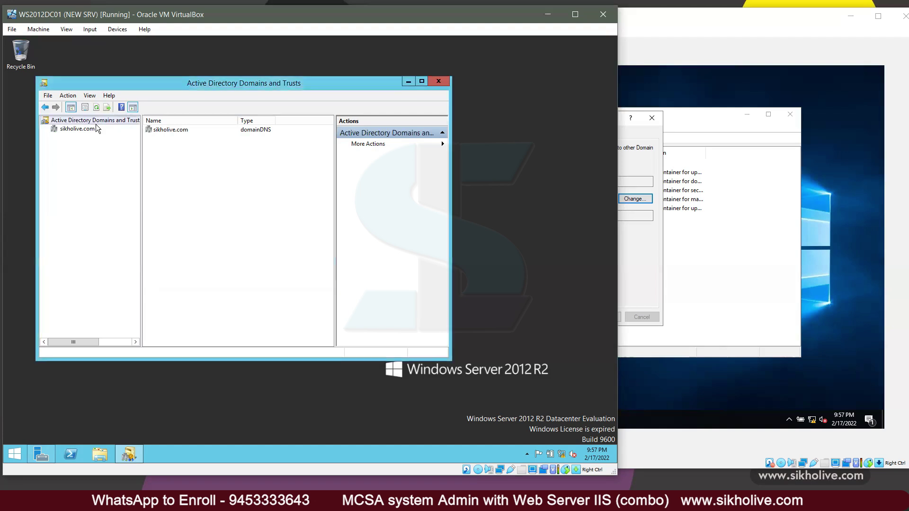
pyautogui.hotkey('shift', 'F10')
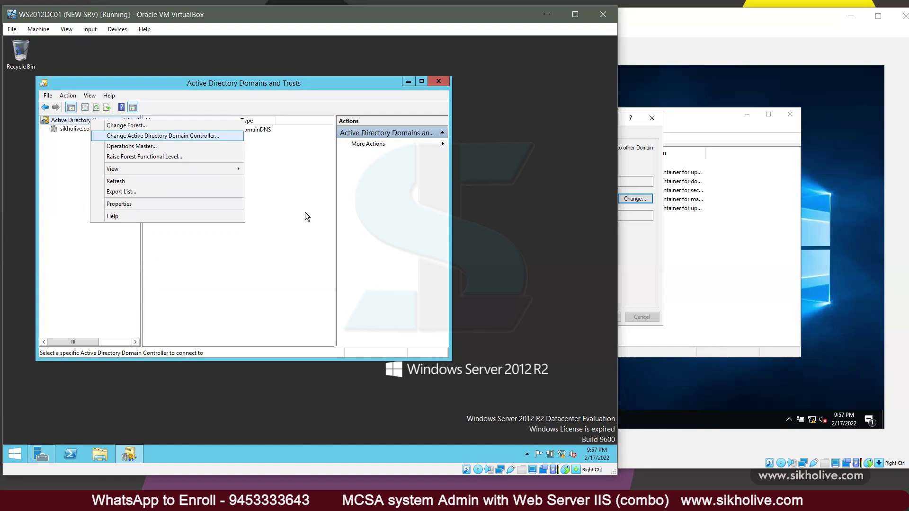
pyautogui.click(433, 89)
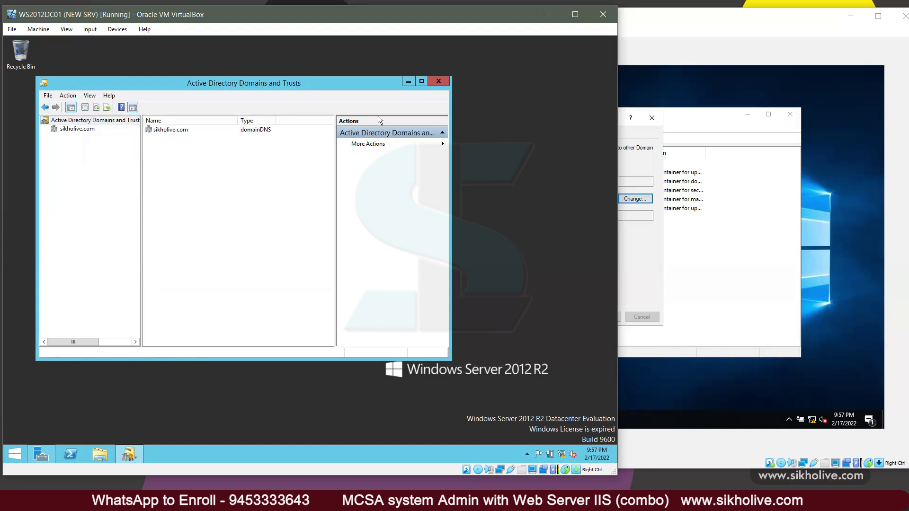
# Step: Close Active Directory Domains and Trusts, briefly open and close Server Manager, then bring up Run
pyautogui.hotkey('alt', 'F4')
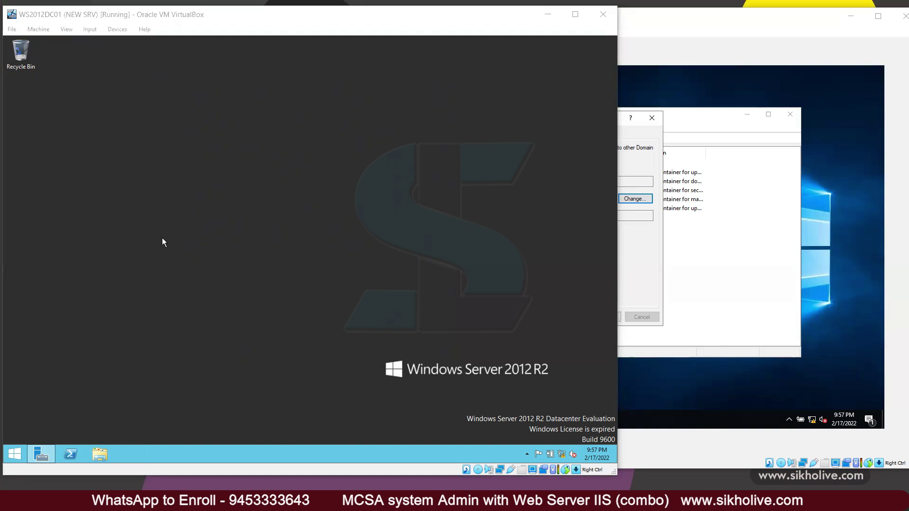
pyautogui.click(48, 454)
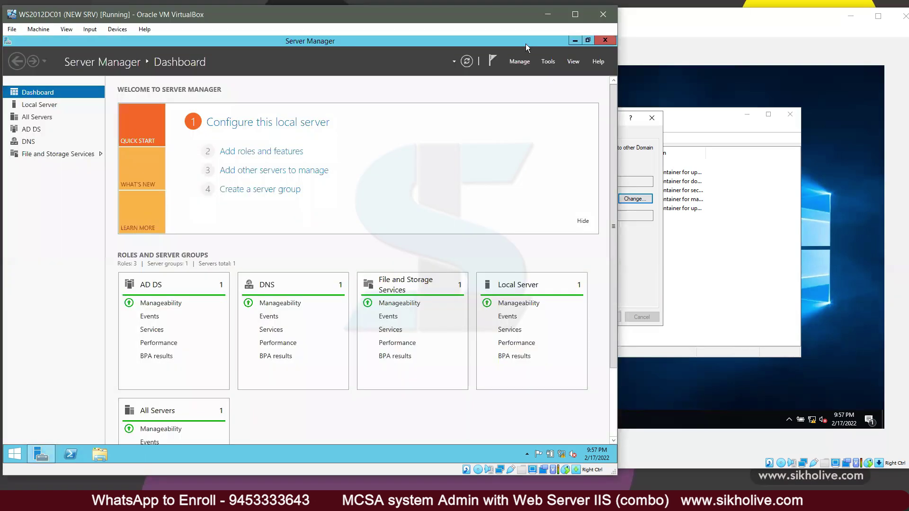
pyautogui.click(601, 41)
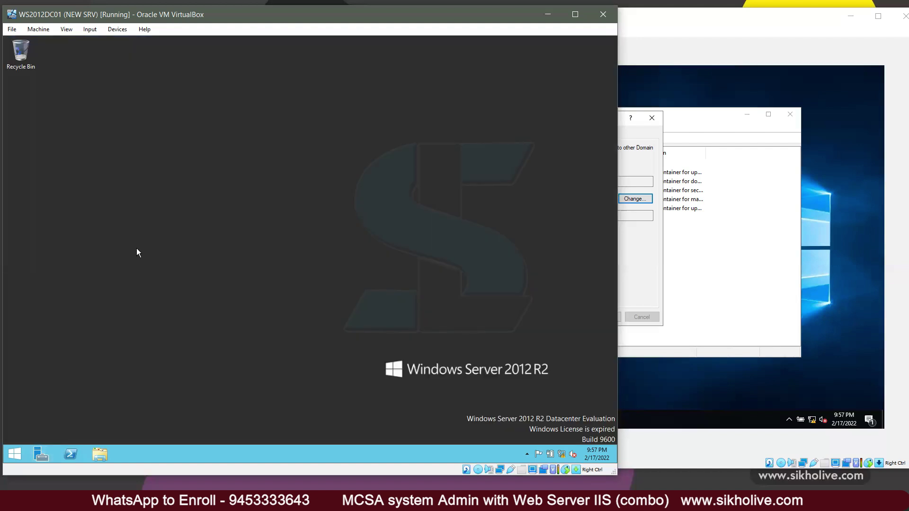
pyautogui.press('super+r')
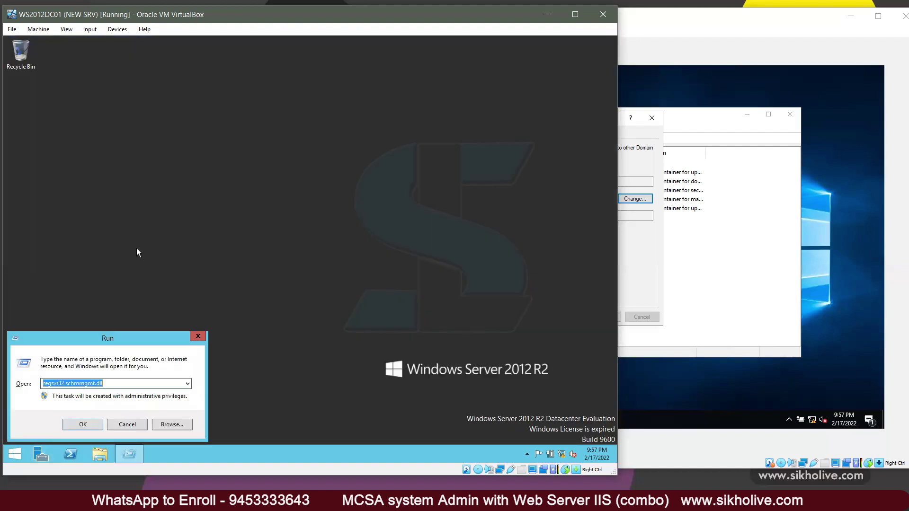
# Step: Launch a blank MMC console with mmc and open its Add or Remove Snap-ins list
pyautogui.write('mmc')
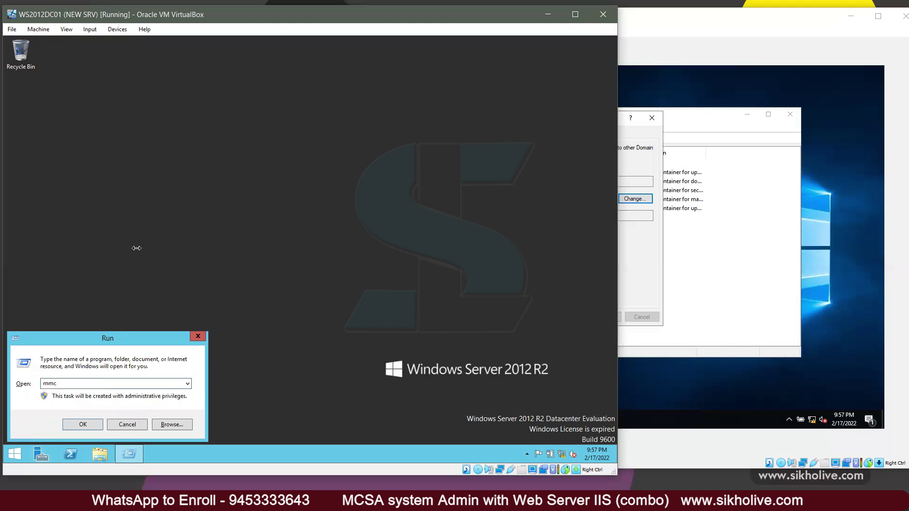
pyautogui.press('Return')
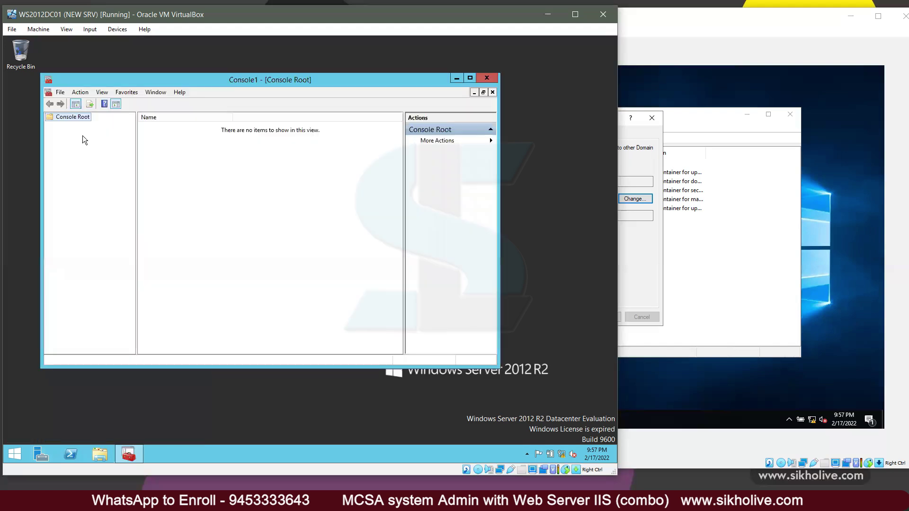
pyautogui.click(60, 92)
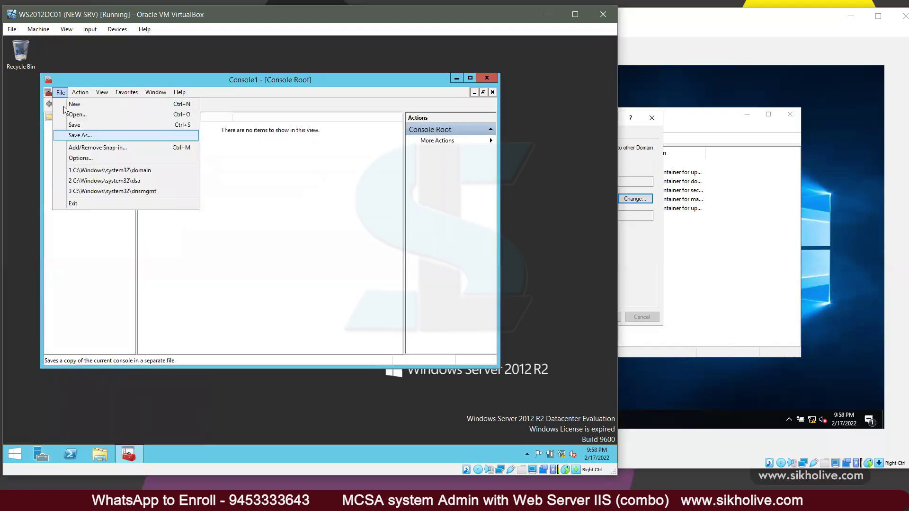
pyautogui.click(98, 148)
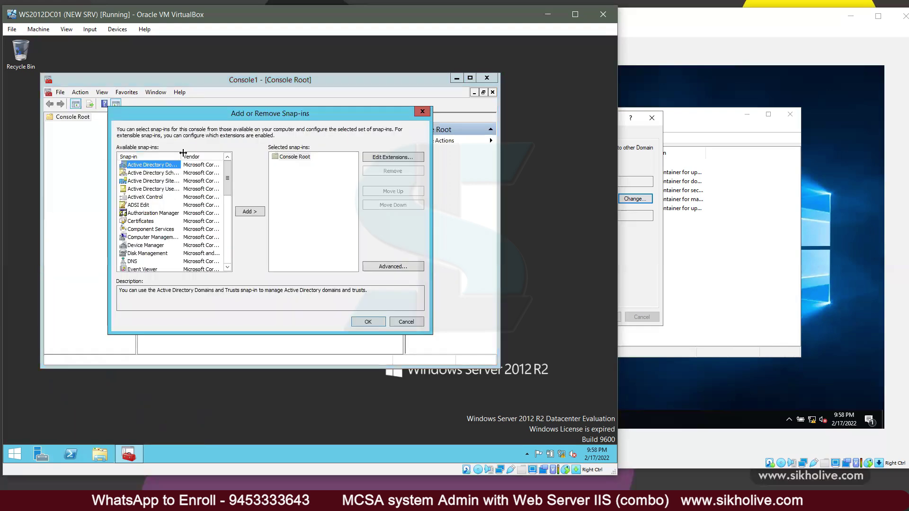
# Step: Select the Active Directory Schema snap-in among the available snap-ins
pyautogui.moveTo(251, 164); pyautogui.dragTo(251, 164)
pyautogui.click(172, 175)
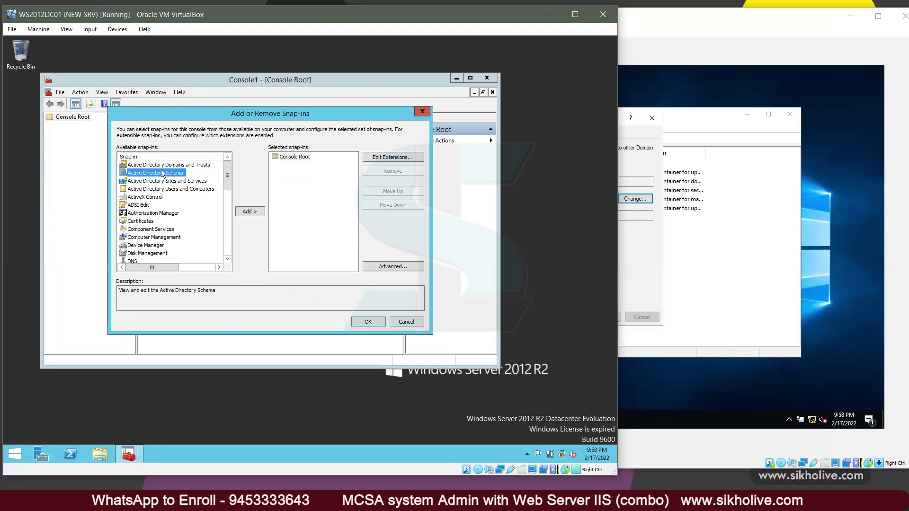
pyautogui.press('Up')
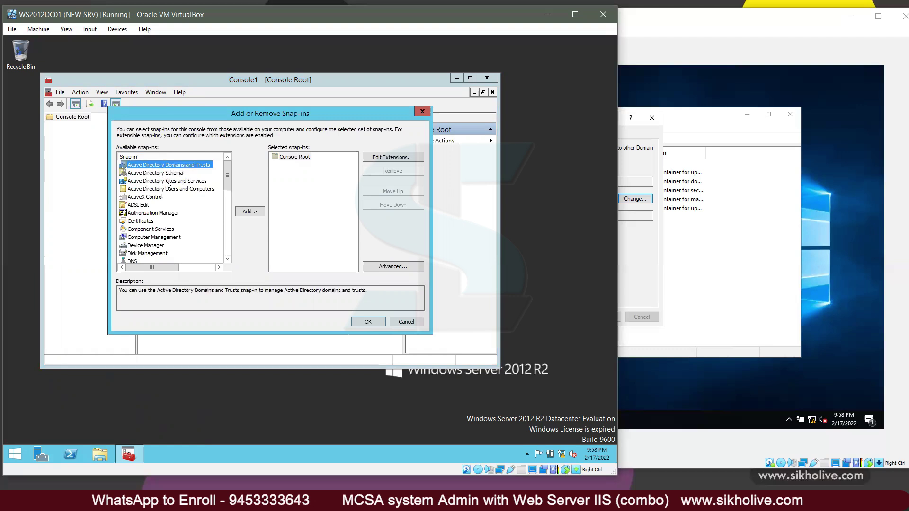
pyautogui.click(184, 184)
pyautogui.press('Up')
pyautogui.press('Up')
pyautogui.press('Down')
pyautogui.press('Down')
pyautogui.press('Down')
pyautogui.press('Up')
pyautogui.press('Up')
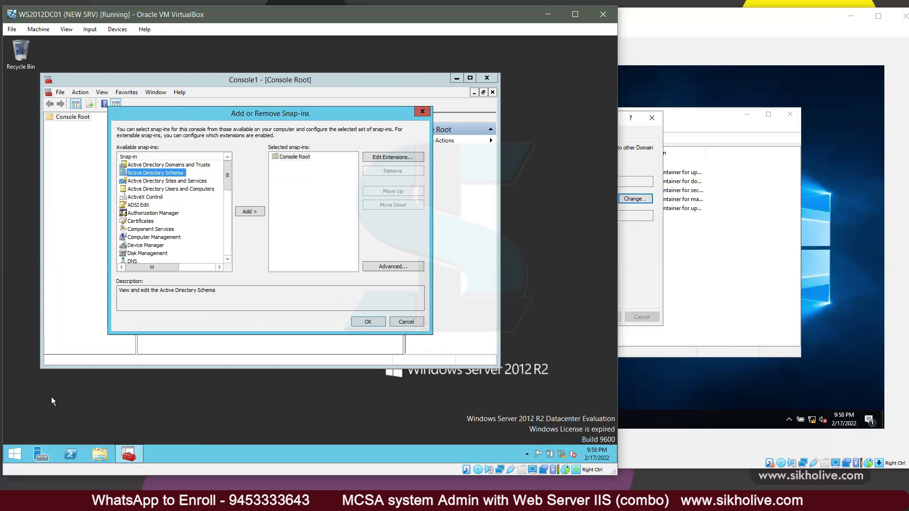
pyautogui.click(63, 392)
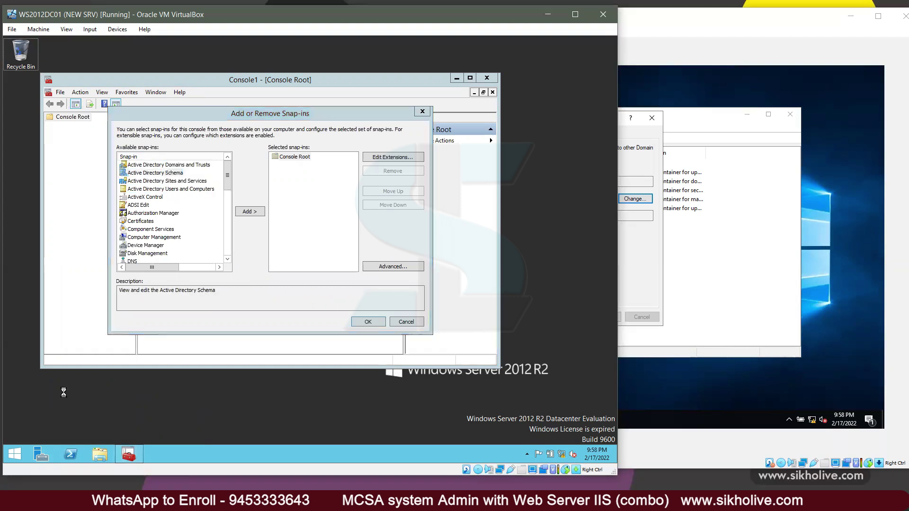
pyautogui.press('super+r')
# Step: Cancel the regsvr32 schmmgmt.dll Run prompt and close the snap-in list without adding anything
pyautogui.write('r')
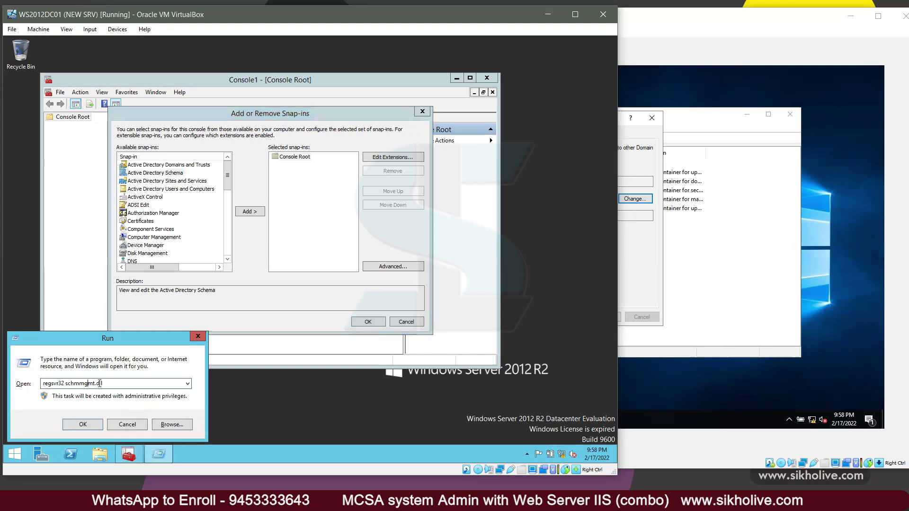
pyautogui.click(69, 384)
pyautogui.moveTo(65, 384); pyautogui.dragTo(116, 385)
pyautogui.hotkey('ctrl', 'a')
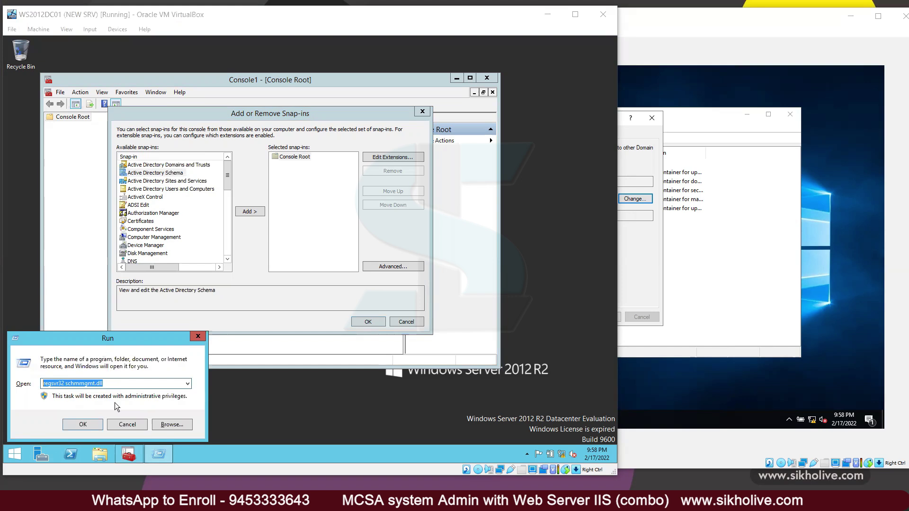
pyautogui.press('alt')
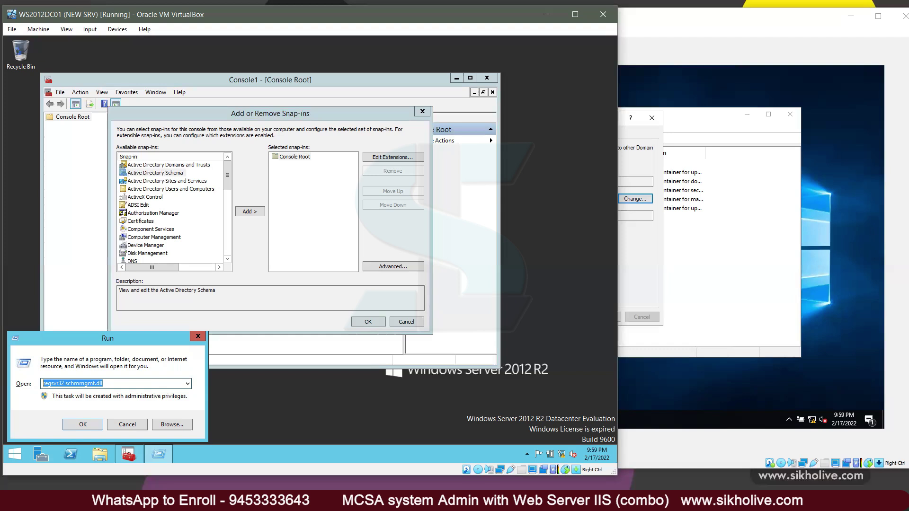
pyautogui.click(124, 424)
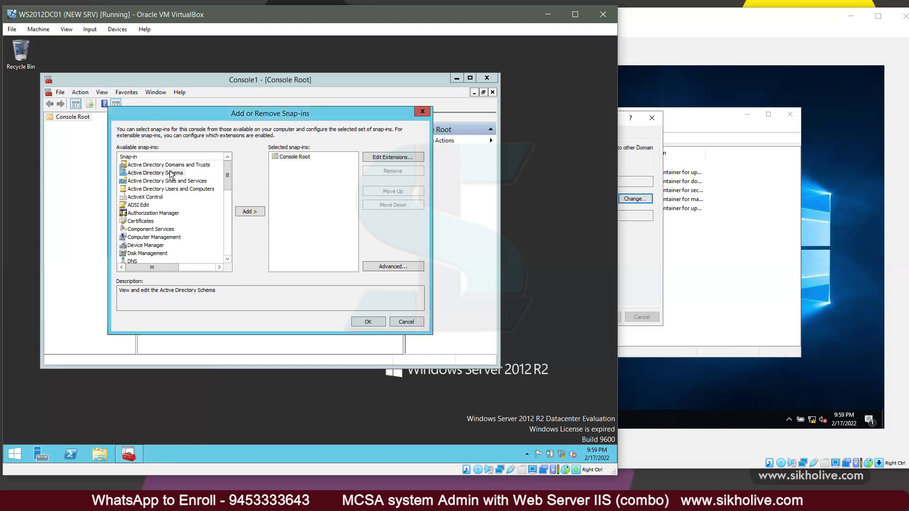
pyautogui.click(184, 175)
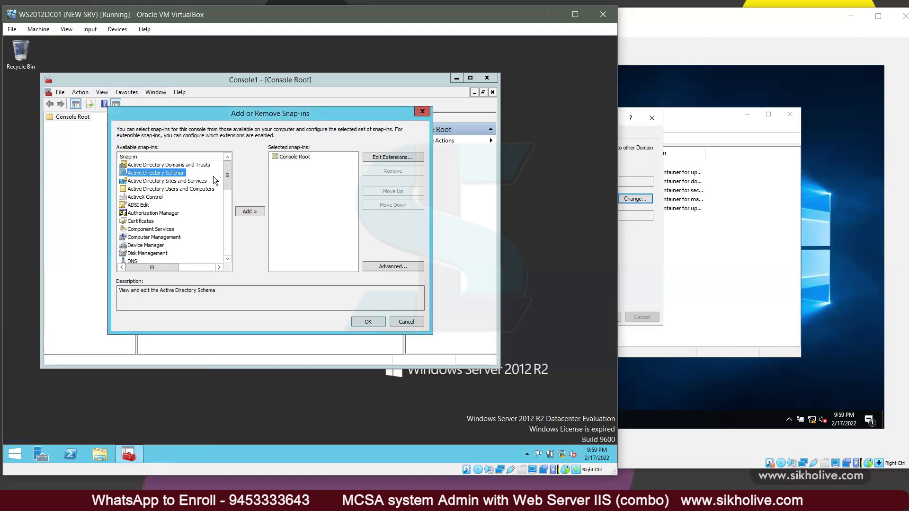
pyautogui.click(405, 322)
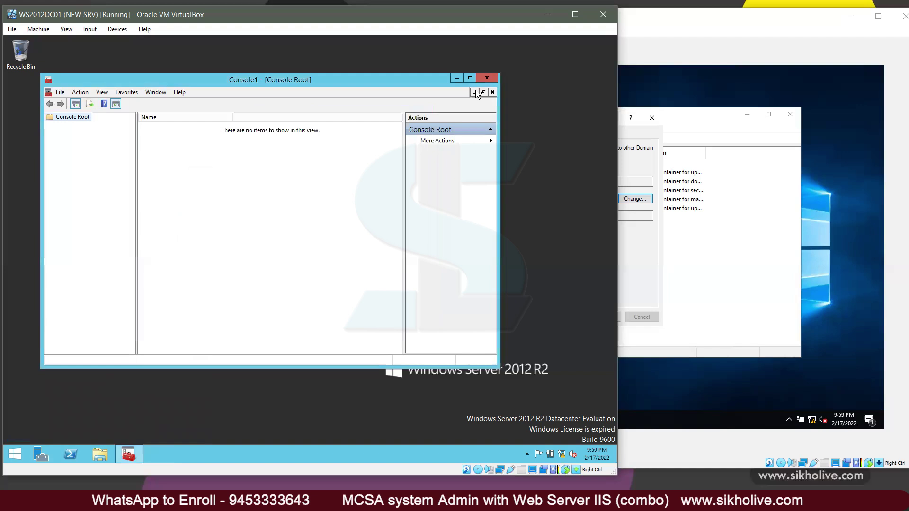
# Step: Replace the empty console with a fresh mmc console and open its snap-in list
pyautogui.hotkey('alt', 'F4')
pyautogui.press('super+r')
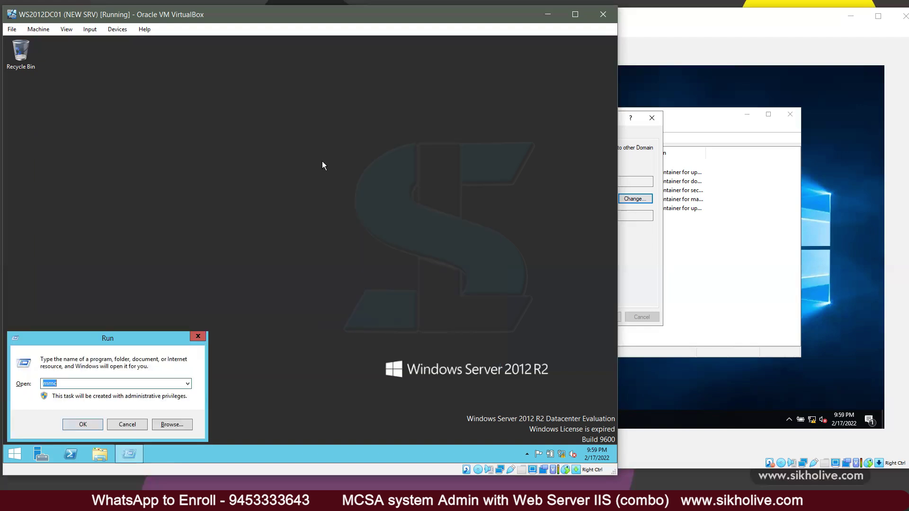
pyautogui.write('mmc')
pyautogui.press('Return')
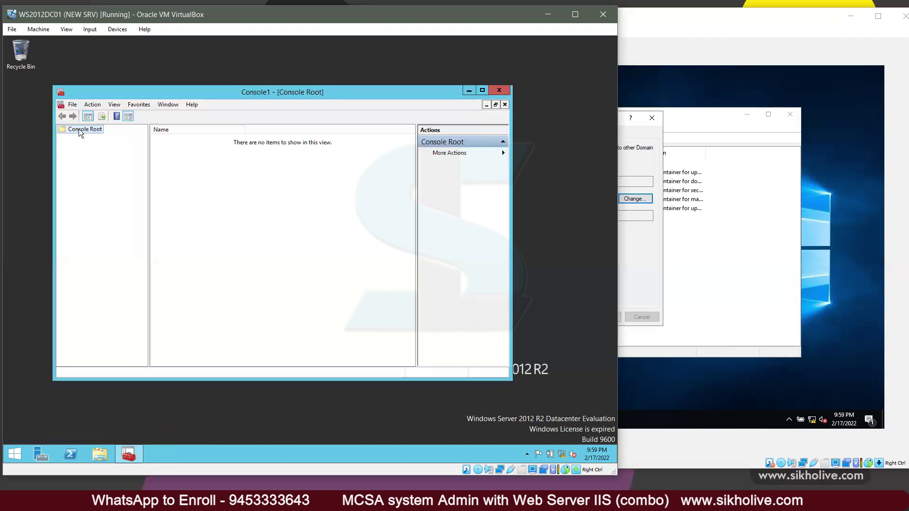
pyautogui.click(73, 107)
pyautogui.click(142, 160)
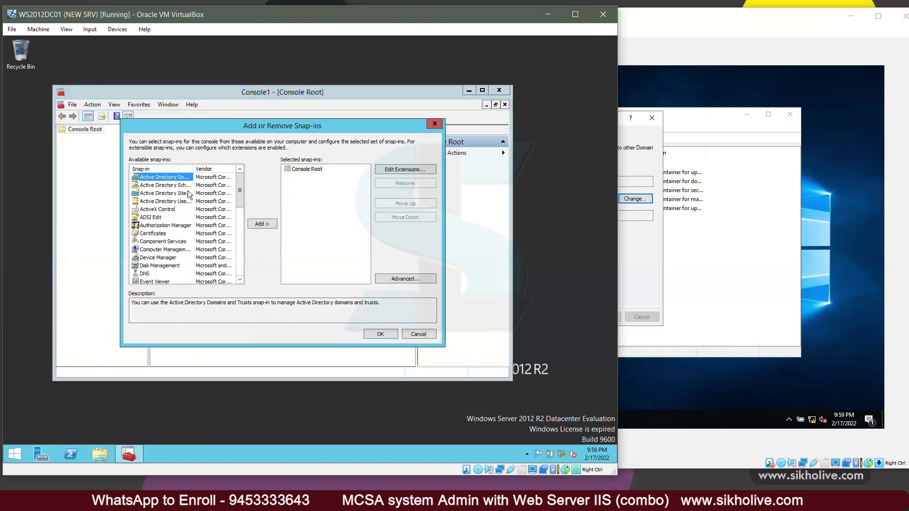
# Step: Add the Active Directory Schema snap-in to Console1 and select its node
pyautogui.click(185, 186)
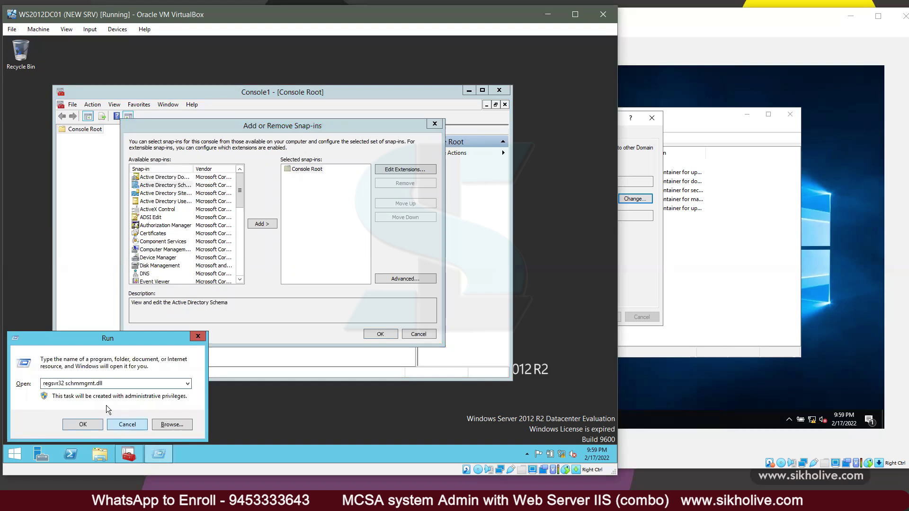
pyautogui.click(124, 424)
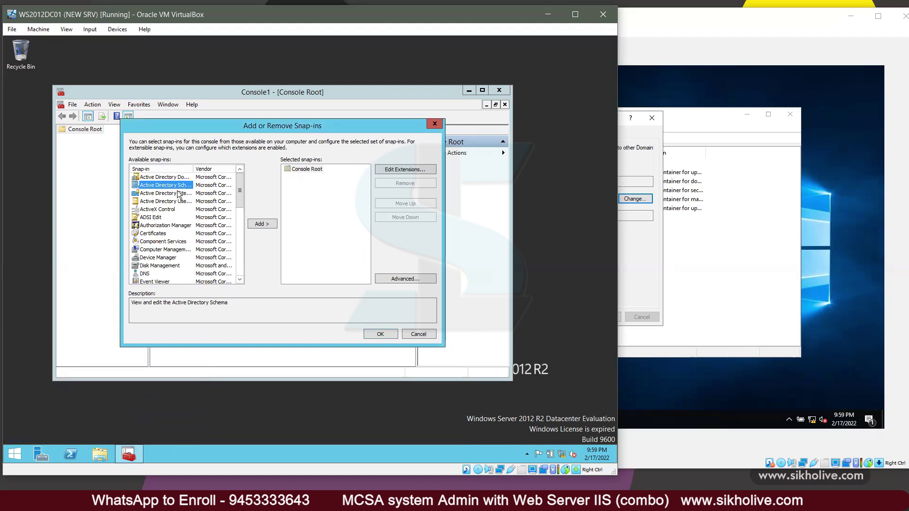
pyautogui.click(262, 224)
pyautogui.click(381, 334)
pyautogui.click(110, 138)
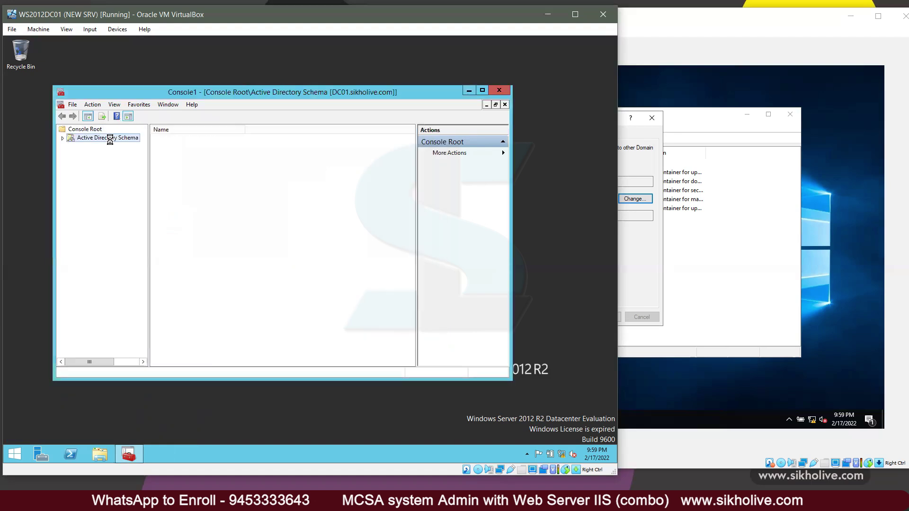
# Step: Expand Active Directory Schema in an enlarged console and browse its Attributes and Classes containers
pyautogui.doubleClick(110, 139)
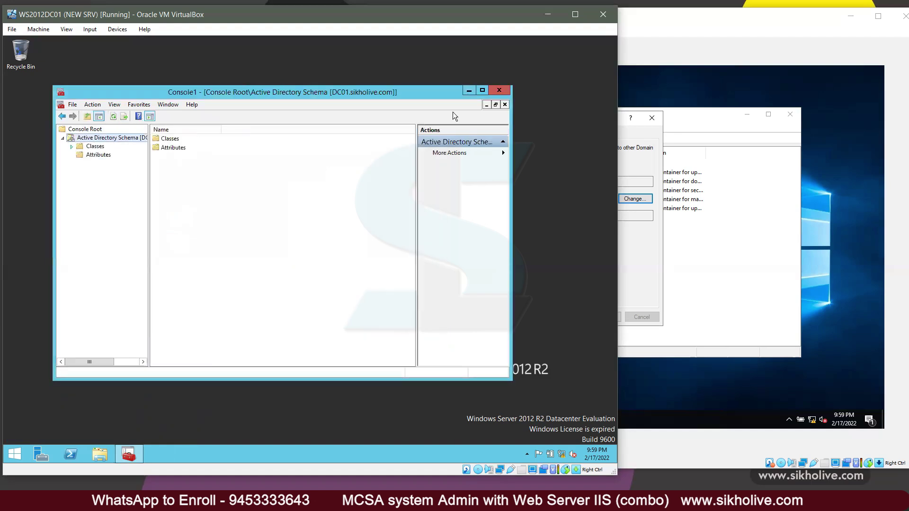
pyautogui.moveTo(393, 91); pyautogui.dragTo(366, 98)
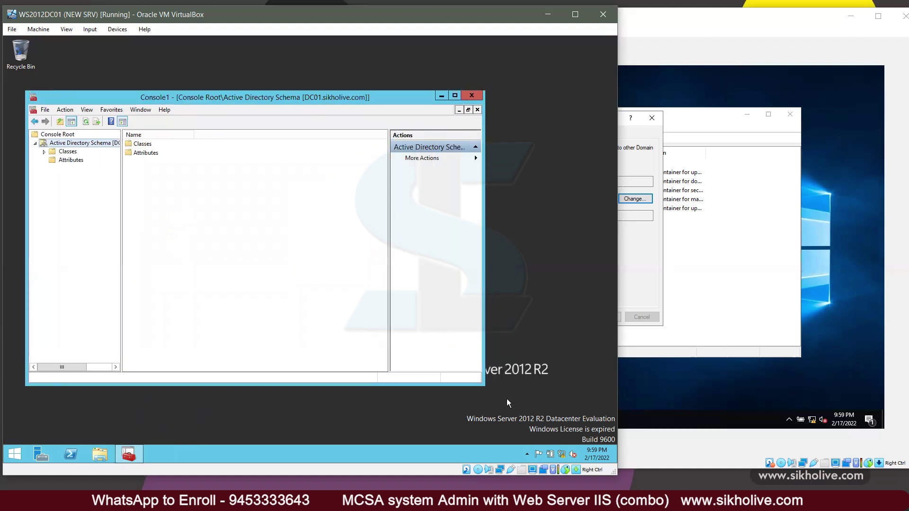
pyautogui.moveTo(485, 385); pyautogui.dragTo(571, 426)
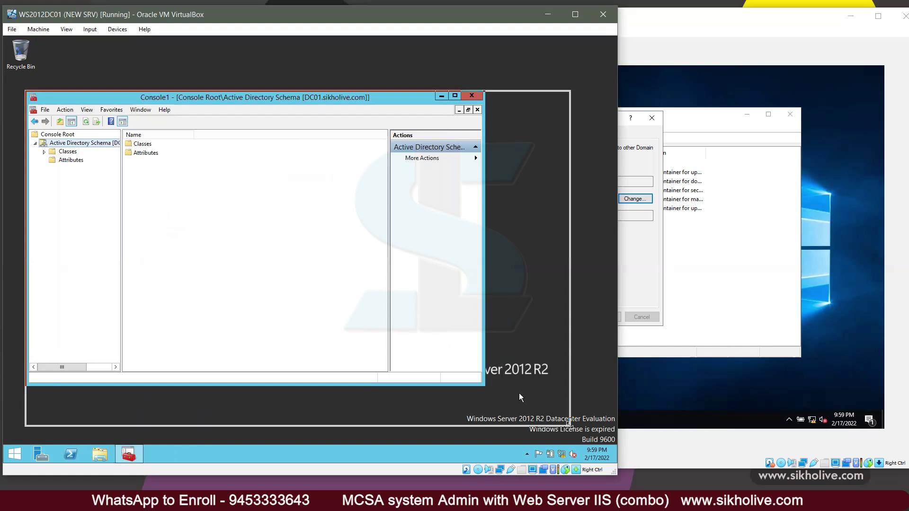
pyautogui.click(62, 159)
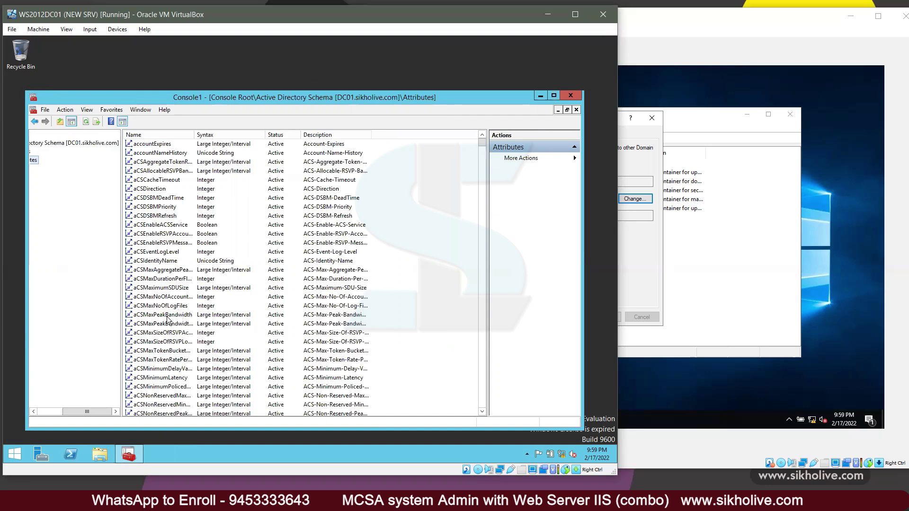
pyautogui.click(68, 152)
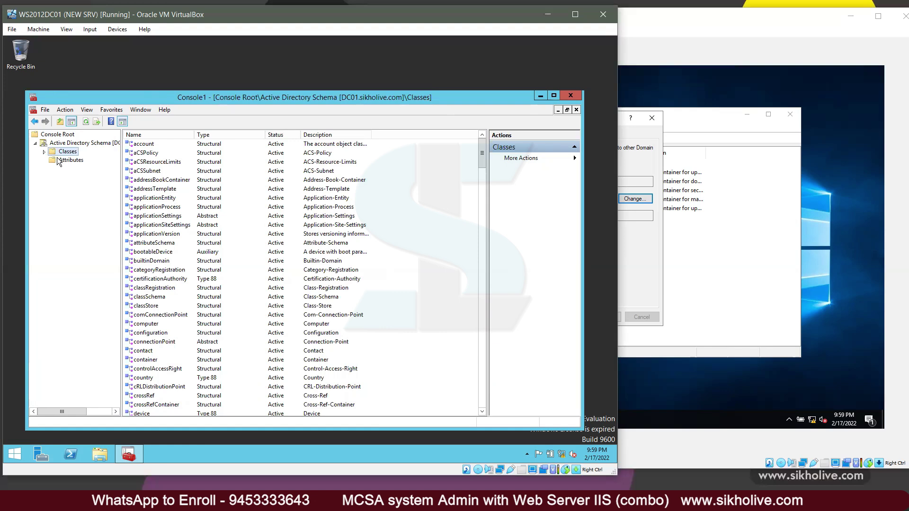
pyautogui.click(59, 143)
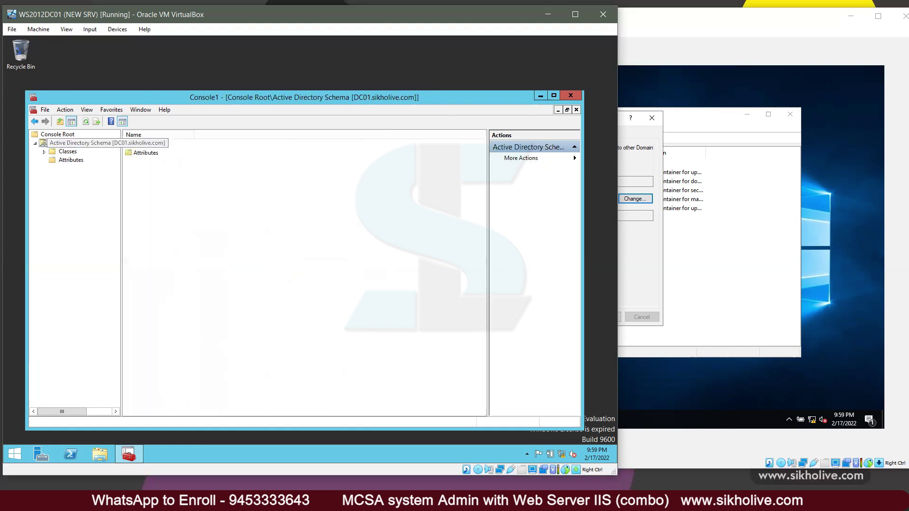
pyautogui.rightClick(77, 143)
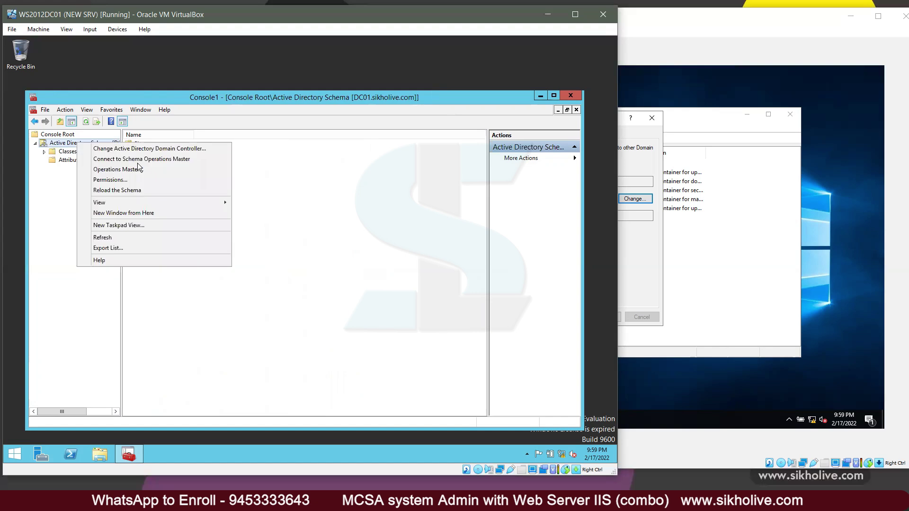
# Step: Try changing the schema master, confirming DC01.sikholive.com holds it and the transfer is refused
pyautogui.click(114, 170)
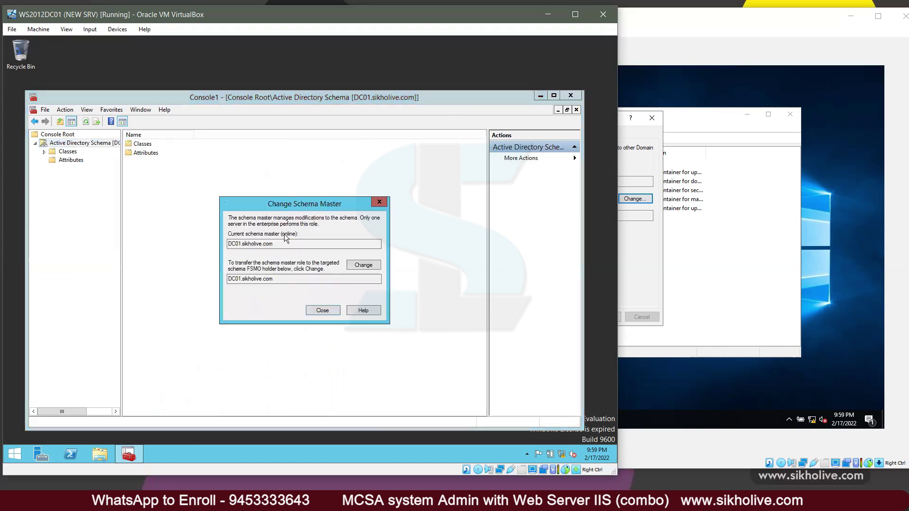
pyautogui.moveTo(280, 244); pyautogui.dragTo(212, 243)
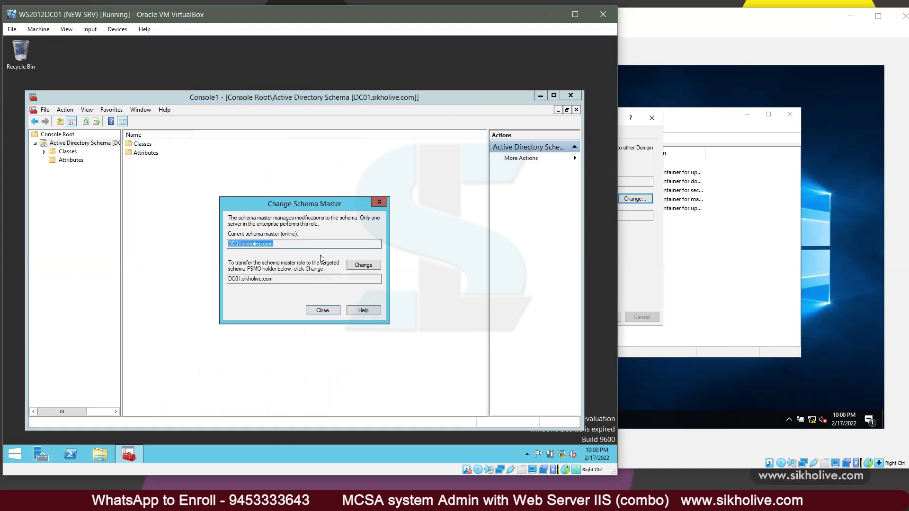
pyautogui.click(362, 265)
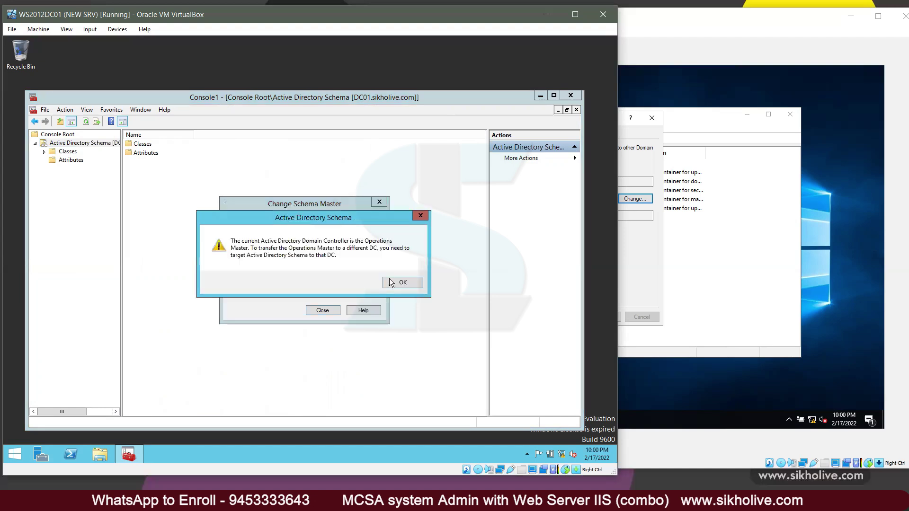
pyautogui.press('Return')
pyautogui.click(364, 265)
pyautogui.click(395, 286)
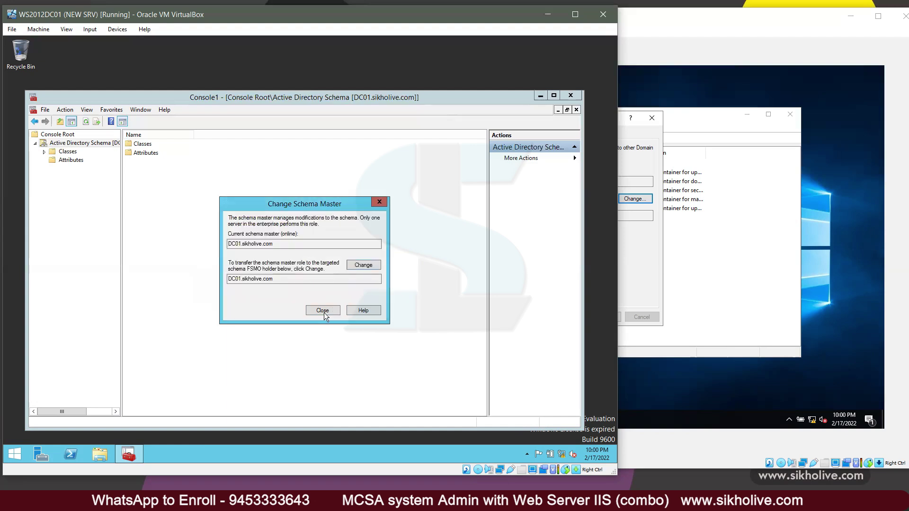
pyautogui.press('Escape')
pyautogui.rightClick(79, 144)
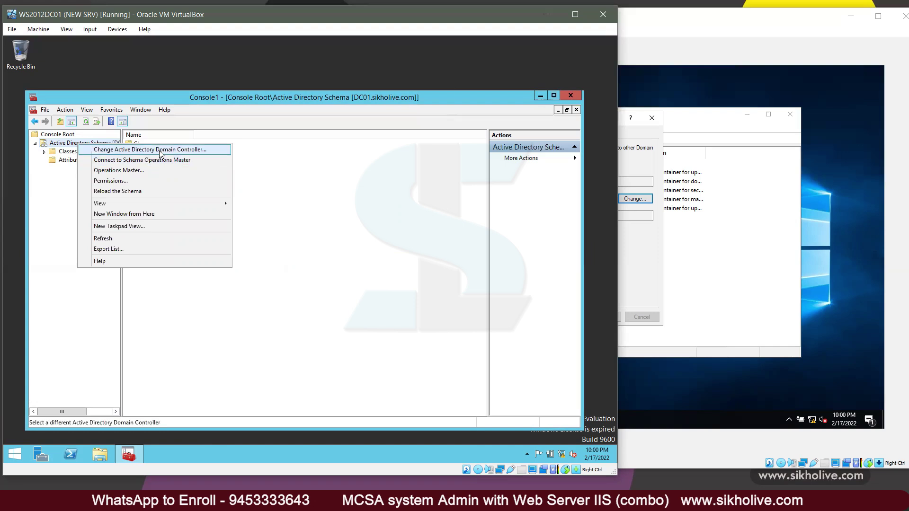
# Step: Connect the Active Directory Schema snap-in to ADC01.sikholive.com and dismiss the not-schema-master notice
pyautogui.click(160, 151)
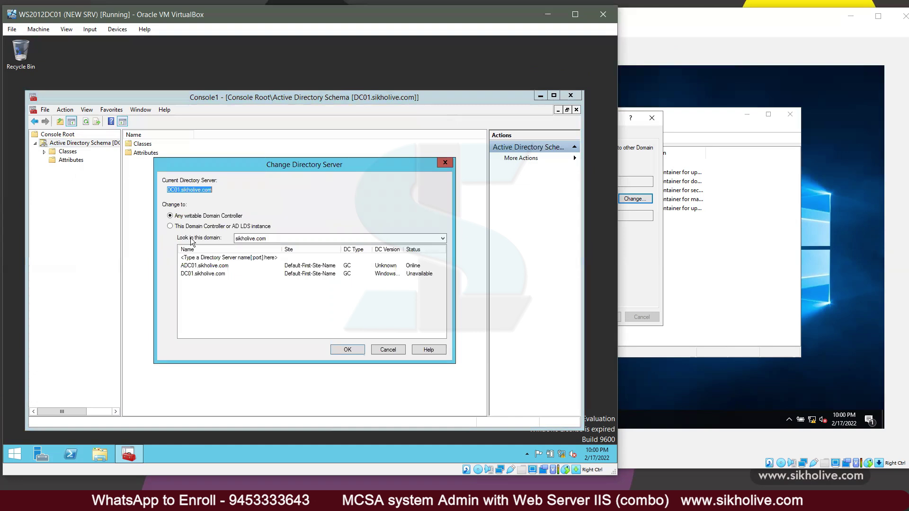
pyautogui.click(195, 273)
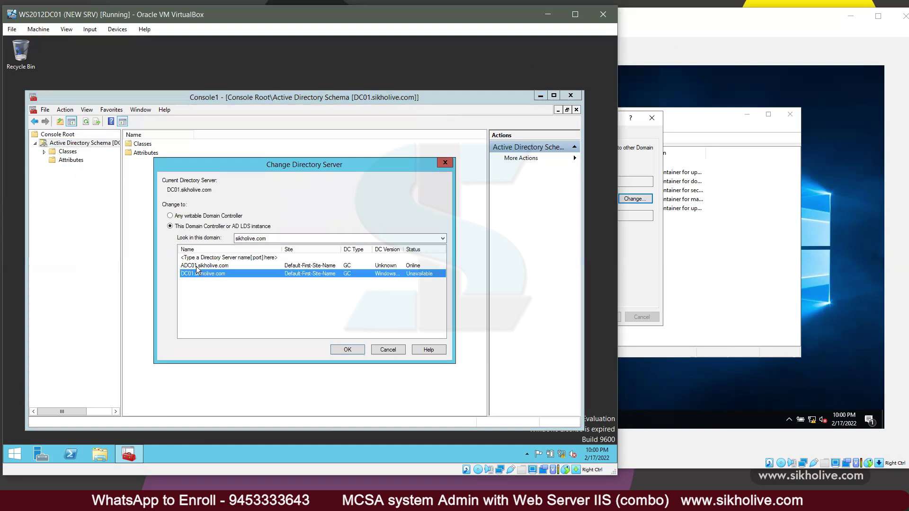
pyautogui.click(253, 265)
pyautogui.click(348, 350)
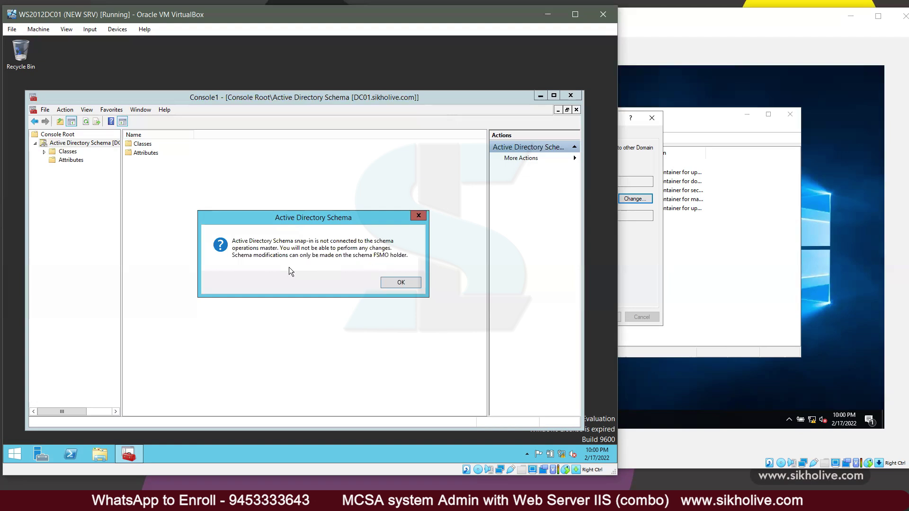
pyautogui.click(384, 283)
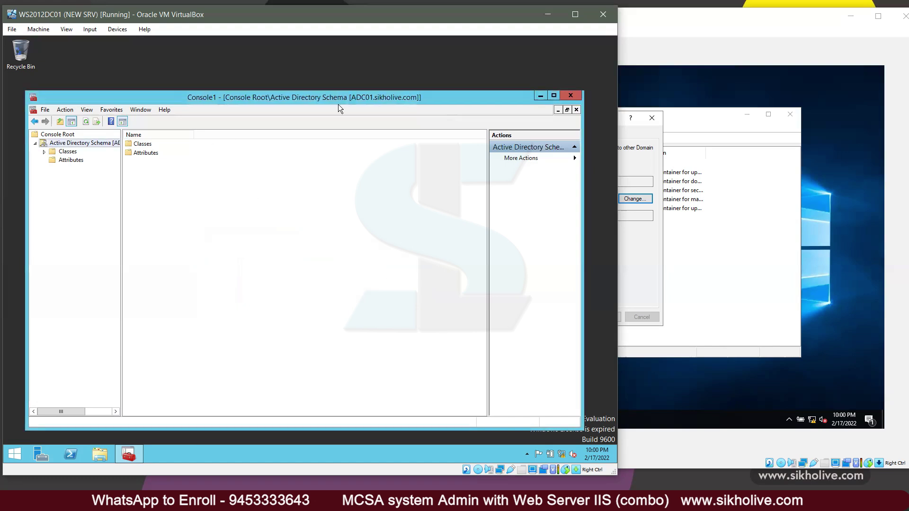
# Step: Transfer the schema master role to ADC01.sikholive.com and close the Change Schema Master dialog
pyautogui.moveTo(355, 97)
pyautogui.mouseDown()
pyautogui.moveTo(383, 98)
pyautogui.moveTo(347, 94)
pyautogui.mouseUp()
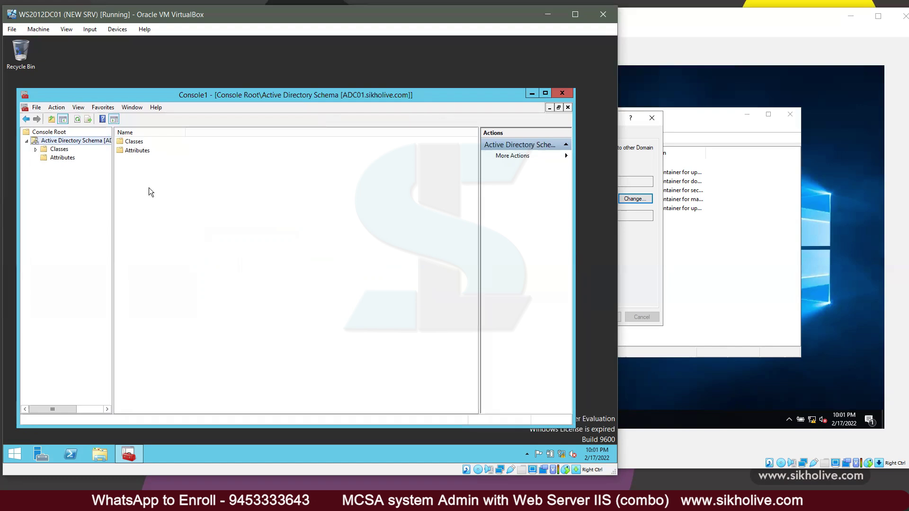
pyautogui.moveTo(112, 171); pyautogui.dragTo(155, 173)
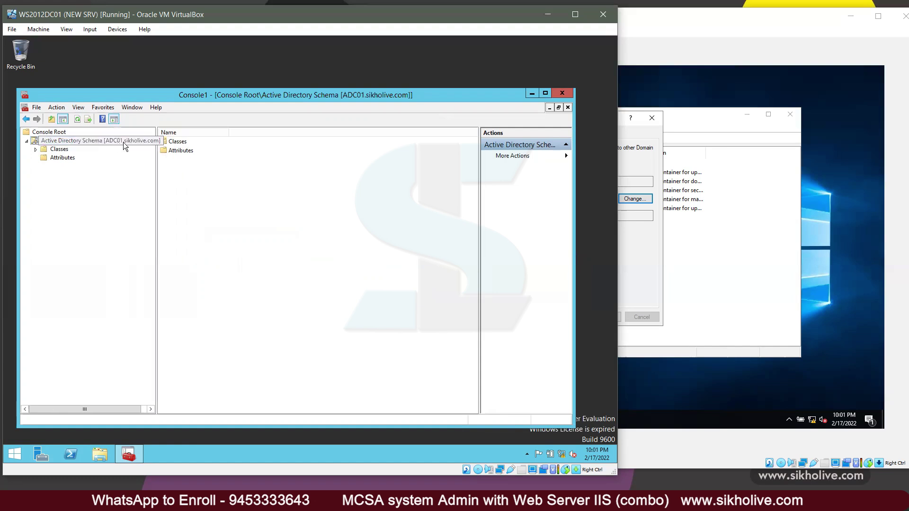
pyautogui.rightClick(155, 175)
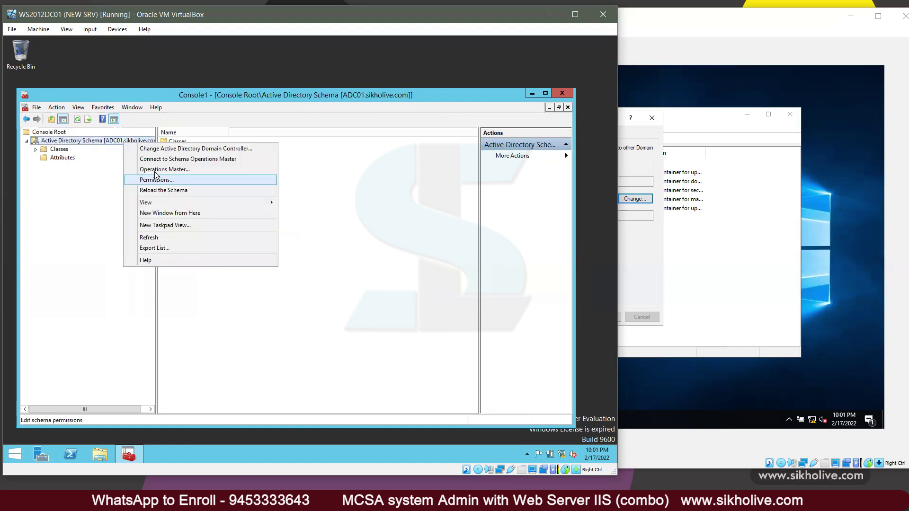
pyautogui.click(215, 211)
pyautogui.click(351, 265)
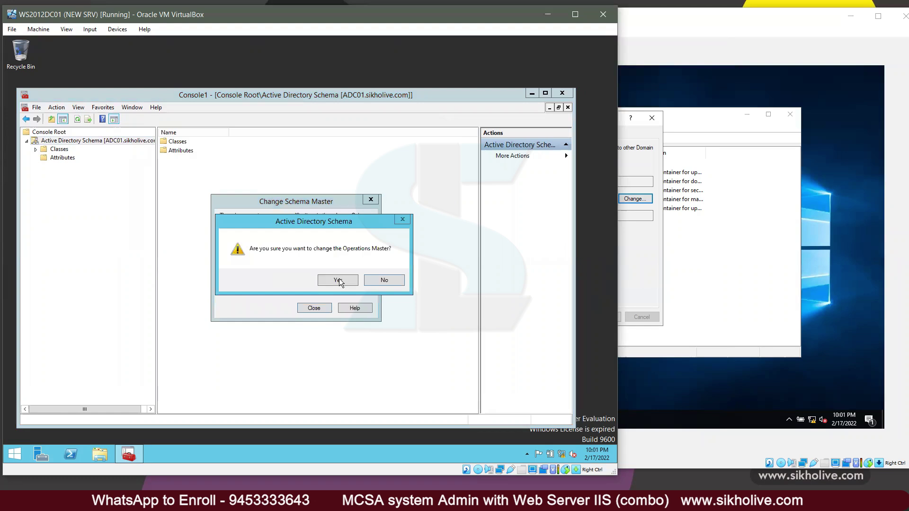
pyautogui.click(337, 280)
pyautogui.click(362, 280)
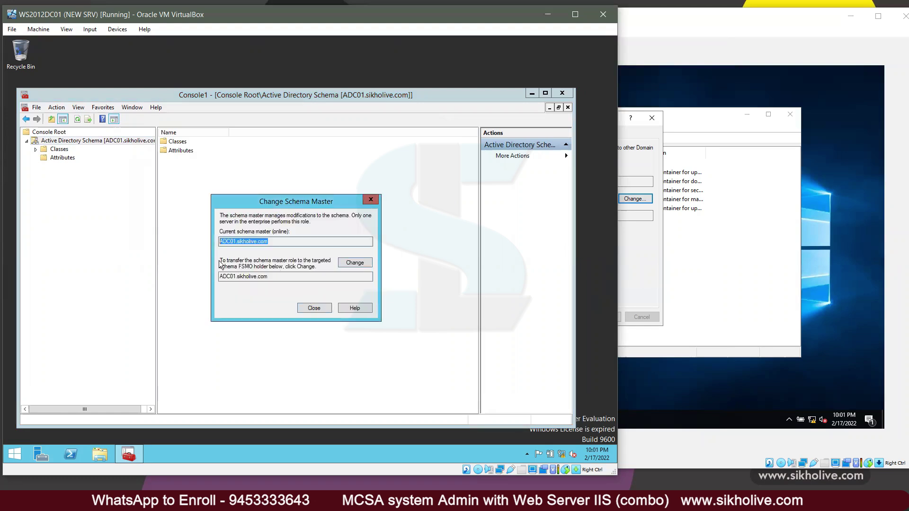
pyautogui.click(314, 307)
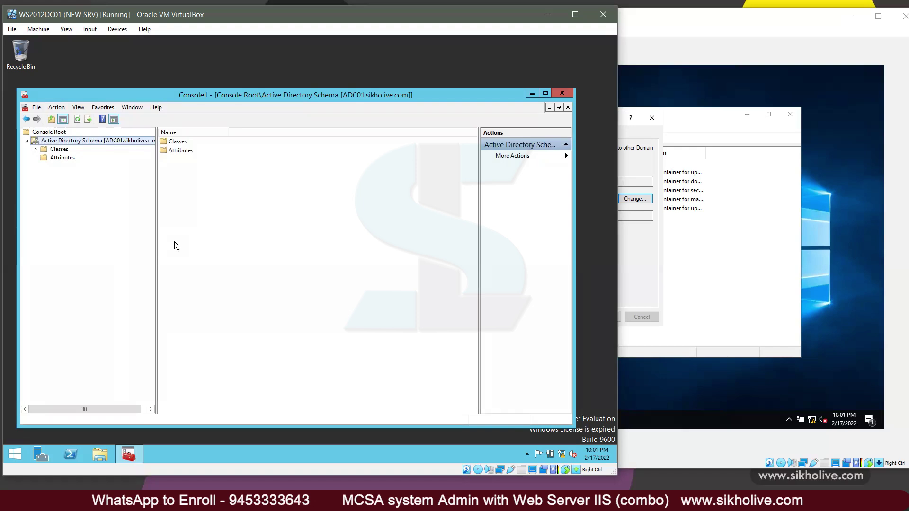
pyautogui.click(700, 131)
# Step: Close ADC01's Operations Masters dialog and move the WS2019ADC01 VM window to the left
pyautogui.click(601, 314)
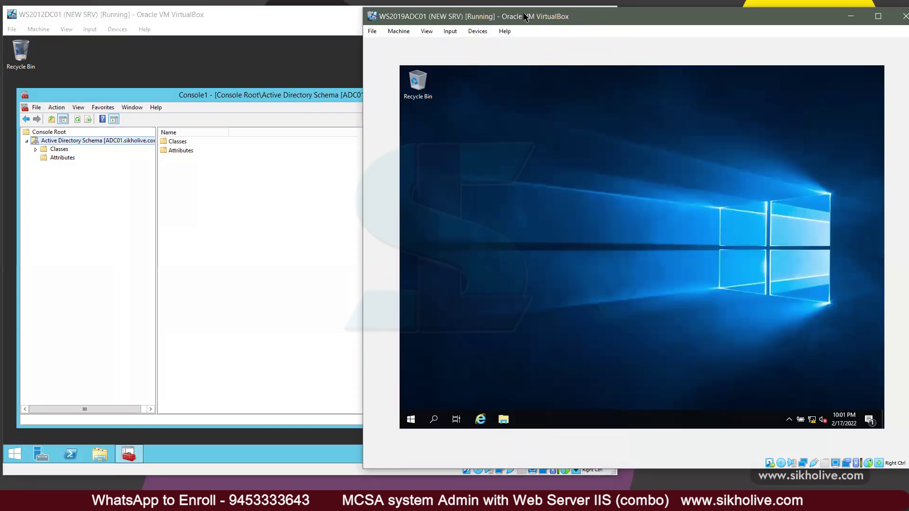
pyautogui.moveTo(524, 13); pyautogui.dragTo(340, 33)
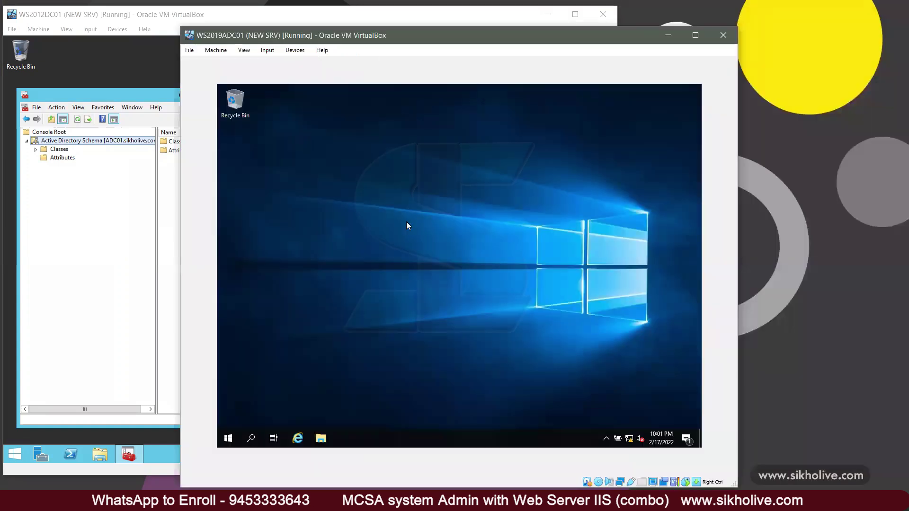
pyautogui.moveTo(533, 368); pyautogui.dragTo(397, 238)
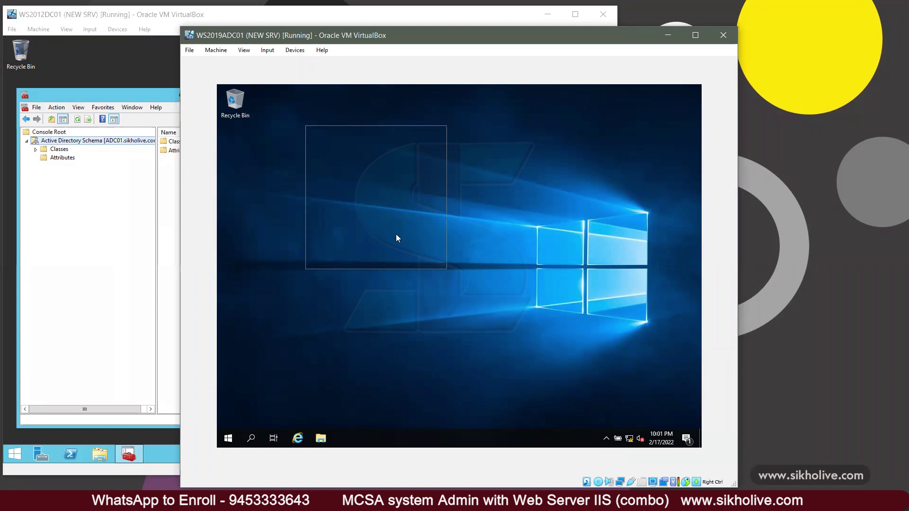